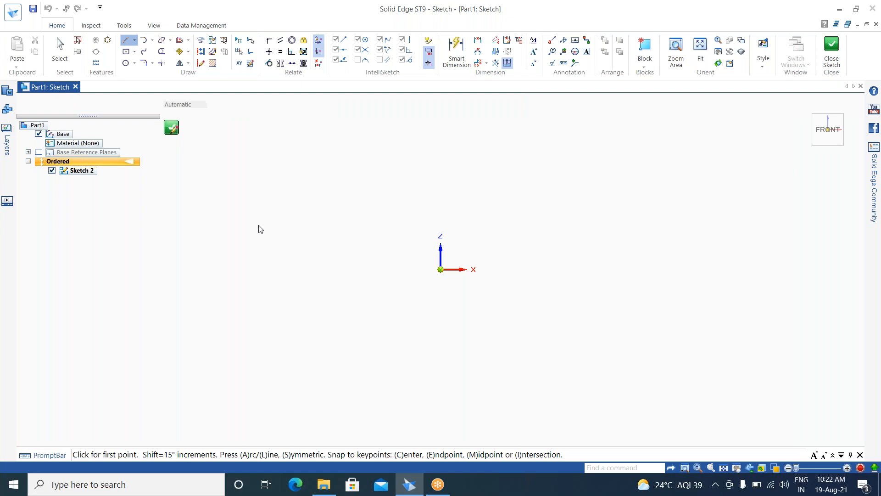
- Sketch a horizontal line about 213 mm long just above the origin
{"action": "left_click", "coordinate": [252, 213]}
{"action": "left_click", "coordinate": [540, 214]}
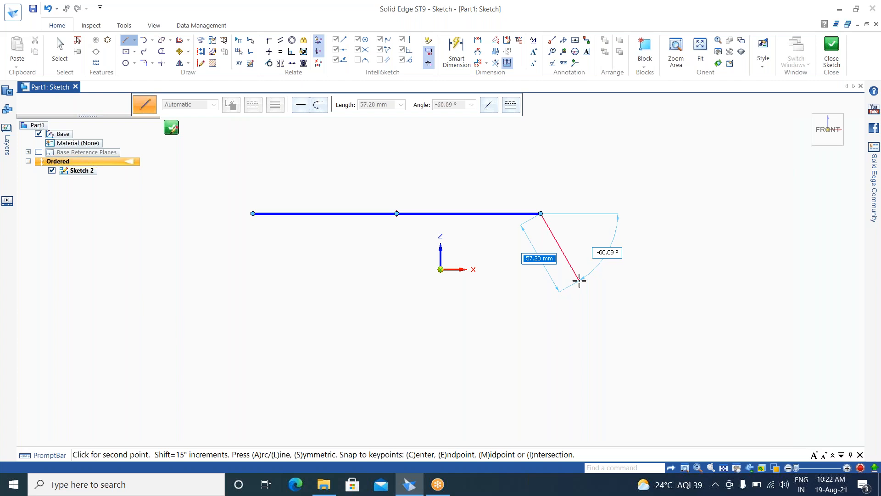
{"action": "key", "text": "Escape"}
{"action": "key", "text": "Escape"}
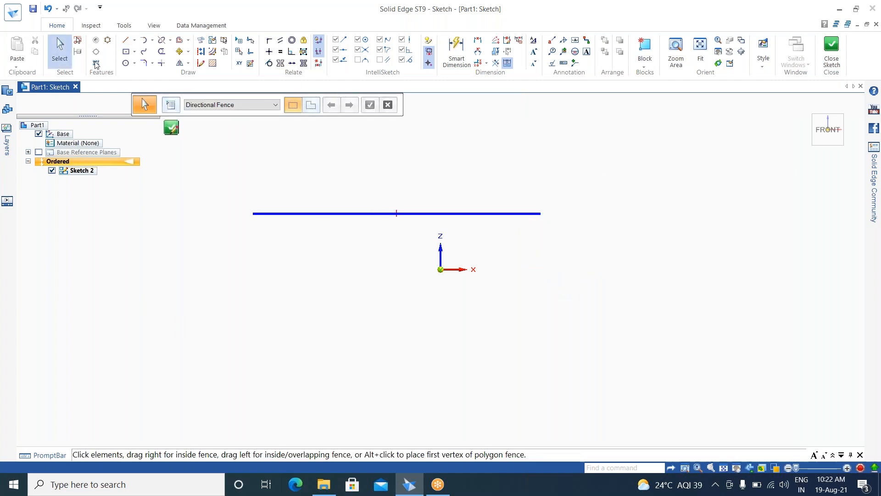
{"action": "left_click", "coordinate": [421, 213]}
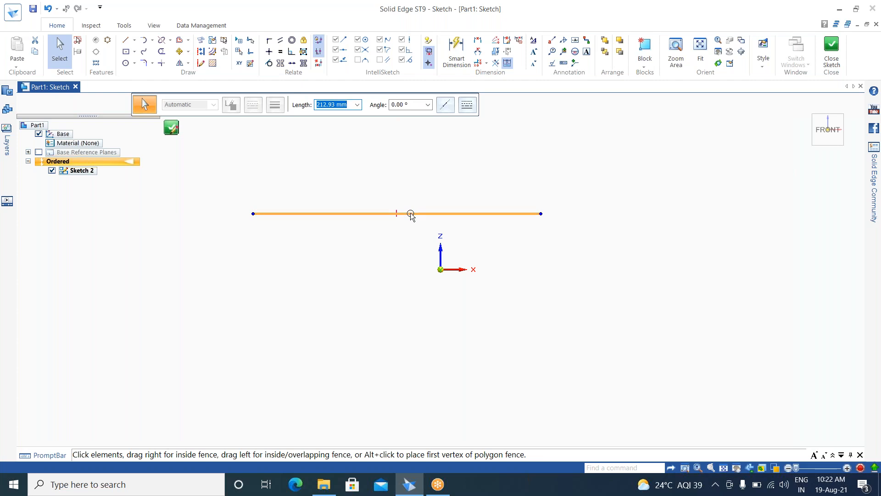
{"action": "key", "text": "Escape"}
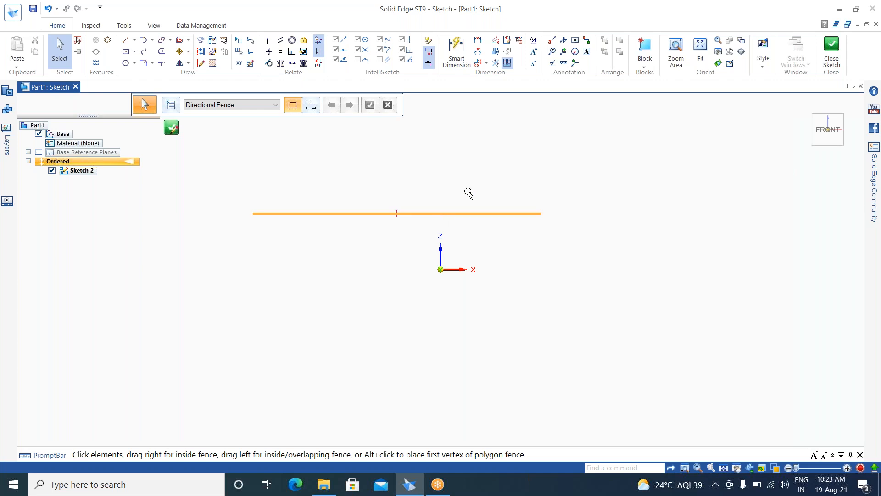
- Convert the horizontal line to a construction element with the Construction command
{"action": "left_click", "coordinate": [202, 55]}
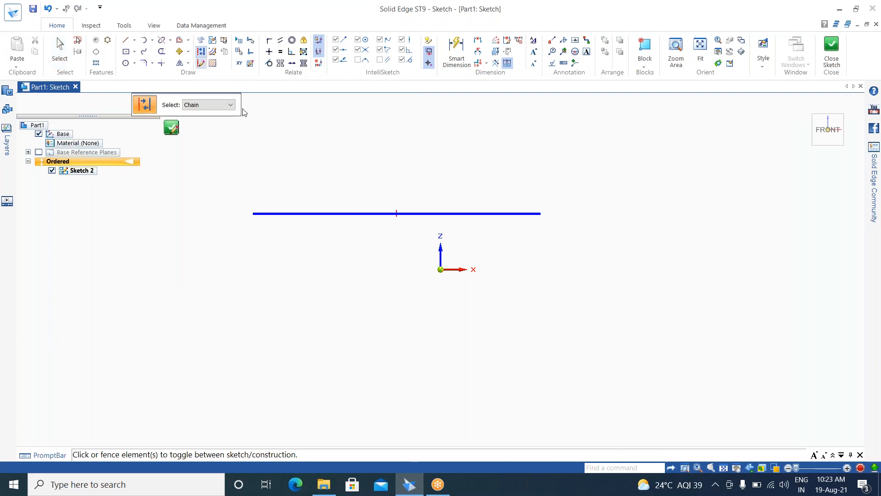
{"action": "left_click", "coordinate": [480, 213]}
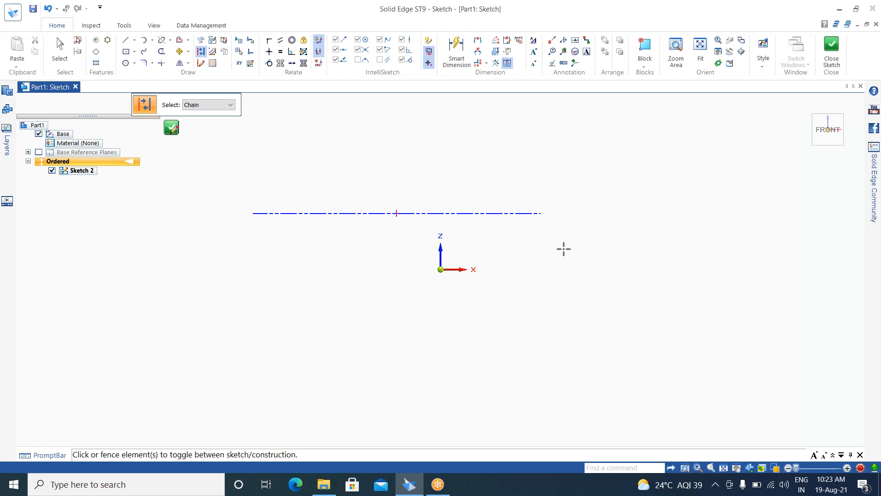
{"action": "key", "text": "Escape"}
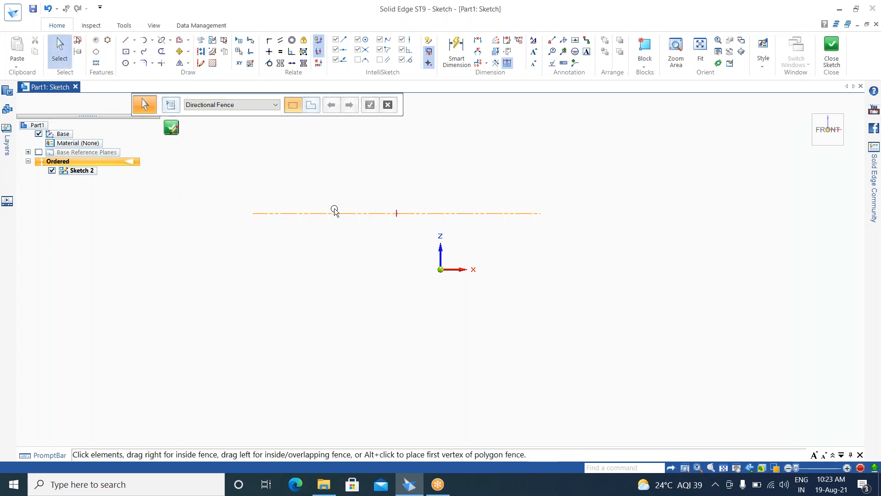
{"action": "left_click", "coordinate": [271, 165]}
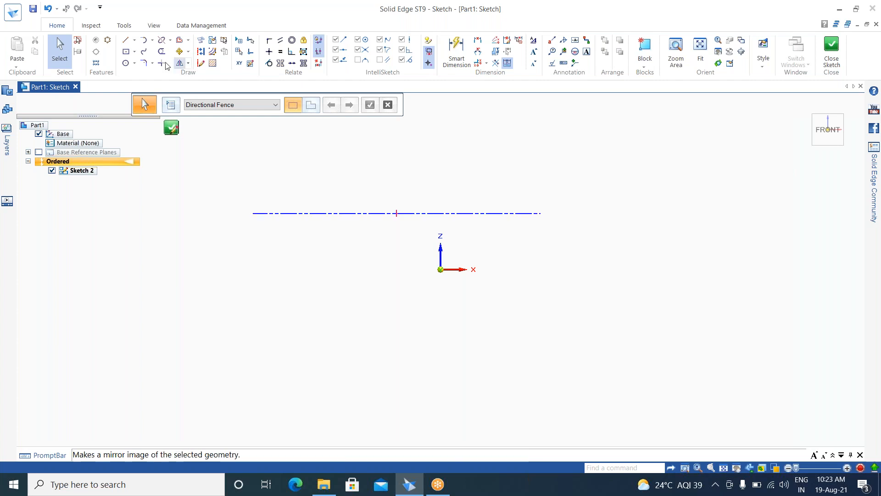
- Switch the horizontal construction line back to regular sketch geometry
{"action": "left_click", "coordinate": [202, 51]}
{"action": "left_click", "coordinate": [466, 213]}
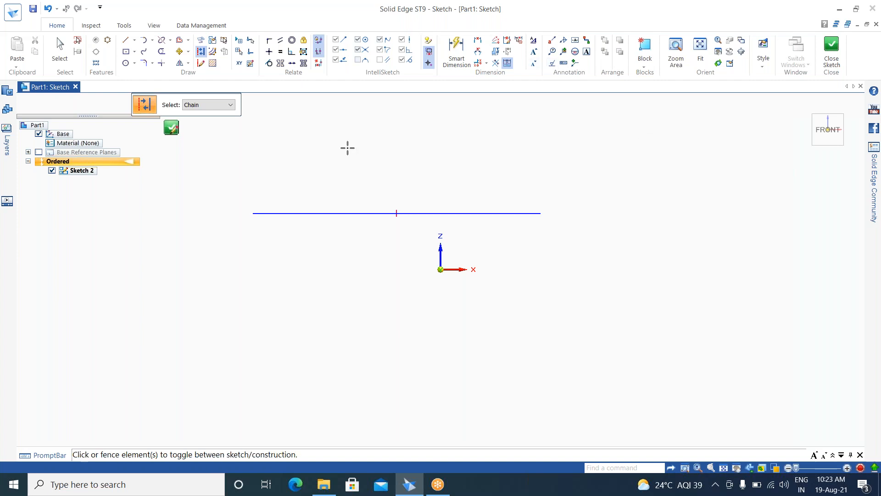
{"action": "key", "text": "Escape"}
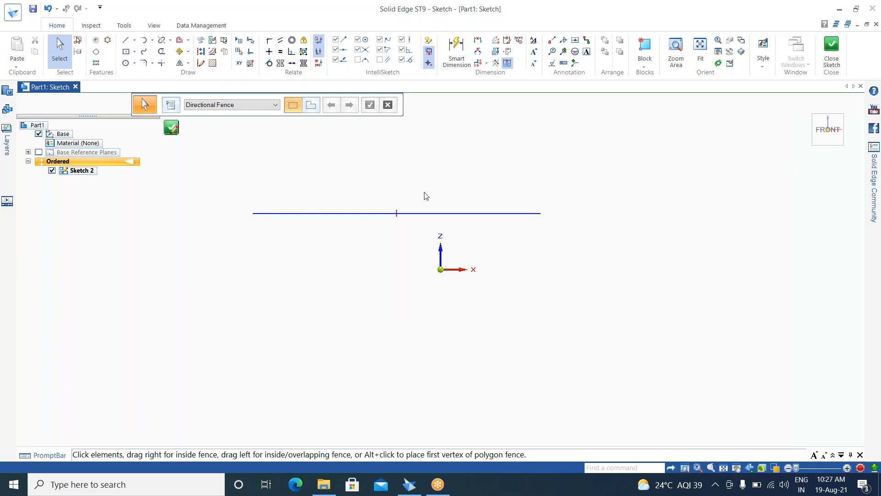
{"action": "left_click", "coordinate": [198, 66]}
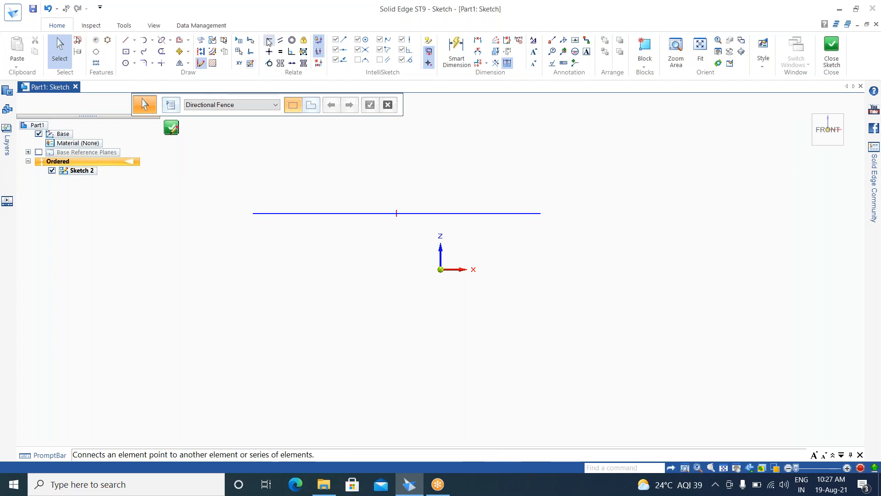
{"action": "left_click", "coordinate": [125, 40]}
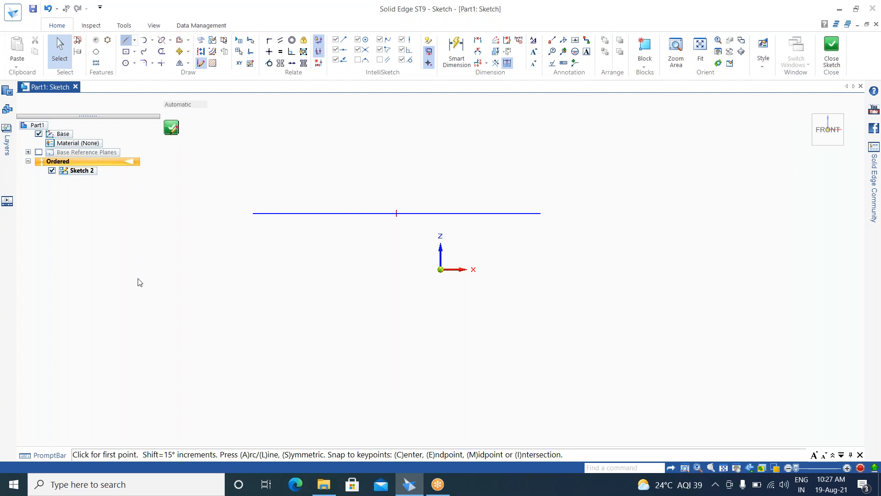
{"action": "left_click", "coordinate": [97, 239]}
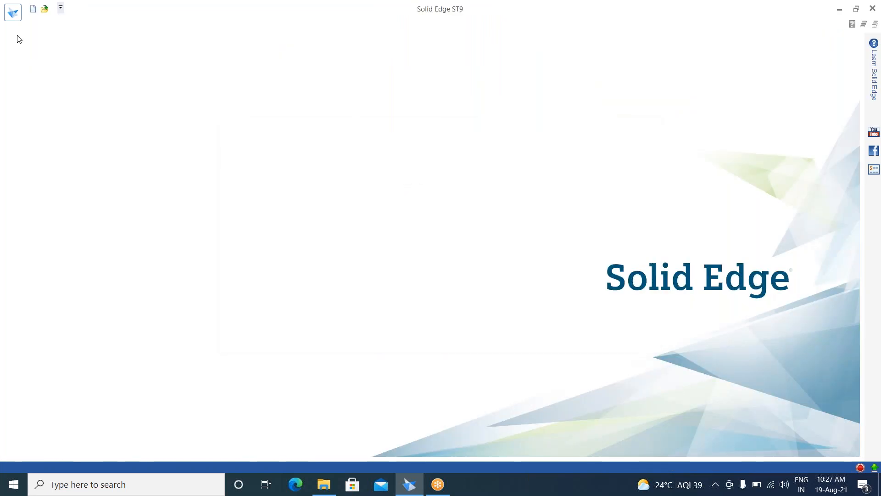
- Create a new ISO Metric Part document and start a sketch on the front (XZ) plane
{"action": "left_click", "coordinate": [13, 13]}
{"action": "mouse_move", "coordinate": [36, 69]}
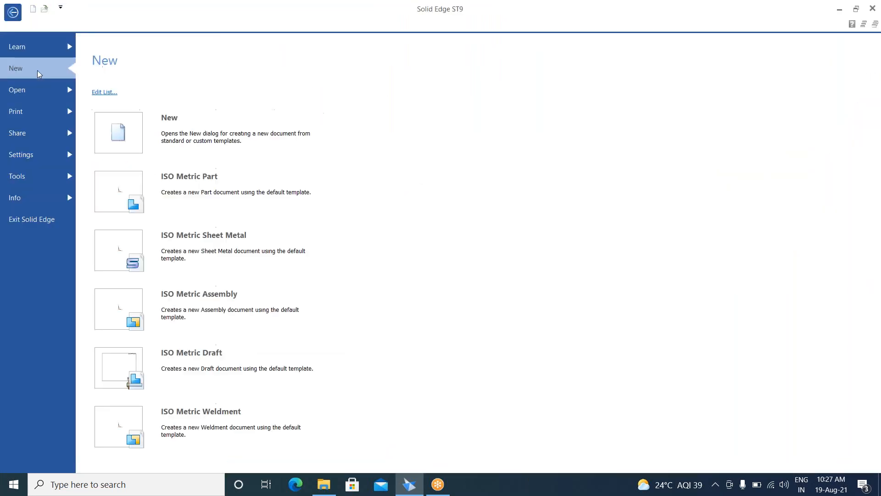
{"action": "left_click", "coordinate": [202, 204]}
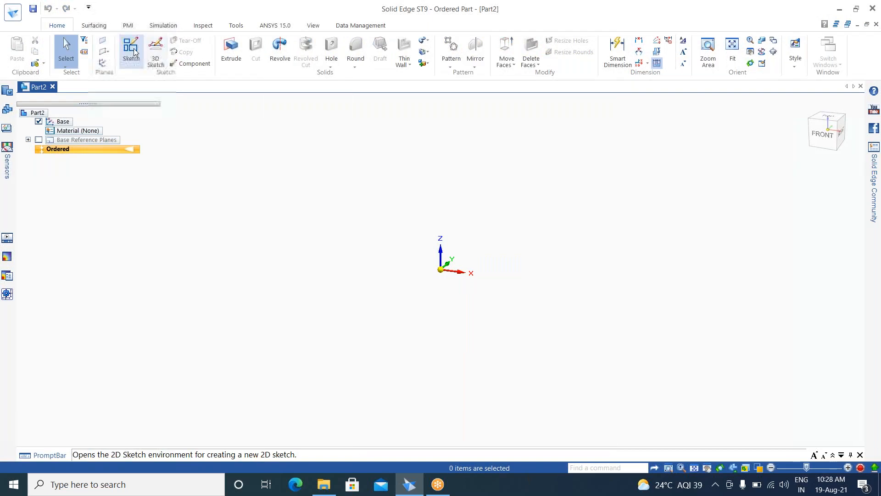
{"action": "left_click", "coordinate": [133, 51]}
{"action": "left_click", "coordinate": [510, 303]}
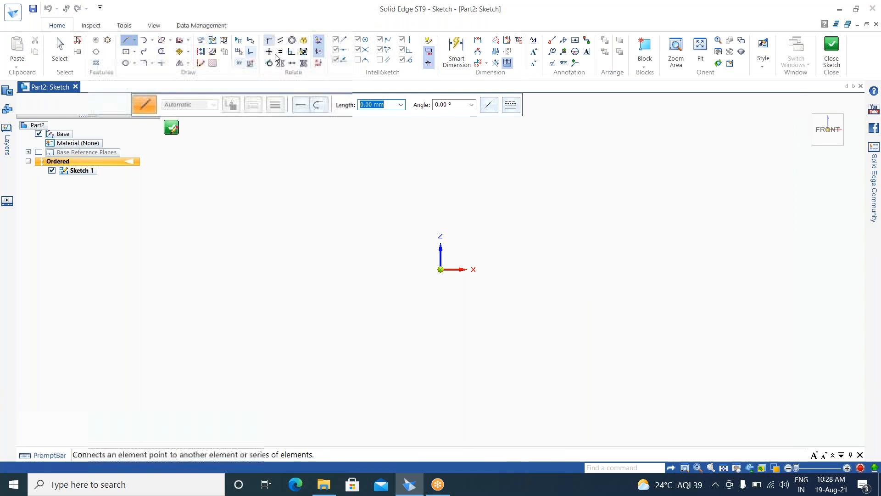
- Enable creating new elements as construction and sketch two connected lines forming a peak above the origin, the first rising at about 17°
{"action": "left_click", "coordinate": [200, 63]}
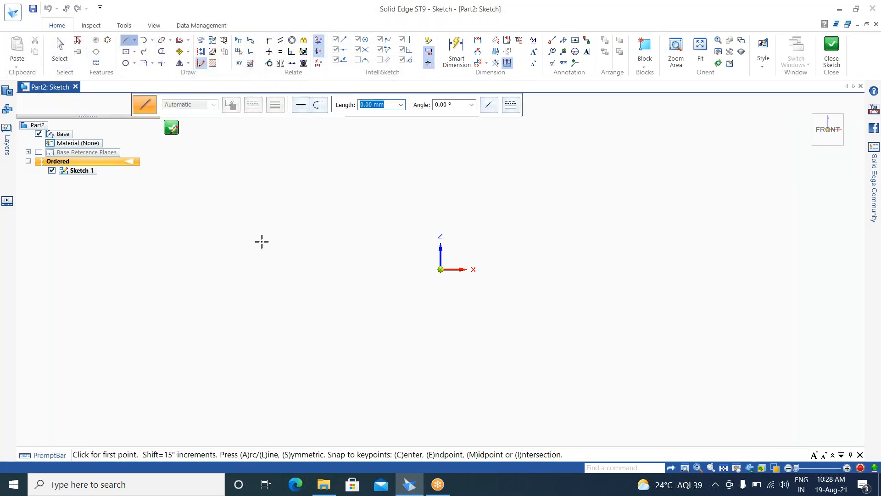
{"action": "left_click", "coordinate": [261, 241]}
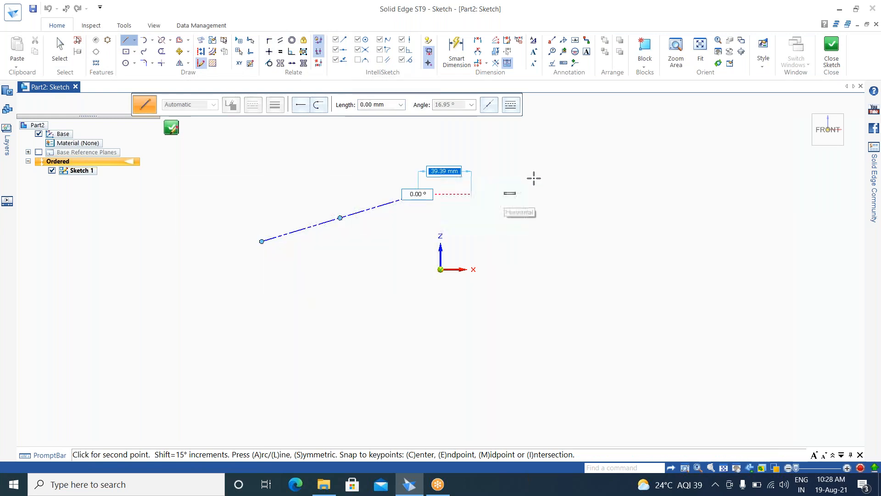
{"action": "left_click", "coordinate": [626, 255]}
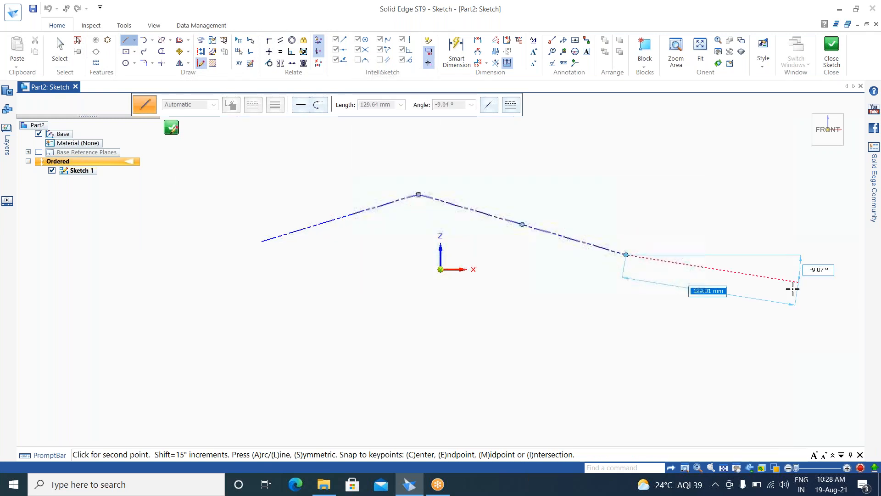
{"action": "key", "text": "Escape"}
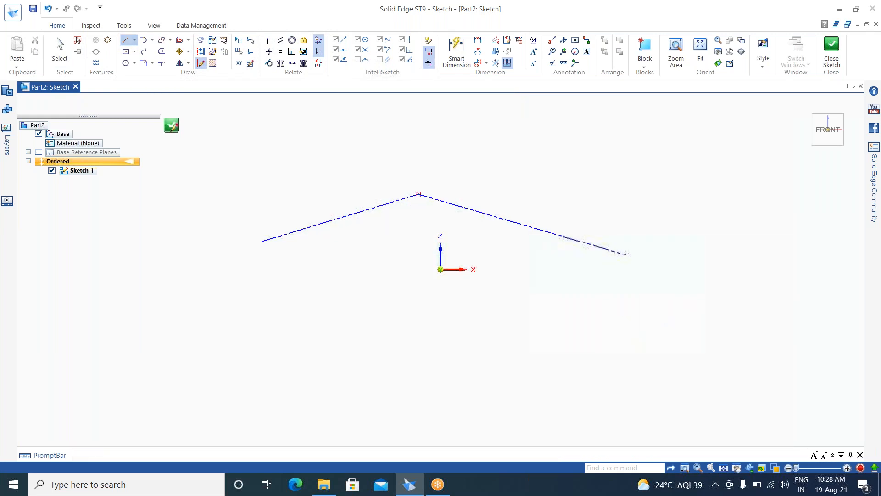
{"action": "key", "text": "Escape"}
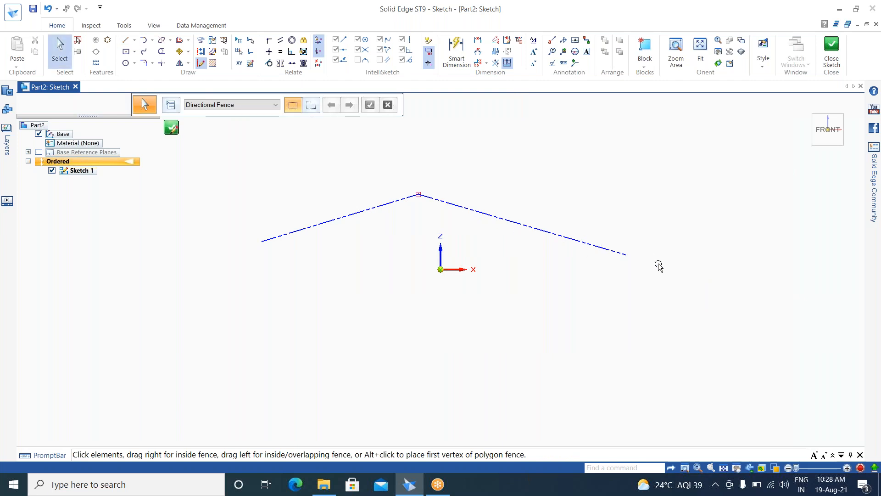
{"action": "left_click", "coordinate": [536, 228]}
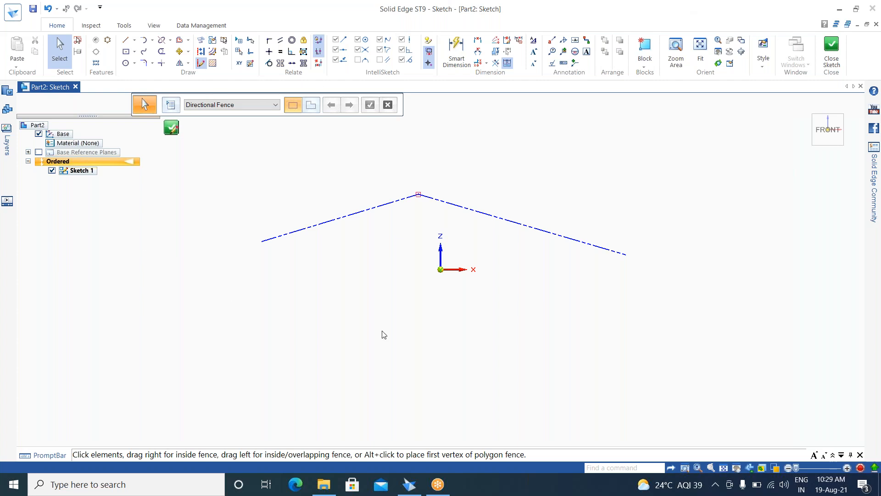
{"action": "left_click", "coordinate": [202, 66]}
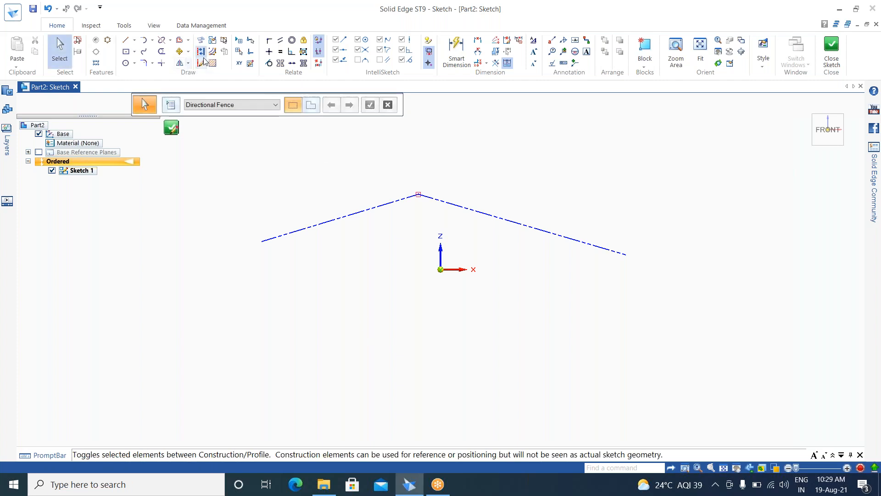
{"action": "left_click", "coordinate": [202, 65]}
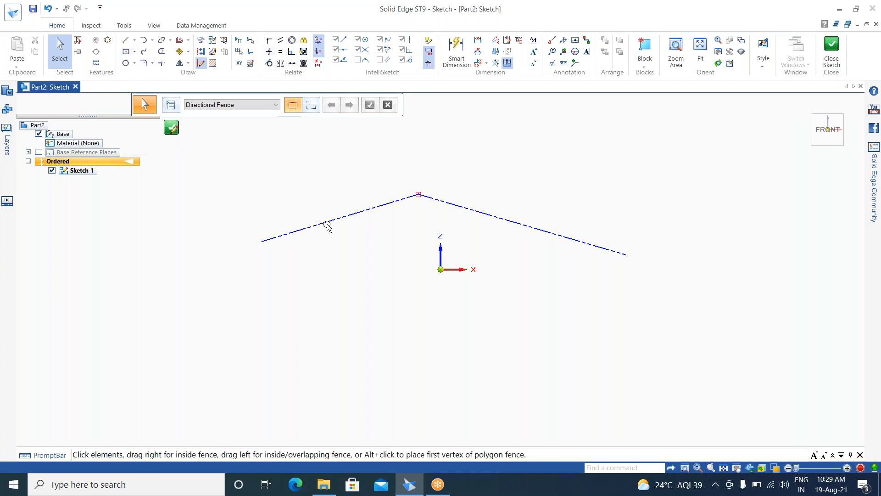
{"action": "left_click", "coordinate": [288, 234]}
{"action": "left_click", "coordinate": [665, 260]}
- Draw a construction circle by its center below the first sloping line, down and to the negative X side of the origin
{"action": "left_click", "coordinate": [130, 67]}
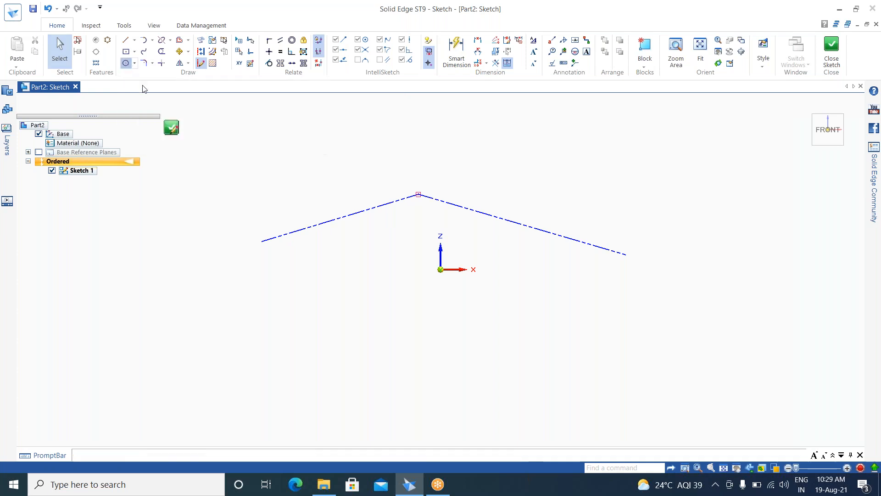
{"action": "left_click", "coordinate": [311, 351]}
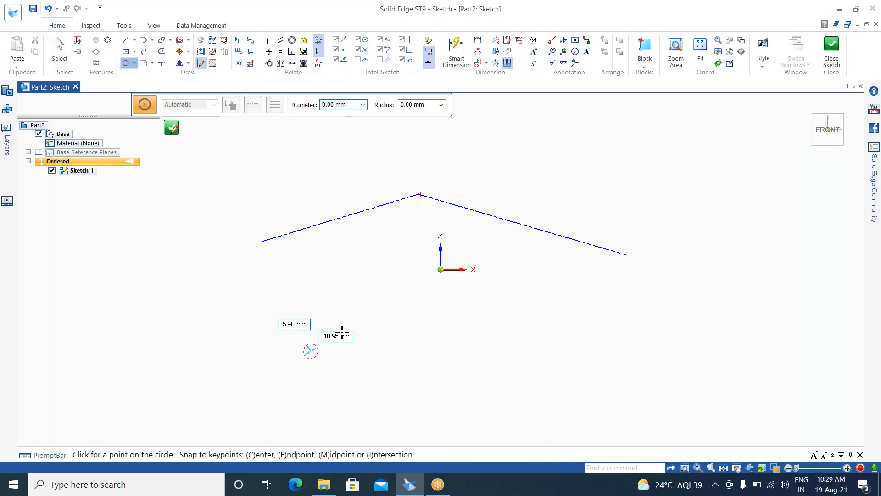
{"action": "left_click", "coordinate": [365, 316]}
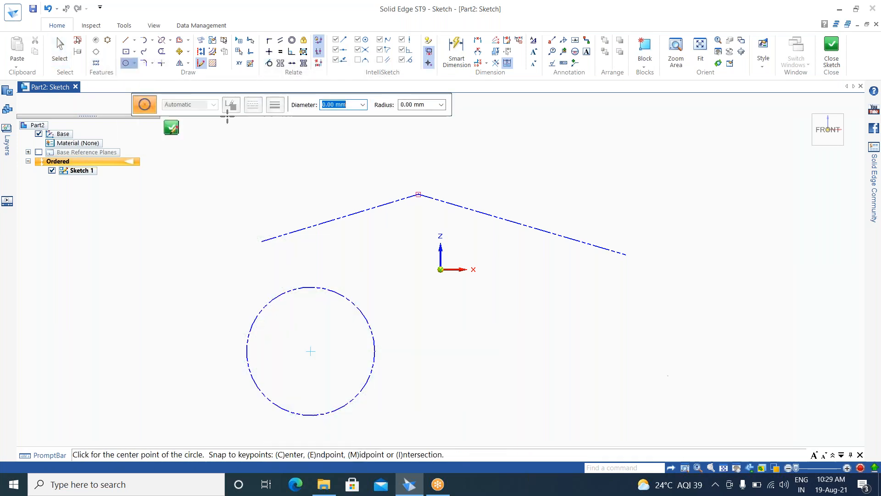
- Draw a center-based construction rectangle about 64.5 mm wide and high beneath the second sloping line
{"action": "left_click", "coordinate": [126, 51]}
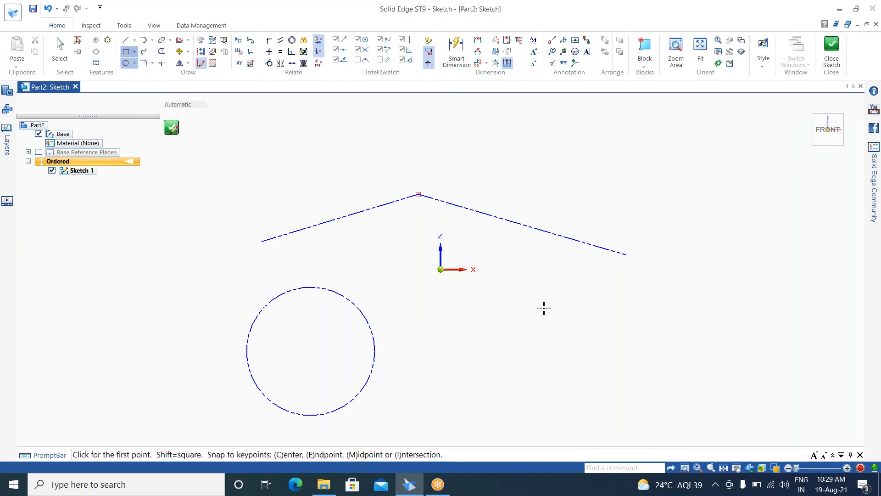
{"action": "left_click", "coordinate": [540, 304]}
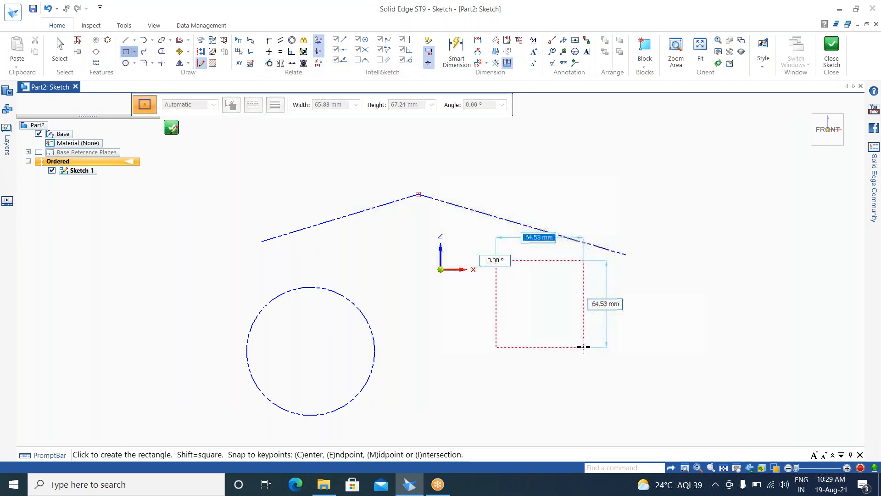
{"action": "left_click", "coordinate": [582, 346]}
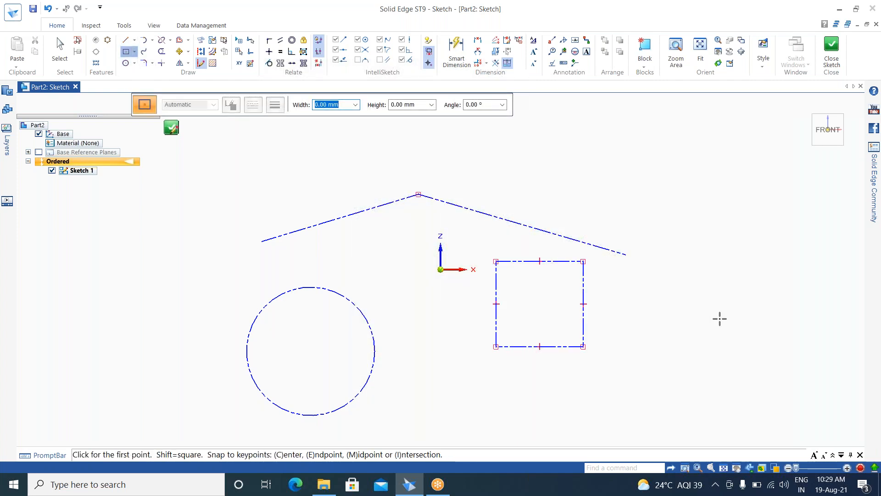
{"action": "key", "text": "Escape"}
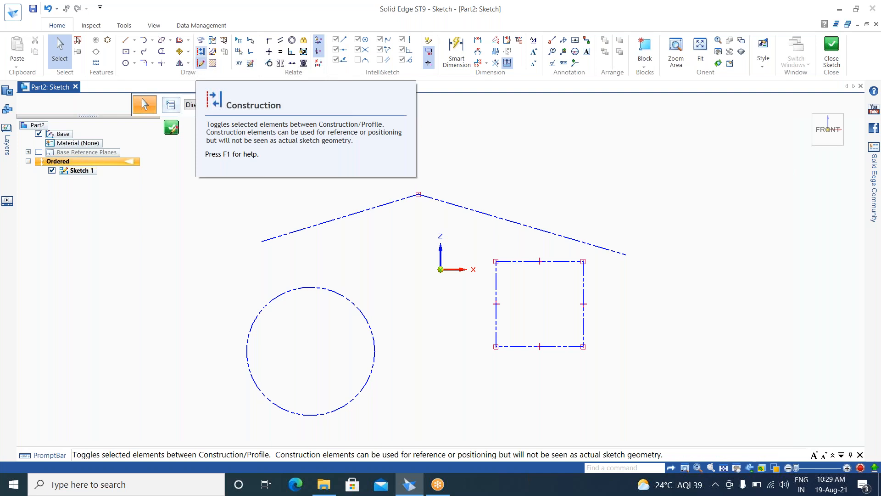
{"action": "key", "text": "Escape"}
{"action": "key", "text": "Escape"}
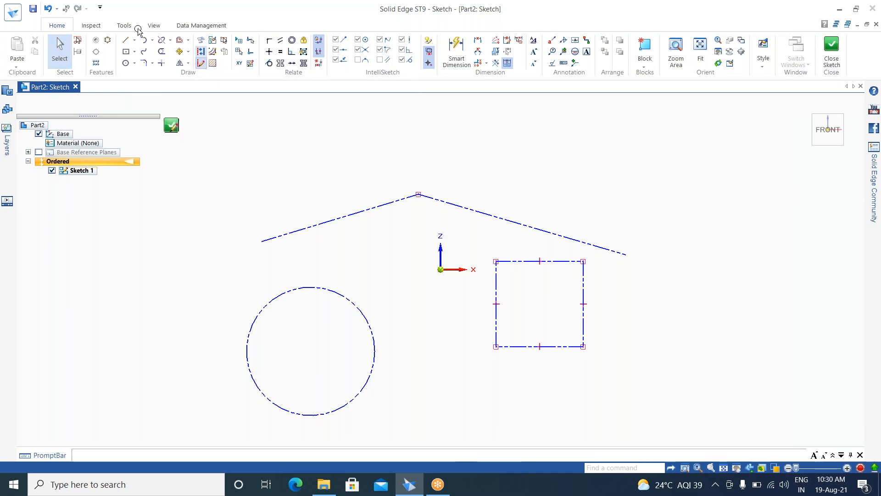
- Disable creating new elements as construction and sketch a nearly horizontal regular line, sloping about -1.7°, above the two construction lines
{"action": "left_click", "coordinate": [198, 64]}
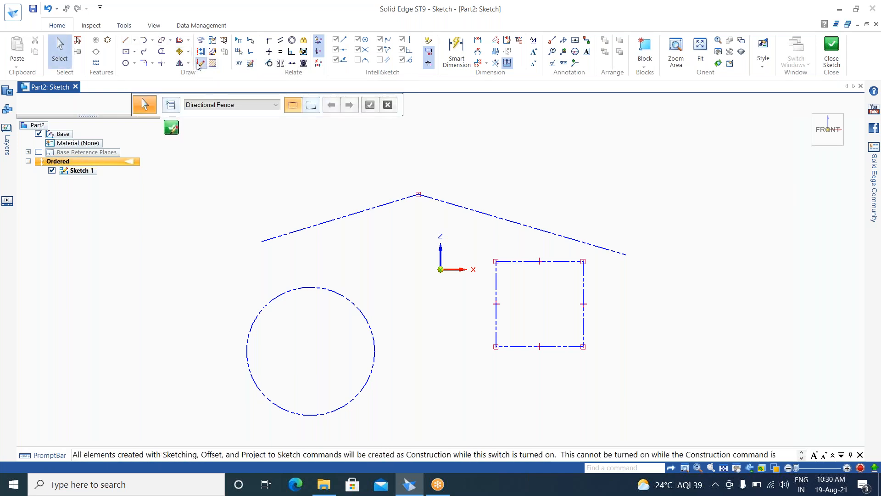
{"action": "left_click", "coordinate": [196, 63]}
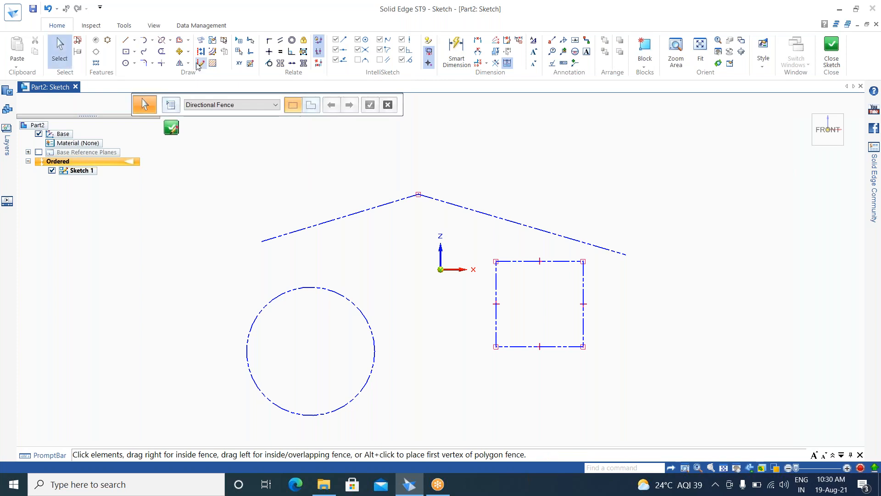
{"action": "left_click", "coordinate": [126, 46]}
{"action": "left_click", "coordinate": [268, 149]}
{"action": "left_click", "coordinate": [521, 156]}
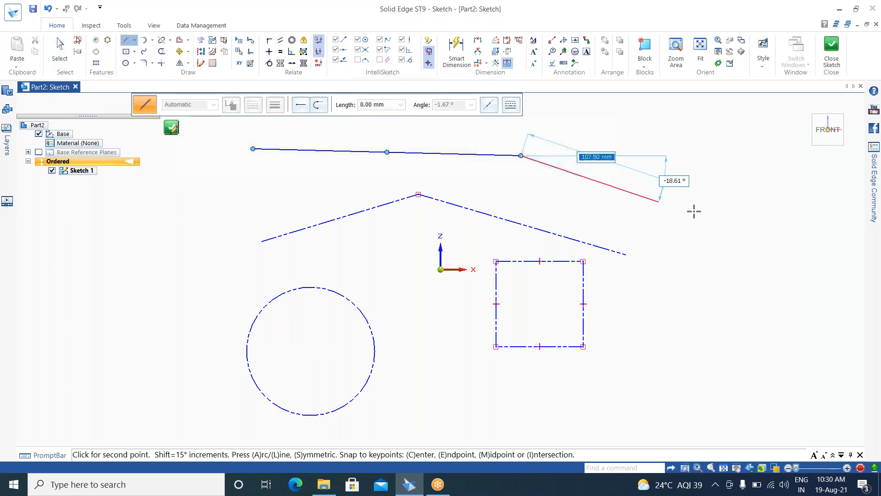
- End the line chain and convert the nearly horizontal line above the peak to construction geometry
{"action": "right_click", "coordinate": [682, 183]}
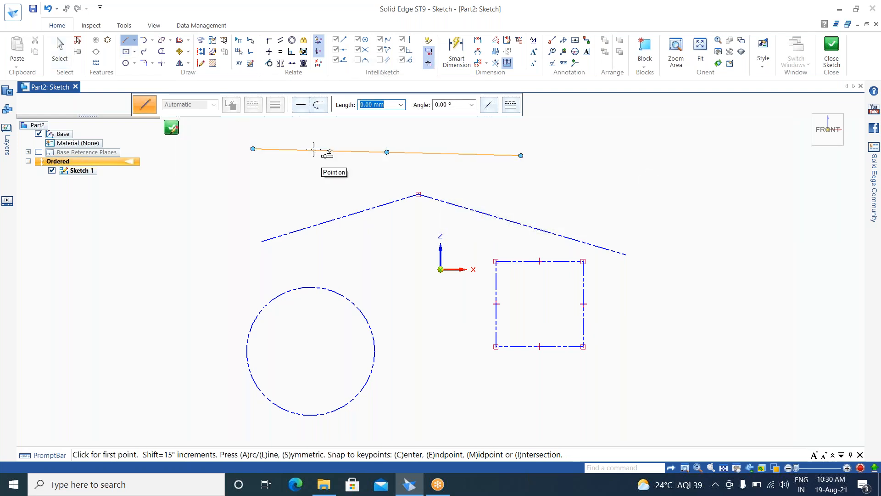
{"action": "left_click", "coordinate": [314, 149]}
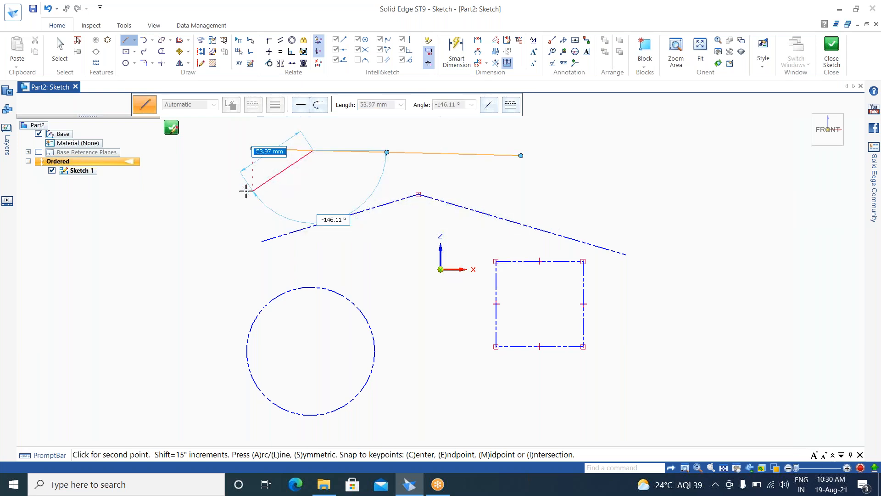
{"action": "key", "text": "Escape"}
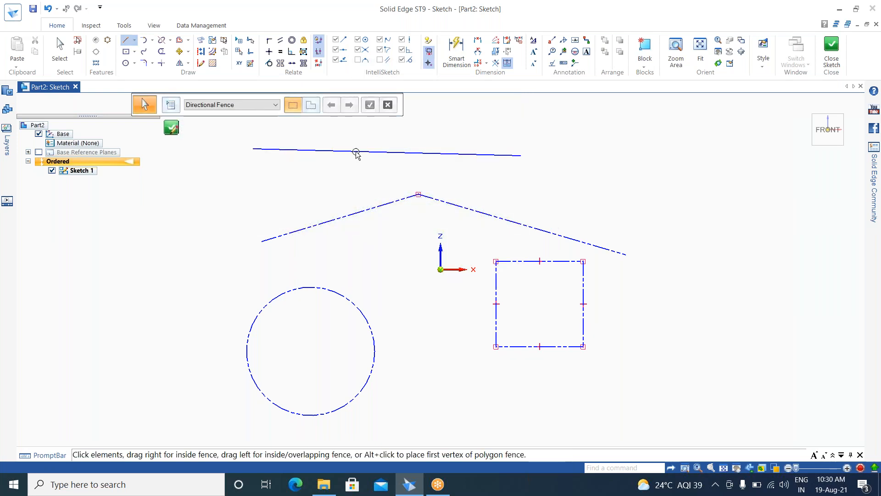
{"action": "left_click", "coordinate": [356, 152]}
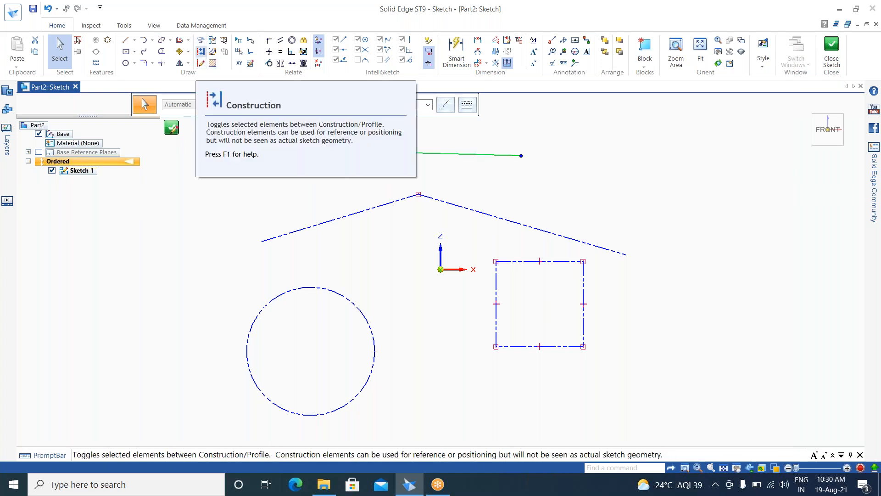
{"action": "left_click", "coordinate": [201, 52]}
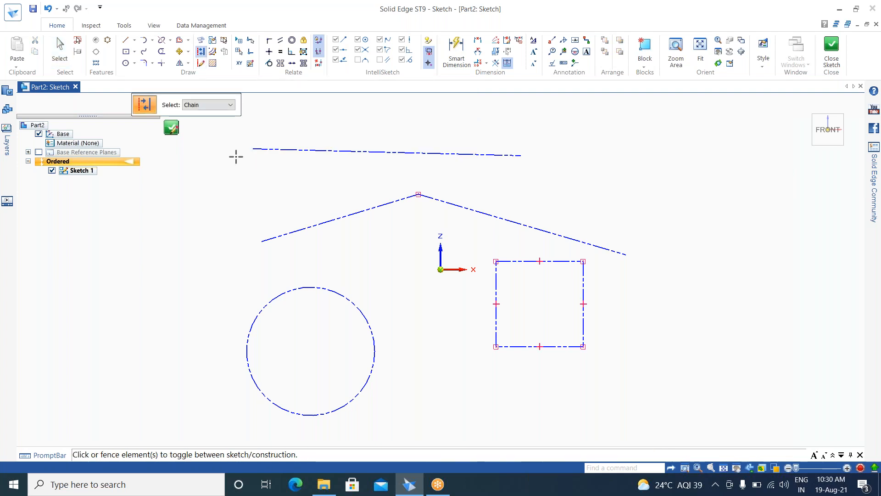
{"action": "key", "text": "Escape"}
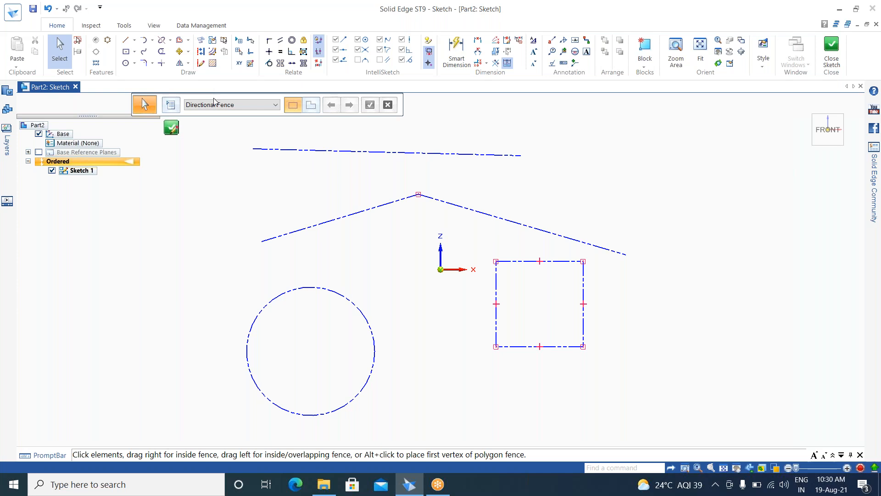
- Enable creating new elements as construction and draw a center-point circle about 104 mm in diameter, on the negative X side of the existing circle
{"action": "left_click", "coordinate": [128, 65]}
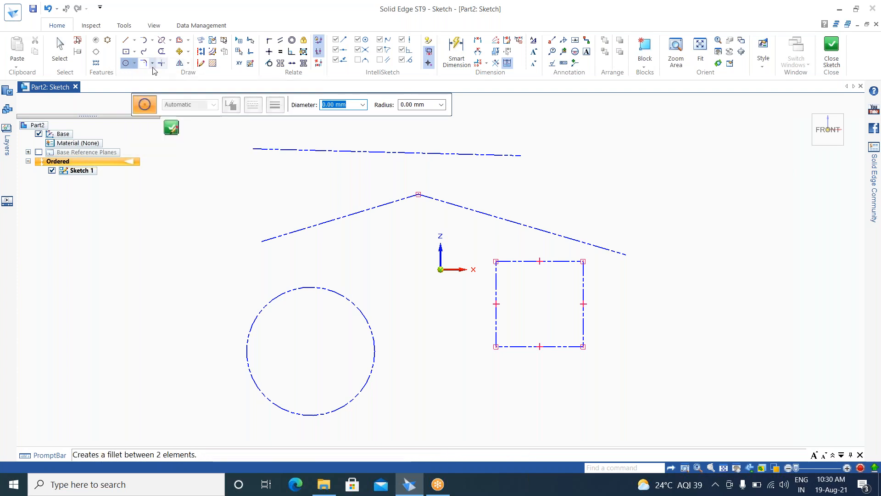
{"action": "left_click", "coordinate": [202, 65]}
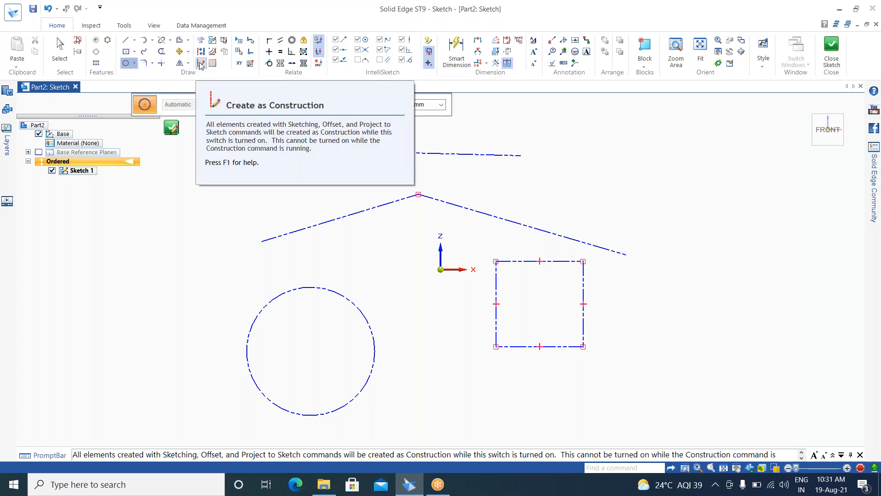
{"action": "mouse_move", "coordinate": [102, 304]}
{"action": "left_mouse_down"}
{"action": "mouse_move", "coordinate": [141, 263]}
{"action": "mouse_move", "coordinate": [130, 248]}
{"action": "left_mouse_up"}
{"action": "left_click", "coordinate": [130, 242]}
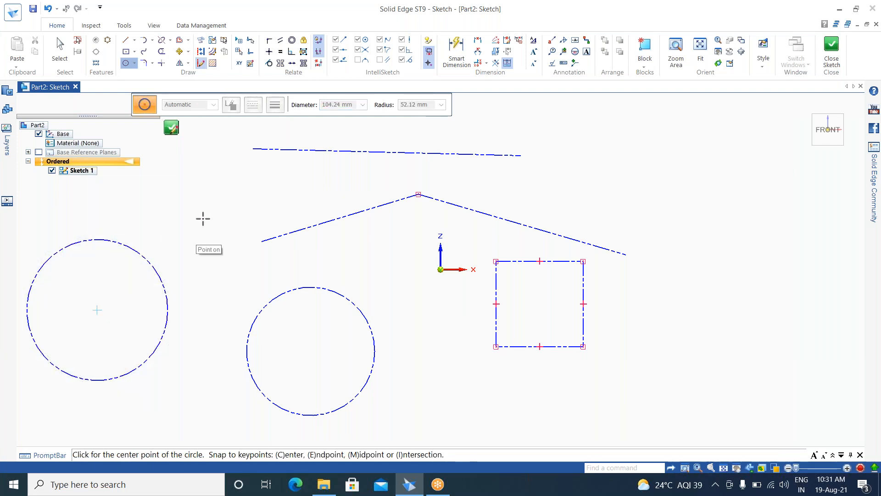
{"action": "key", "text": "Escape"}
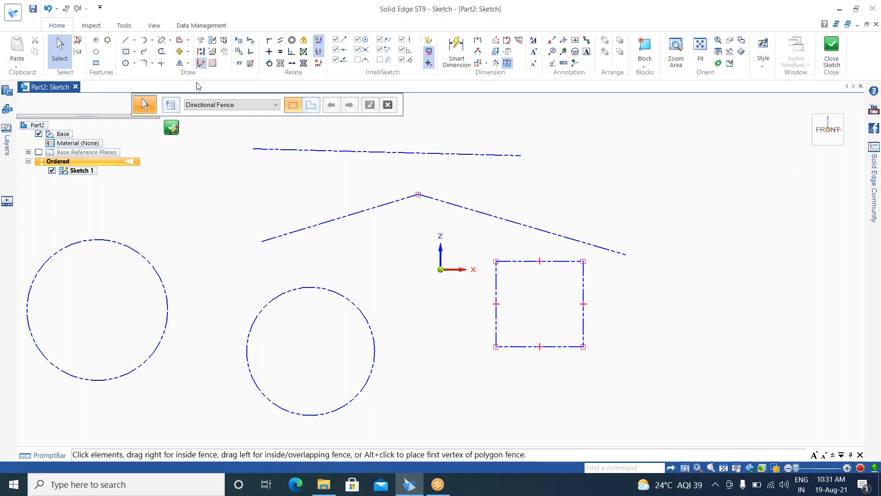
- Place one sketch point on the upper circumference of each of the two construction circles
{"action": "left_click", "coordinate": [134, 40]}
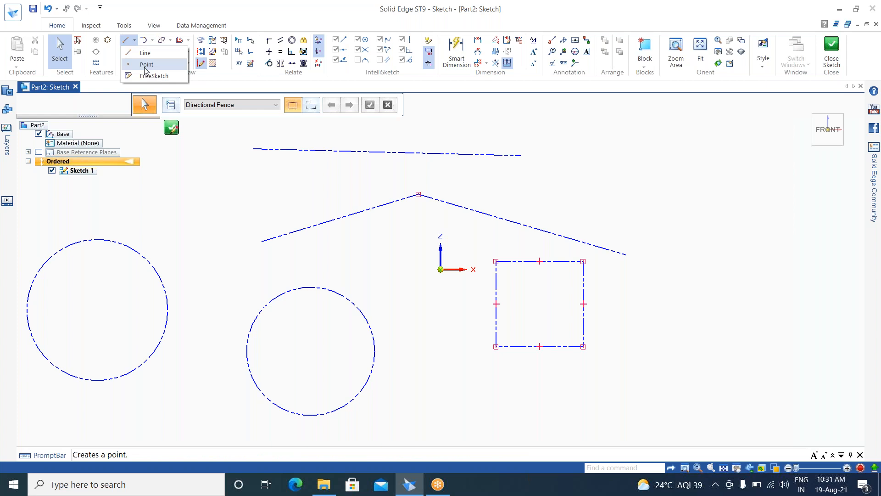
{"action": "left_click", "coordinate": [146, 65]}
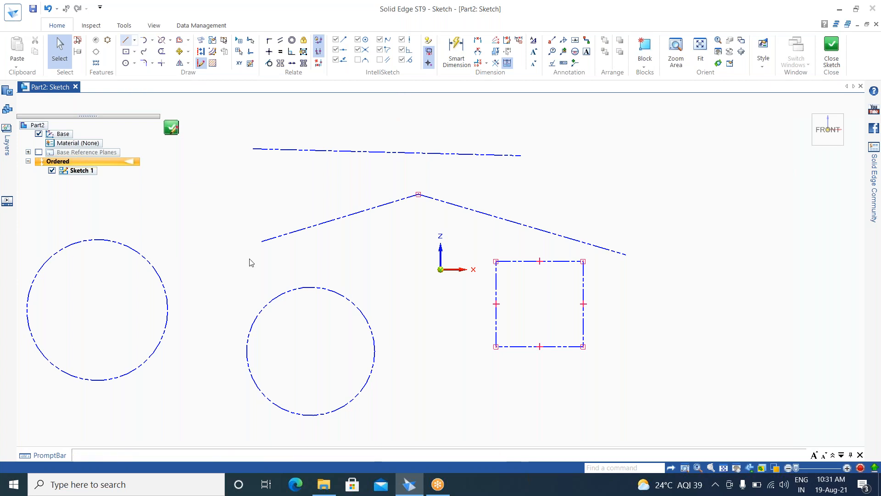
{"action": "left_click", "coordinate": [147, 260]}
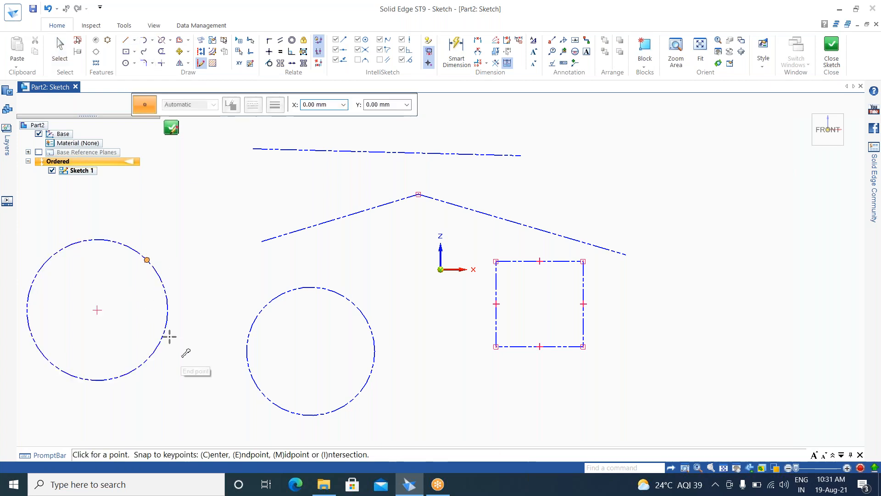
{"action": "left_click", "coordinate": [275, 298]}
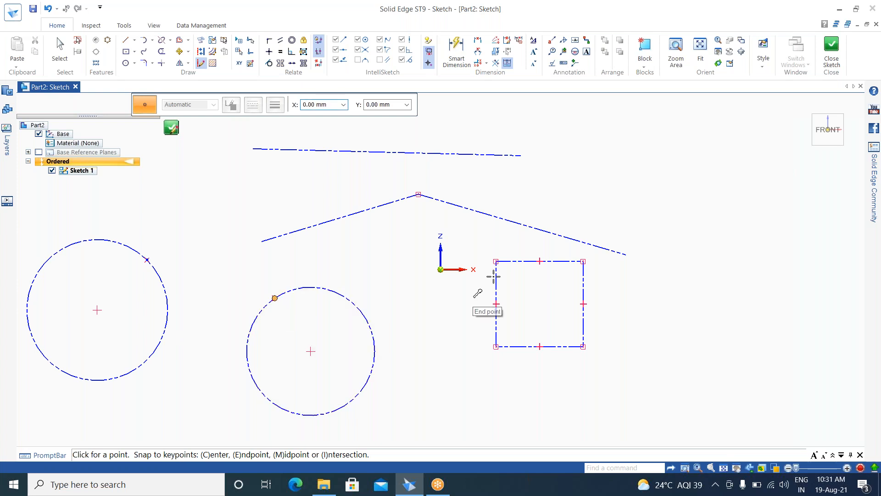
{"action": "key", "text": "Escape"}
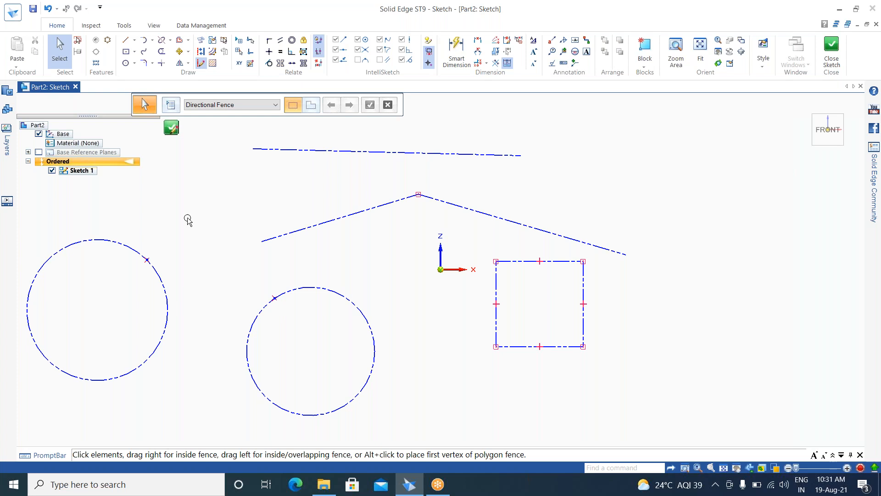
- Sketch a tiny construction line lying on the first sloping line, near its lower end
{"action": "left_click", "coordinate": [126, 40]}
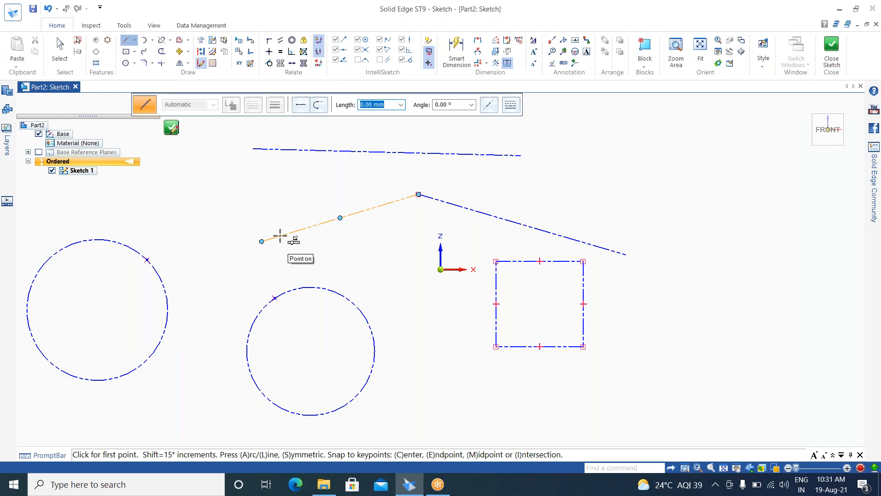
{"action": "left_click", "coordinate": [282, 234]}
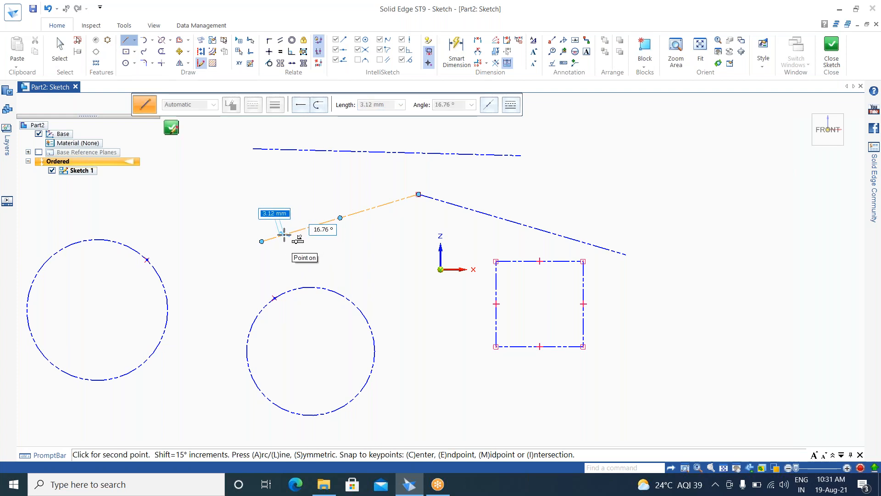
{"action": "scroll", "coordinate": [277, 235], "scroll_direction": "down", "scroll_amount": 3}
{"action": "scroll", "coordinate": [276, 235], "scroll_direction": "down", "scroll_amount": 1}
{"action": "scroll", "coordinate": [275, 237], "scroll_direction": "up", "scroll_amount": 5}
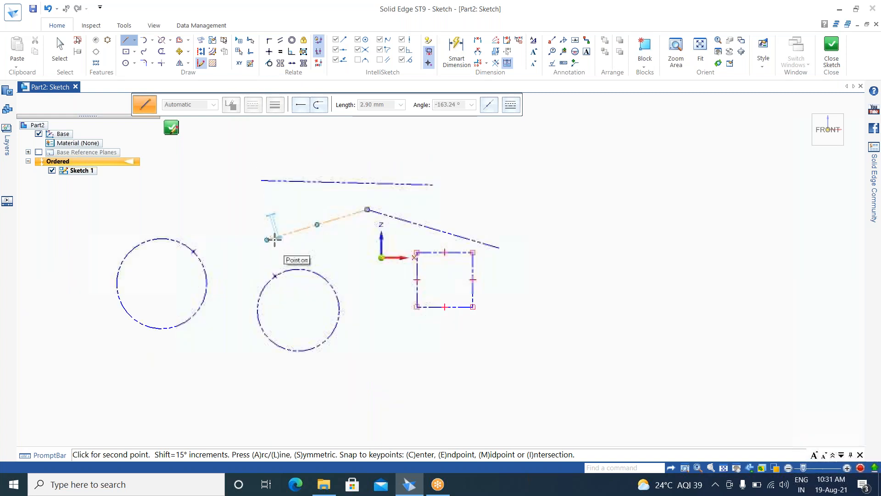
{"action": "scroll", "coordinate": [274, 242], "scroll_direction": "up", "scroll_amount": 5}
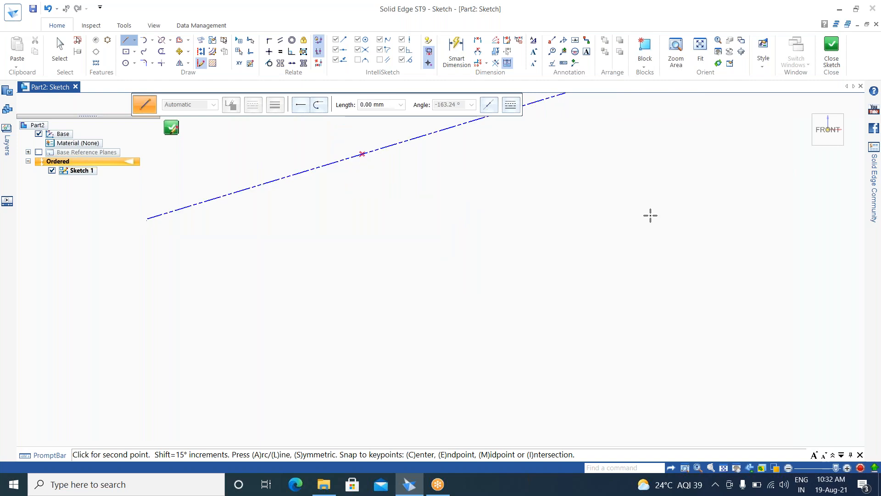
{"action": "key", "text": "Escape"}
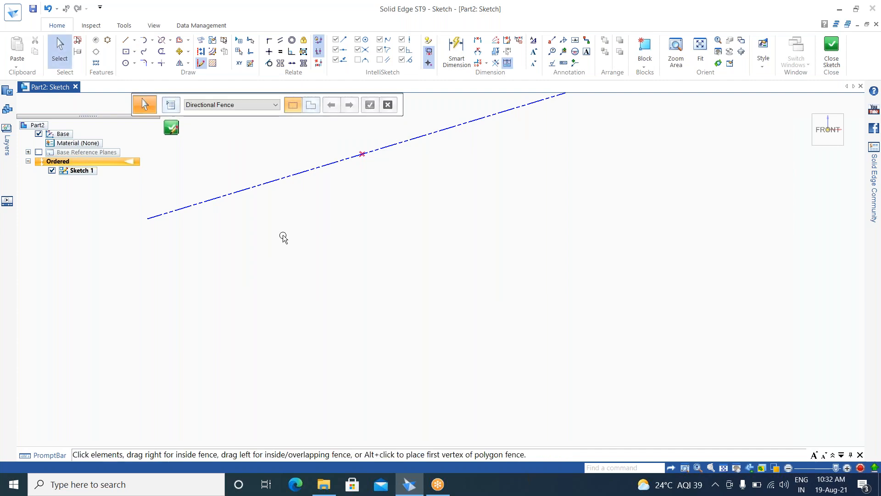
- Start Clean Sketch and set its options to remove lines and arcs shorter than 1 mm
{"action": "scroll", "coordinate": [404, 256], "scroll_direction": "down", "scroll_amount": 3}
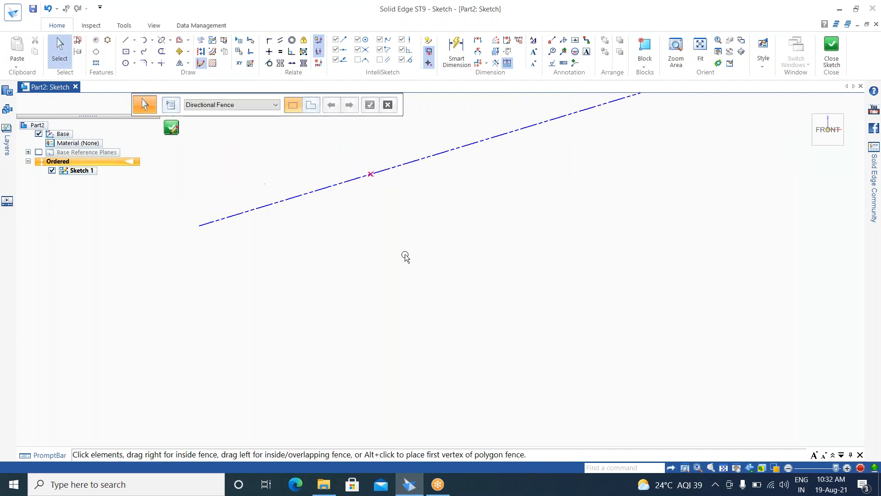
{"action": "scroll", "coordinate": [404, 266], "scroll_direction": "down", "scroll_amount": 5}
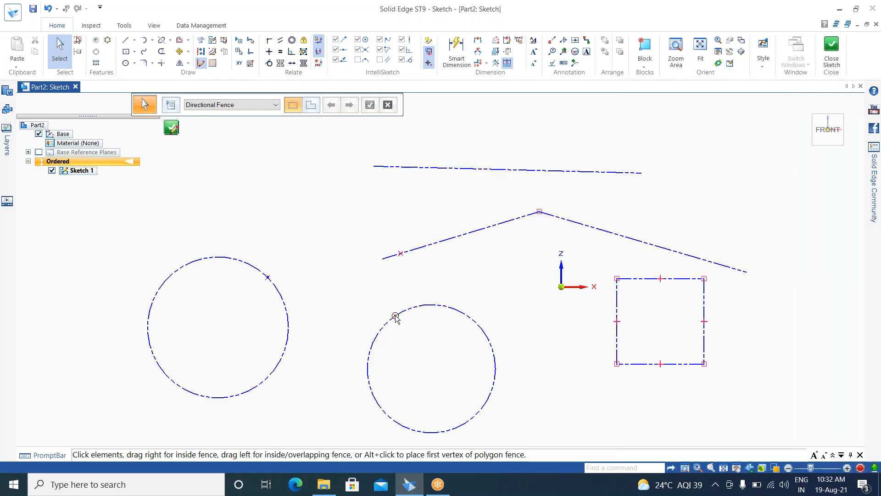
{"action": "left_click", "coordinate": [214, 43]}
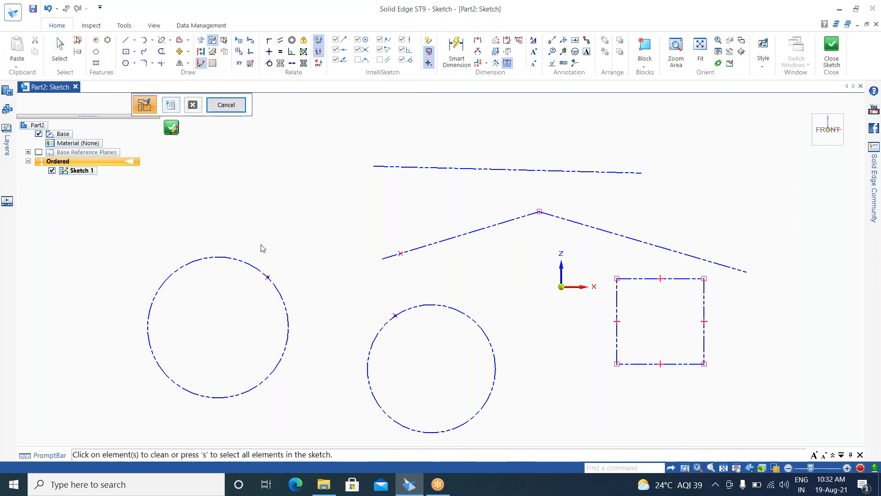
{"action": "left_click", "coordinate": [176, 109]}
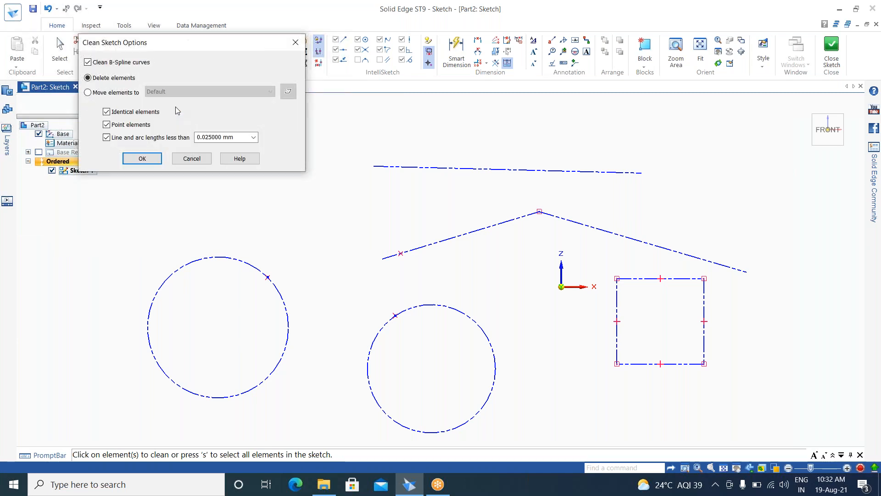
{"action": "left_click_drag", "start_coordinate": [199, 40], "coordinate": [428, 105]}
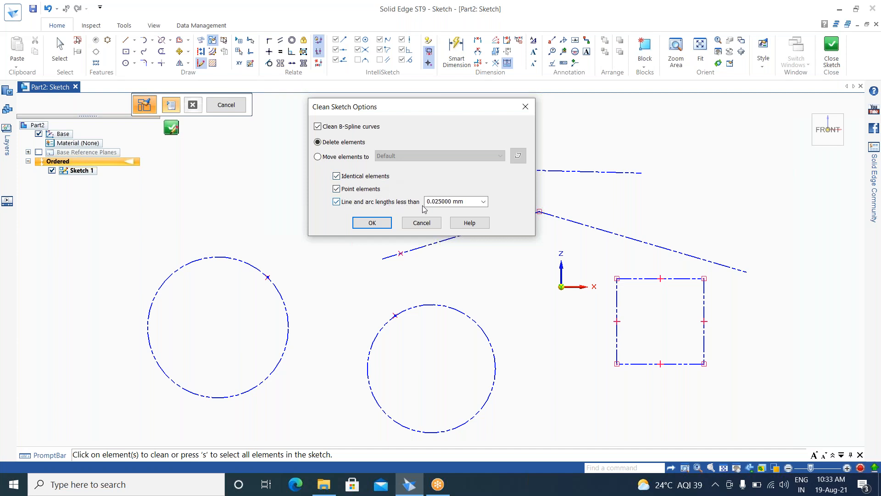
{"action": "left_click", "coordinate": [483, 202]}
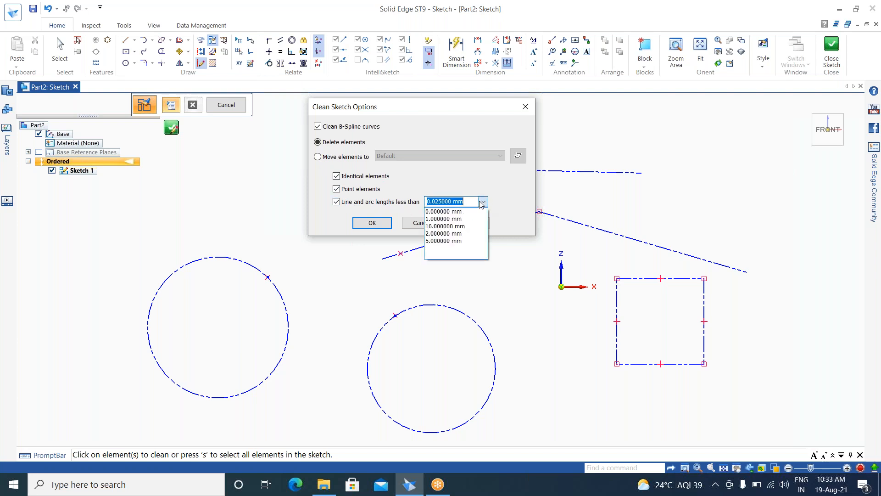
{"action": "left_click", "coordinate": [449, 219]}
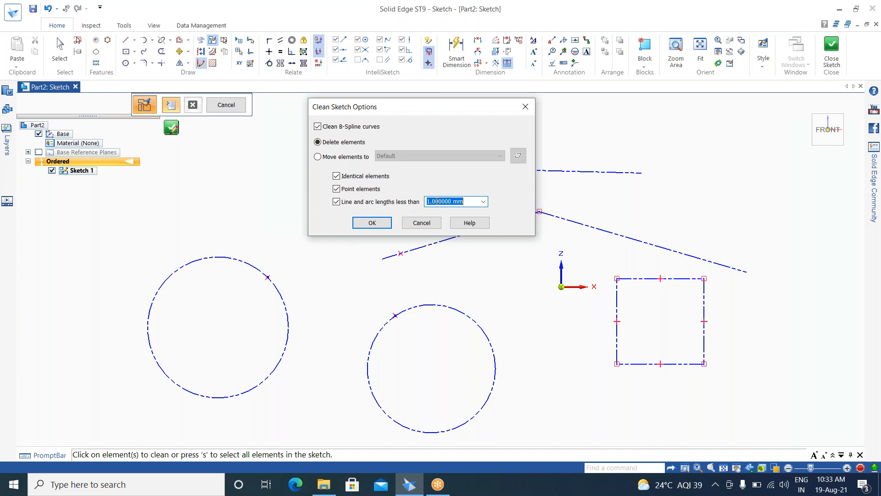
{"action": "left_click", "coordinate": [373, 223]}
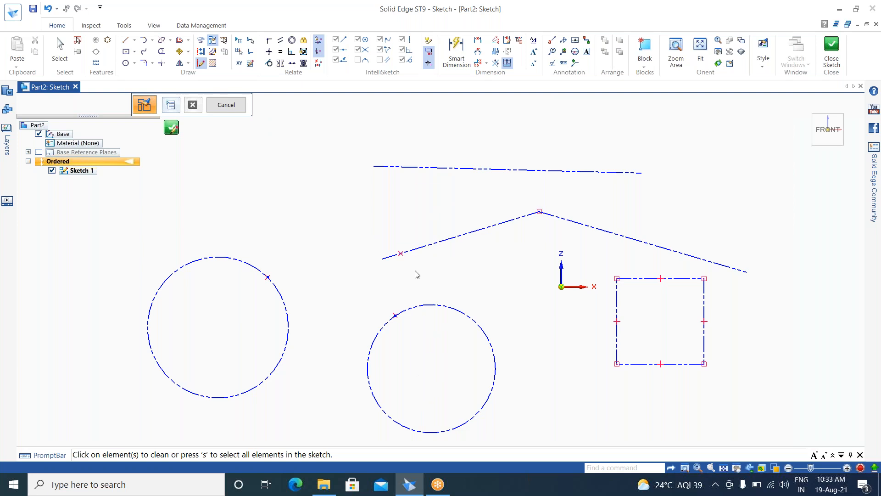
- Try to clean the sketch area containing the two circle points and the tiny line with an overlapping fence selection
{"action": "left_click_drag", "start_coordinate": [443, 195], "coordinate": [186, 367]}
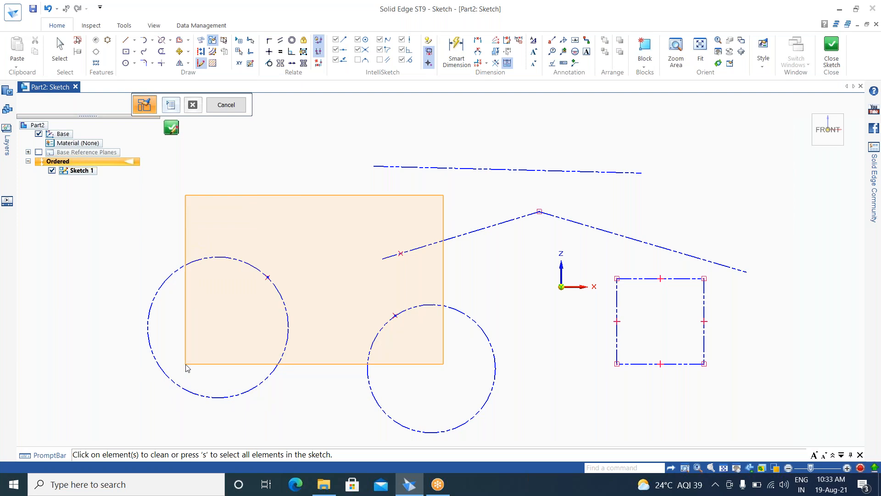
{"action": "left_click_drag", "start_coordinate": [186, 367], "coordinate": [191, 363]}
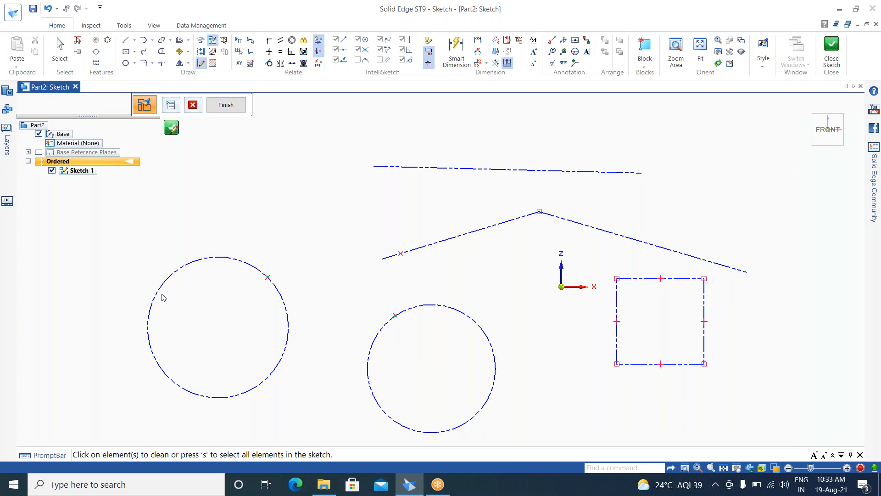
{"action": "left_click", "coordinate": [220, 106]}
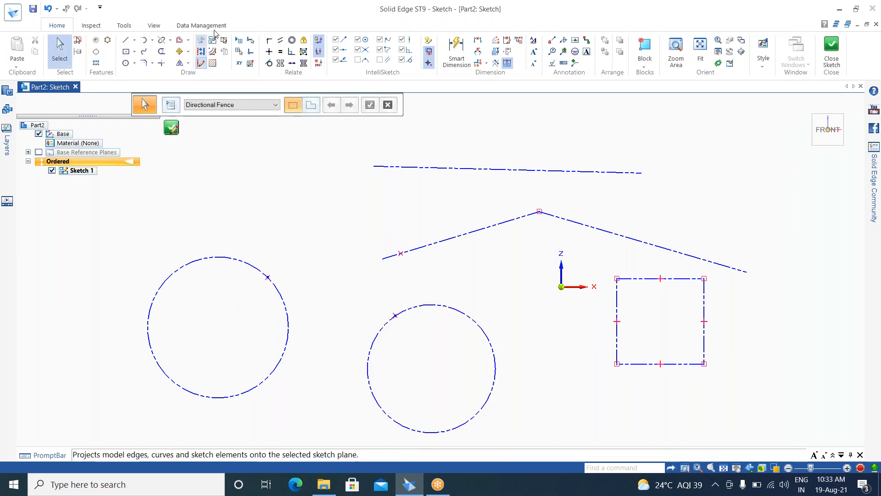
- Restart Clean Sketch, accept its options with the 1 mm length limit, and try fencing the two circle points and the tiny line again
{"action": "left_click", "coordinate": [212, 41]}
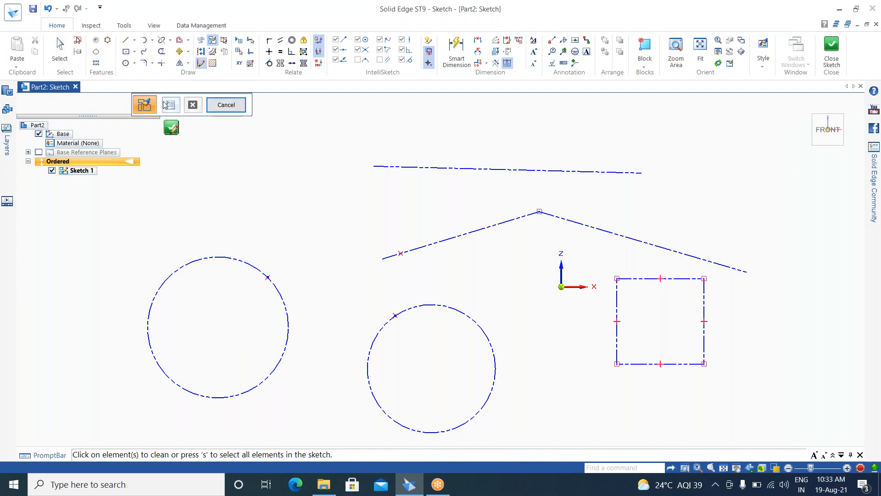
{"action": "left_click", "coordinate": [145, 104]}
{"action": "left_click", "coordinate": [88, 62]}
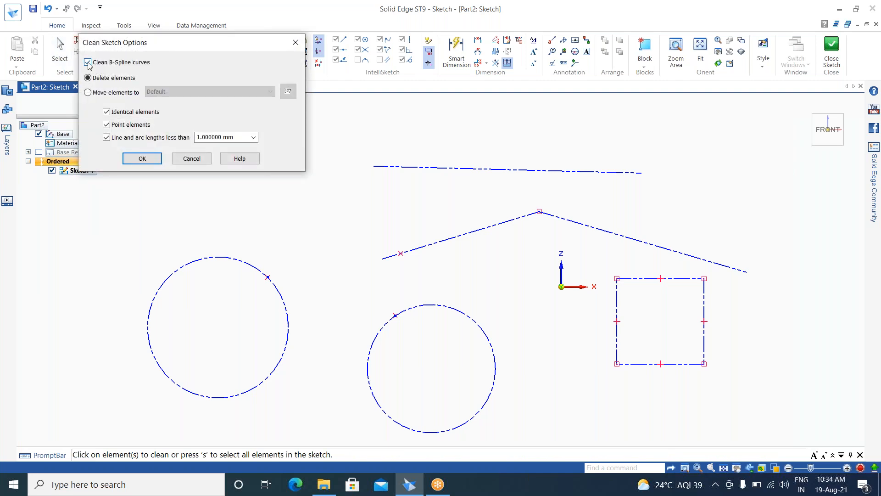
{"action": "left_click", "coordinate": [143, 158]}
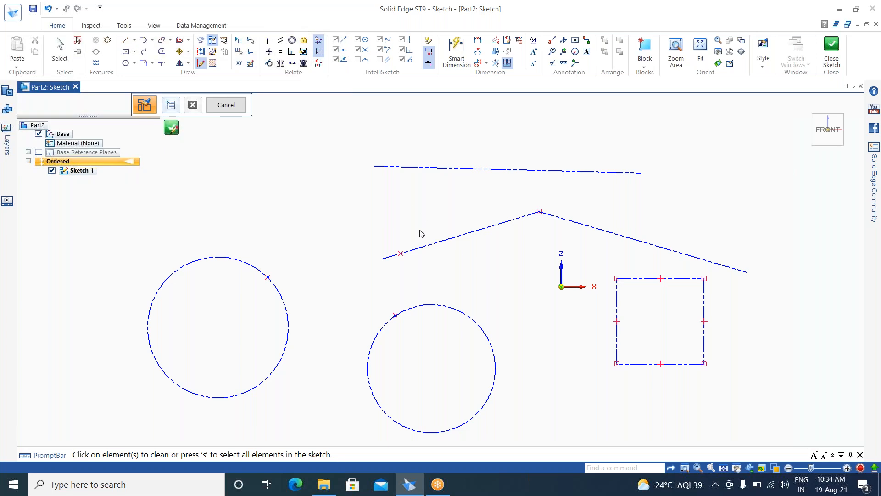
{"action": "left_click_drag", "start_coordinate": [417, 205], "coordinate": [231, 343]}
{"action": "key", "text": "Escape"}
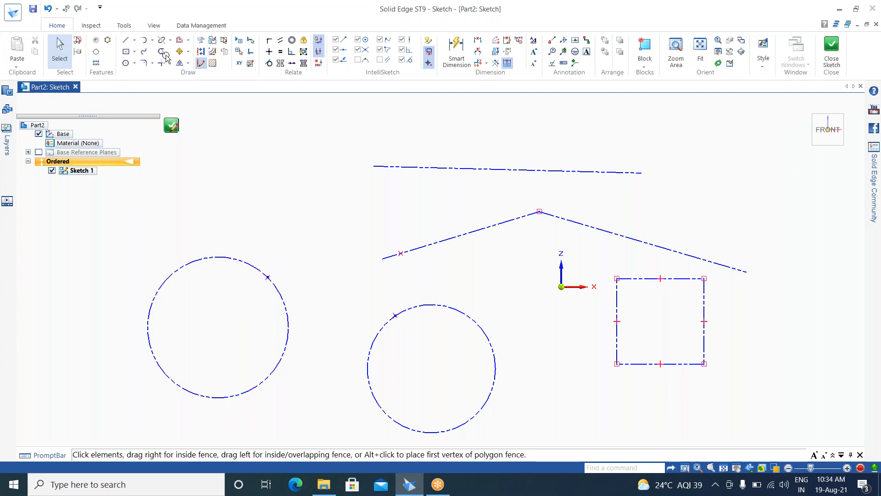
- Place four separate points in the empty area above the circles and lines
{"action": "scroll", "coordinate": [400, 345], "scroll_direction": "up", "scroll_amount": 3}
{"action": "scroll", "coordinate": [399, 346], "scroll_direction": "down", "scroll_amount": 3}
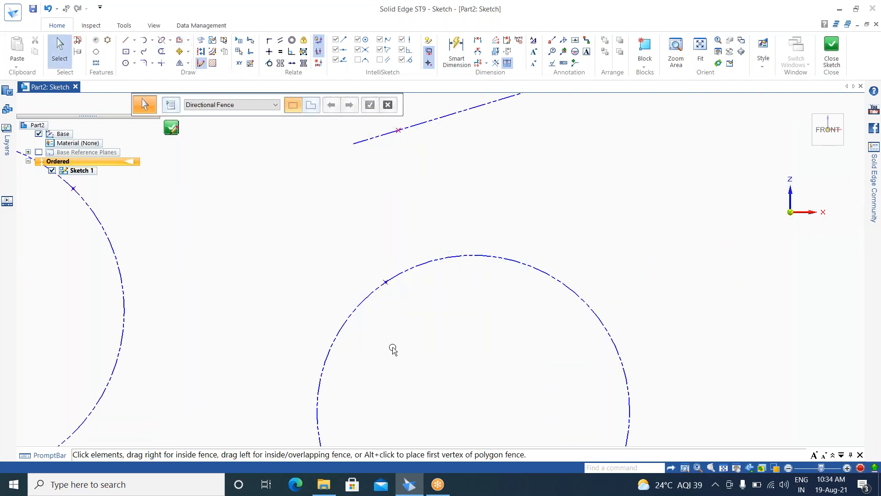
{"action": "left_click", "coordinate": [135, 40]}
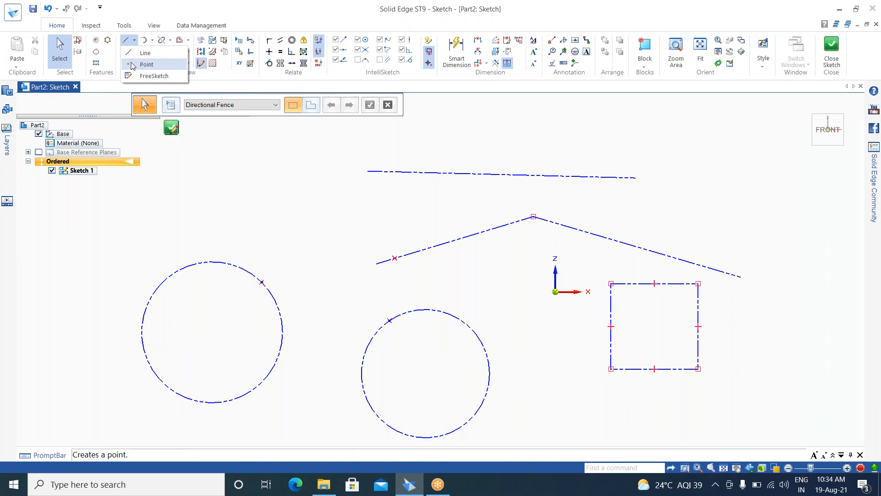
{"action": "left_click", "coordinate": [132, 64]}
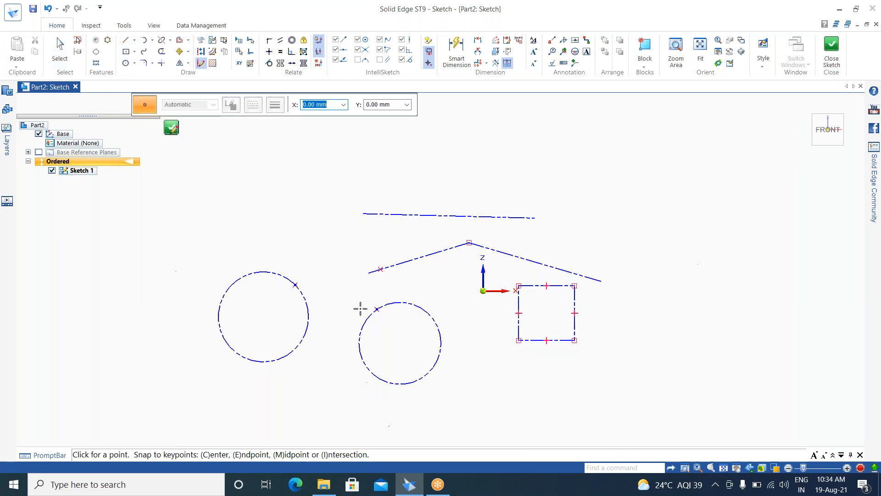
{"action": "scroll", "coordinate": [359, 309], "scroll_direction": "down", "scroll_amount": 4}
{"action": "left_click", "coordinate": [226, 195]}
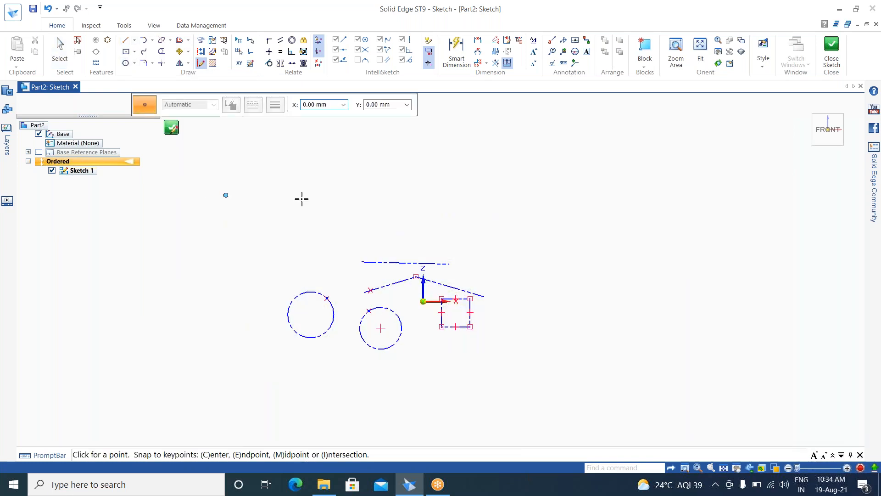
{"action": "left_click", "coordinate": [316, 165]}
{"action": "key", "text": "Escape"}
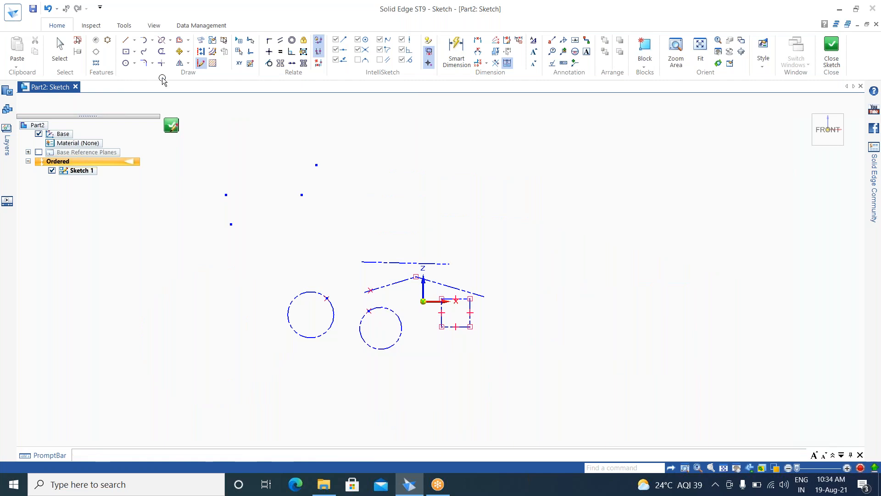
- Remove the four free points with Clean Sketch, using an overlapping fence selection around them
{"action": "left_click", "coordinate": [213, 40]}
{"action": "mouse_move", "coordinate": [355, 122]}
{"action": "left_mouse_down"}
{"action": "mouse_move", "coordinate": [255, 272]}
{"action": "mouse_move", "coordinate": [178, 259]}
{"action": "left_mouse_up"}
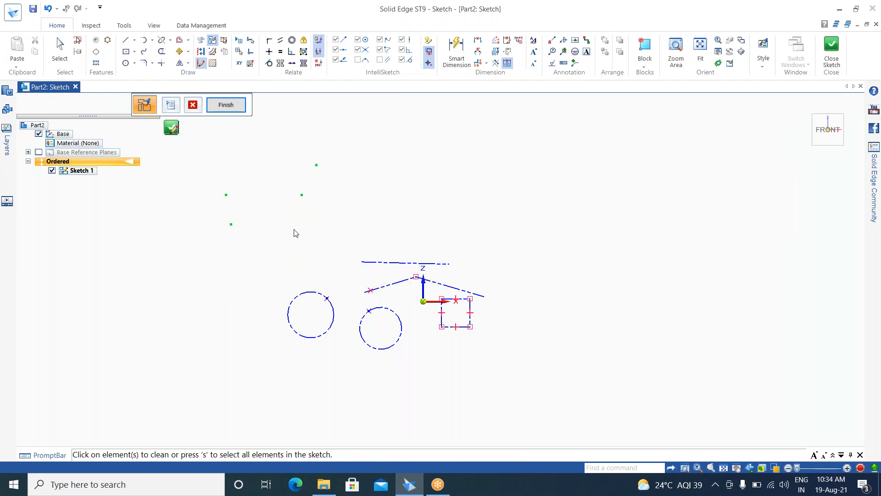
{"action": "key", "text": "Return"}
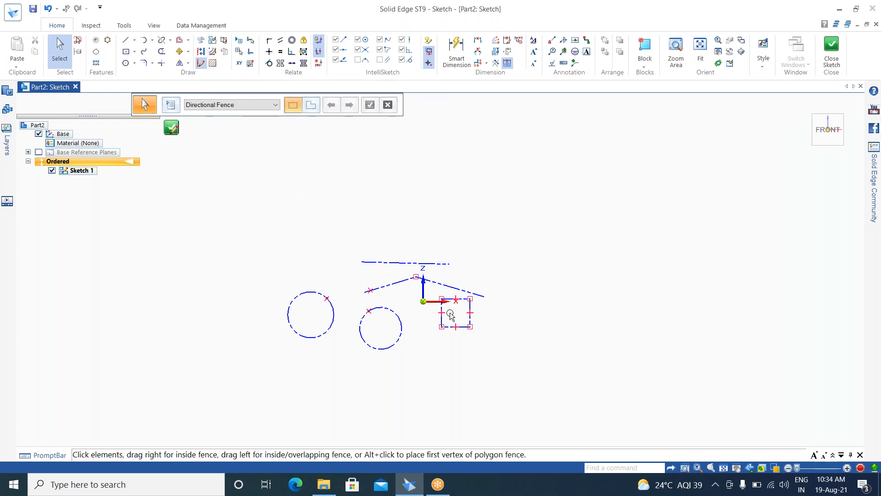
- Toggle the uppermost construction line to regular sketch geometry
{"action": "scroll", "coordinate": [399, 236], "scroll_direction": "up", "scroll_amount": 5}
{"action": "scroll", "coordinate": [388, 362], "scroll_direction": "up", "scroll_amount": 1}
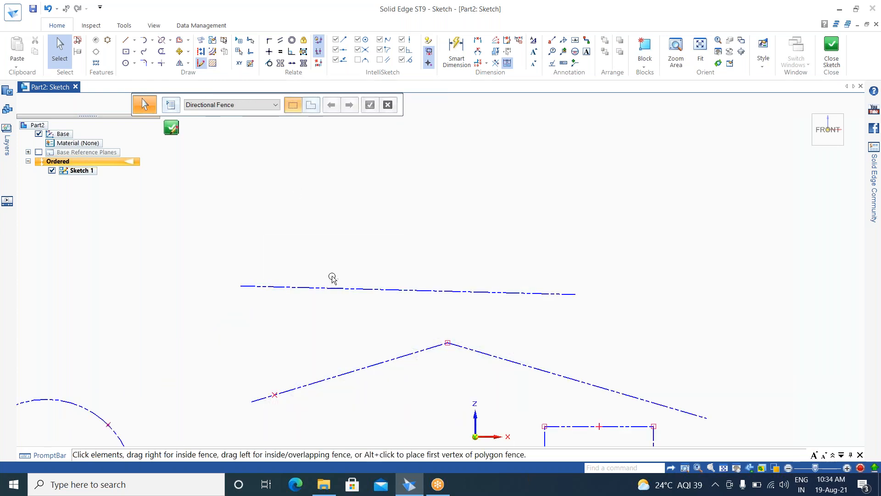
{"action": "left_click", "coordinate": [456, 292]}
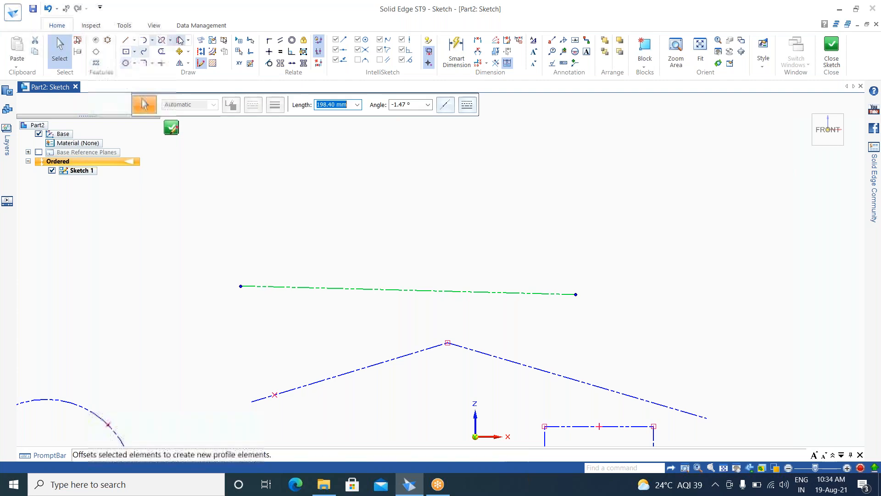
{"action": "left_click", "coordinate": [200, 51]}
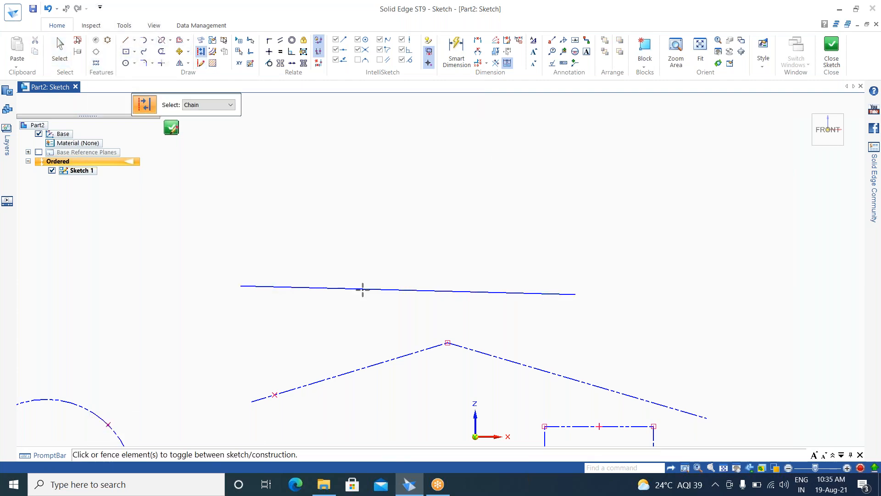
{"action": "key", "text": "Escape"}
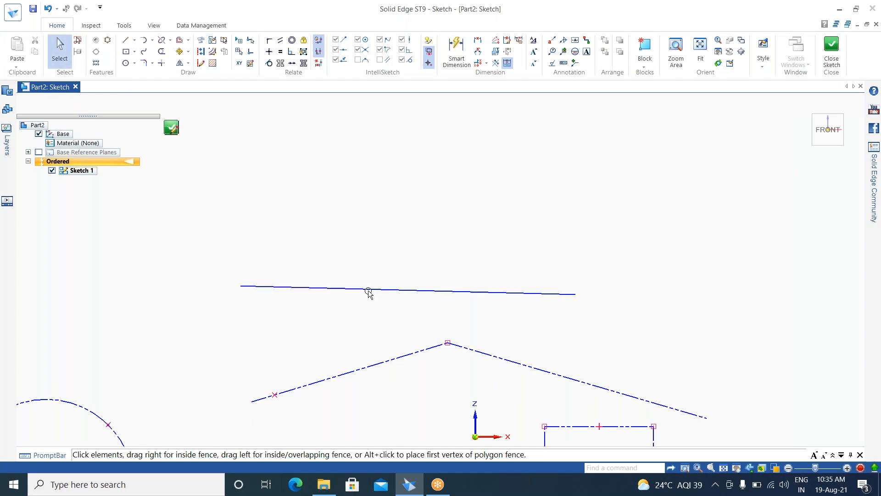
- Convert the uppermost solid line to a curve with Convert to Curve
{"action": "left_click", "coordinate": [369, 291]}
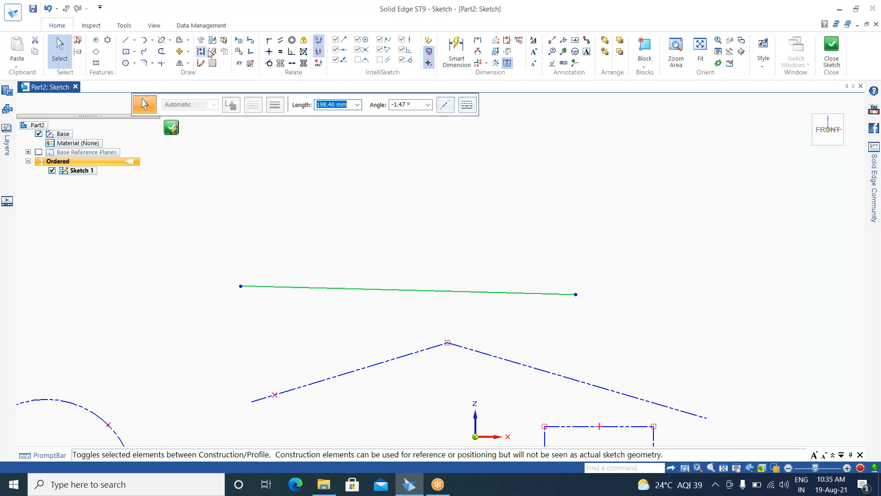
{"action": "left_click", "coordinate": [212, 51]}
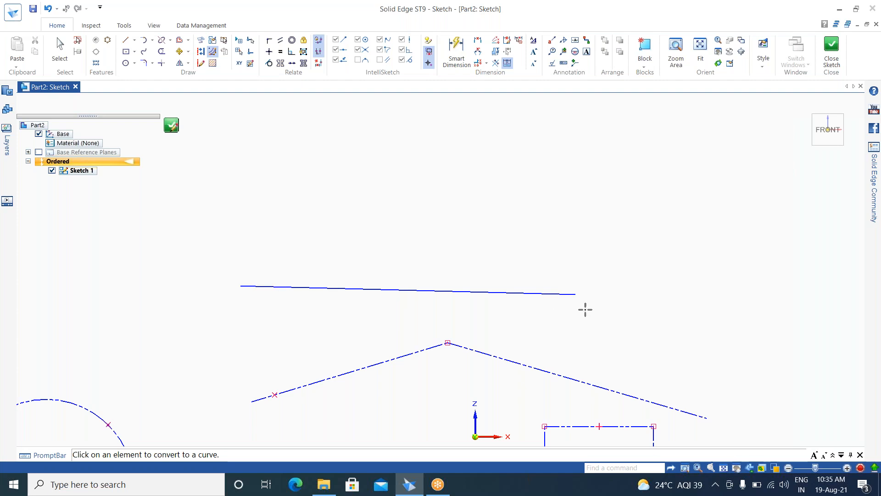
{"action": "key", "text": "Escape"}
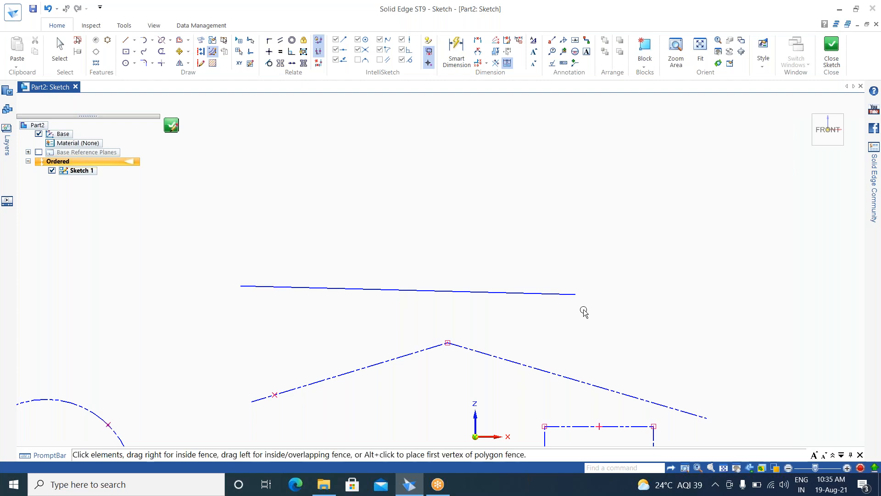
- Try to apply Convert to Curve again to the uppermost converted line
{"action": "left_click", "coordinate": [369, 289]}
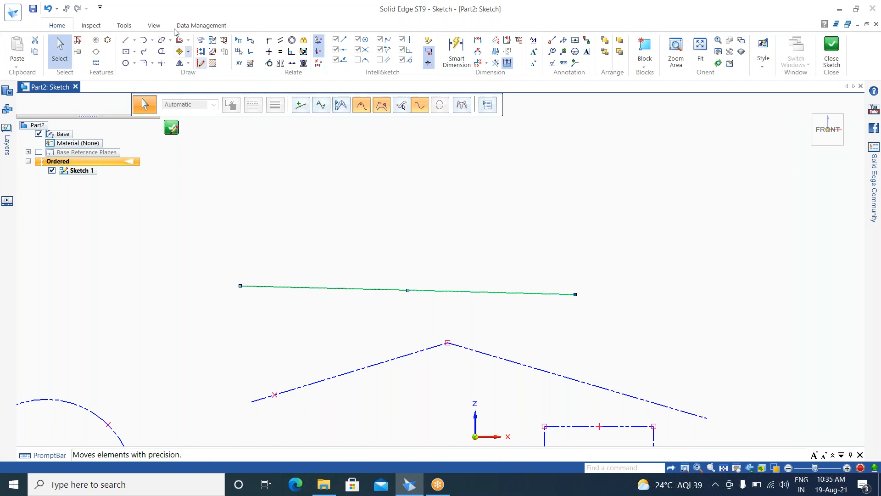
{"action": "left_click", "coordinate": [212, 52]}
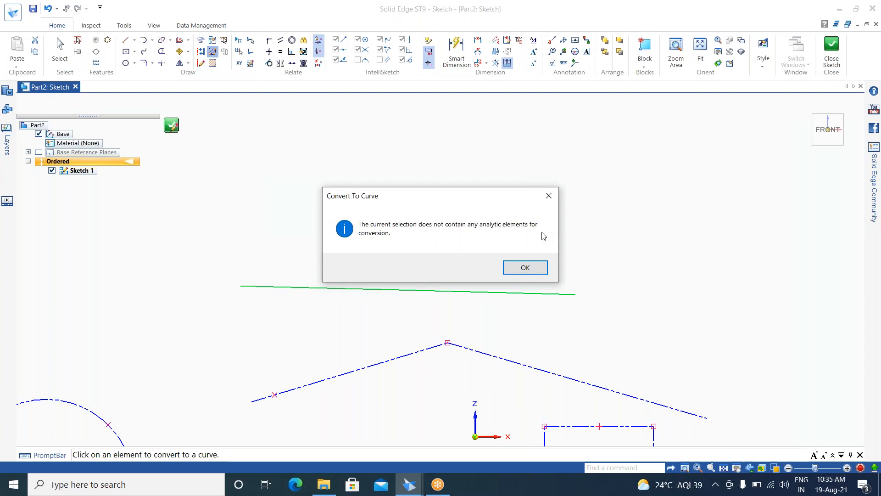
{"action": "key", "text": "Return"}
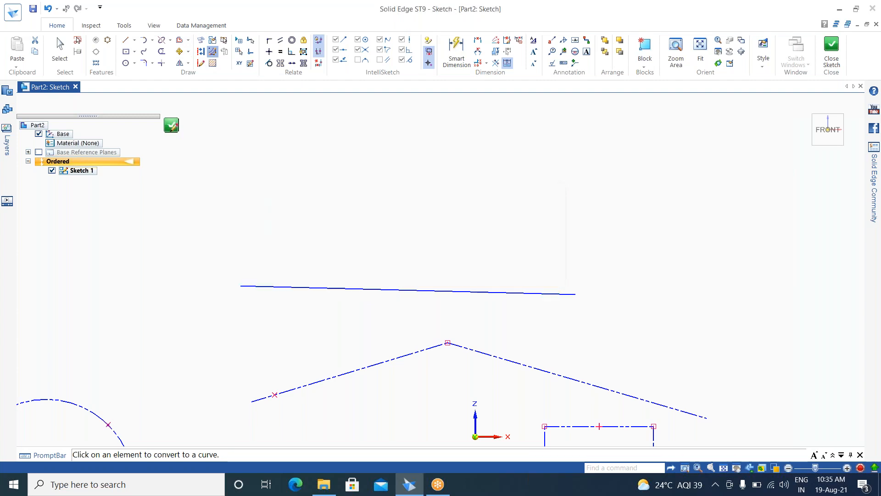
- Pull the uppermost curve's middle control point far upward to bend it into a symmetric arch
{"action": "left_click", "coordinate": [561, 295]}
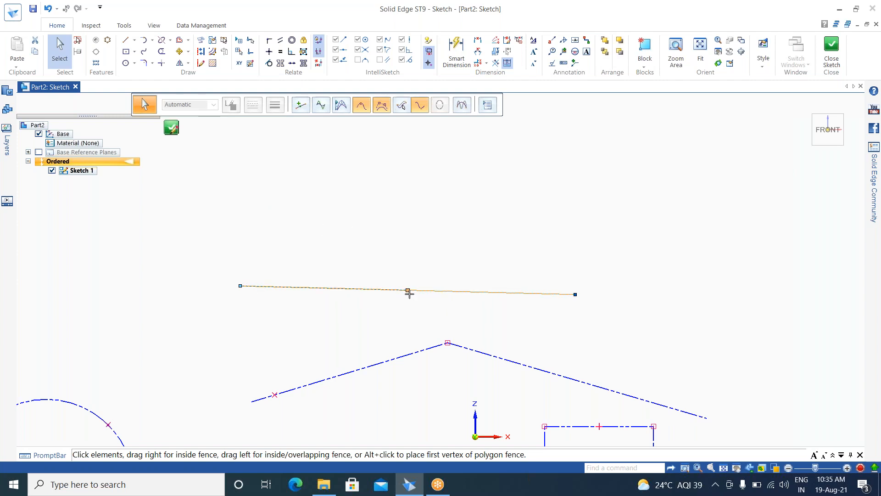
{"action": "left_click_drag", "start_coordinate": [409, 291], "coordinate": [421, 124]}
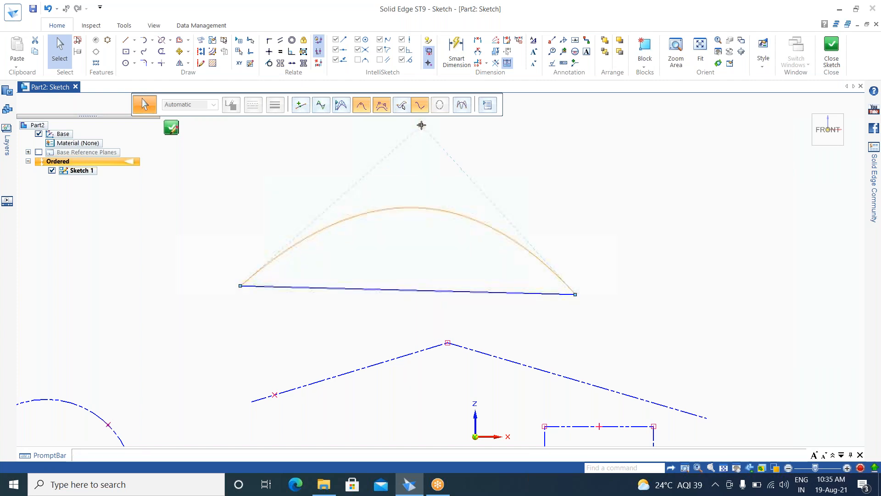
{"action": "key", "text": "Escape"}
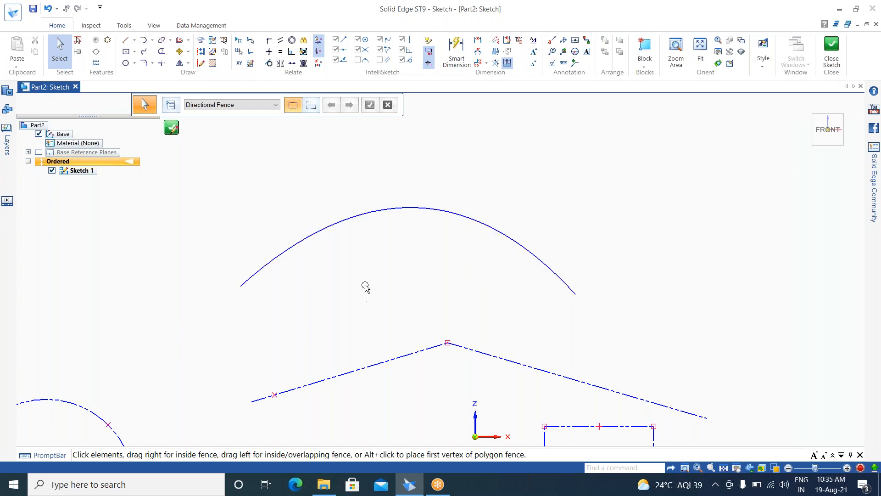
- Toggle the first sloping construction line to regular sketch geometry and convert it to a curve
{"action": "left_click", "coordinate": [341, 374]}
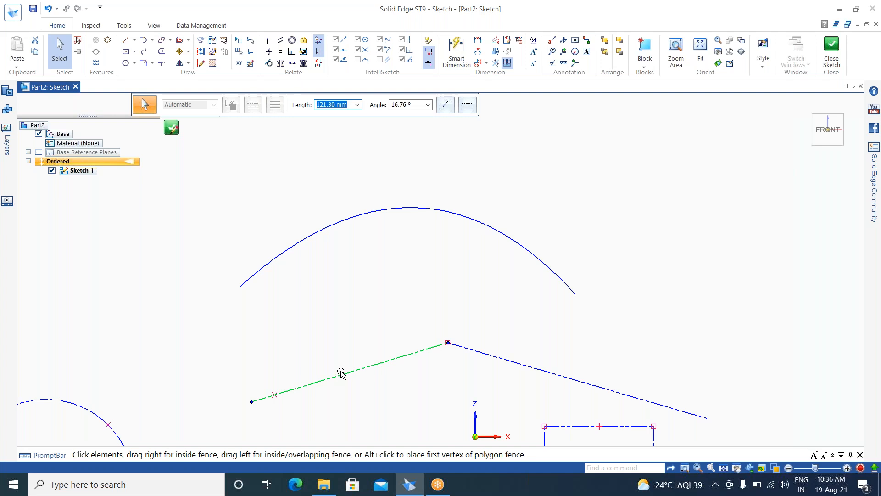
{"action": "left_click", "coordinate": [202, 52]}
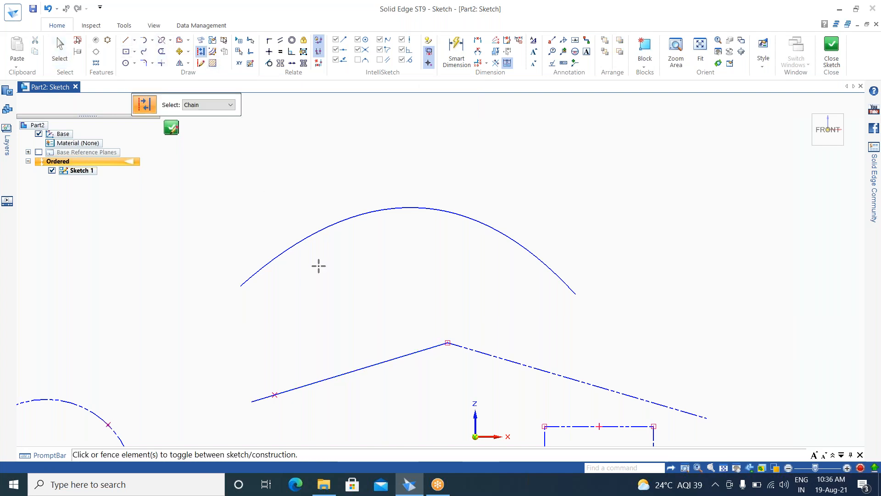
{"action": "left_click", "coordinate": [212, 51]}
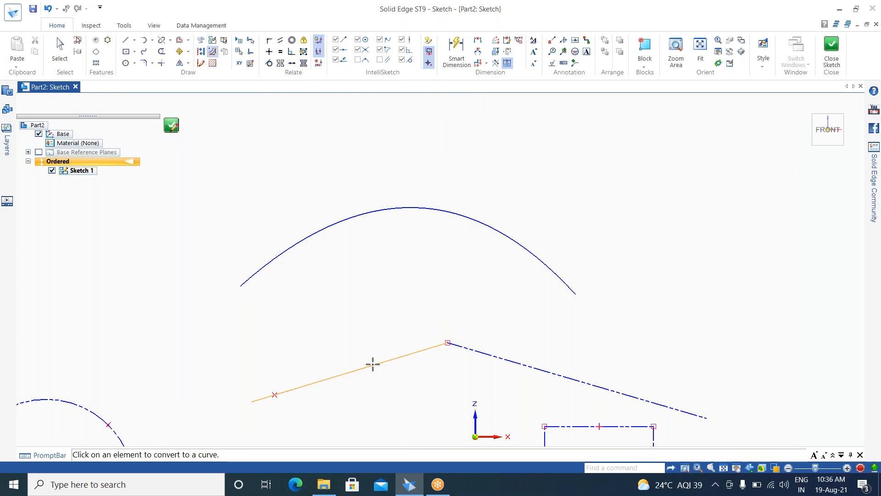
{"action": "left_click", "coordinate": [373, 364]}
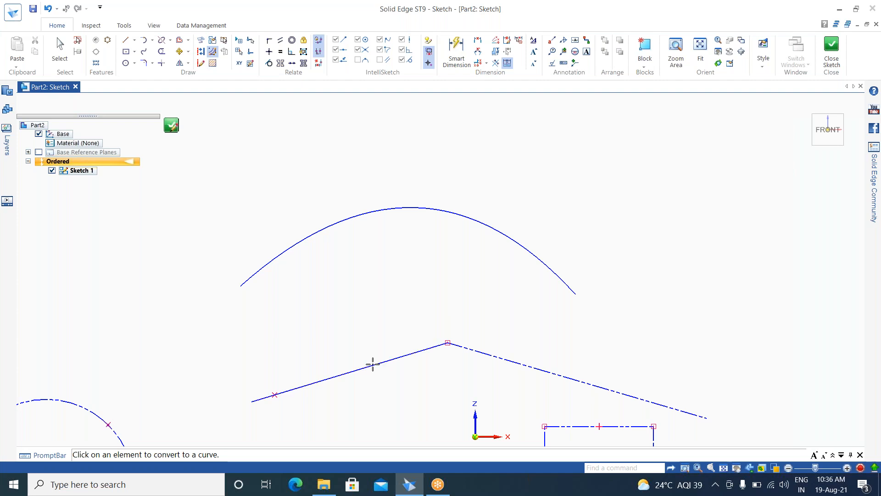
{"action": "key", "text": "Escape"}
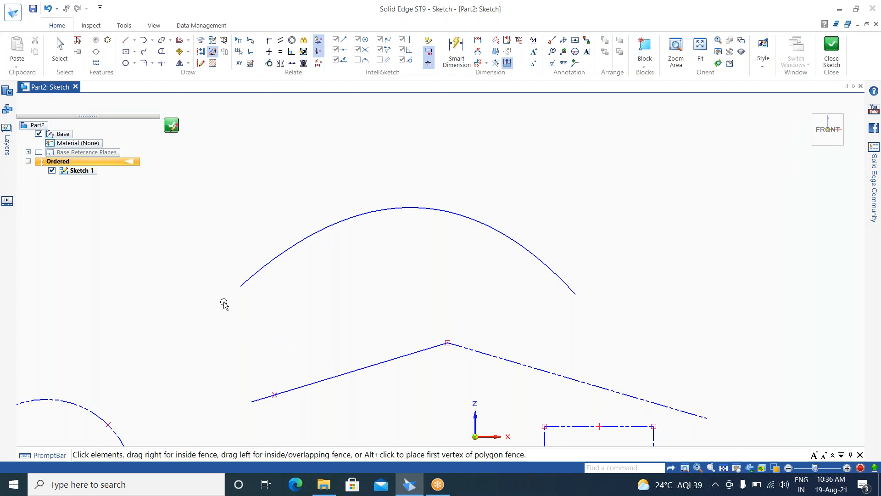
- Try to bend the first sloping curve by pulling its middle control point upward
{"action": "left_click", "coordinate": [398, 361]}
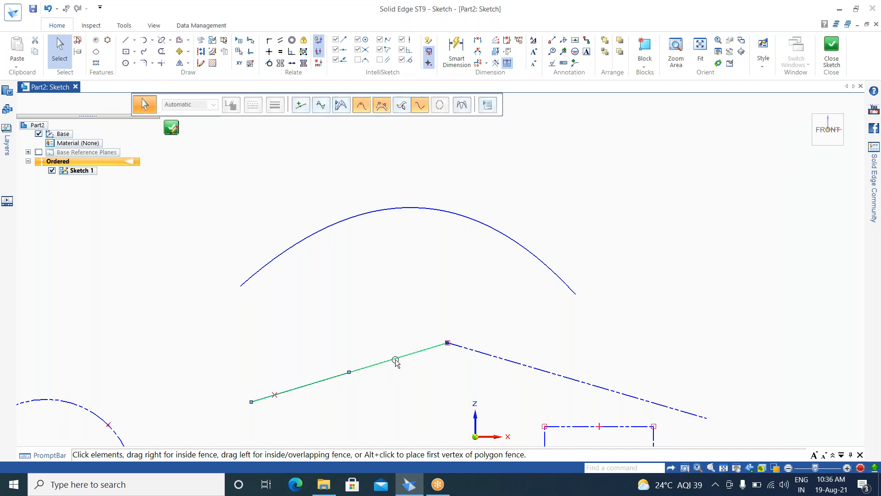
{"action": "left_click", "coordinate": [348, 373]}
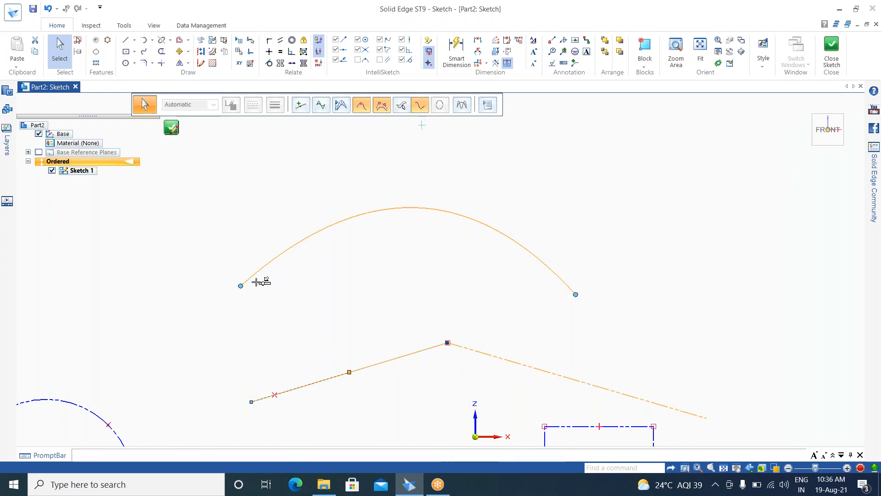
{"action": "left_click_drag", "start_coordinate": [306, 286], "coordinate": [317, 304]}
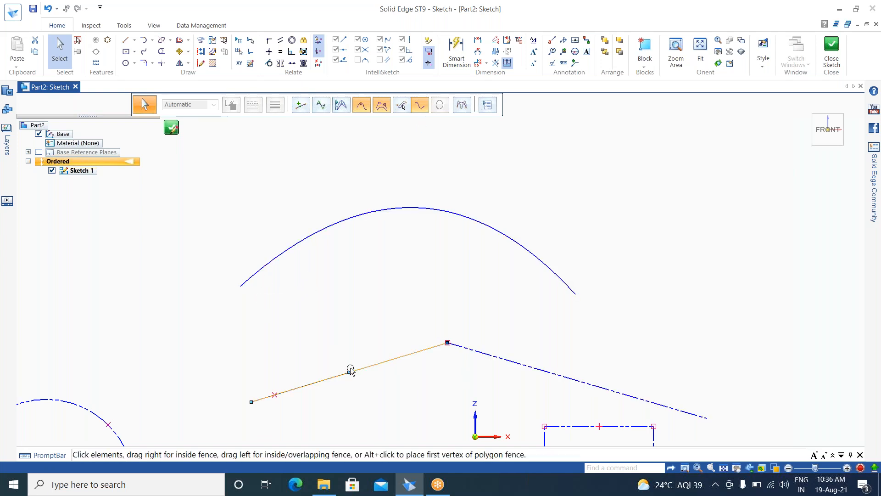
{"action": "left_click_drag", "start_coordinate": [340, 354], "coordinate": [328, 331]}
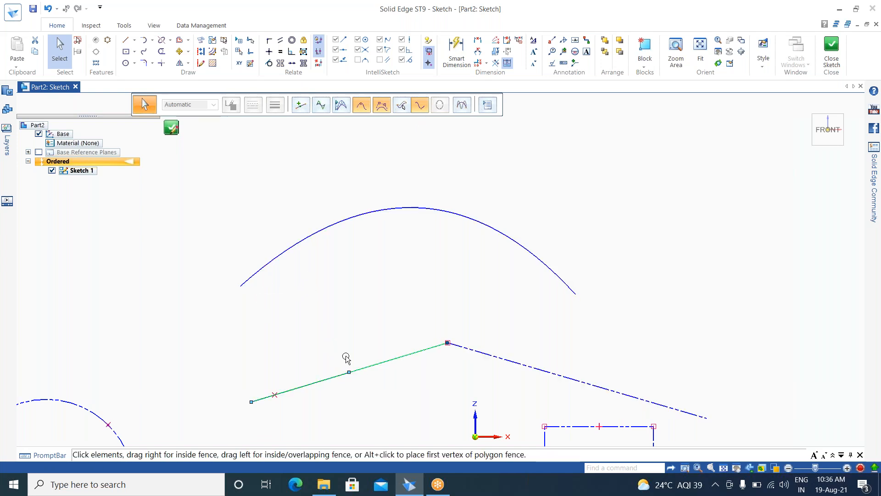
{"action": "left_click_drag", "start_coordinate": [349, 372], "coordinate": [340, 336]}
{"action": "left_click_drag", "start_coordinate": [349, 372], "coordinate": [340, 334]}
- Add an edit point to the first sloping curve near its upper end
{"action": "left_click", "coordinate": [301, 106]}
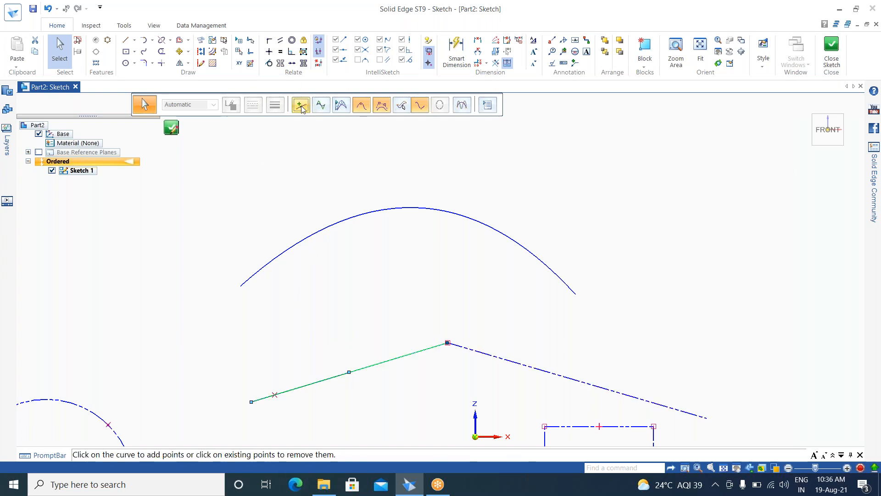
{"action": "left_click", "coordinate": [408, 354]}
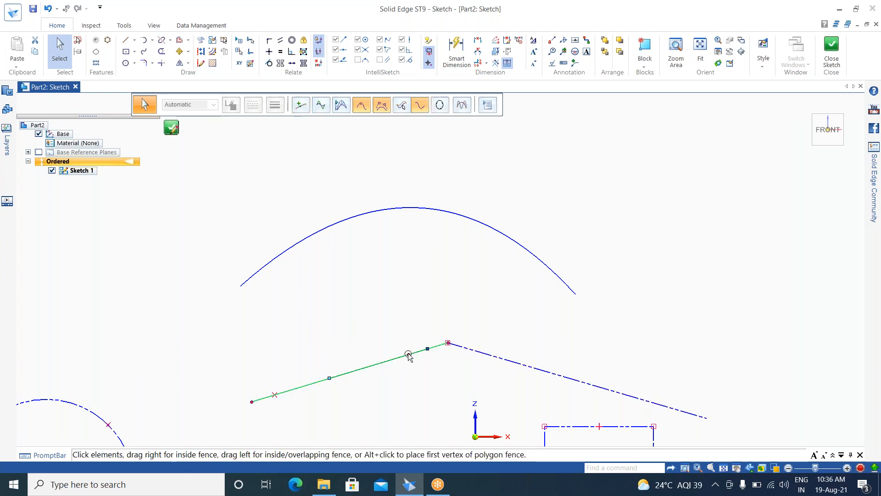
{"action": "right_click", "coordinate": [393, 320]}
{"action": "left_click", "coordinate": [365, 369]}
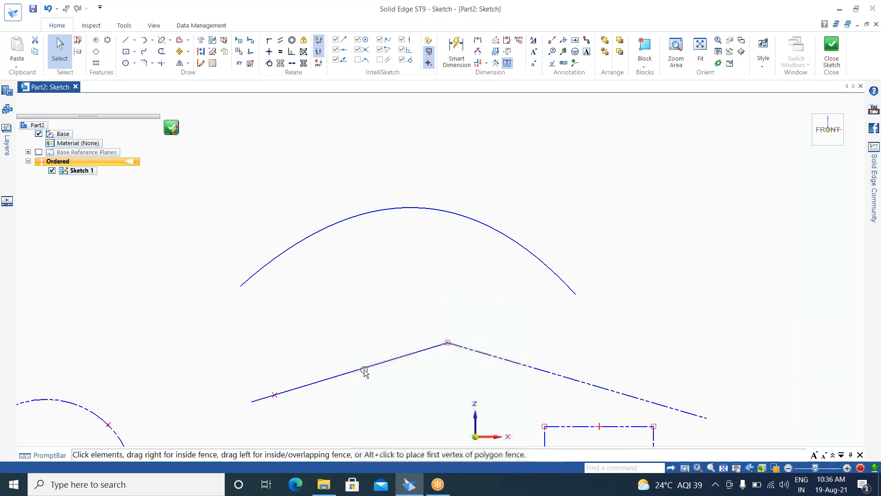
- Try to reshape the first sloping curve by moving the added edit point toward its upper end
{"action": "left_click", "coordinate": [404, 354]}
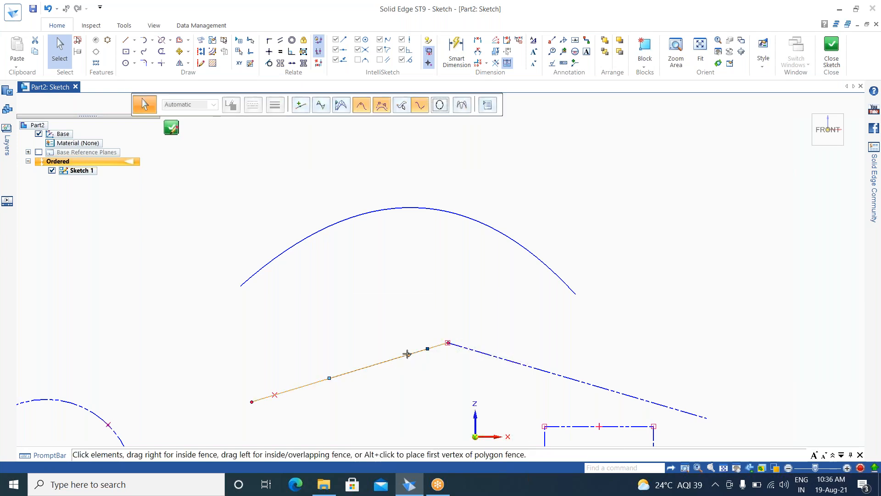
{"action": "left_click_drag", "start_coordinate": [407, 354], "coordinate": [424, 350]}
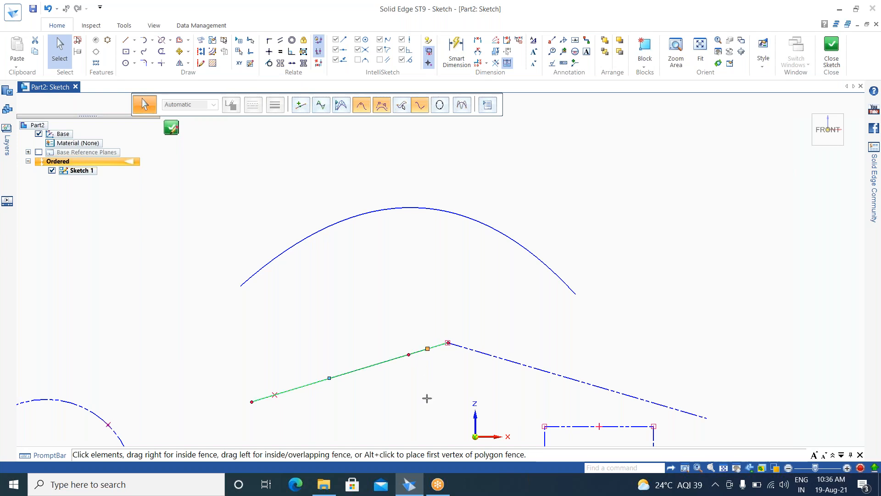
{"action": "left_click", "coordinate": [384, 378]}
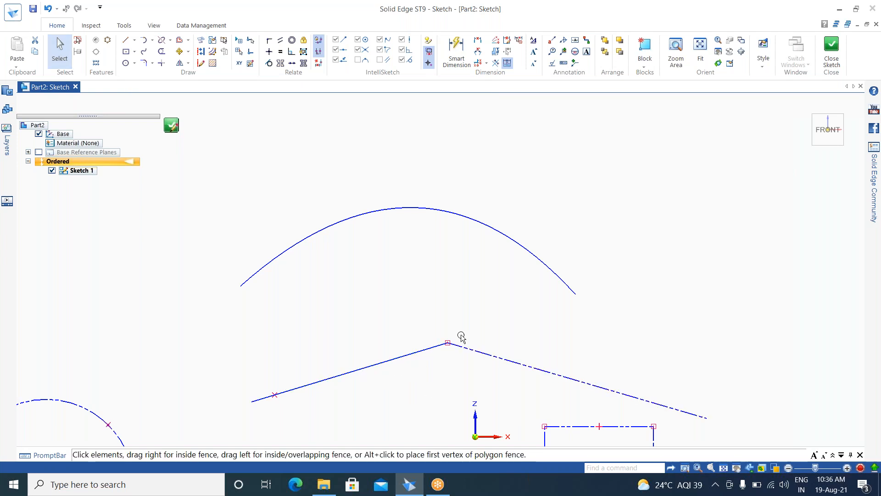
- Draw a single horizontal line above the arched curve
{"action": "left_click", "coordinate": [127, 44]}
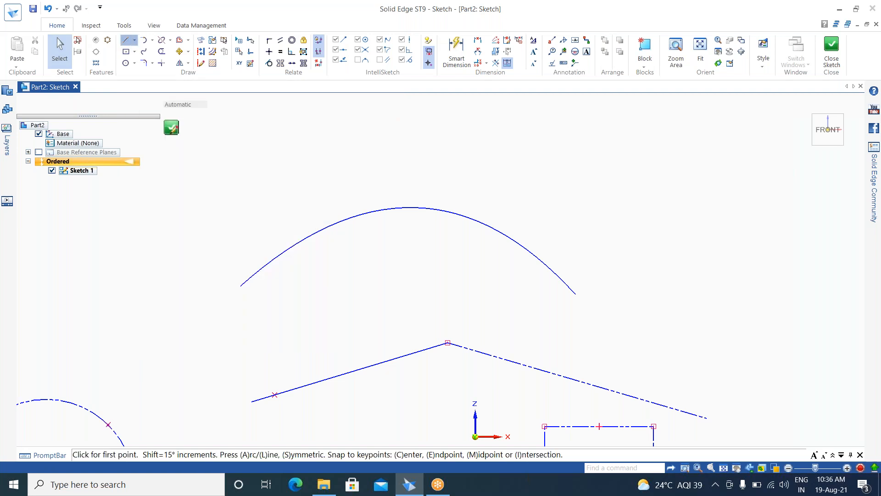
{"action": "left_click", "coordinate": [450, 154]}
{"action": "left_click", "coordinate": [632, 155]}
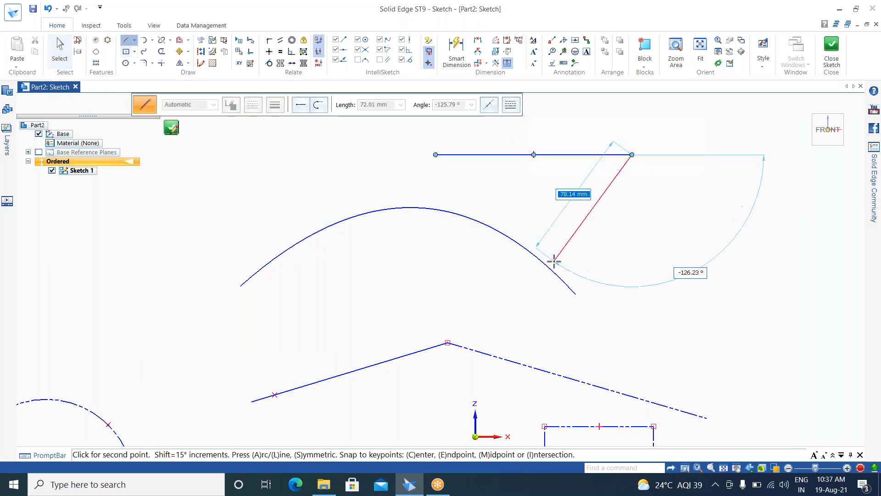
{"action": "key", "text": "Escape"}
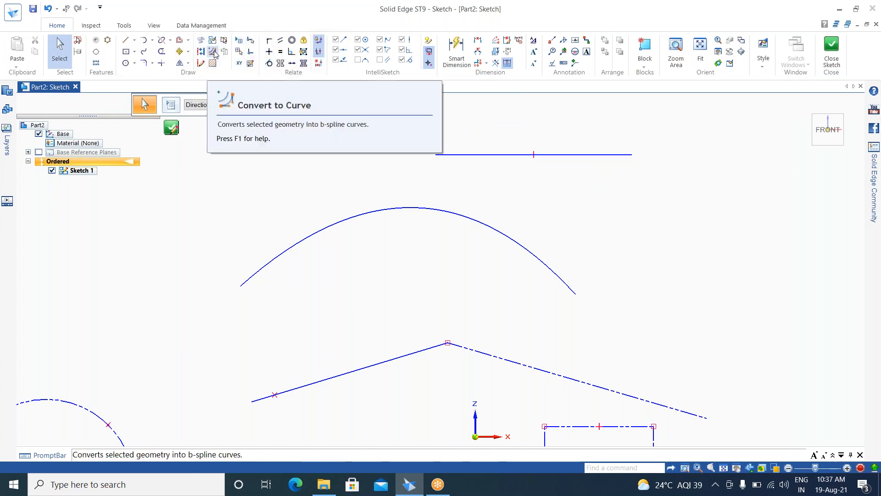
- Convert the new horizontal line to a curve and bend it downward by its middle control point
{"action": "left_click", "coordinate": [212, 52]}
{"action": "left_click", "coordinate": [548, 155]}
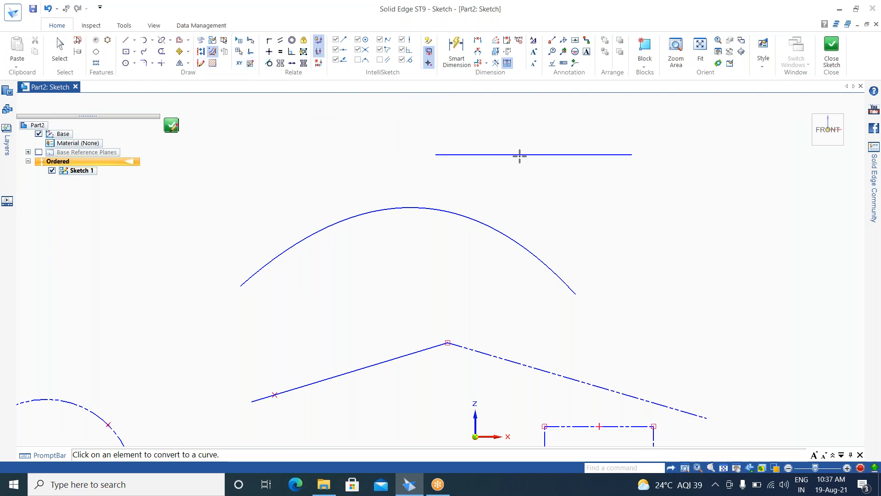
{"action": "key", "text": "Escape"}
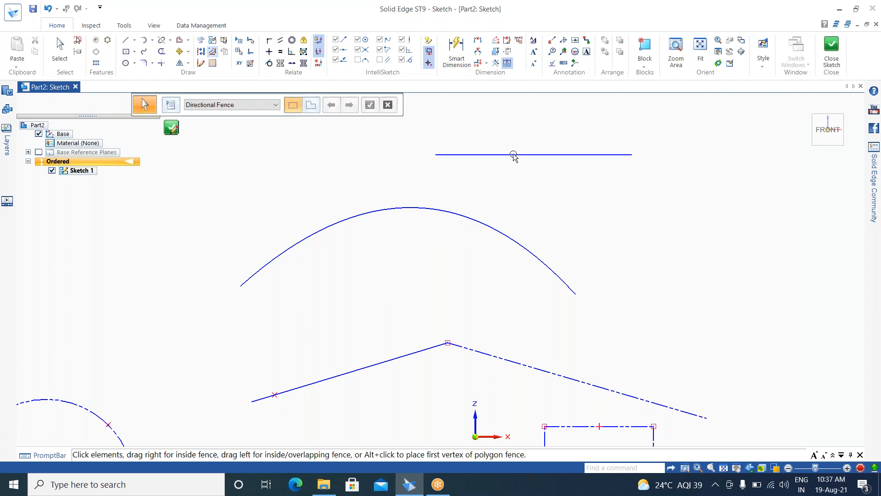
{"action": "left_click", "coordinate": [507, 156]}
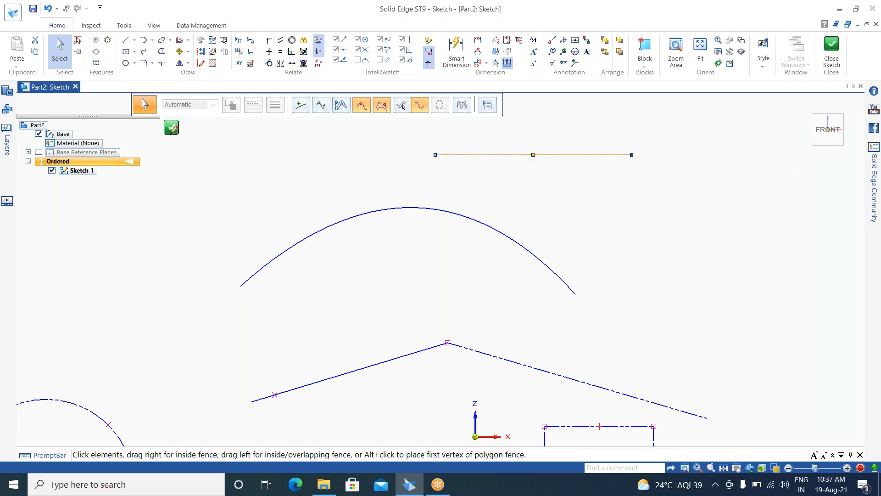
{"action": "left_click_drag", "start_coordinate": [533, 154], "coordinate": [537, 221]}
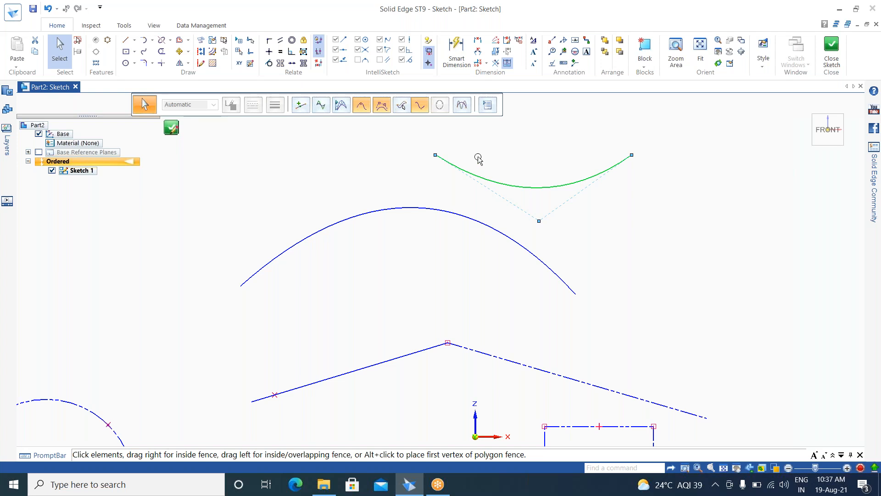
- Add an edit point near the bent curve's left end and pull the neighbouring control point upward
{"action": "left_click", "coordinate": [299, 109]}
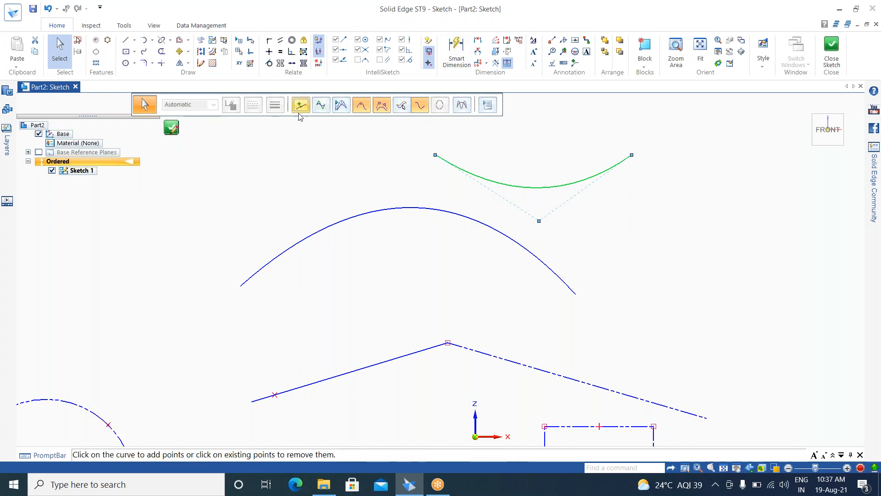
{"action": "left_click", "coordinate": [466, 172]}
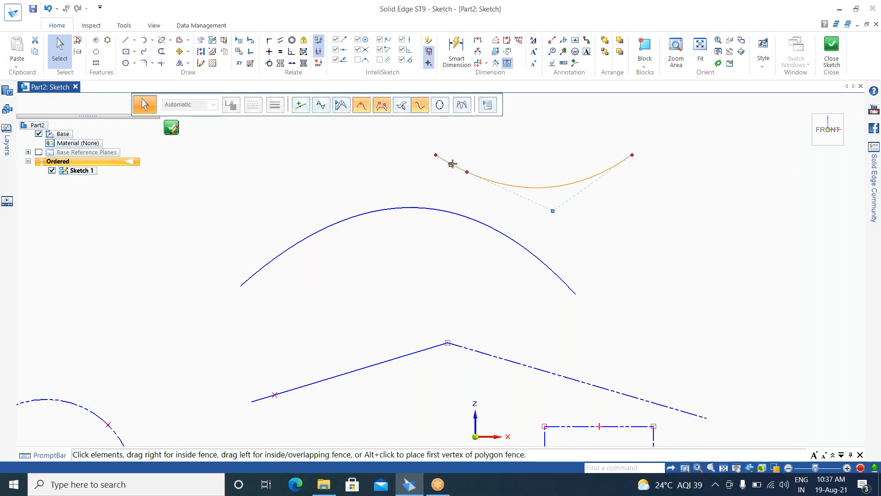
{"action": "left_click_drag", "start_coordinate": [452, 165], "coordinate": [489, 127]}
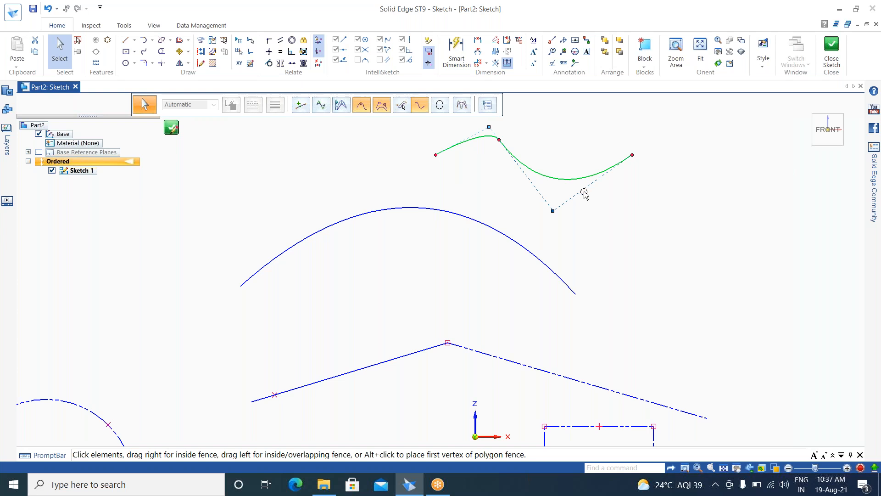
- Add another edit point at the curve's lowest stretch and raise the control point beside it to form a second crest
{"action": "left_click", "coordinate": [560, 178]}
{"action": "left_click", "coordinate": [299, 108]}
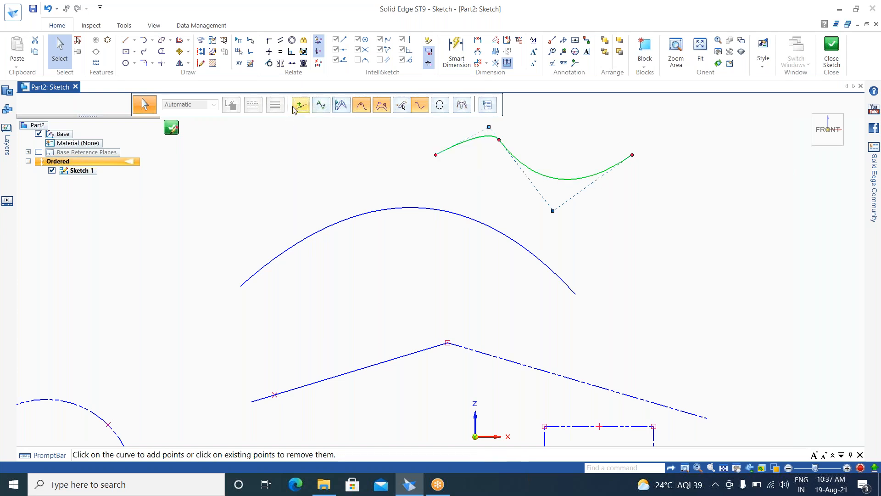
{"action": "left_click", "coordinate": [575, 179]}
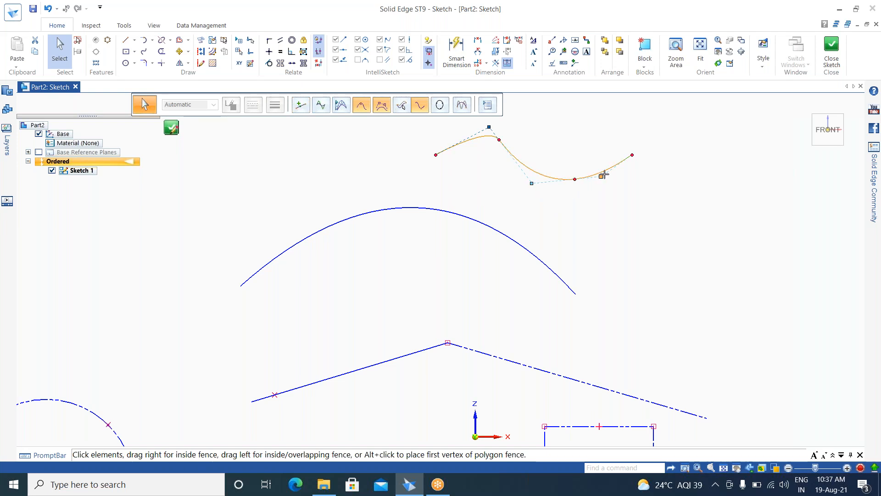
{"action": "left_click_drag", "start_coordinate": [602, 176], "coordinate": [591, 126]}
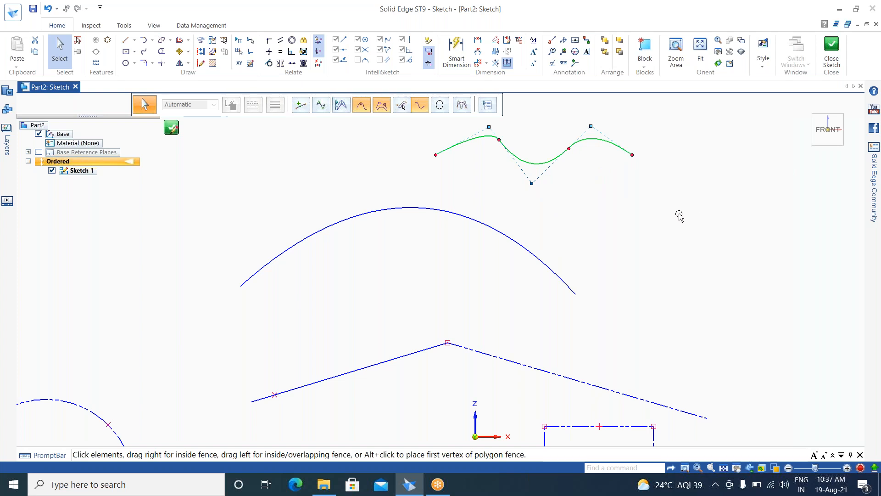
{"action": "left_click", "coordinate": [654, 225]}
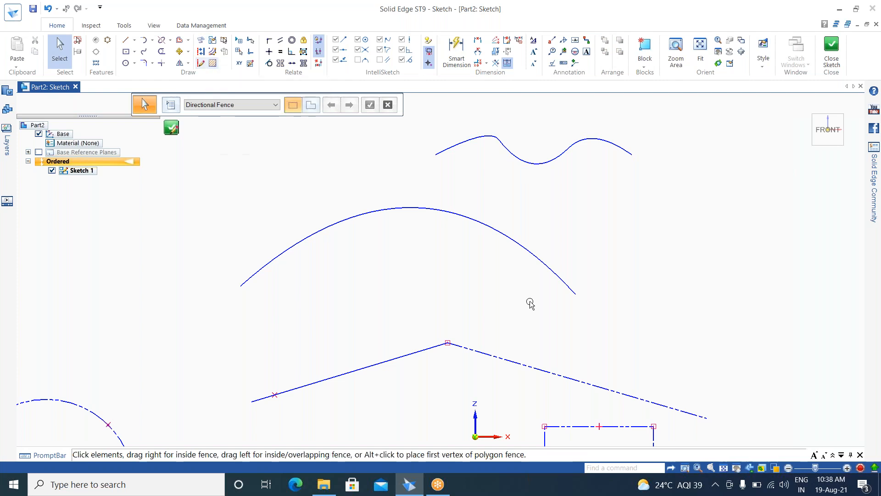
- Draw a rectangle about 189 mm wide and 151 mm high, above and to the right of the existing geometry
{"action": "scroll", "coordinate": [196, 230], "scroll_direction": "down", "scroll_amount": 5}
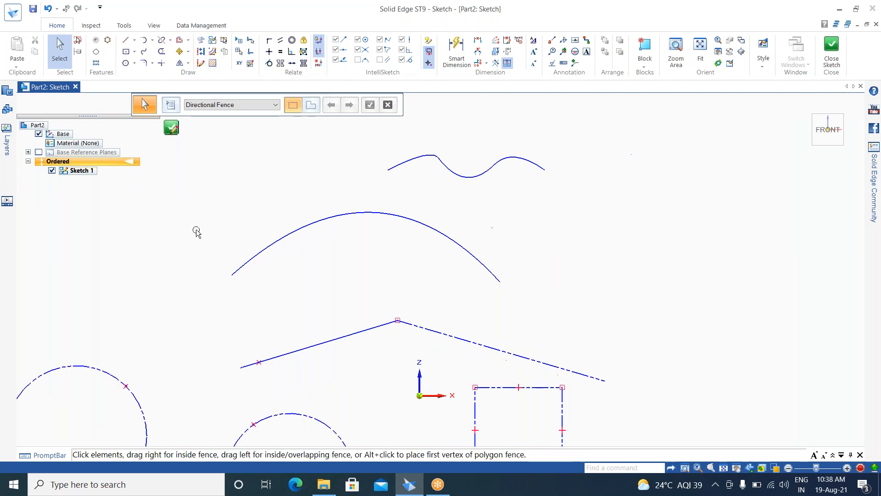
{"action": "left_click", "coordinate": [125, 51]}
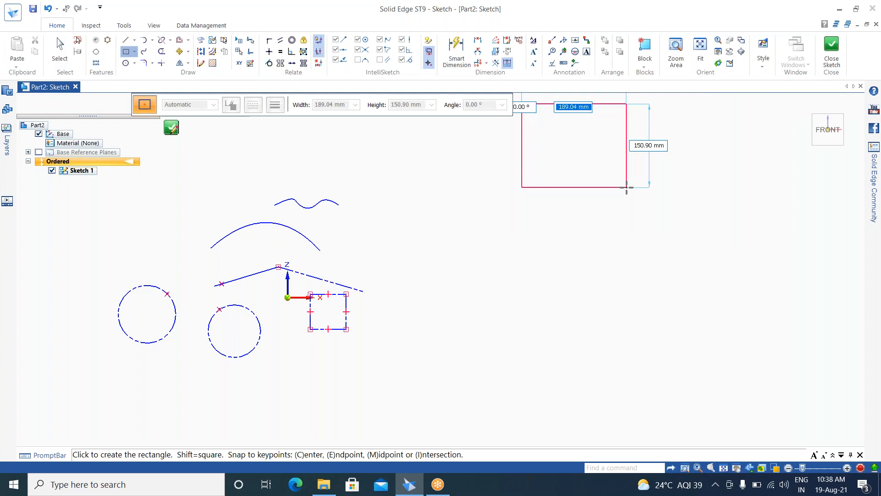
{"action": "left_click", "coordinate": [626, 188]}
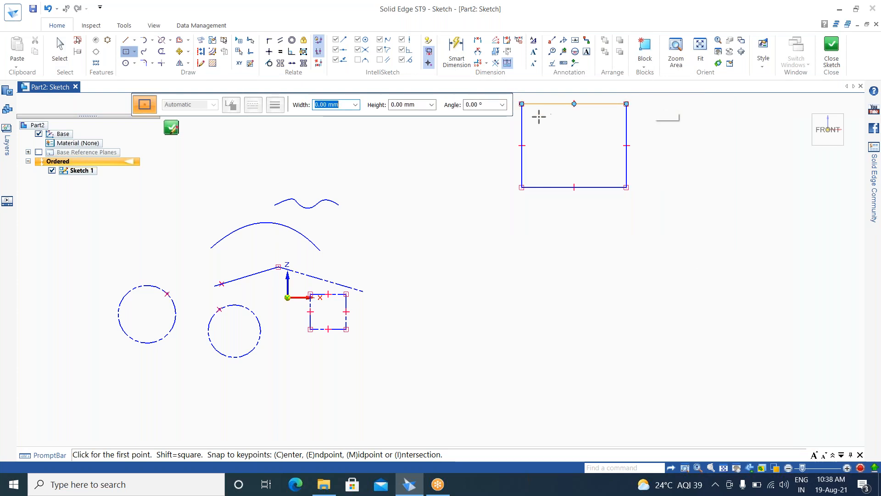
{"action": "key", "text": "Escape"}
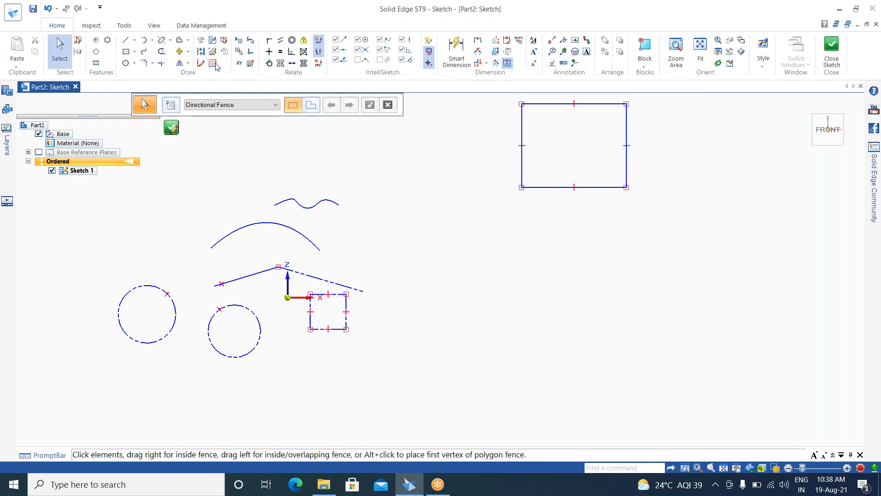
- Fill the new rectangle's interior with the Normal hatch style at a 30° section line angle
{"action": "left_click", "coordinate": [212, 63]}
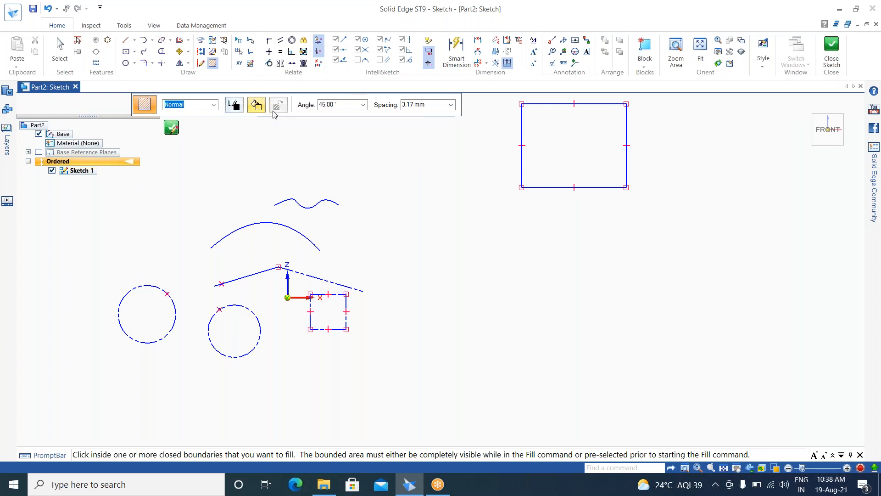
{"action": "left_click", "coordinate": [233, 104]}
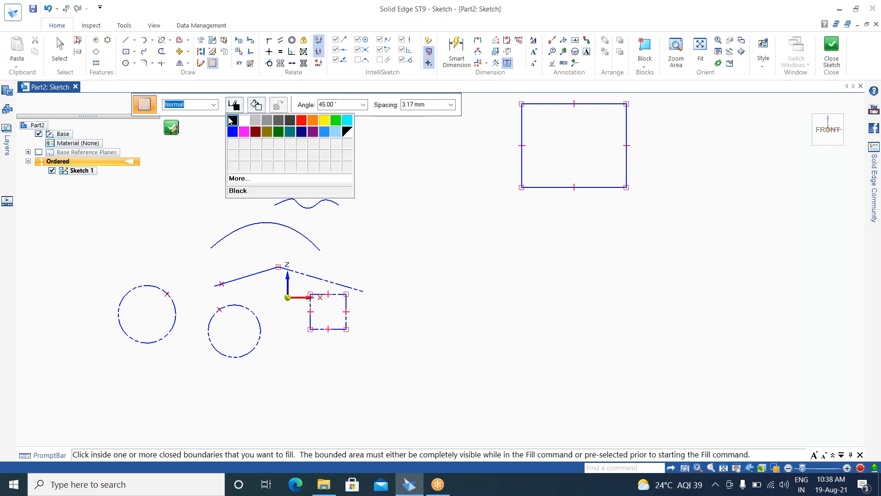
{"action": "left_click", "coordinate": [499, 187]}
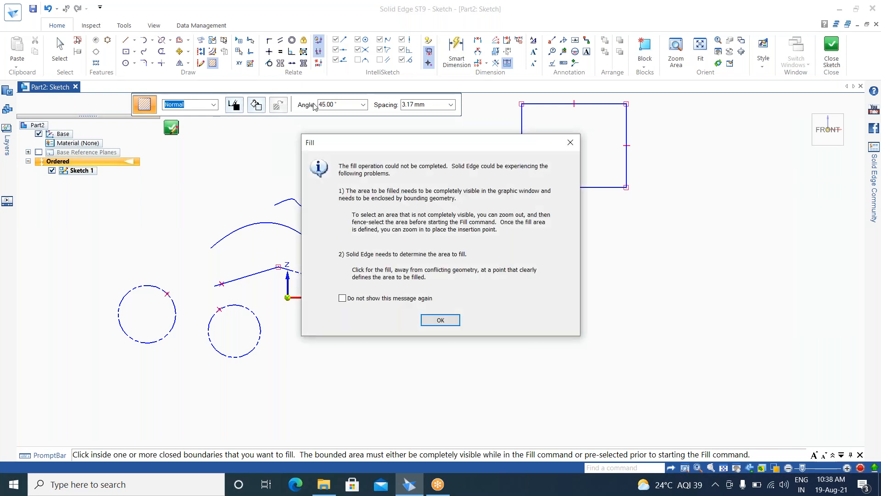
{"action": "left_click", "coordinate": [573, 145]}
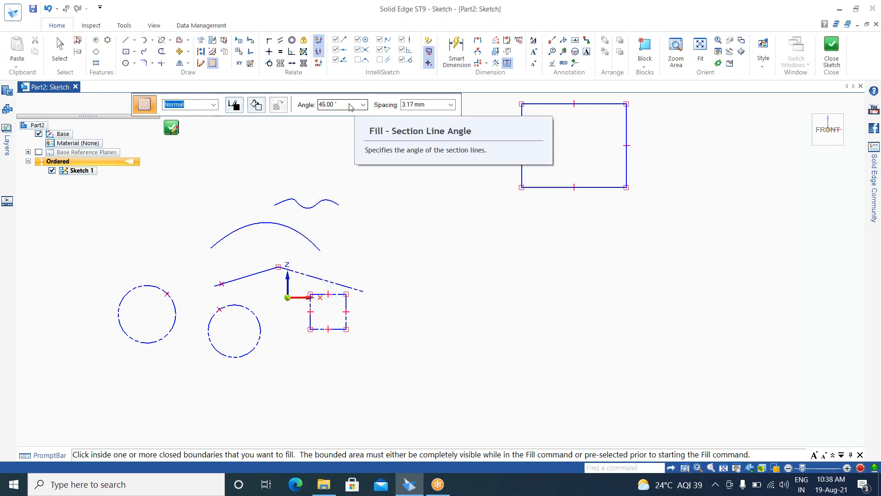
{"action": "left_click", "coordinate": [340, 104]}
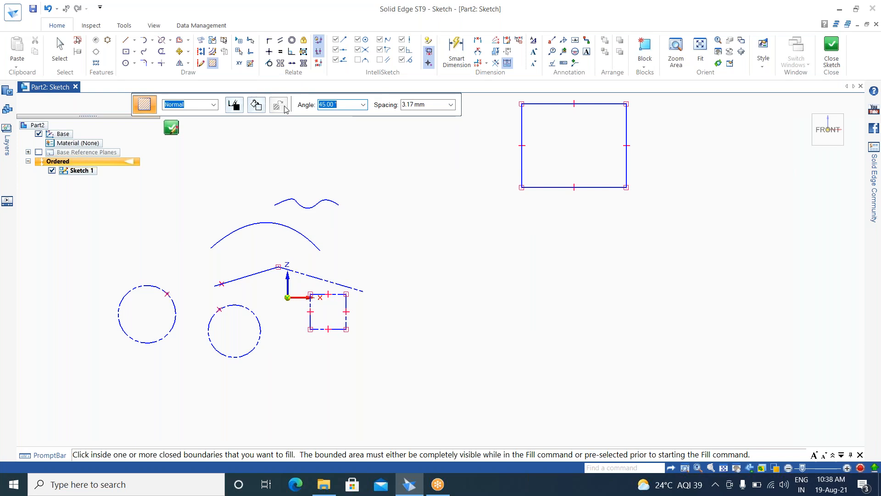
{"action": "type", "text": "30"}
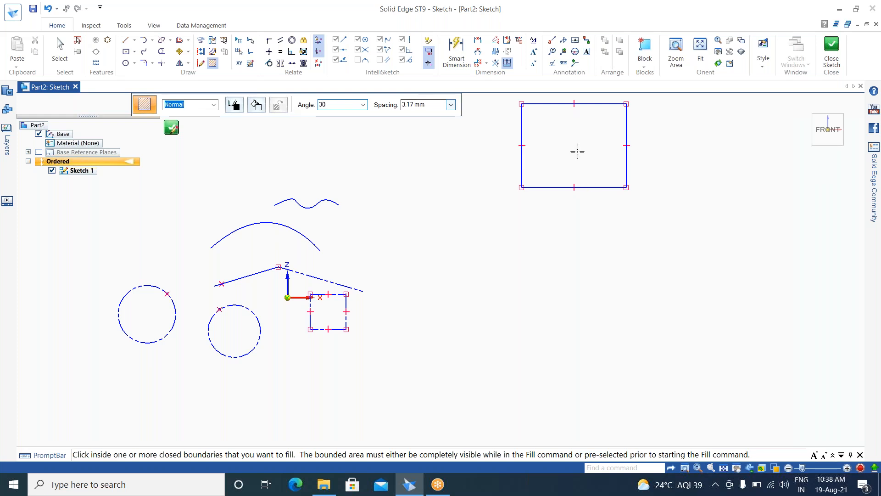
{"action": "left_click", "coordinate": [573, 145]}
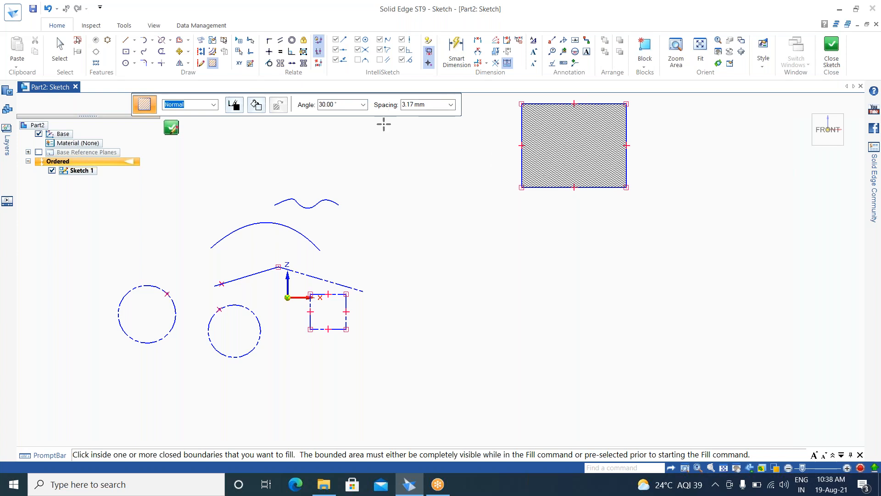
- Set the fill's background colour to blue and apply it inside the hatched rectangle
{"action": "left_click", "coordinate": [451, 105]}
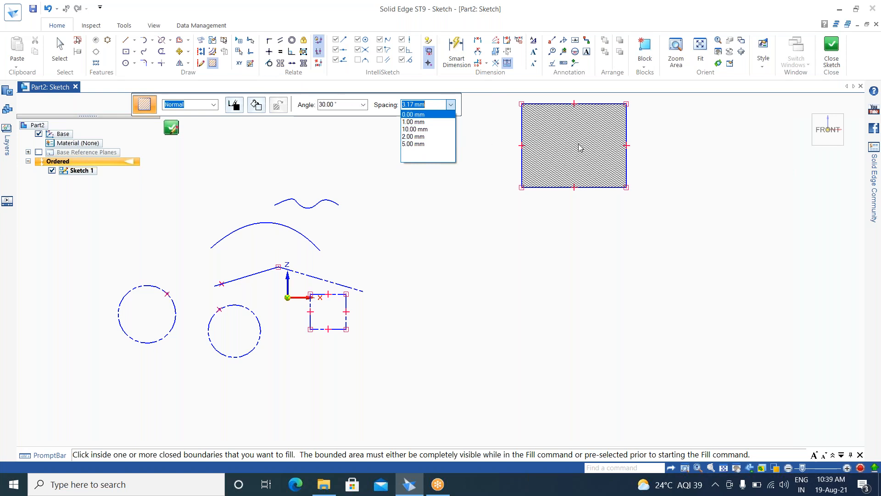
{"action": "left_click", "coordinate": [254, 106]}
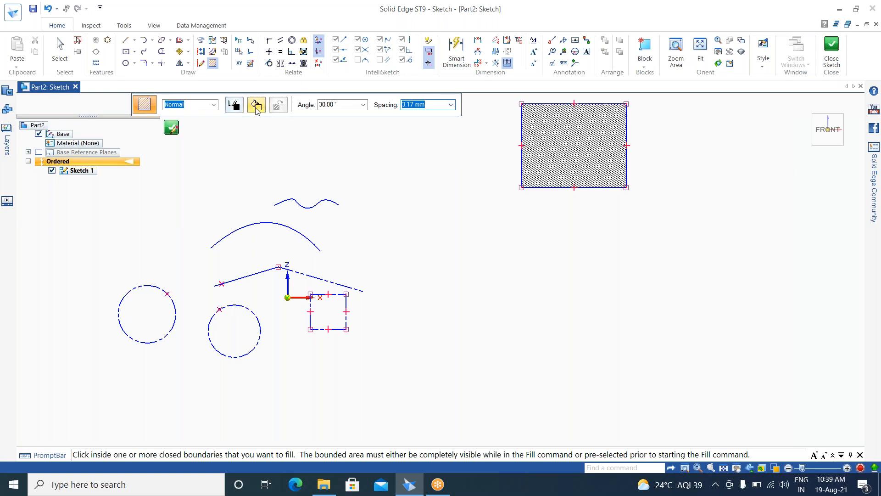
{"action": "left_click", "coordinate": [255, 105]}
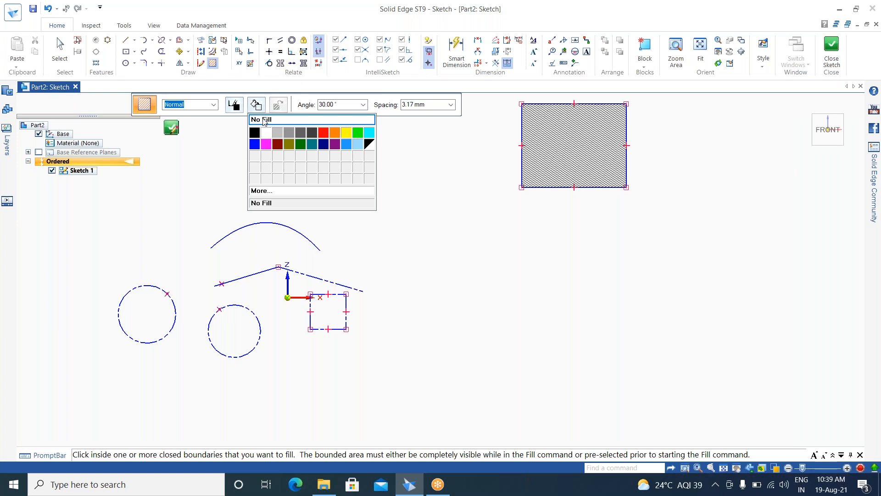
{"action": "left_click", "coordinate": [255, 145]}
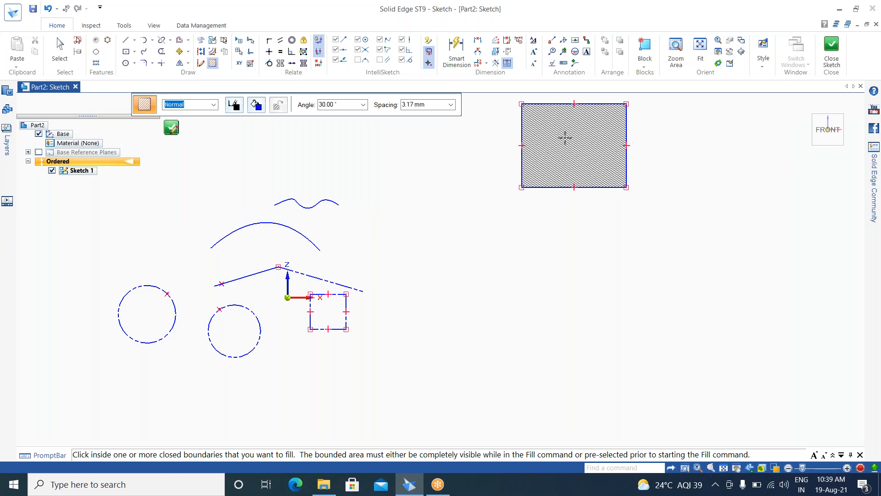
{"action": "left_click", "coordinate": [556, 171]}
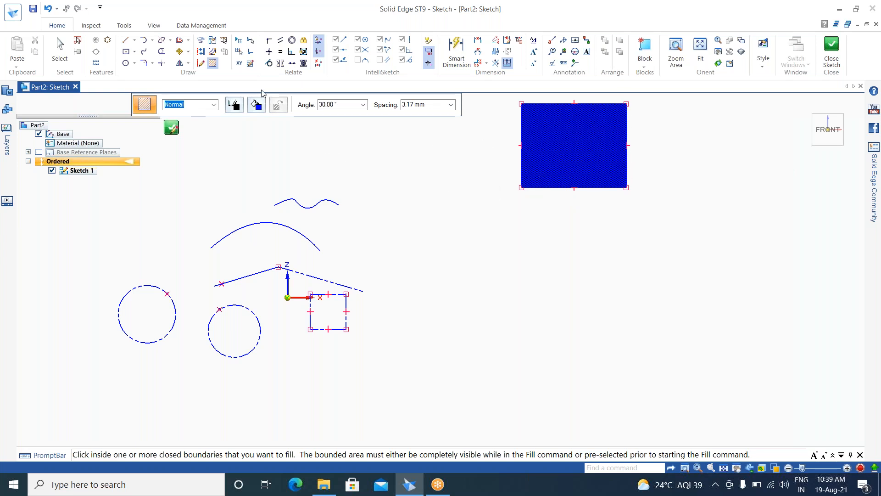
{"action": "key", "text": "Escape"}
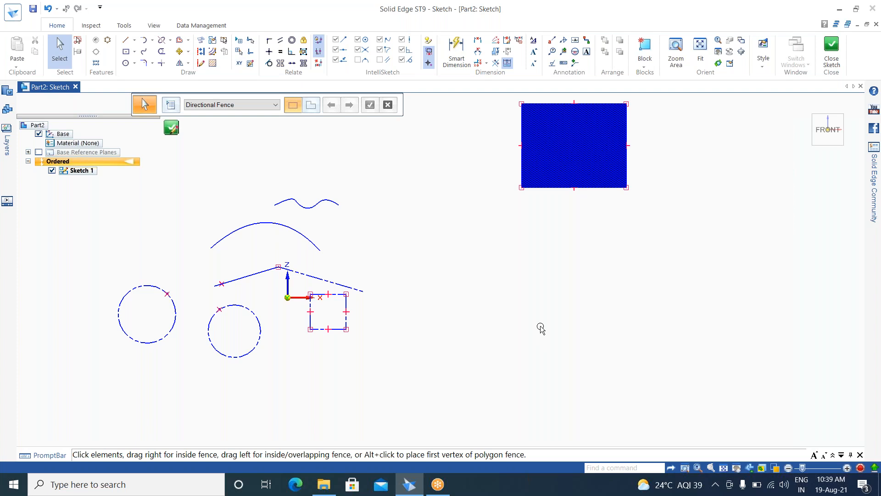
- Delete all the sketch geometry, including the filled rectangle
{"action": "scroll", "coordinate": [539, 329], "scroll_direction": "down", "scroll_amount": 3}
{"action": "left_click_drag", "start_coordinate": [687, 149], "coordinate": [299, 368]}
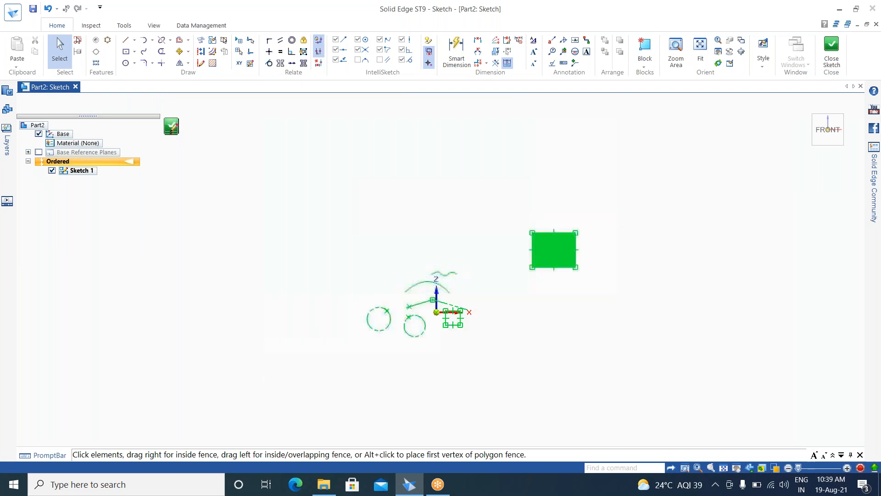
{"action": "key", "text": "Delete"}
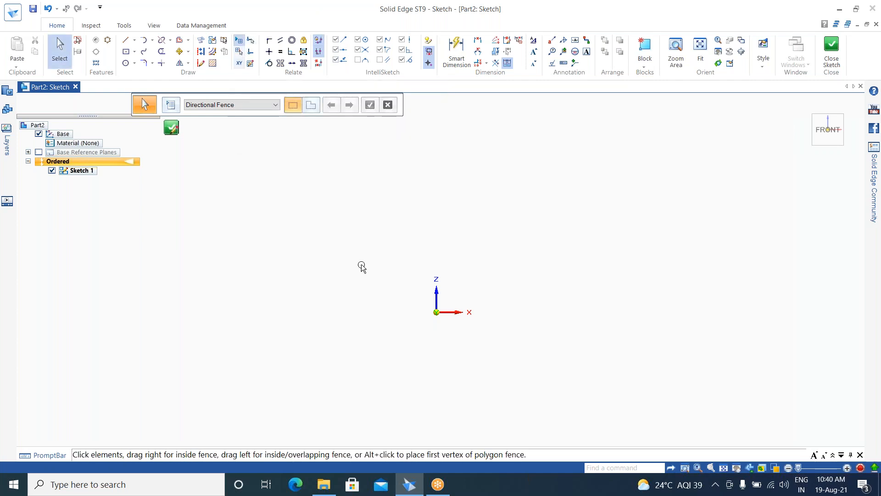
{"action": "scroll", "coordinate": [470, 350], "scroll_direction": "up", "scroll_amount": 3}
{"action": "scroll", "coordinate": [366, 219], "scroll_direction": "up", "scroll_amount": 5}
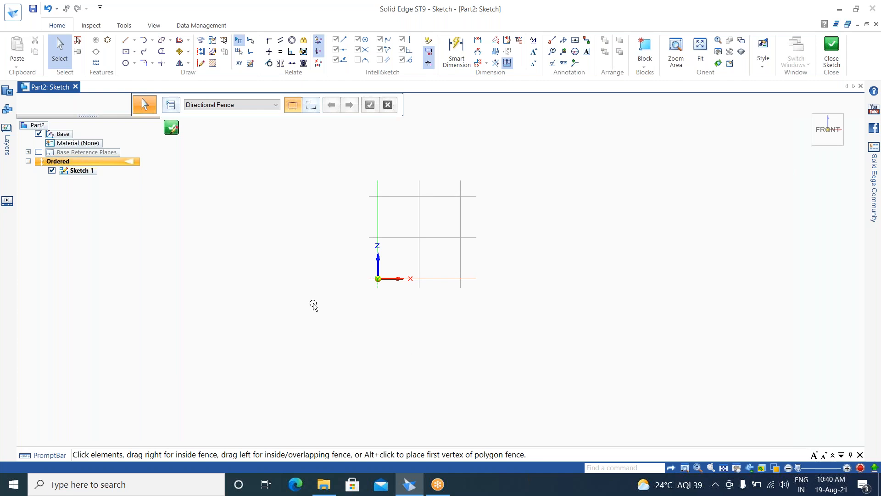
{"action": "left_click", "coordinate": [125, 41]}
{"action": "left_click", "coordinate": [378, 278]}
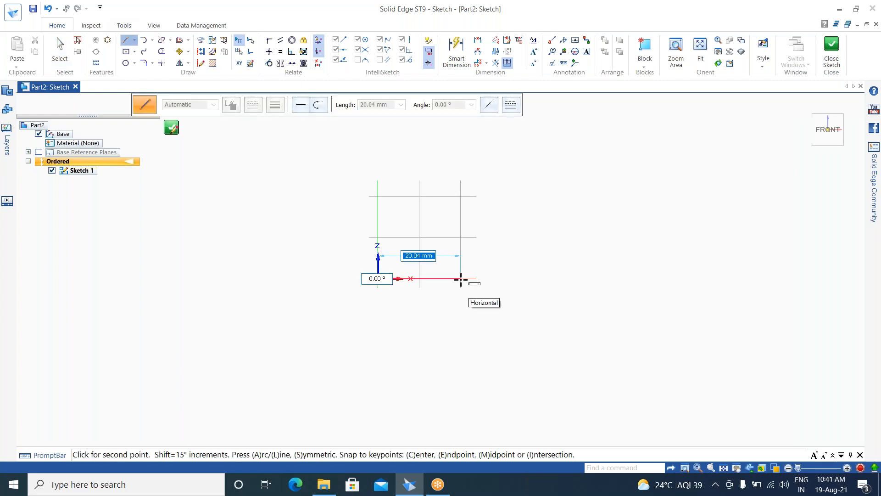
{"action": "key", "text": "Escape"}
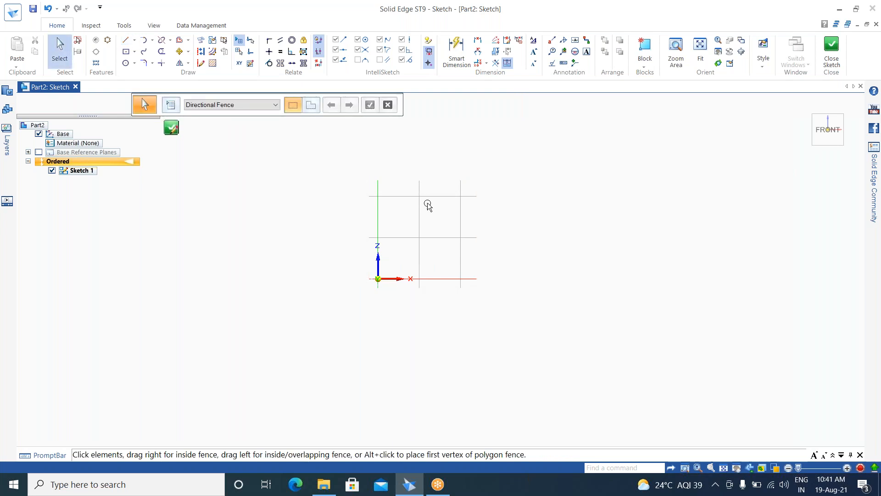
- Select the sketch plane's grid and enlarge it from its corner to about 128 mm wide and 100 mm high
{"action": "left_click", "coordinate": [384, 181]}
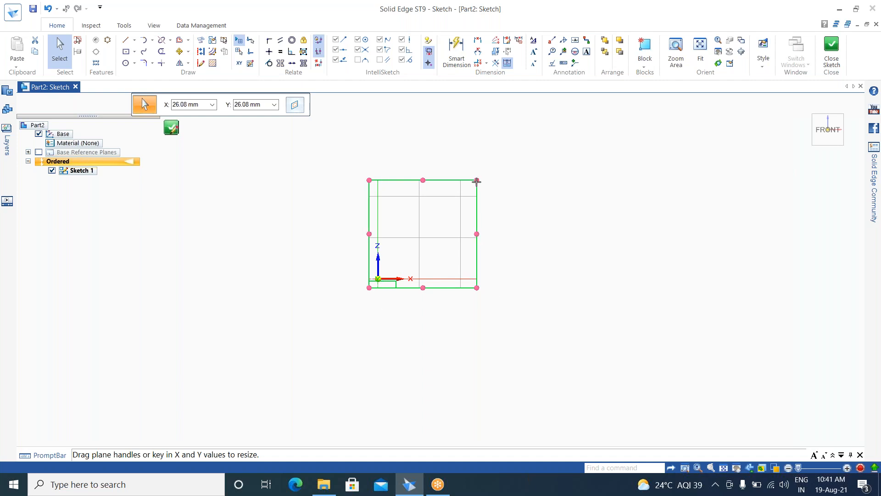
{"action": "left_click_drag", "start_coordinate": [477, 179], "coordinate": [572, 106]}
{"action": "left_click", "coordinate": [699, 46]}
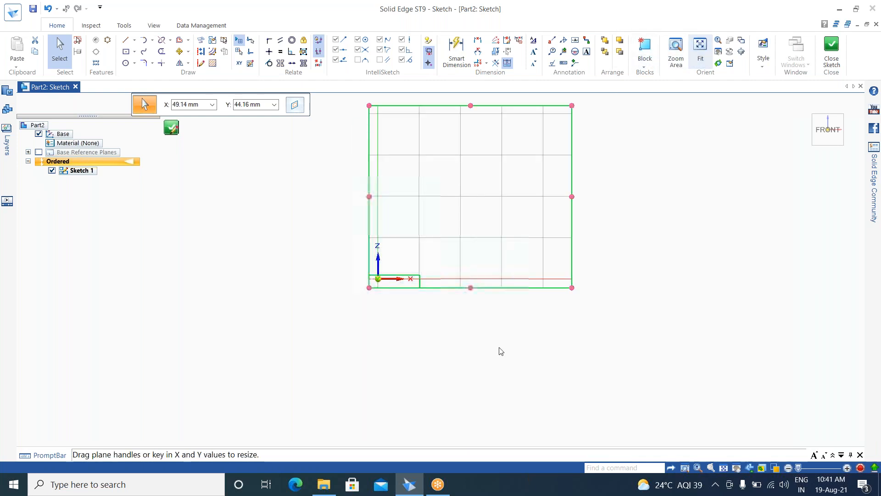
{"action": "scroll", "coordinate": [350, 410], "scroll_direction": "down", "scroll_amount": 3}
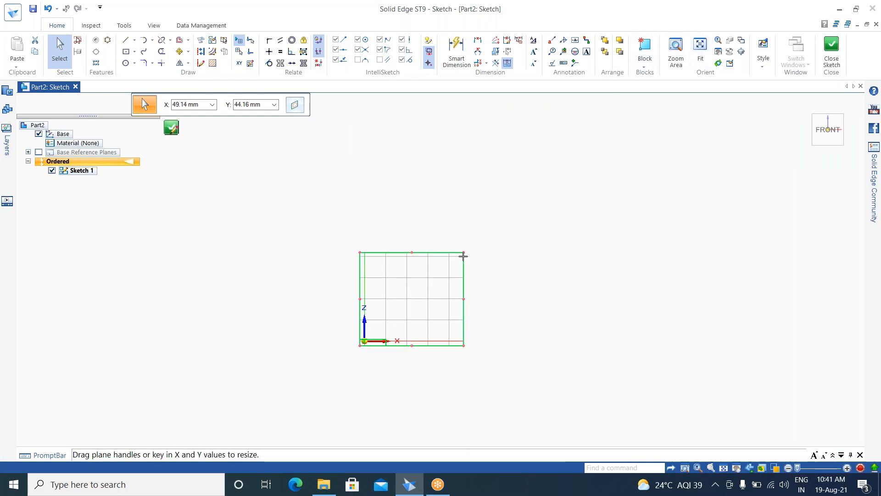
{"action": "mouse_move", "coordinate": [463, 252]}
{"action": "left_mouse_down"}
{"action": "mouse_move", "coordinate": [511, 197]}
{"action": "mouse_move", "coordinate": [630, 138]}
{"action": "left_mouse_up"}
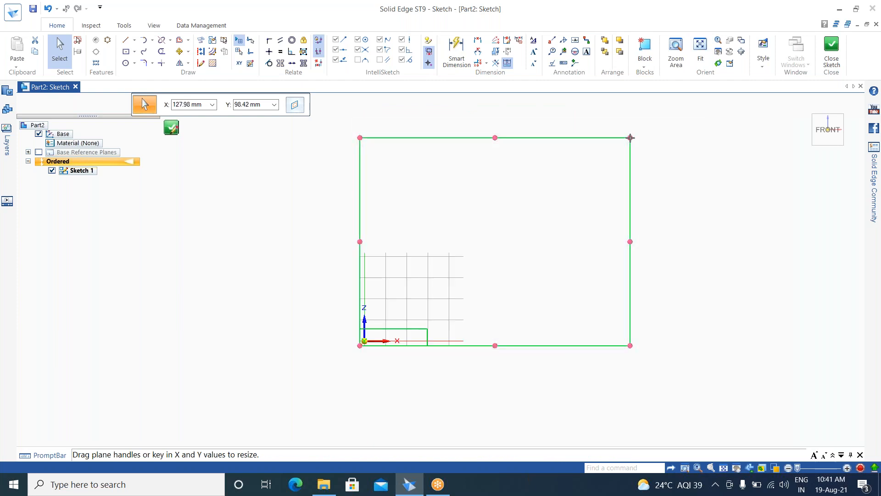
{"action": "left_click_drag", "start_coordinate": [629, 136], "coordinate": [631, 135]}
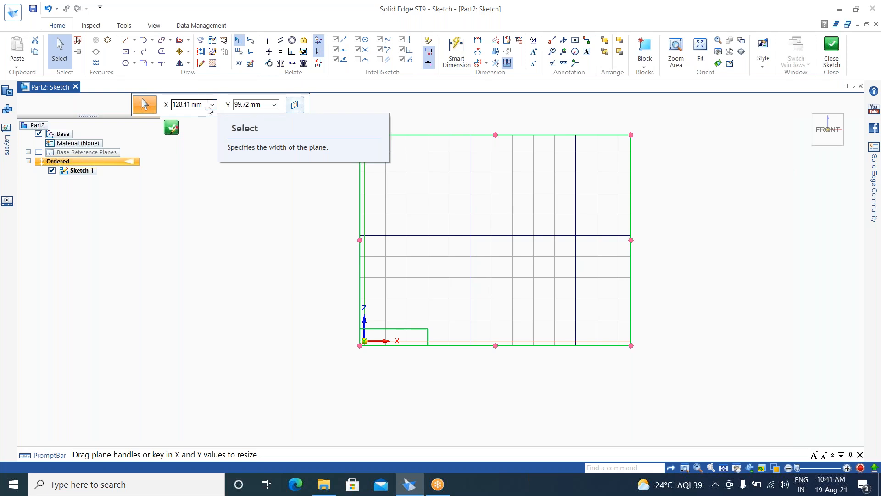
- Set the grid plane's size to 200 mm in both Y and X
{"action": "left_click", "coordinate": [268, 106]}
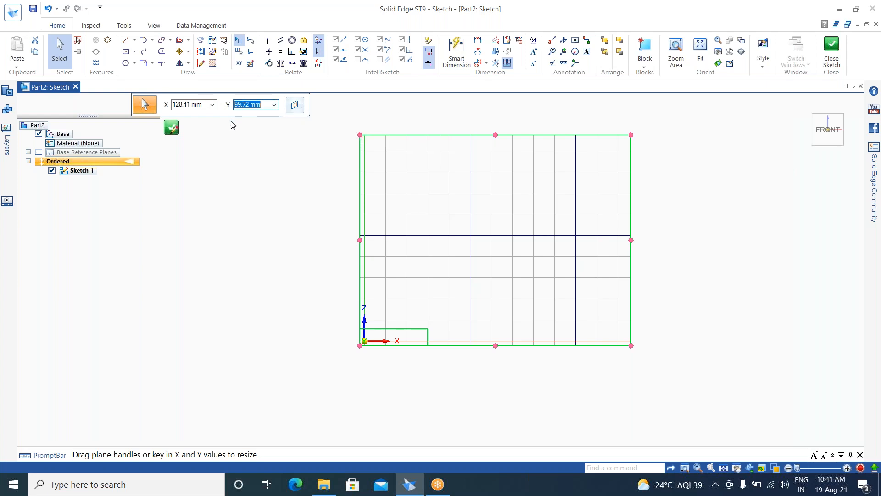
{"action": "type", "text": "200"}
{"action": "key", "text": "Tab"}
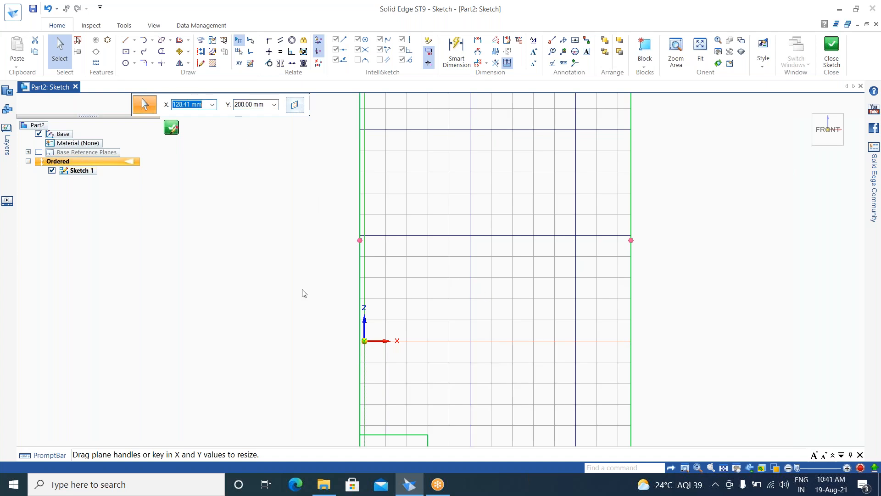
{"action": "scroll", "coordinate": [251, 284], "scroll_direction": "down", "scroll_amount": 3}
{"action": "scroll", "coordinate": [251, 285], "scroll_direction": "down", "scroll_amount": 1}
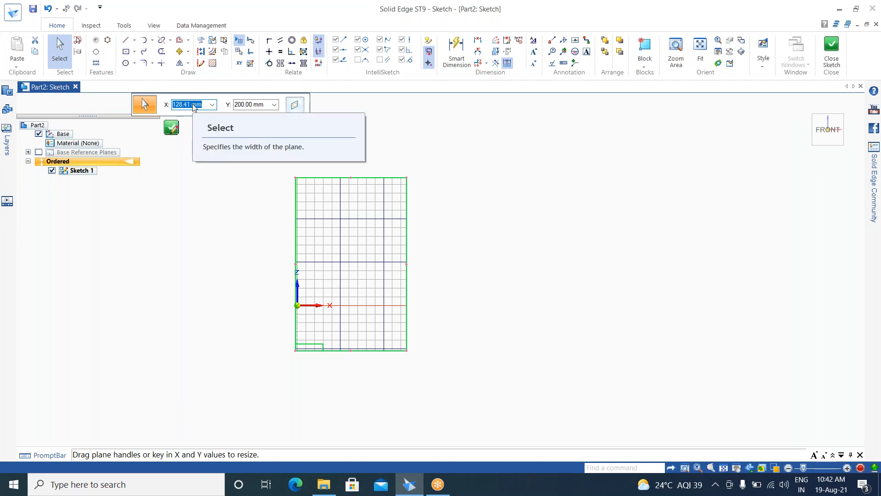
{"action": "type", "text": "2"}
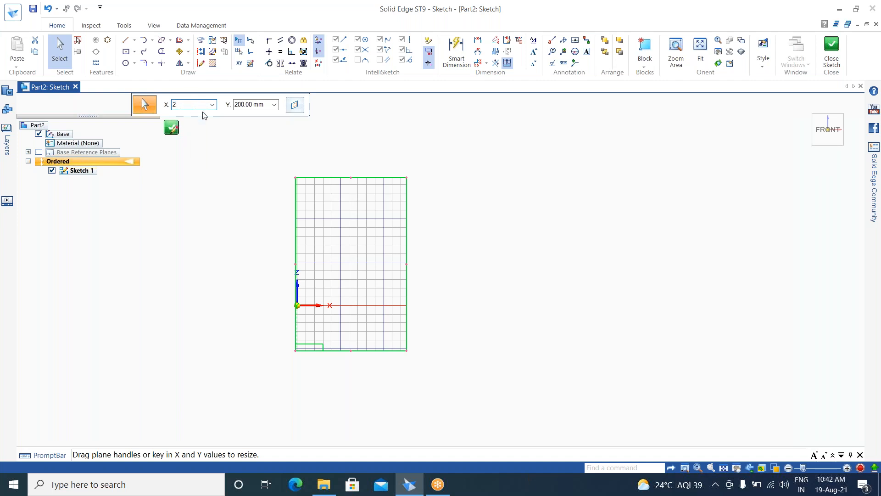
{"action": "type", "text": "00"}
{"action": "key", "text": "Tab"}
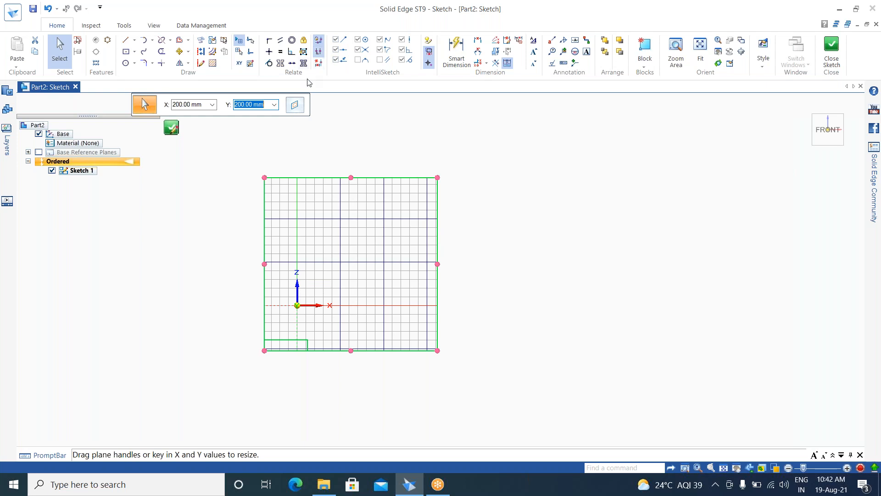
{"action": "left_click", "coordinate": [260, 119]}
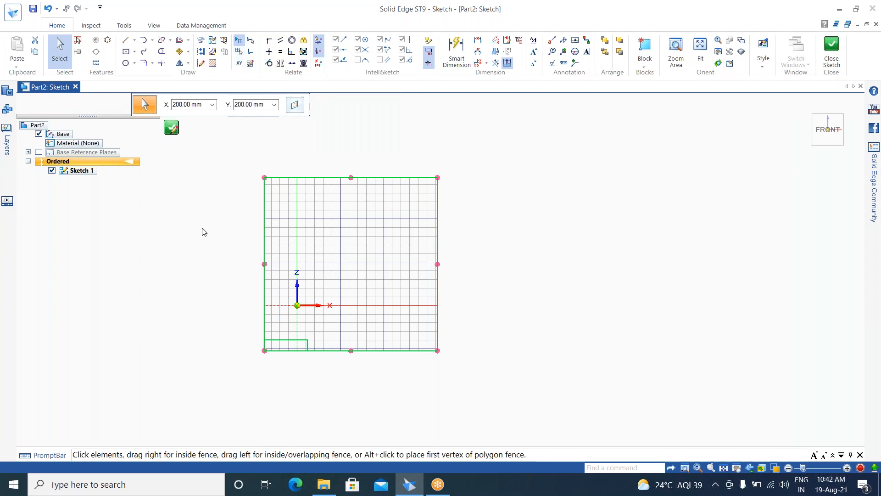
- Draw three connected lines on the grid: a horizontal one across the vertical axis, a vertical one about 11 mm long and a rising diagonal
{"action": "scroll", "coordinate": [306, 331], "scroll_direction": "up", "scroll_amount": 2}
{"action": "scroll", "coordinate": [316, 249], "scroll_direction": "up", "scroll_amount": 5}
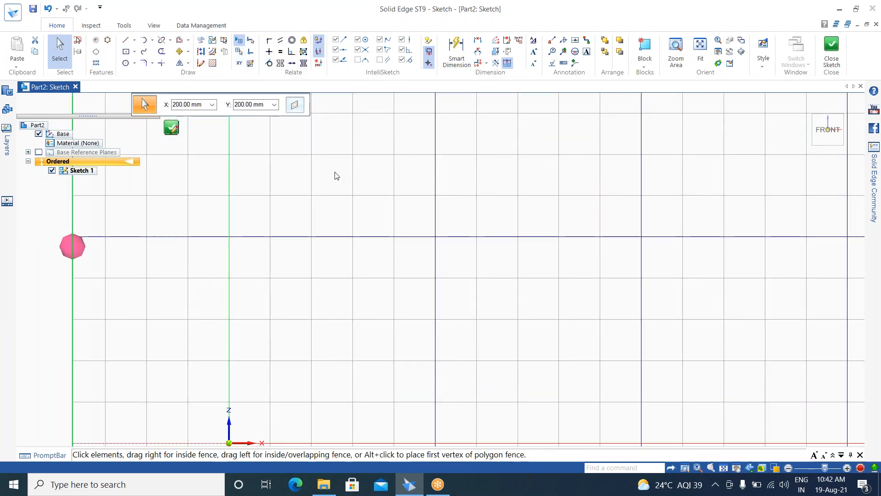
{"action": "left_click", "coordinate": [128, 42]}
{"action": "left_click", "coordinate": [207, 301]}
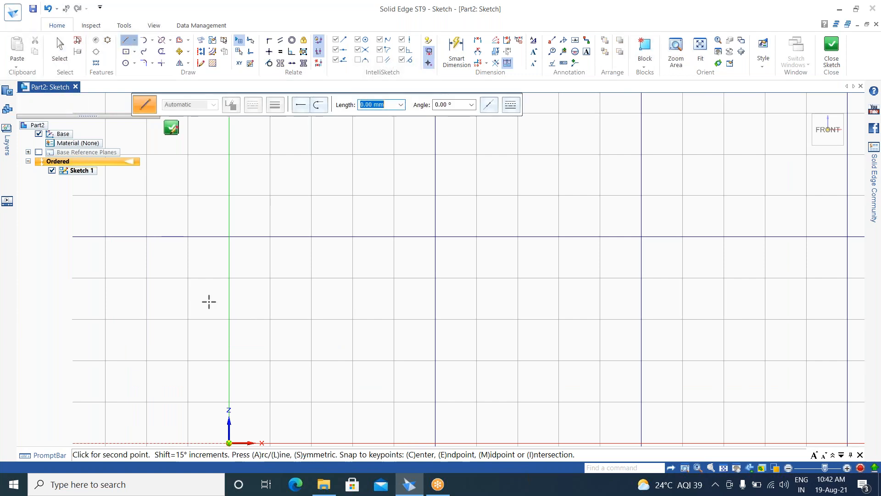
{"action": "left_click", "coordinate": [252, 301]}
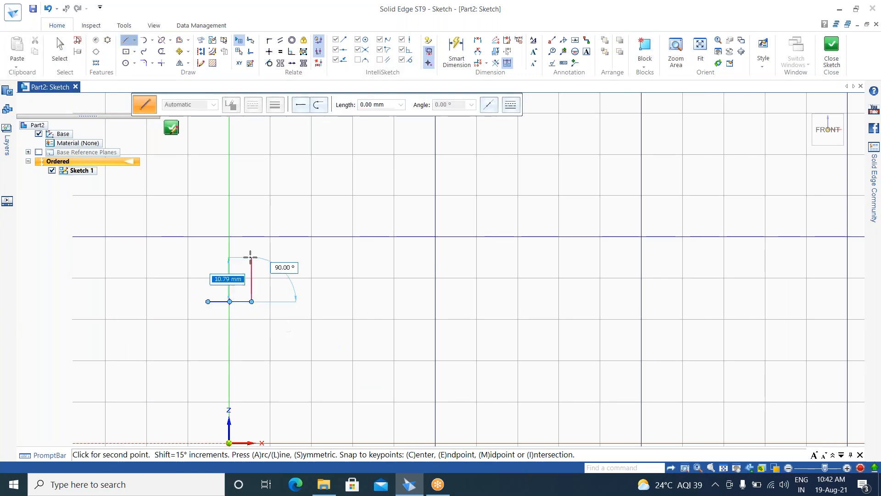
{"action": "left_click", "coordinate": [252, 256]}
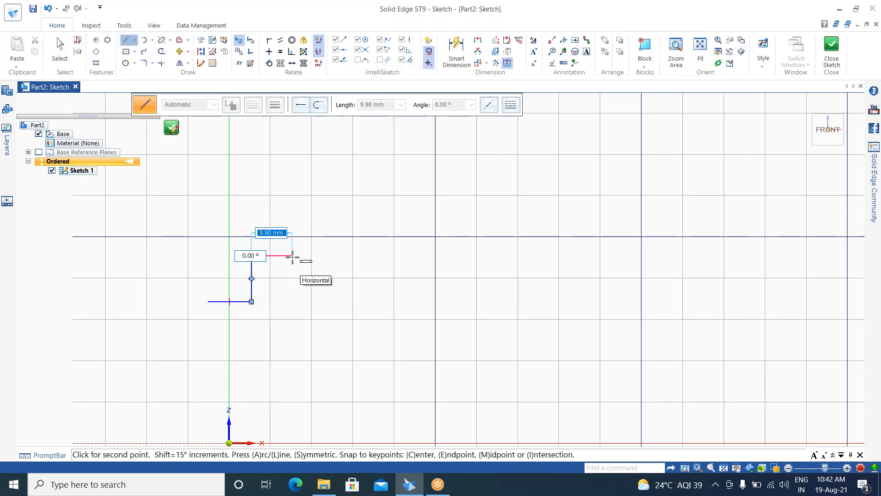
{"action": "left_click", "coordinate": [332, 217]}
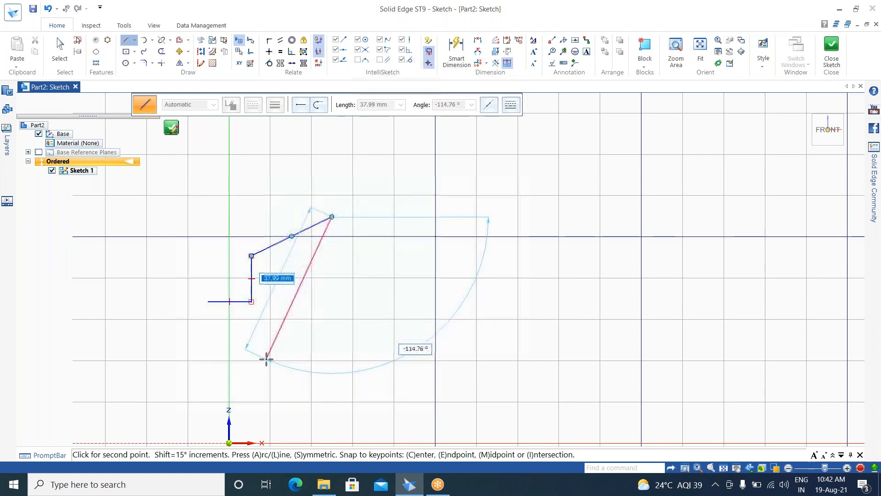
{"action": "key", "text": "Escape"}
{"action": "key", "text": "Escape"}
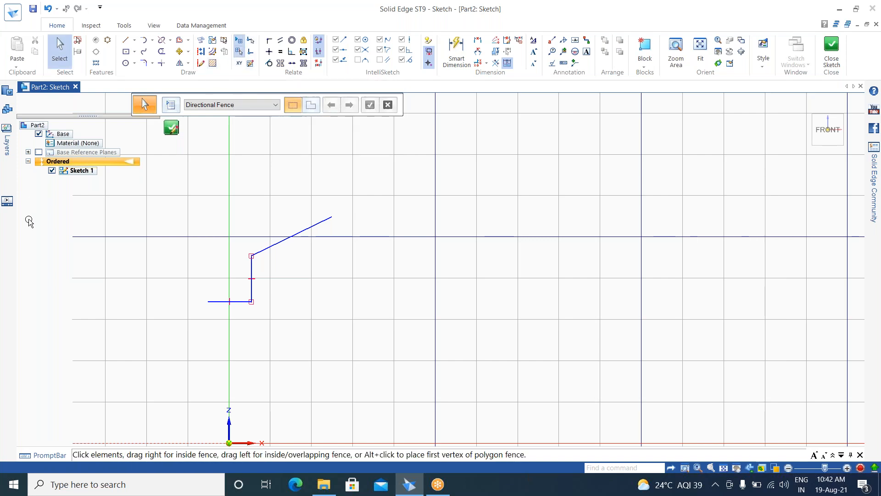
- Start a line at a grid intersection beyond the existing lines and enable XY Key-in, moving its coordinate fields near the line
{"action": "left_click", "coordinate": [128, 42]}
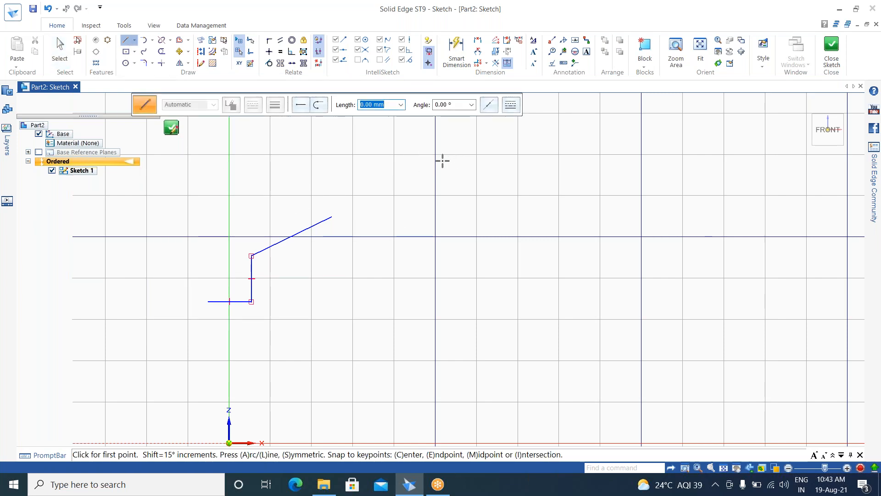
{"action": "left_click", "coordinate": [435, 196]}
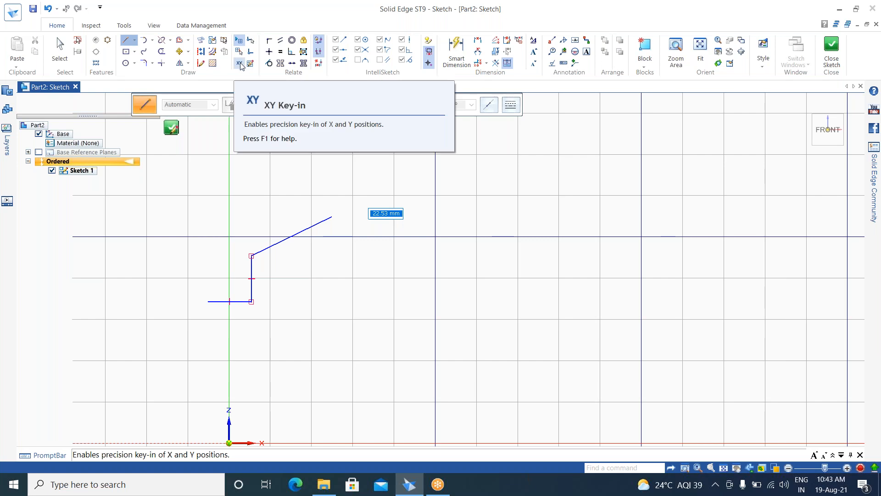
{"action": "left_click", "coordinate": [240, 64]}
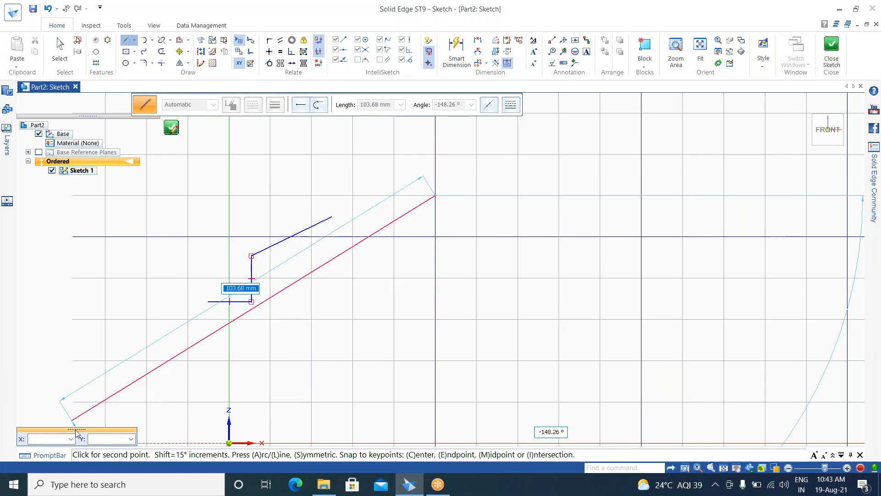
{"action": "left_click_drag", "start_coordinate": [76, 431], "coordinate": [96, 238]}
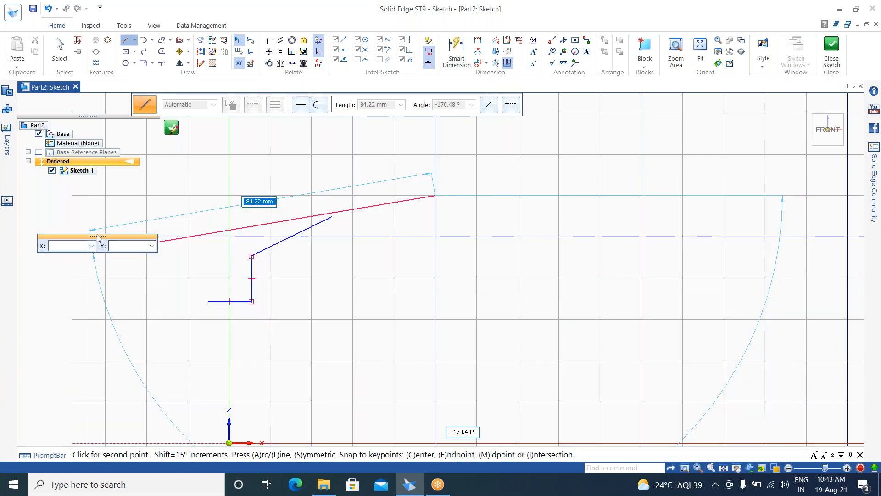
{"action": "left_click_drag", "start_coordinate": [105, 238], "coordinate": [592, 127]}
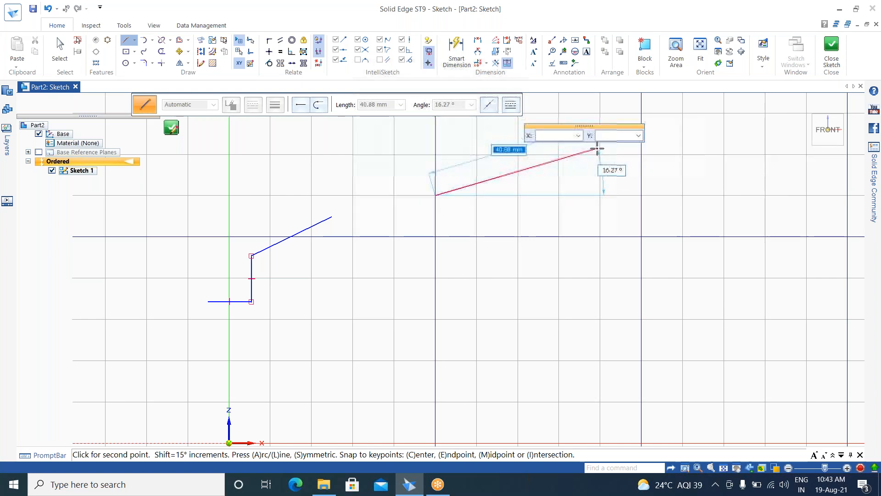
- Enter X 100 mm and Y 100 mm as the coordinates of the new line's second point
{"action": "left_click", "coordinate": [558, 134]}
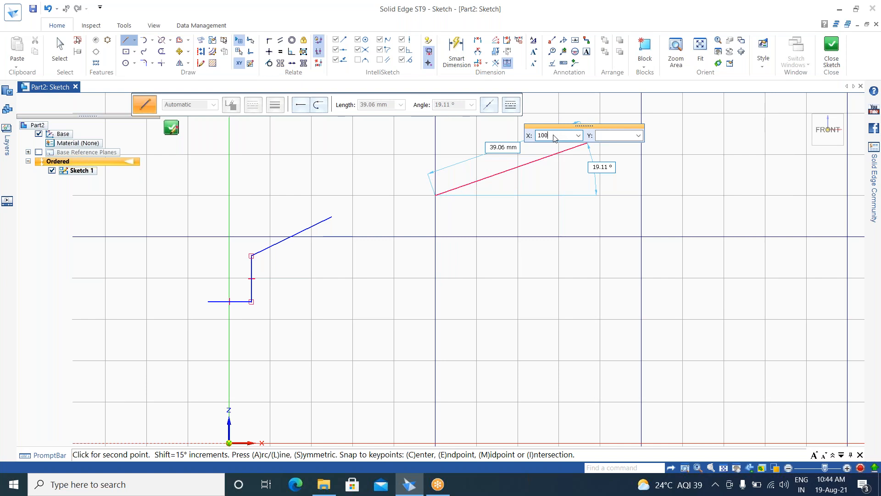
{"action": "type", "text": "00"}
{"action": "key", "text": "Tab"}
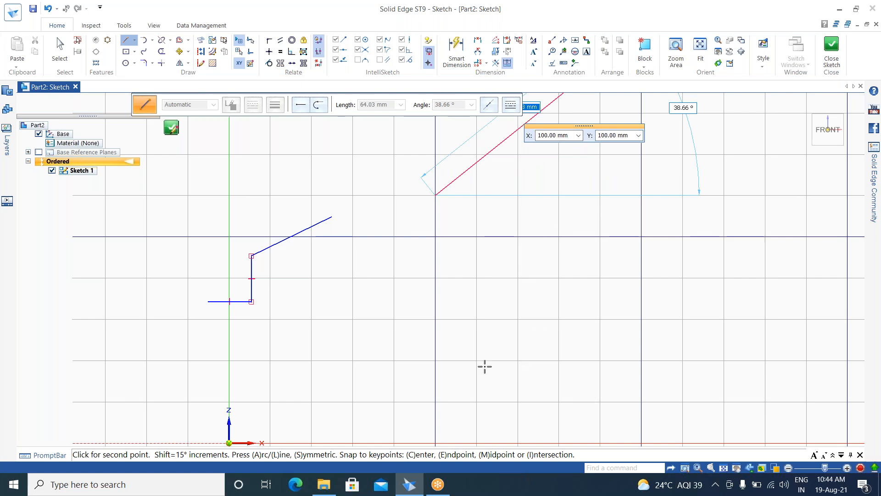
{"action": "scroll", "coordinate": [434, 394], "scroll_direction": "down", "scroll_amount": 2}
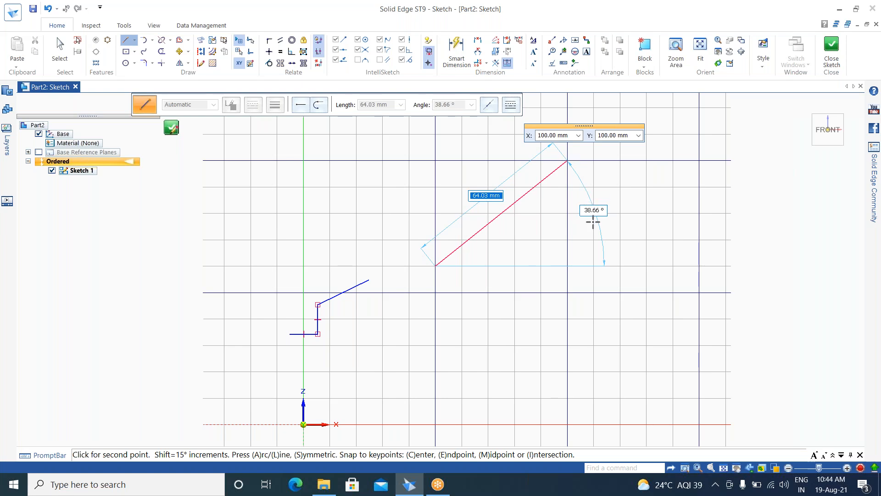
{"action": "key", "text": "Tab"}
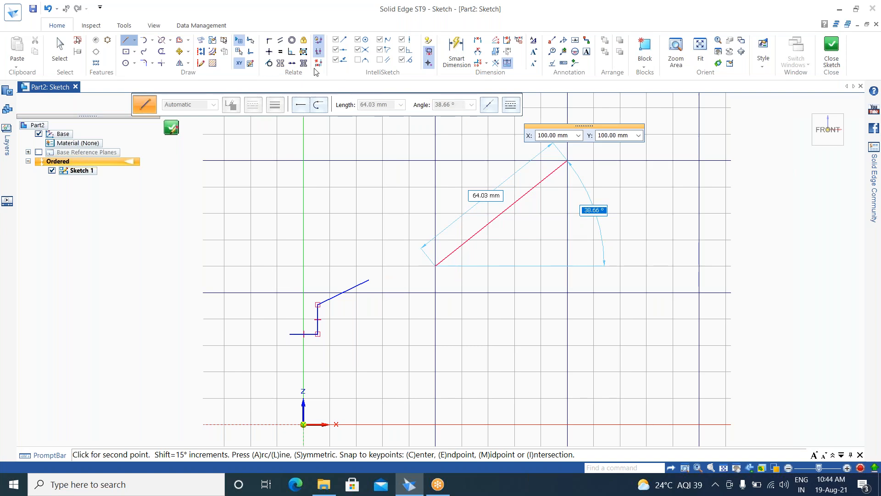
- Review the grid options and turn off XY Key-in, abandoning the unfinished line
{"action": "left_click", "coordinate": [250, 66]}
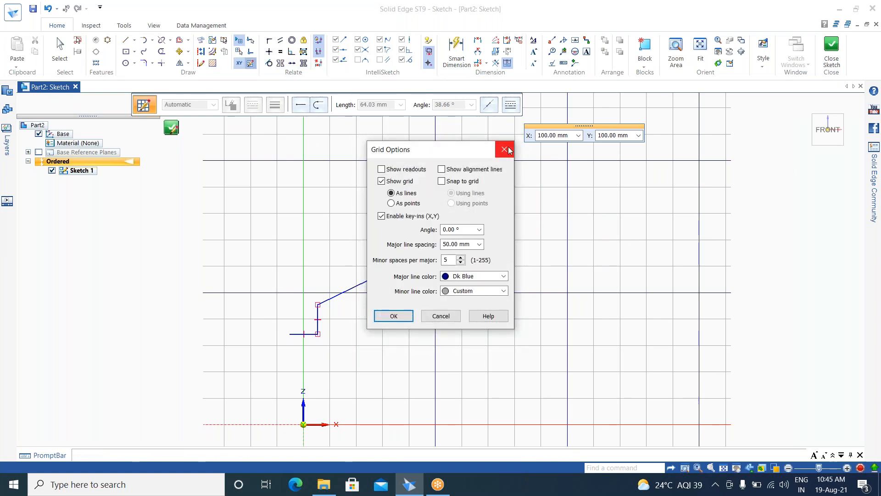
{"action": "left_click", "coordinate": [505, 149]}
{"action": "left_click", "coordinate": [240, 66]}
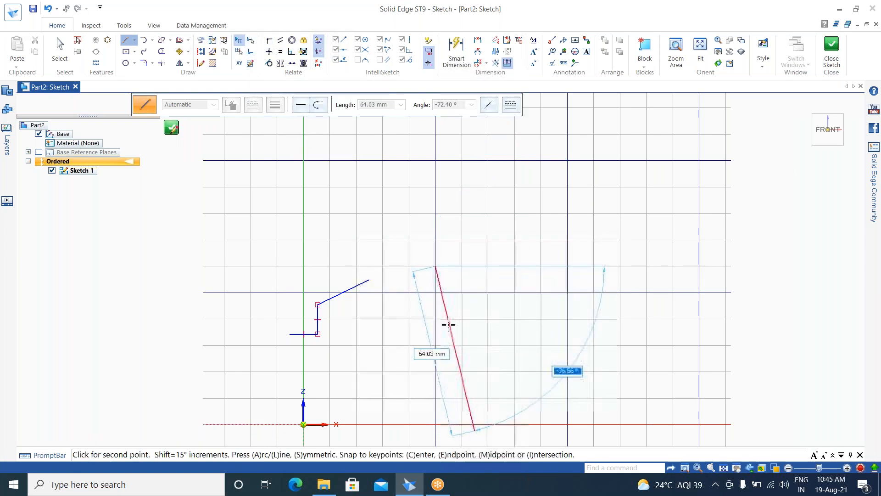
{"action": "key", "text": "Escape"}
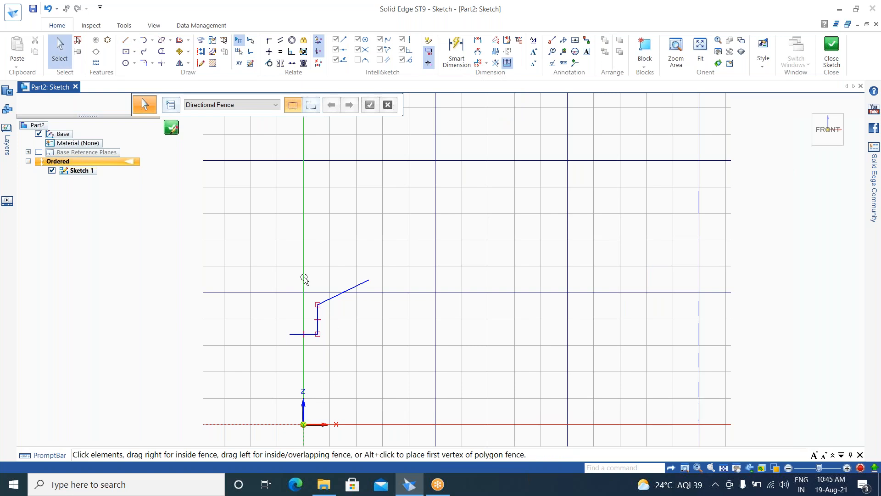
- Reposition the grid origin at the diagonal line's upper end and reset it to the sketch origin
{"action": "scroll", "coordinate": [294, 179], "scroll_direction": "down", "scroll_amount": 3}
{"action": "scroll", "coordinate": [295, 312], "scroll_direction": "up", "scroll_amount": 5}
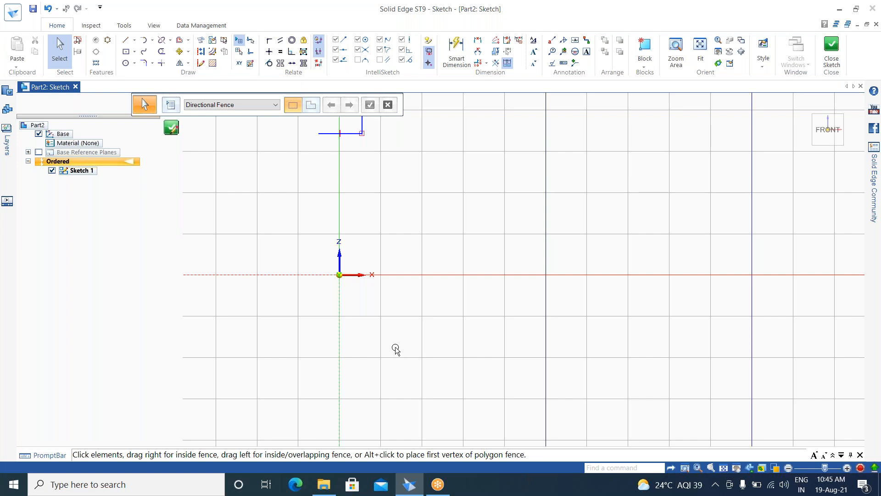
{"action": "scroll", "coordinate": [394, 347], "scroll_direction": "down", "scroll_amount": 3}
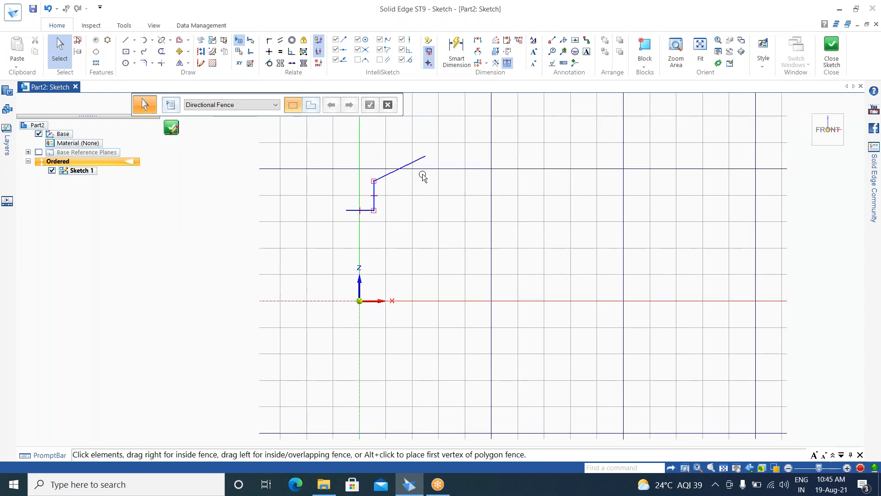
{"action": "left_click", "coordinate": [251, 40]}
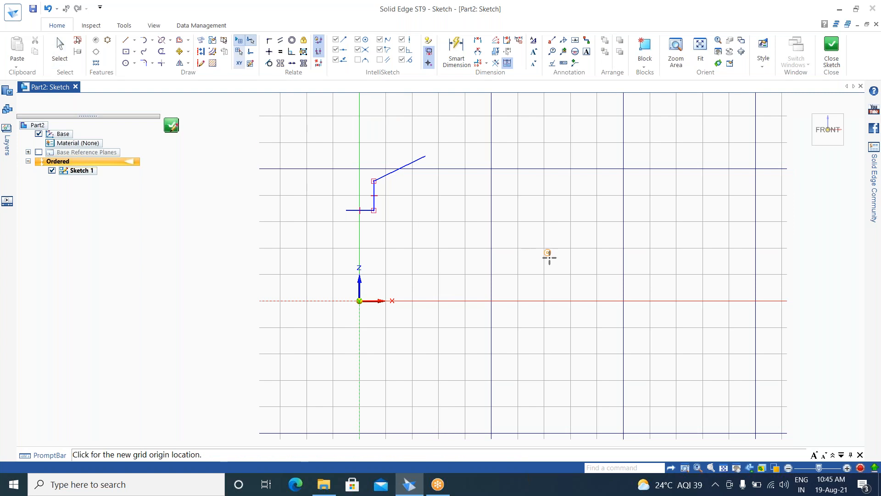
{"action": "left_click", "coordinate": [426, 156]}
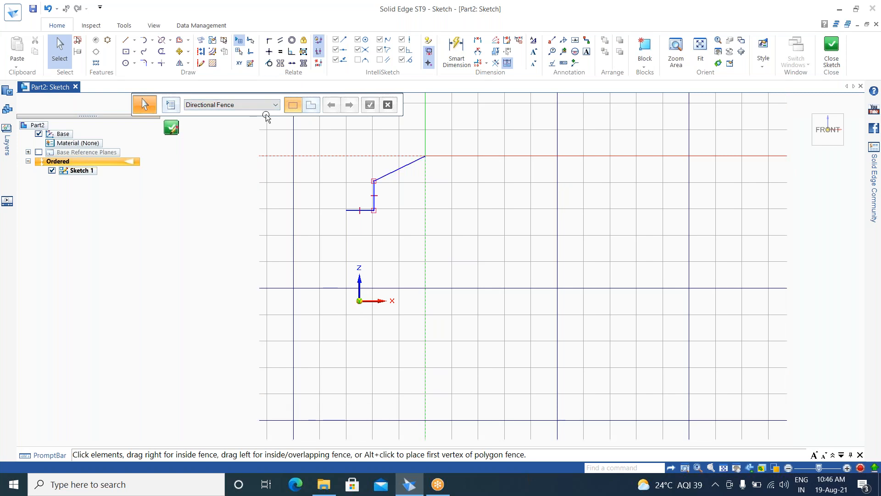
{"action": "left_click", "coordinate": [252, 52]}
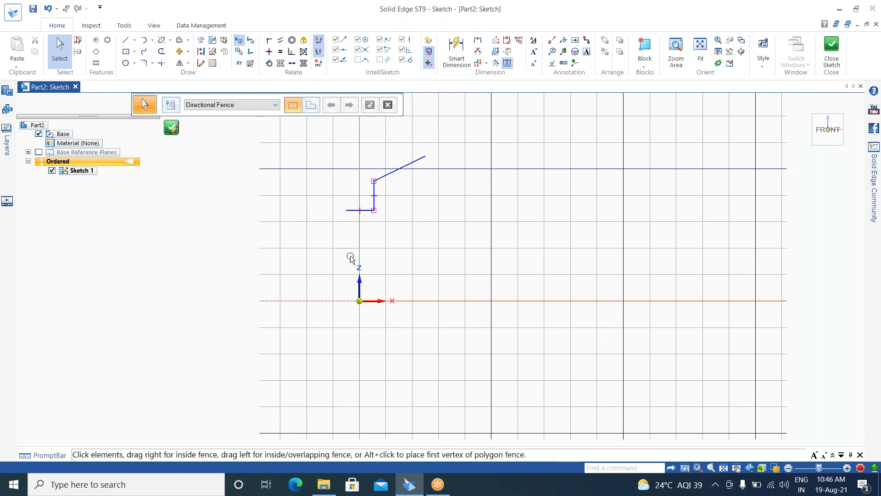
- Set the grid's major line color to Red and its minor line color to Green in the grid options
{"action": "left_click", "coordinate": [252, 65]}
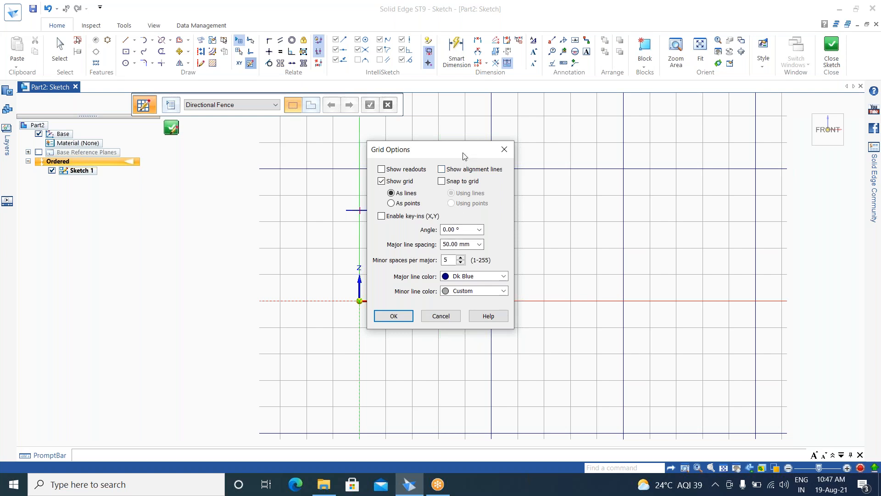
{"action": "left_click_drag", "start_coordinate": [463, 154], "coordinate": [123, 221]}
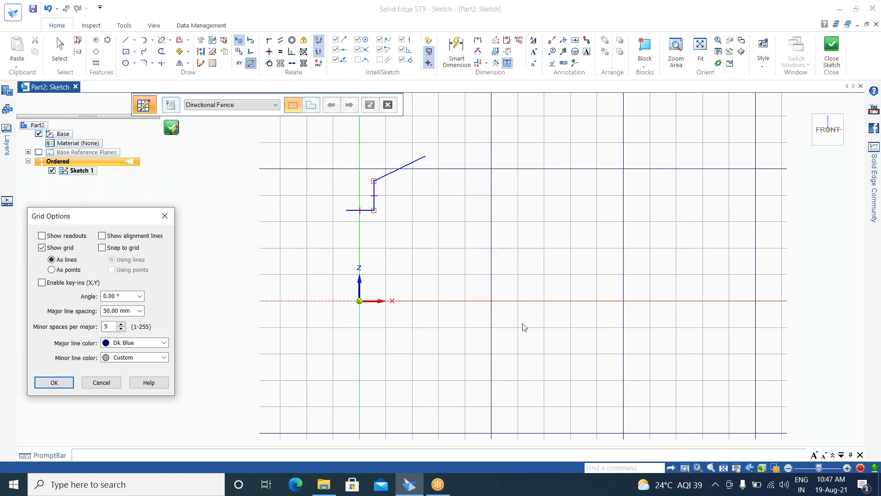
{"action": "mouse_move", "coordinate": [97, 222]}
{"action": "left_mouse_down"}
{"action": "mouse_move", "coordinate": [221, 211]}
{"action": "mouse_move", "coordinate": [374, 130]}
{"action": "mouse_move", "coordinate": [624, 128]}
{"action": "left_mouse_up"}
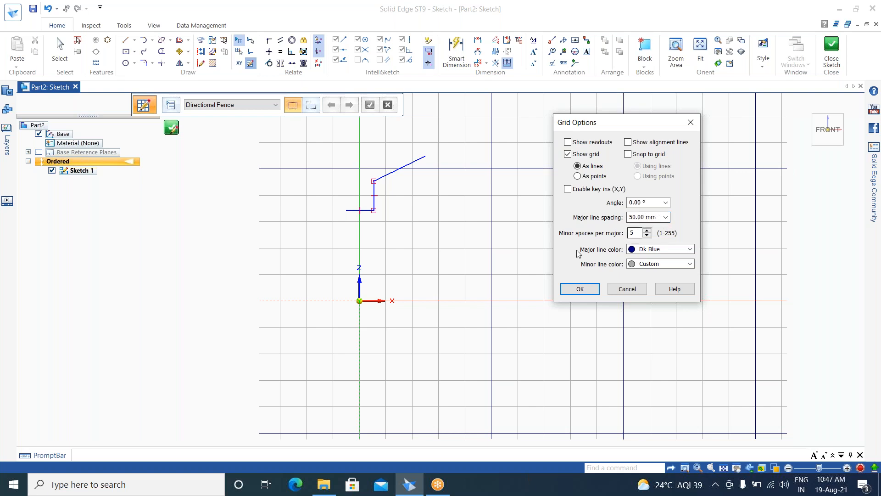
{"action": "mouse_move", "coordinate": [640, 126]}
{"action": "left_mouse_down"}
{"action": "mouse_move", "coordinate": [592, 179]}
{"action": "mouse_move", "coordinate": [362, 175]}
{"action": "left_mouse_up"}
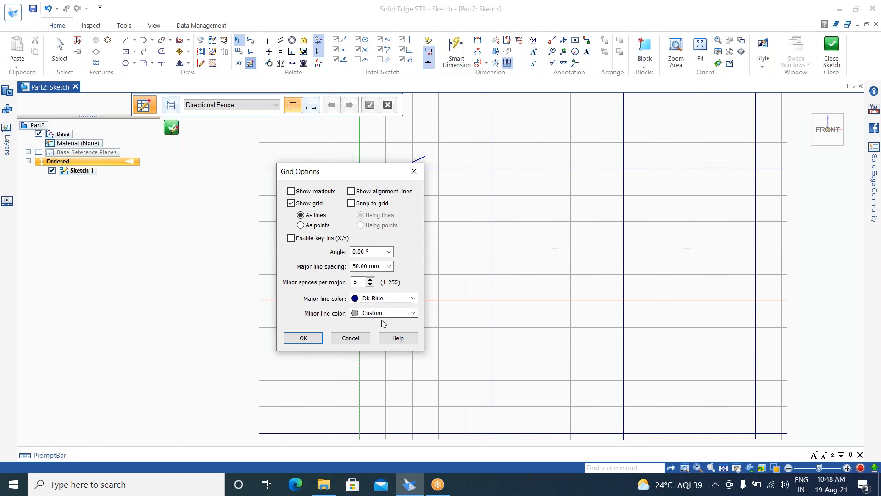
{"action": "left_click", "coordinate": [408, 298]}
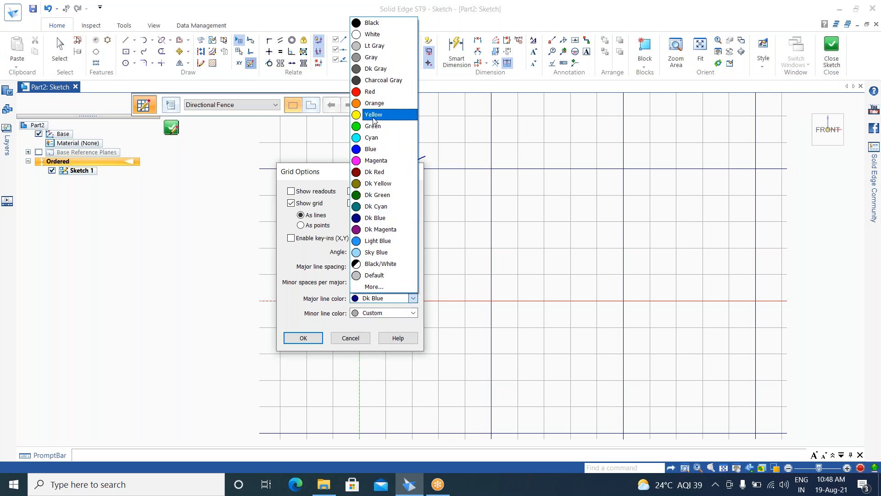
{"action": "left_click", "coordinate": [376, 93]}
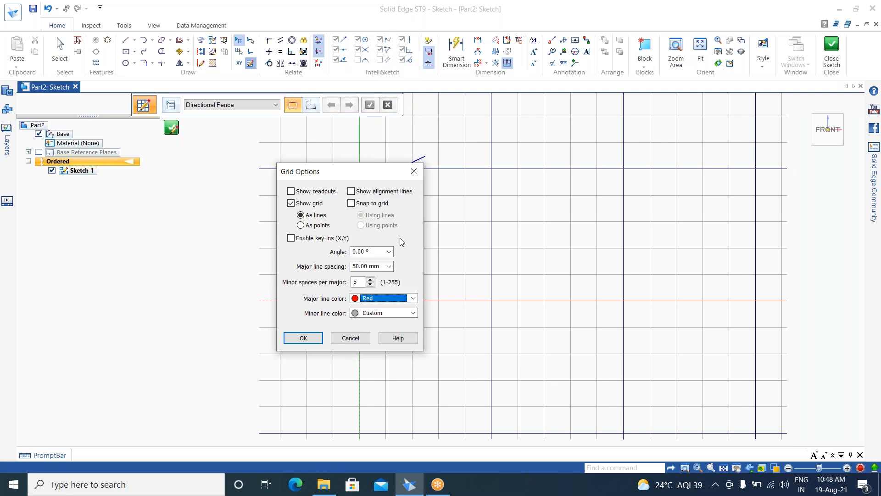
{"action": "left_click", "coordinate": [412, 313]}
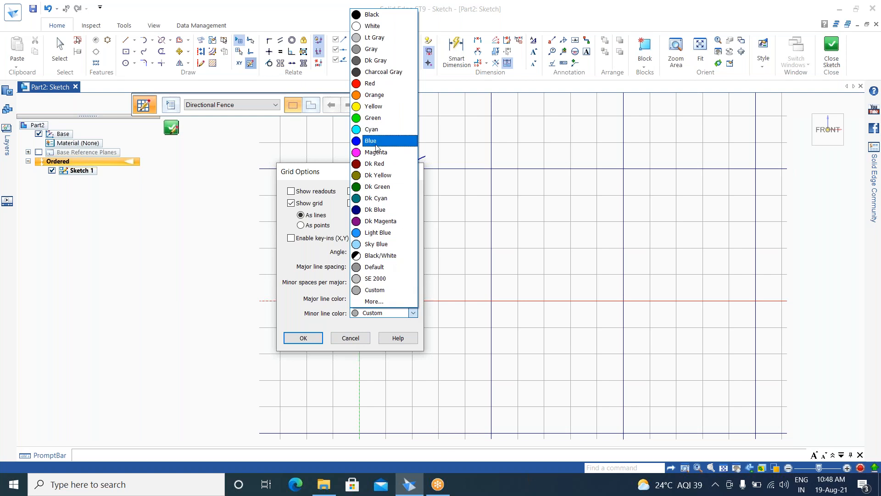
{"action": "left_click", "coordinate": [374, 118]}
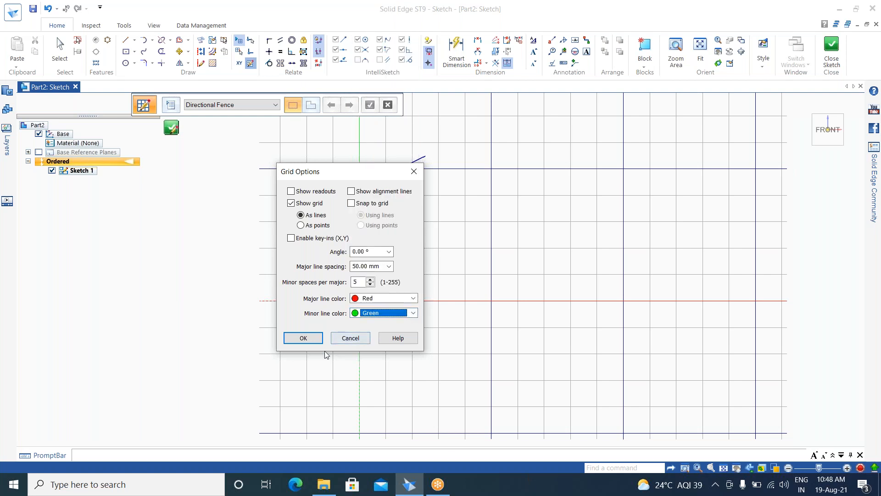
{"action": "left_click", "coordinate": [303, 338]}
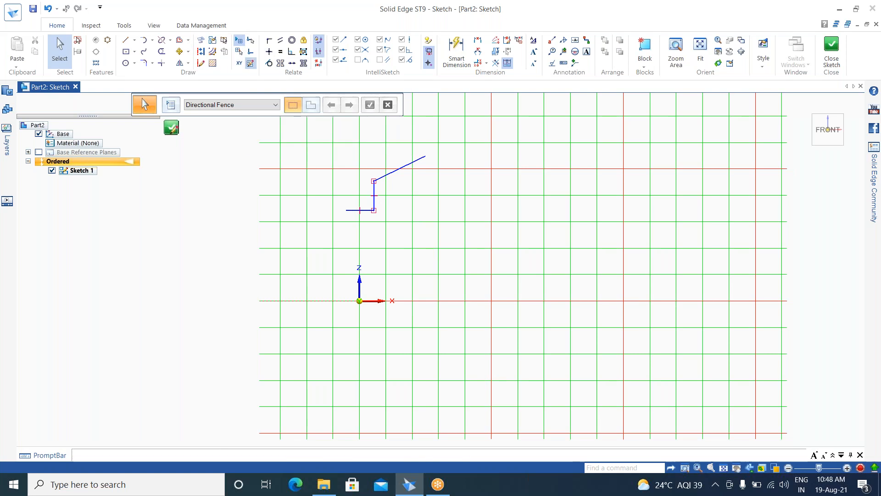
- Set the grid's major line color to Dk Blue and its minor line color to Default
{"action": "left_click", "coordinate": [250, 63]}
{"action": "left_click", "coordinate": [484, 276]}
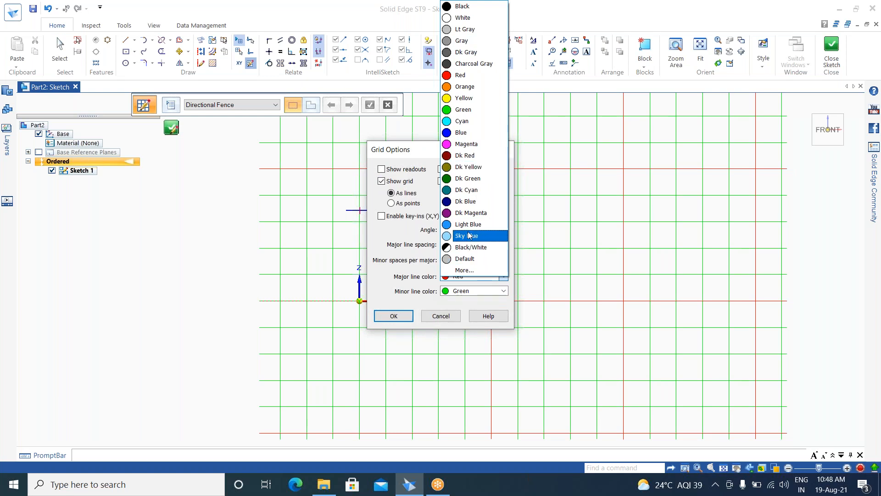
{"action": "left_click", "coordinate": [468, 201]}
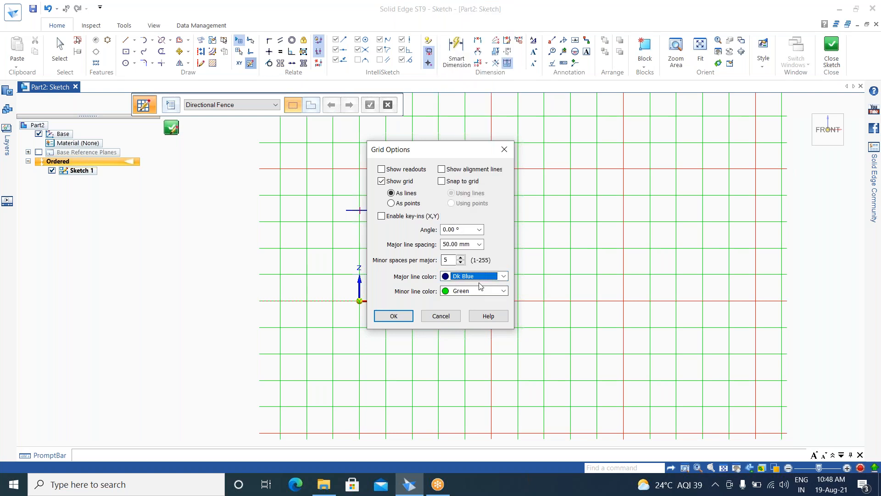
{"action": "left_click", "coordinate": [503, 292]}
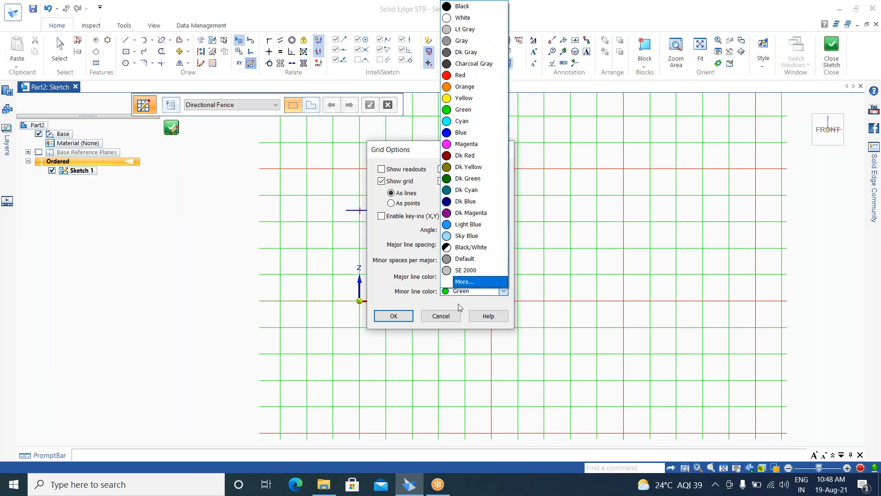
{"action": "left_click", "coordinate": [464, 262]}
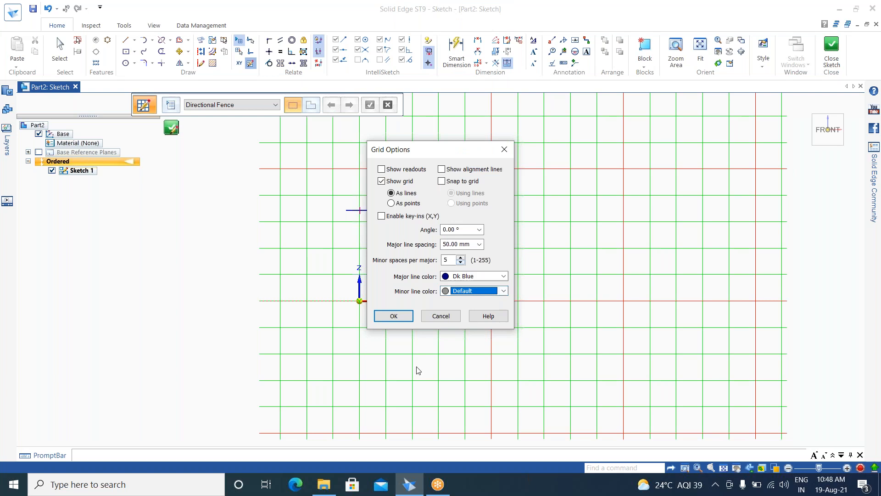
{"action": "left_click", "coordinate": [402, 319]}
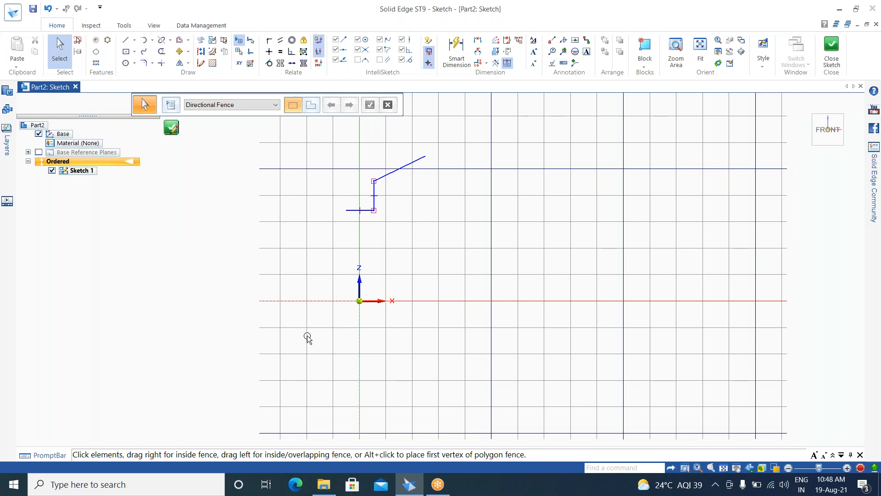
- Draw two separate slanted lines beyond the connected profile: a short descending one and a long steep one reaching just below the X axis
{"action": "left_click", "coordinate": [260, 109]}
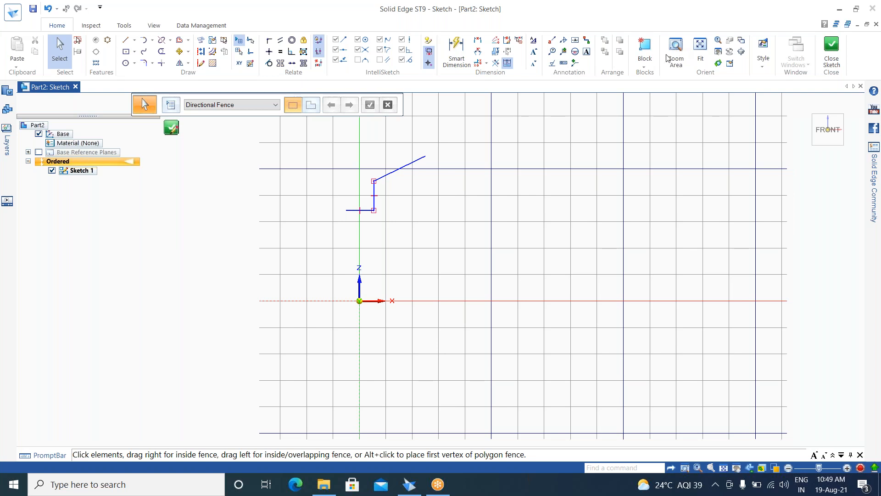
{"action": "left_click", "coordinate": [126, 42]}
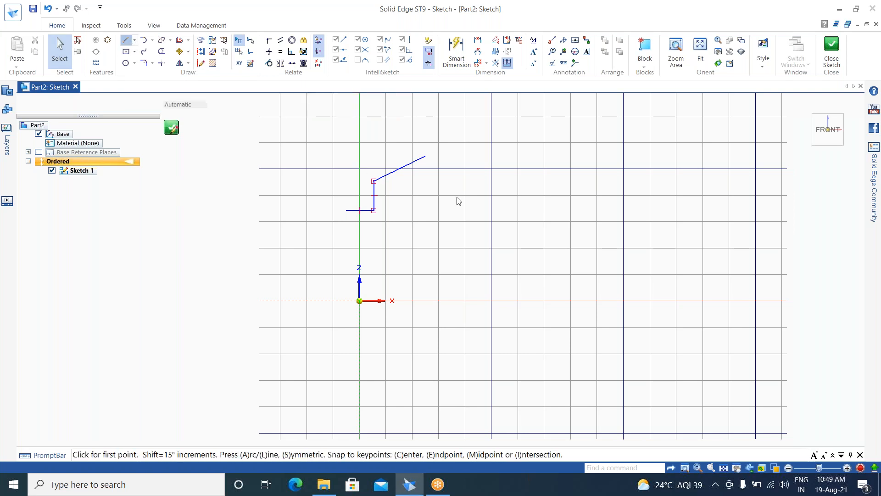
{"action": "left_click", "coordinate": [531, 141]}
{"action": "left_click", "coordinate": [583, 194]}
{"action": "right_click", "coordinate": [648, 224]}
{"action": "left_click", "coordinate": [665, 146]}
{"action": "left_click", "coordinate": [629, 308]}
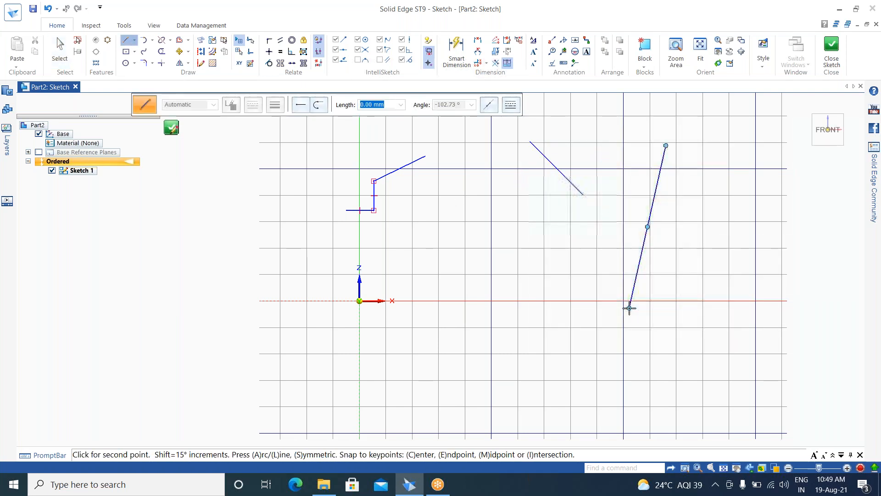
{"action": "right_click", "coordinate": [690, 285]}
- Draw a steep line crossing the X axis beyond the origin and a separate shallow rising line below the origin
{"action": "left_click", "coordinate": [517, 379]}
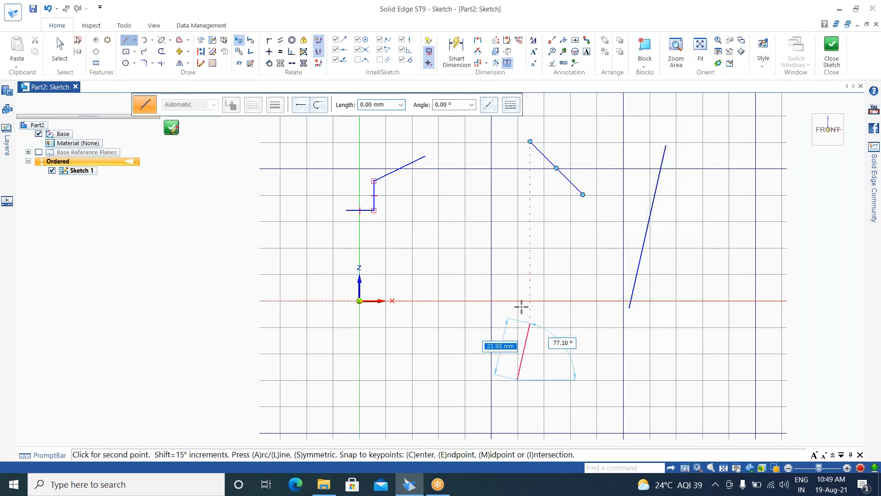
{"action": "left_click", "coordinate": [457, 261]}
{"action": "right_click", "coordinate": [660, 312]}
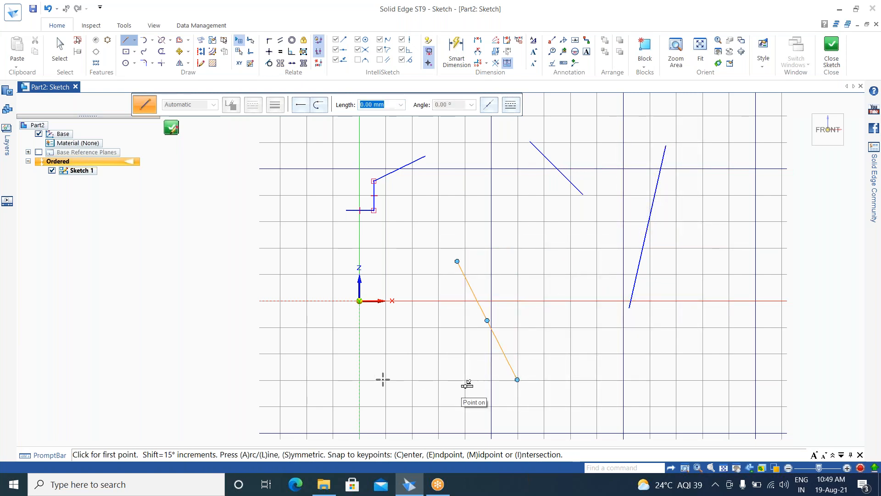
{"action": "left_click", "coordinate": [351, 367]}
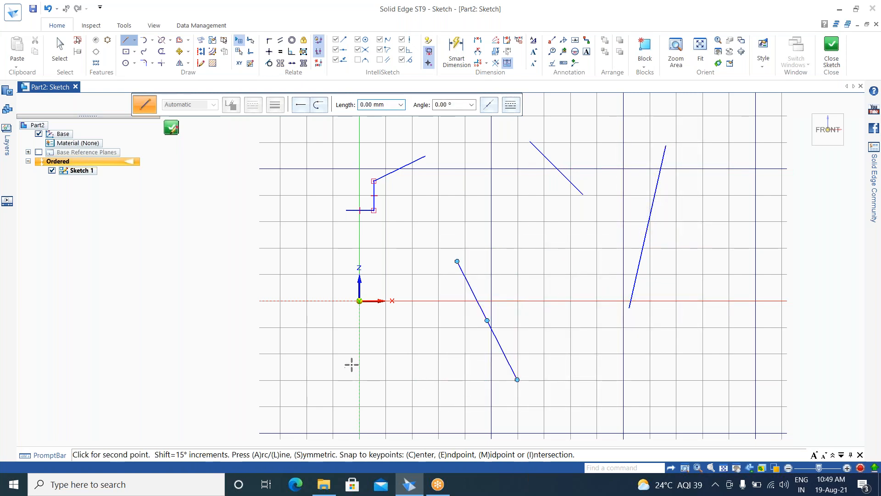
{"action": "left_click", "coordinate": [436, 334]}
{"action": "right_click", "coordinate": [507, 350]}
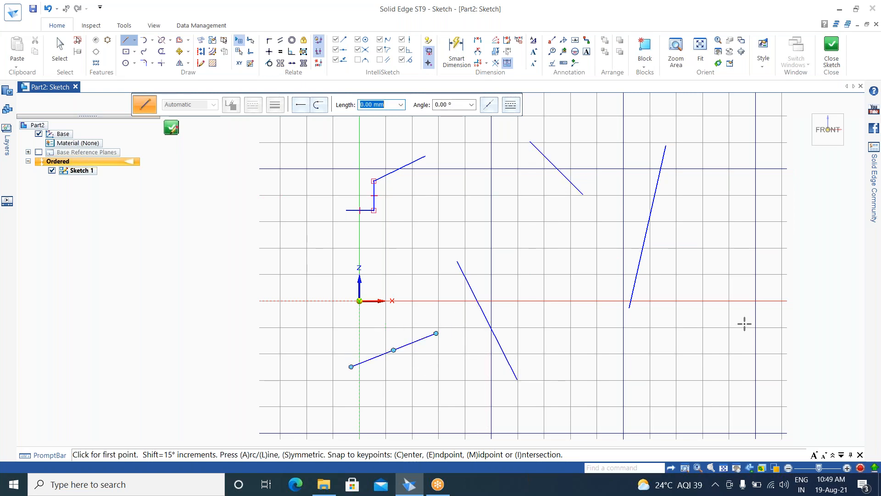
{"action": "left_click", "coordinate": [685, 468]}
{"action": "key", "text": "Escape"}
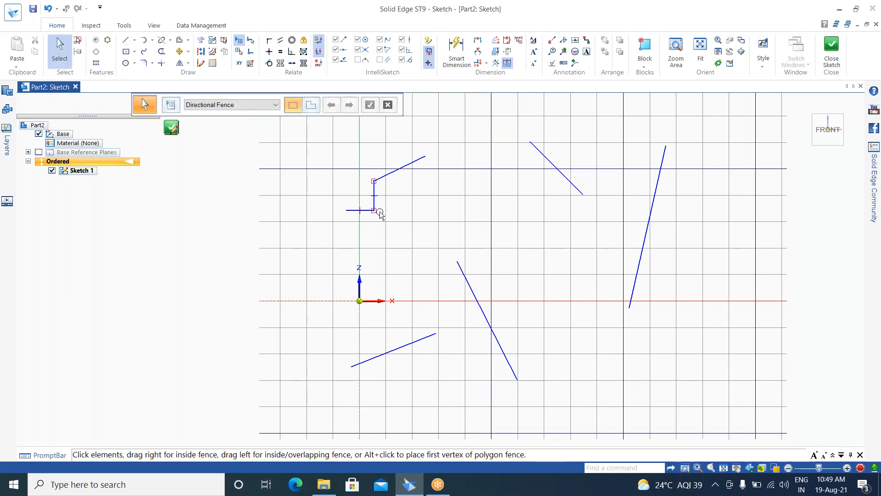
- Apply a Connect relation between the upper end of the shallow line below the origin and the lower end of the neighbouring steep line
{"action": "scroll", "coordinate": [362, 193], "scroll_direction": "up", "scroll_amount": 6}
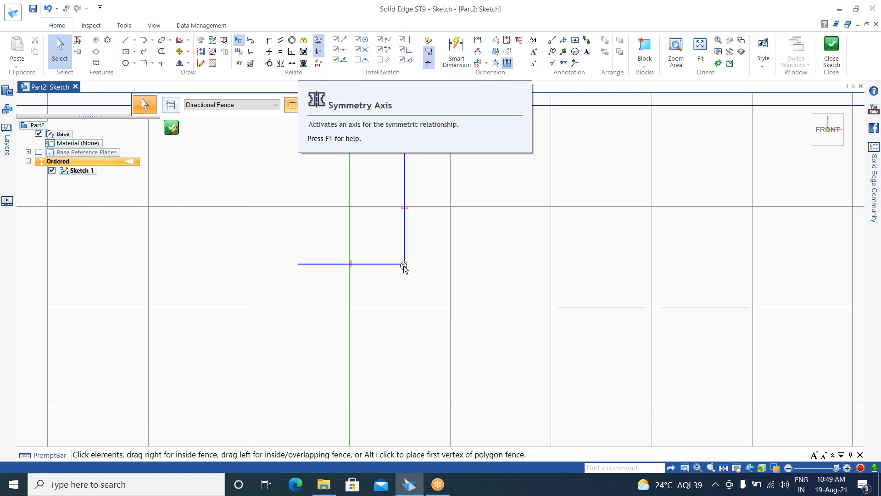
{"action": "scroll", "coordinate": [363, 264], "scroll_direction": "down", "scroll_amount": 5}
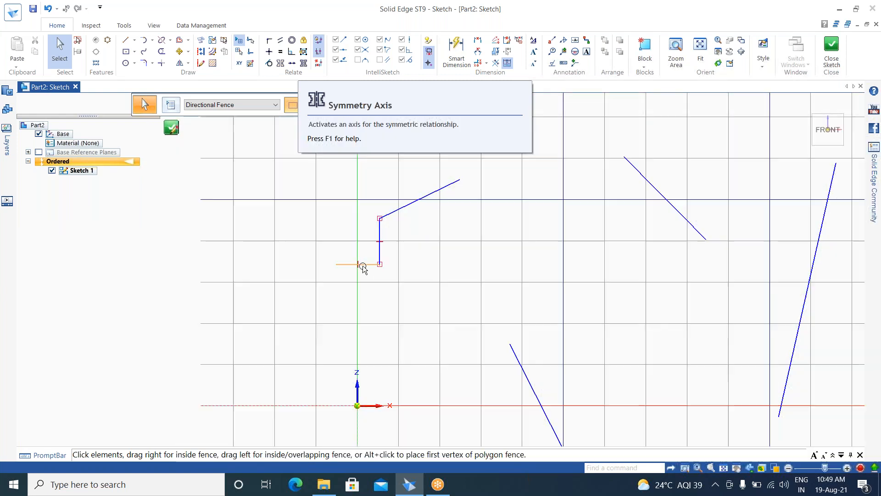
{"action": "left_click", "coordinate": [269, 40]}
{"action": "scroll", "coordinate": [543, 205], "scroll_direction": "down", "scroll_amount": 5}
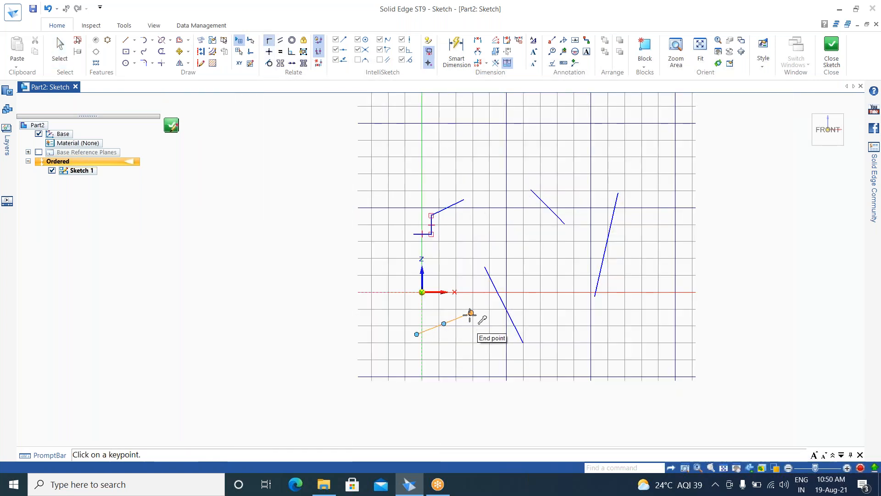
{"action": "left_click", "coordinate": [471, 312]}
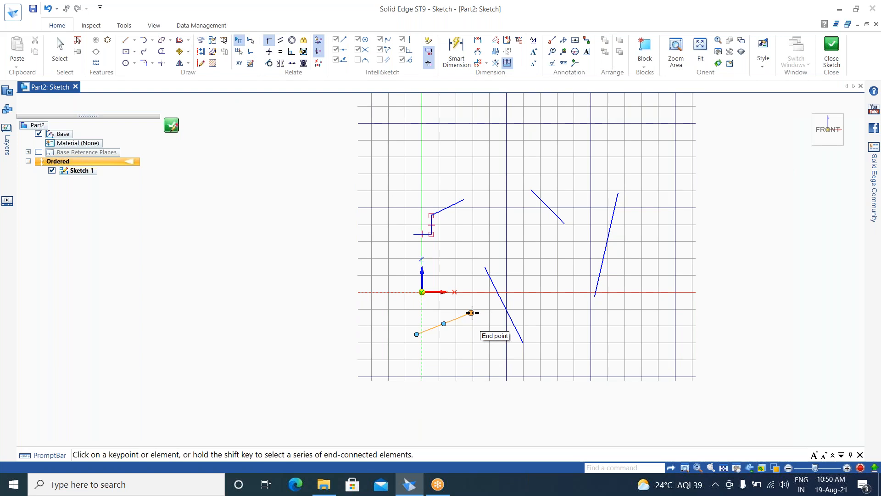
{"action": "left_click", "coordinate": [524, 342]}
{"action": "scroll", "coordinate": [595, 238], "scroll_direction": "up", "scroll_amount": 5}
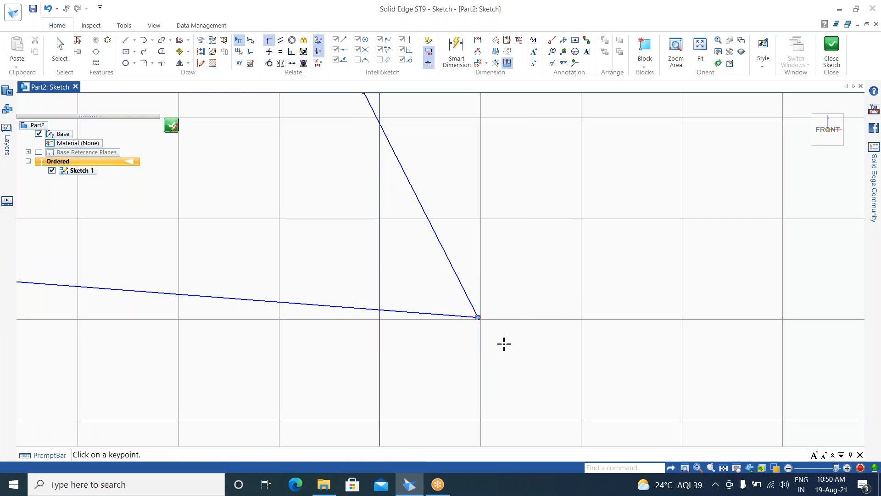
{"action": "scroll", "coordinate": [504, 344], "scroll_direction": "down", "scroll_amount": 4}
{"action": "key", "text": "Escape"}
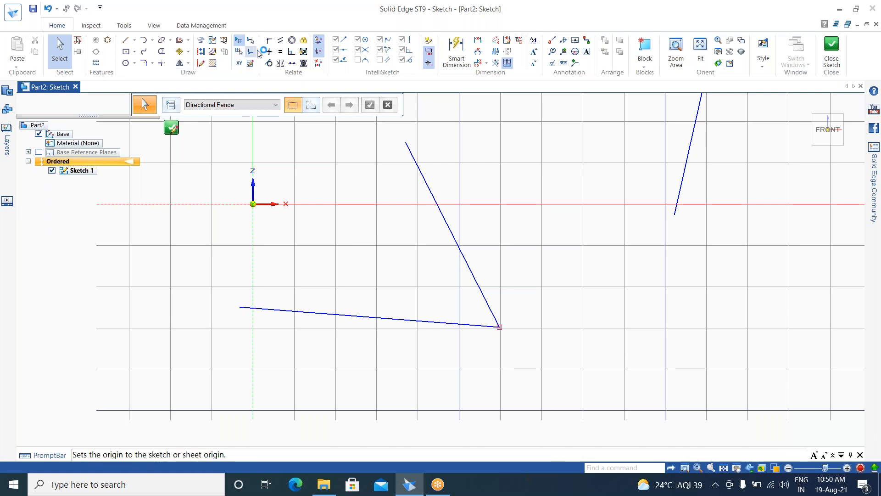
- Make the connected lower line horizontal with the Horizontal/Vertical relation
{"action": "left_click", "coordinate": [269, 40]}
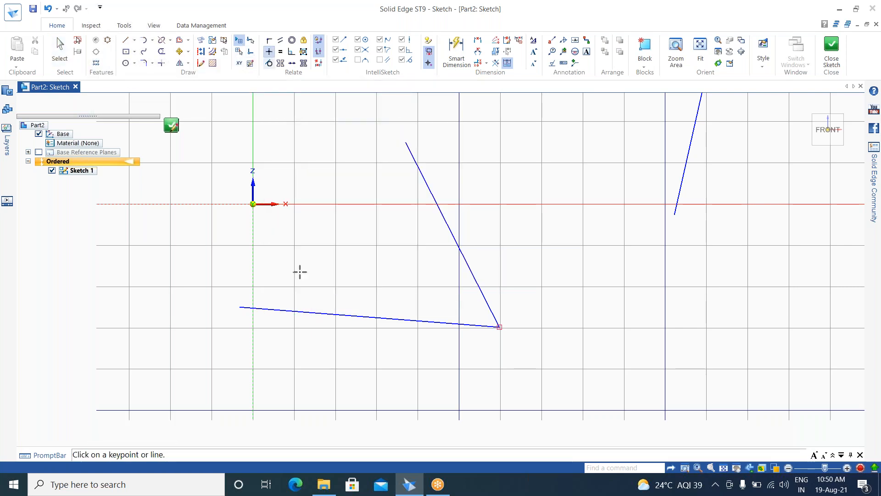
{"action": "left_click", "coordinate": [333, 313]}
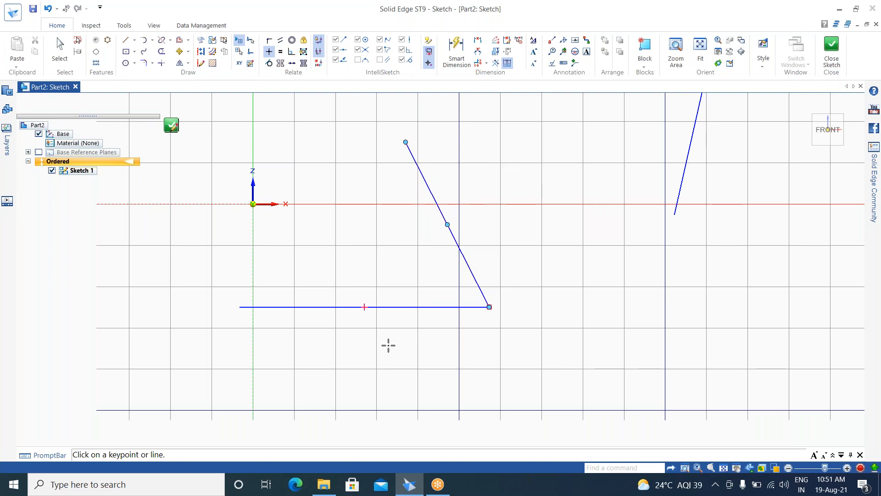
- Draw a circle about 15 mm in diameter above the X axis, between the connected slanted line and the separate steep line
{"action": "left_click", "coordinate": [363, 307]}
{"action": "key", "text": "Escape"}
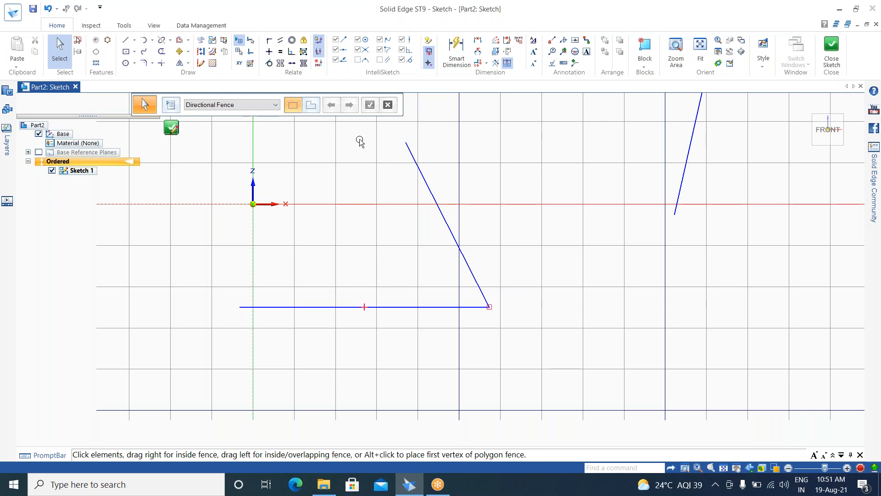
{"action": "left_click", "coordinate": [456, 307]}
{"action": "left_click", "coordinate": [228, 154]}
{"action": "left_click", "coordinate": [129, 65]}
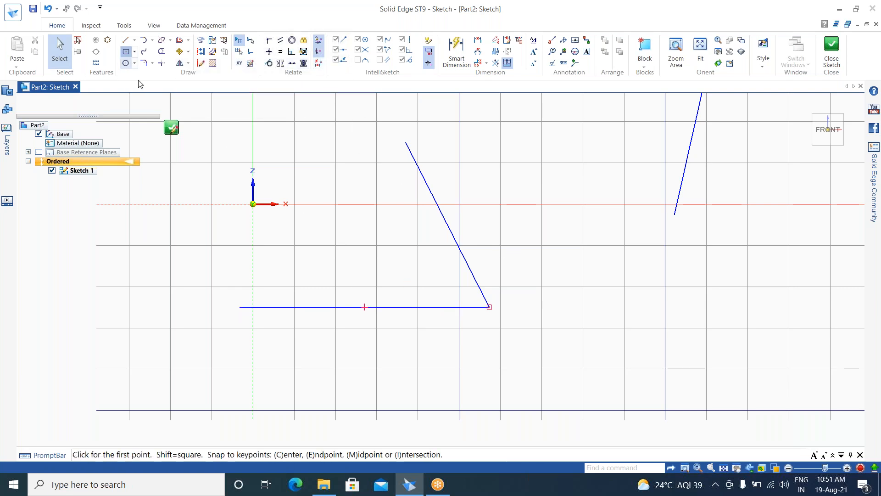
{"action": "left_click", "coordinate": [127, 64]}
{"action": "left_click", "coordinate": [574, 169]}
{"action": "left_click", "coordinate": [552, 186]}
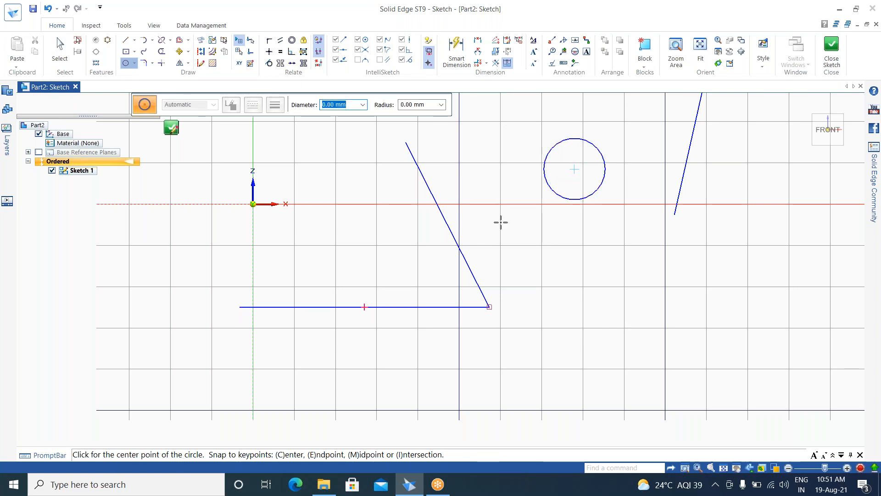
{"action": "key", "text": "Escape"}
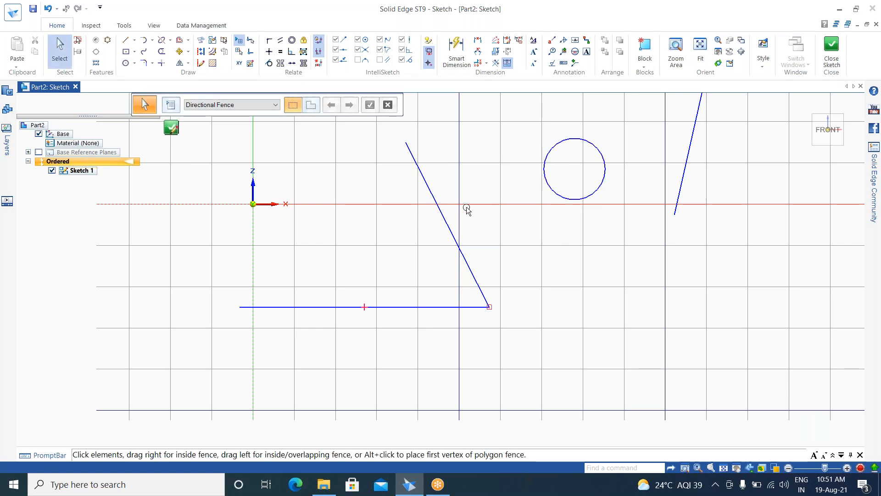
- Apply a Tangent relation between the slanted line connected to the horizontal line and the circle
{"action": "left_click", "coordinate": [269, 63]}
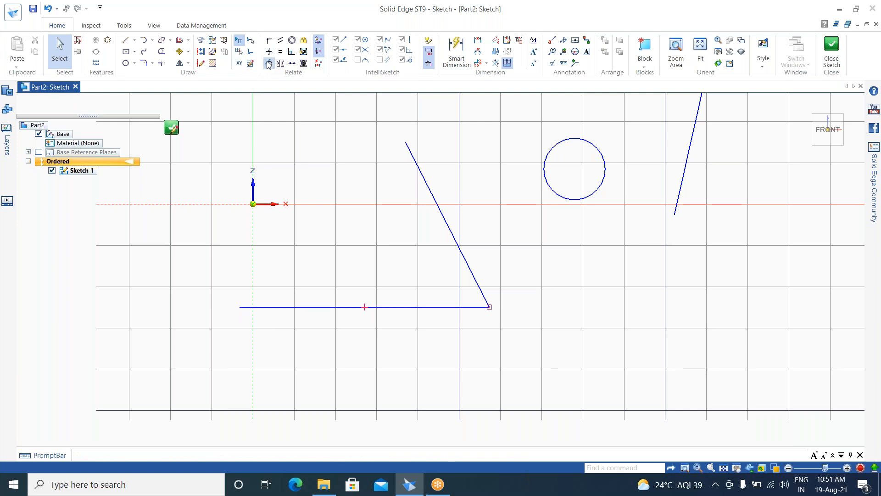
{"action": "left_click", "coordinate": [269, 63]}
{"action": "left_click", "coordinate": [552, 186]}
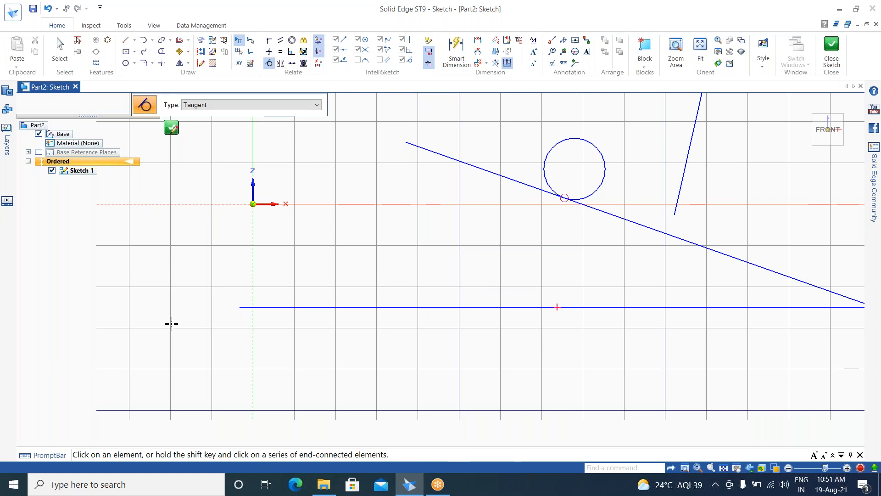
- Make the separate steep line parallel to the slanted line that is tangent to the circle, using the Parallel relation
{"action": "scroll", "coordinate": [165, 318], "scroll_direction": "down", "scroll_amount": 2}
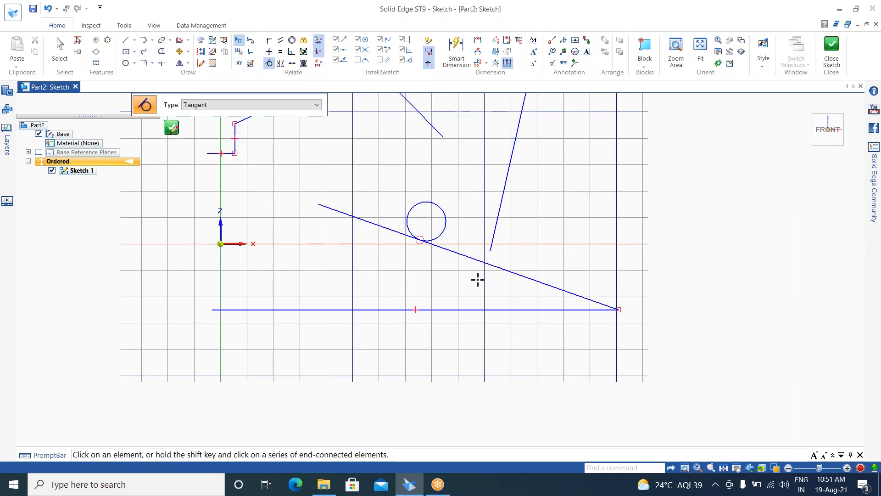
{"action": "scroll", "coordinate": [399, 254], "scroll_direction": "up", "scroll_amount": 2}
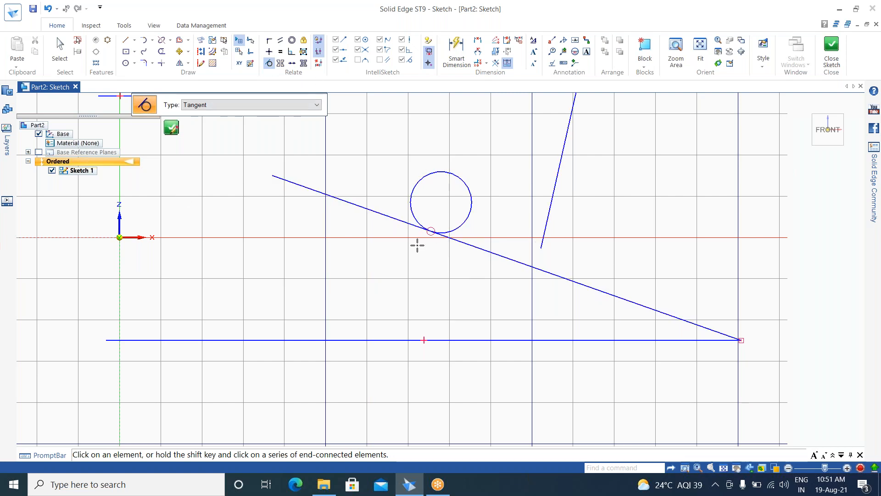
{"action": "scroll", "coordinate": [430, 205], "scroll_direction": "down", "scroll_amount": 3}
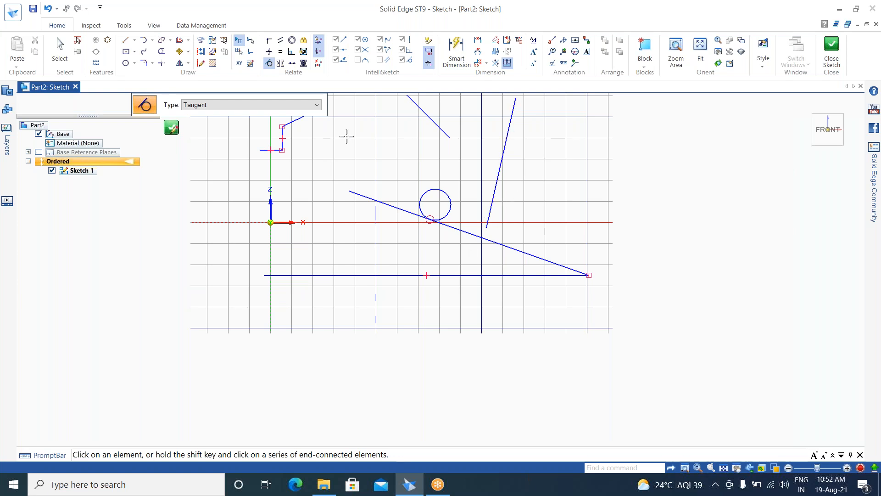
{"action": "left_click", "coordinate": [280, 52]}
{"action": "scroll", "coordinate": [409, 200], "scroll_direction": "down", "scroll_amount": 2}
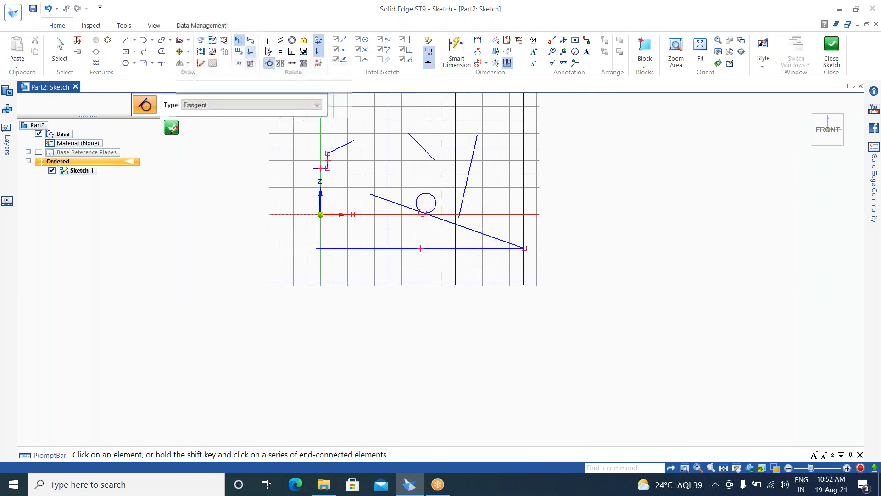
{"action": "left_click", "coordinate": [280, 41]}
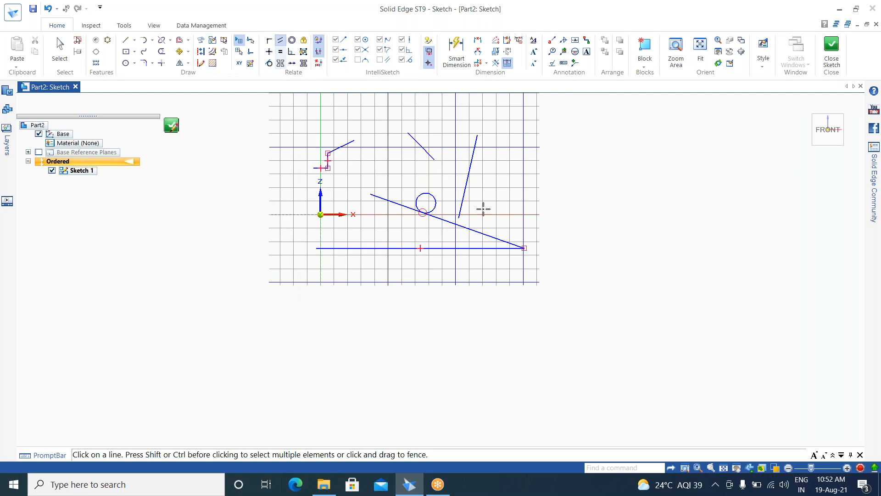
{"action": "left_click", "coordinate": [474, 149]}
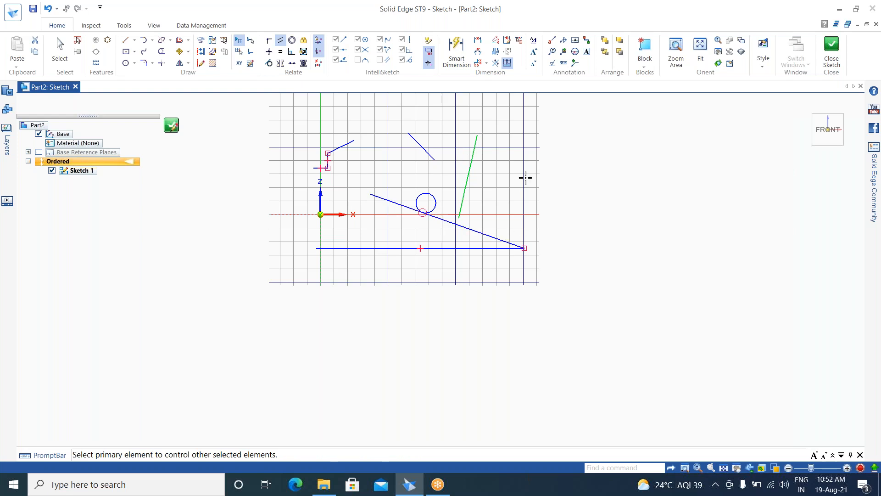
{"action": "left_click", "coordinate": [476, 229]}
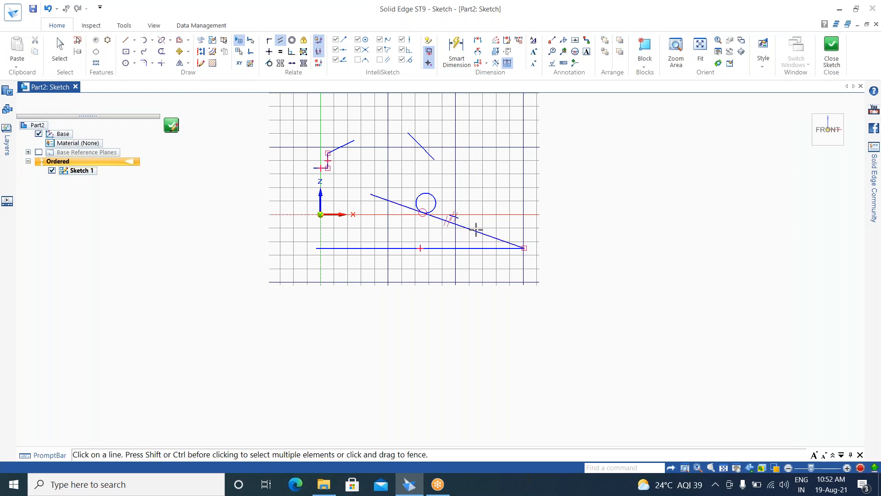
- Apply an Equal relation so the short parallel line takes the length of the long slanted tangent line
{"action": "scroll", "coordinate": [441, 230], "scroll_direction": "up", "scroll_amount": 3}
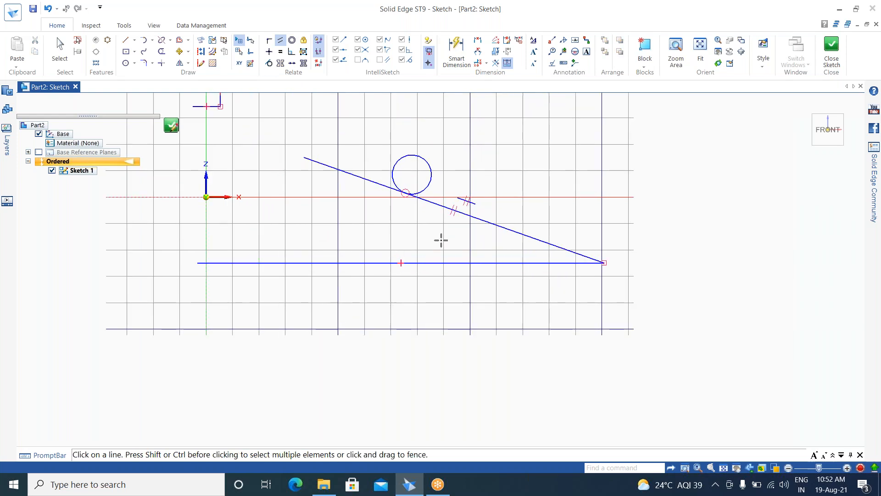
{"action": "scroll", "coordinate": [441, 240], "scroll_direction": "up", "scroll_amount": 3}
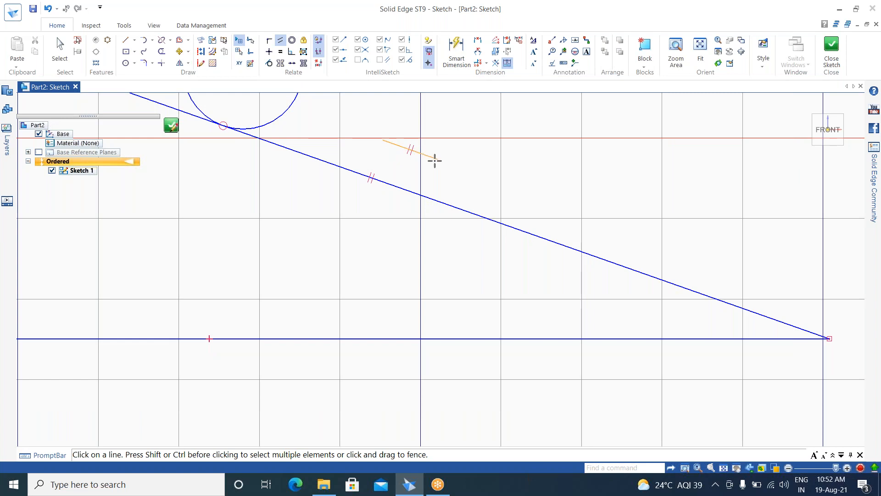
{"action": "scroll", "coordinate": [509, 196], "scroll_direction": "down", "scroll_amount": 3}
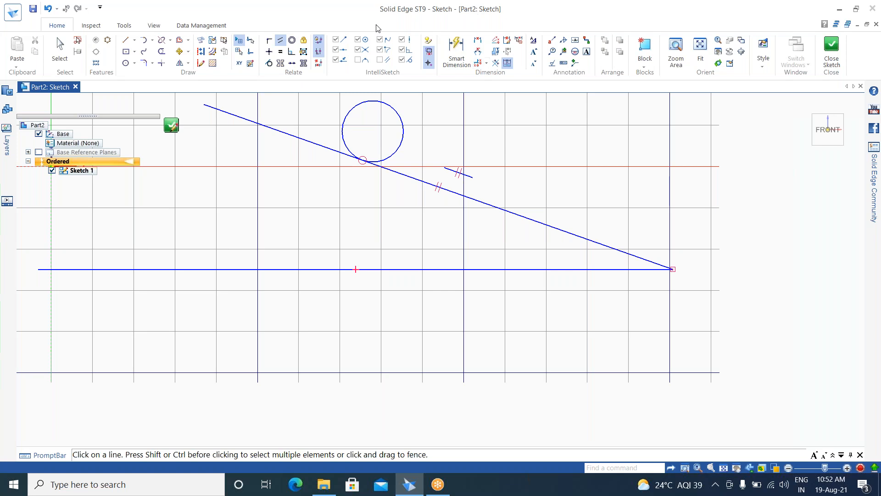
{"action": "left_click", "coordinate": [281, 52]}
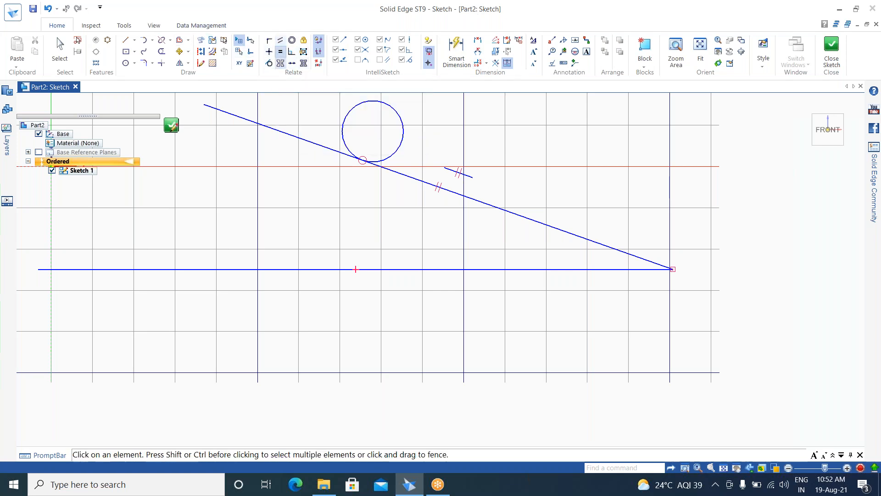
{"action": "left_click", "coordinate": [467, 174]}
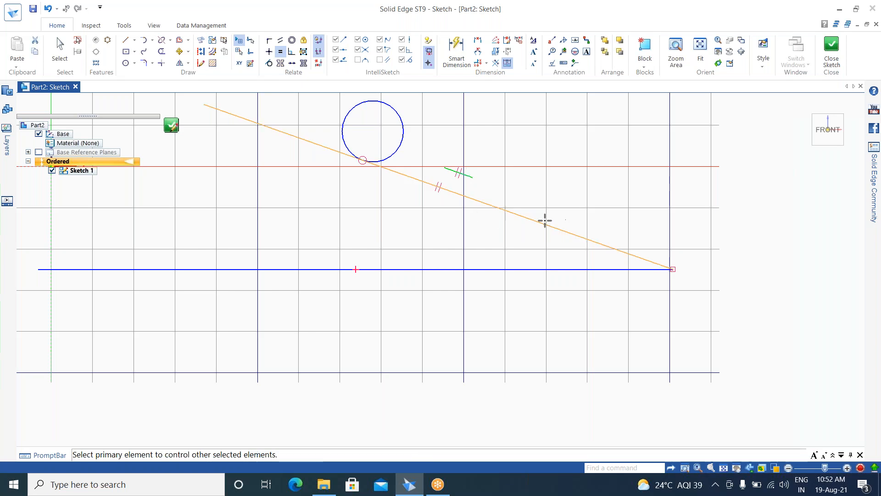
{"action": "left_click", "coordinate": [469, 199]}
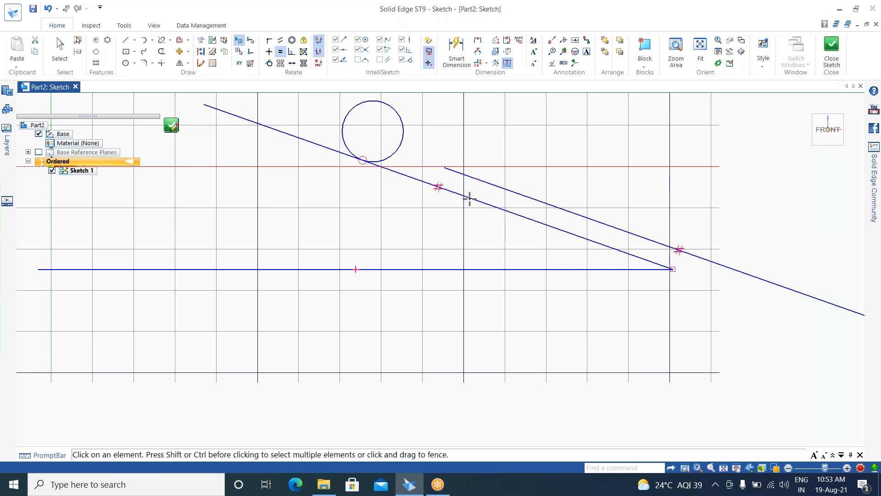
- Draw a second, larger circle beyond the Z axis, on the opposite side from the tangent circle
{"action": "scroll", "coordinate": [259, 197], "scroll_direction": "down", "scroll_amount": 1}
{"action": "scroll", "coordinate": [258, 197], "scroll_direction": "down", "scroll_amount": 1}
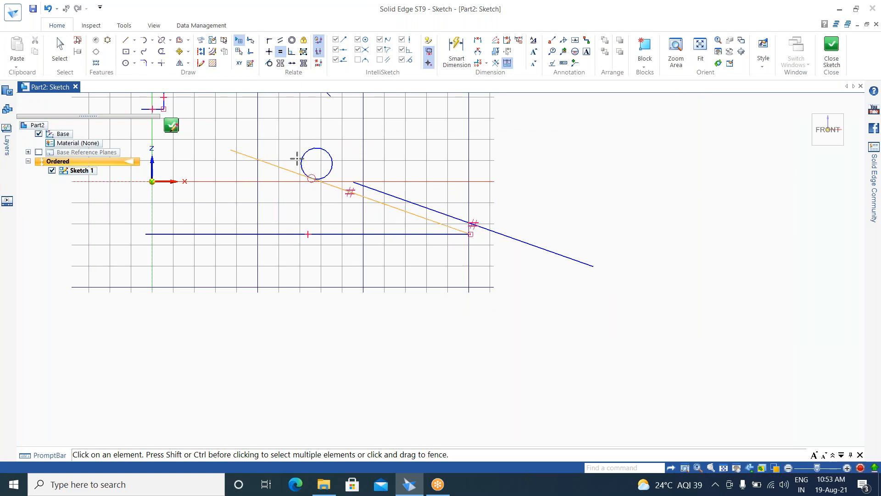
{"action": "scroll", "coordinate": [297, 213], "scroll_direction": "down", "scroll_amount": 3}
{"action": "scroll", "coordinate": [306, 234], "scroll_direction": "up", "scroll_amount": 2}
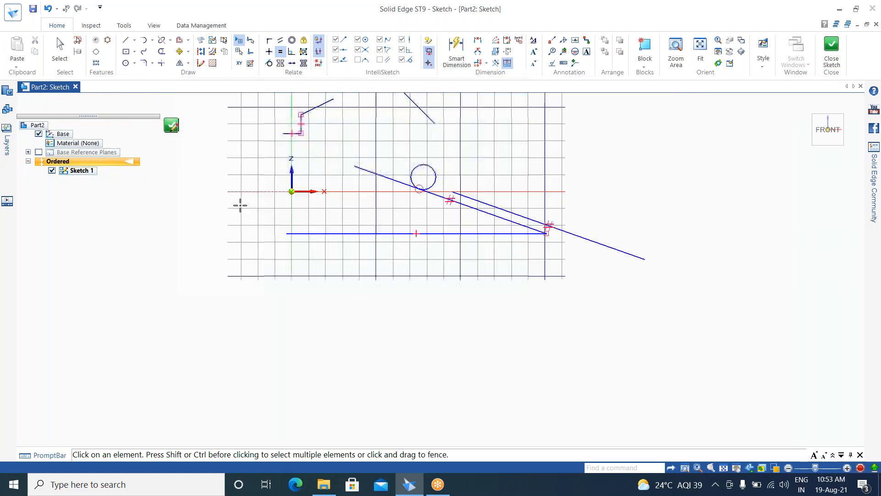
{"action": "scroll", "coordinate": [233, 183], "scroll_direction": "up", "scroll_amount": 2}
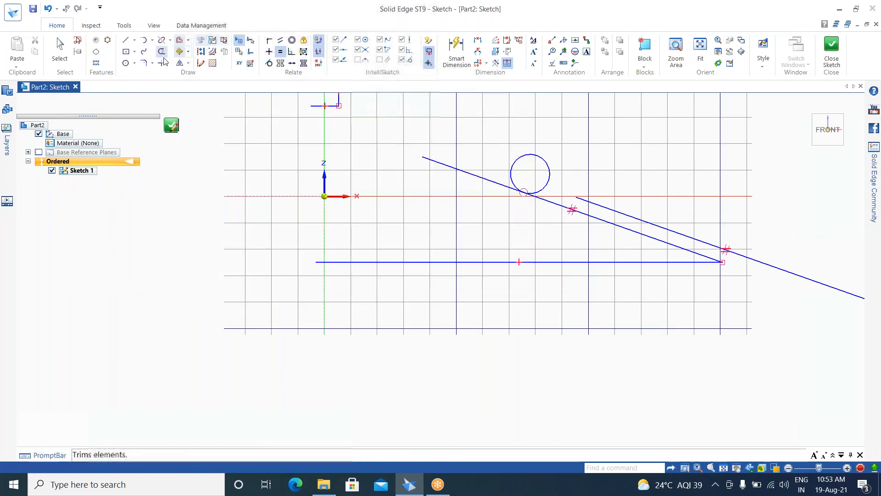
{"action": "left_click", "coordinate": [124, 64]}
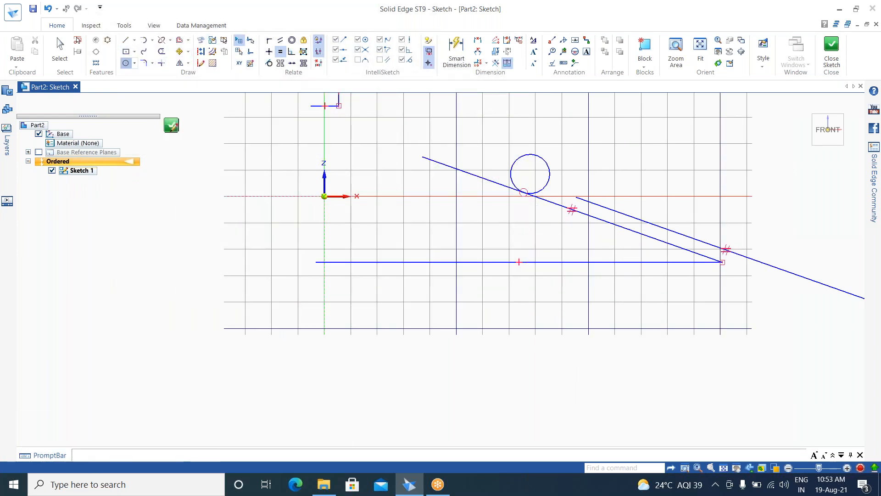
{"action": "left_click", "coordinate": [165, 171]}
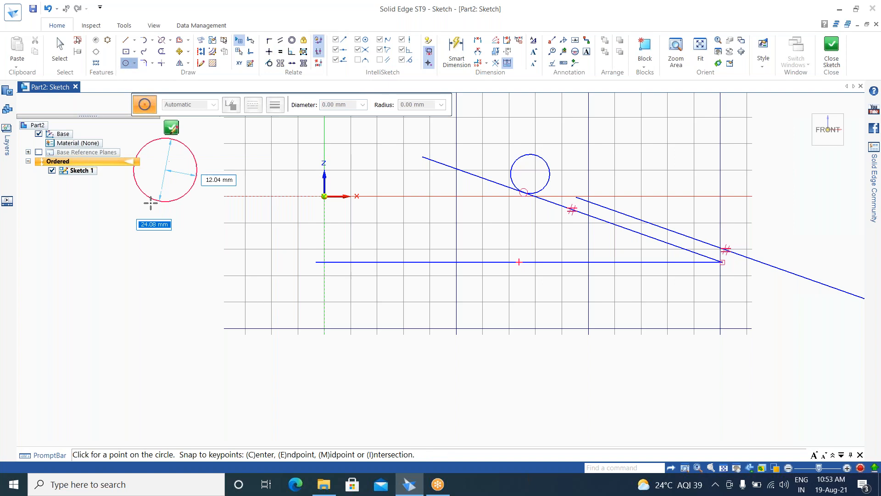
{"action": "left_click", "coordinate": [234, 212]}
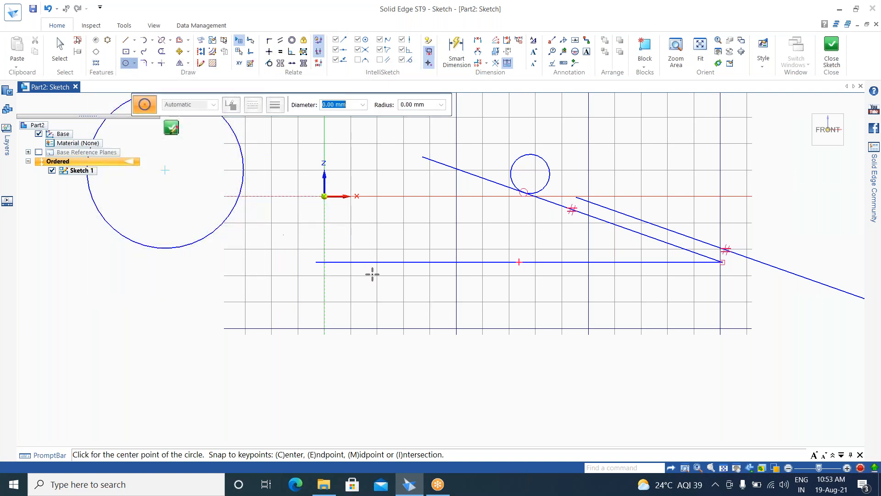
{"action": "scroll", "coordinate": [372, 274], "scroll_direction": "down", "scroll_amount": 2}
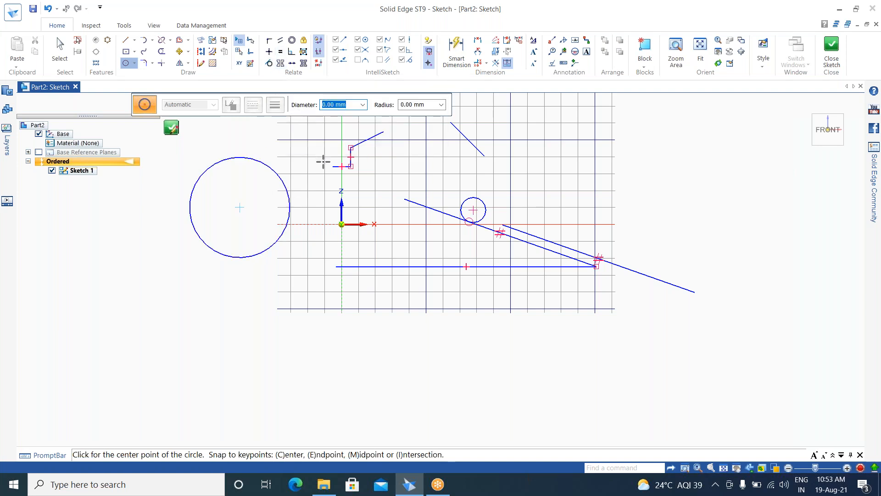
- Set the vertical Z axis as the symmetry axis and make the large circle symmetric to the small tangent circle
{"action": "left_click", "coordinate": [307, 67]}
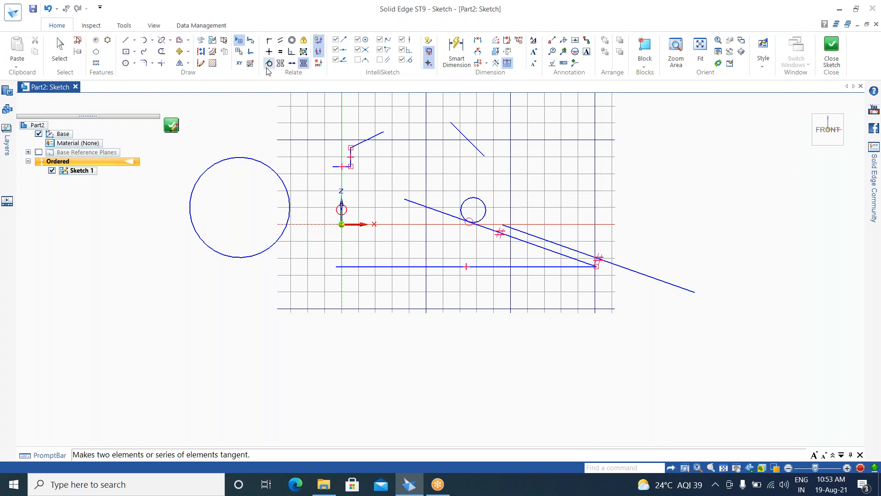
{"action": "left_click", "coordinate": [280, 63]}
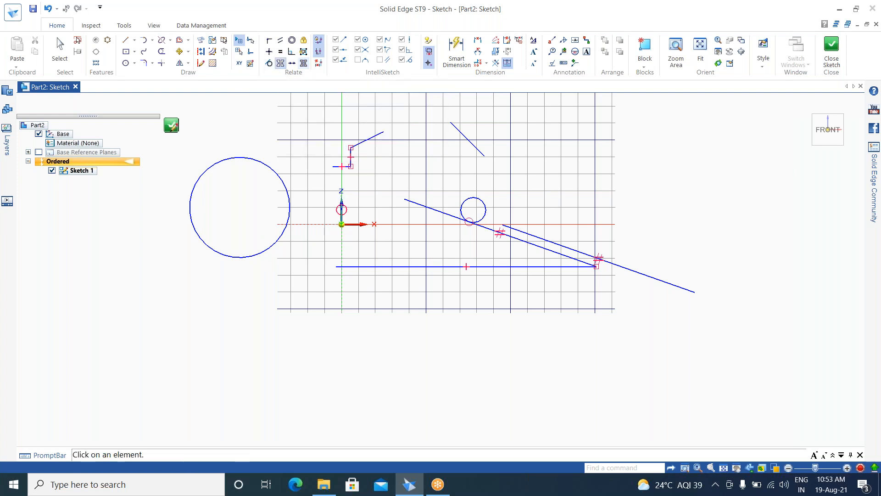
{"action": "left_click", "coordinate": [264, 163]}
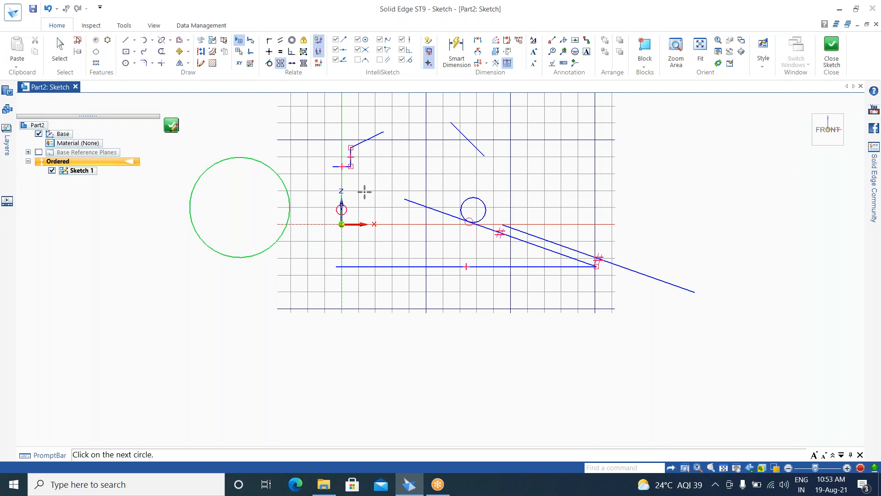
{"action": "left_click", "coordinate": [476, 199]}
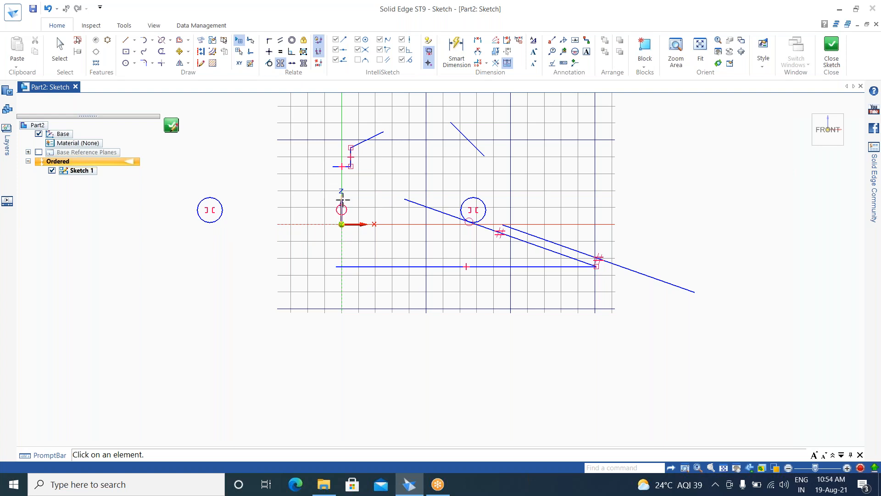
- Dimension the diameters of both symmetric circles with Smart Dimension
{"action": "left_click", "coordinate": [456, 48]}
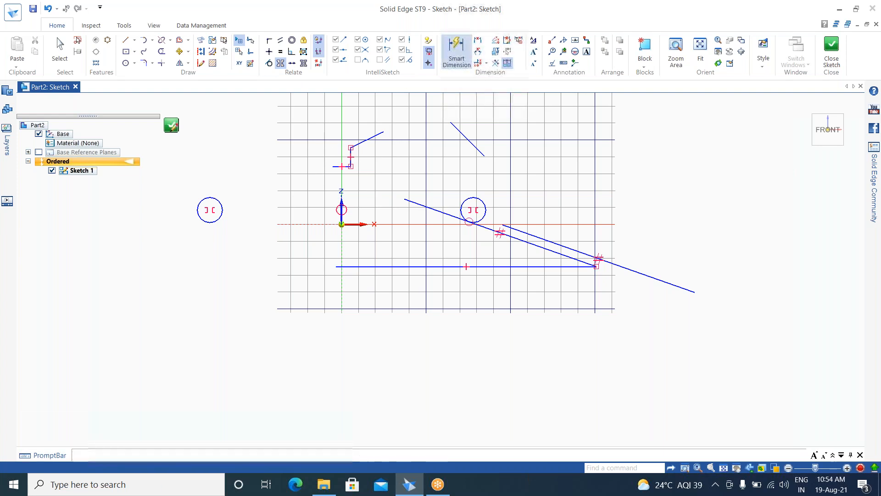
{"action": "left_click", "coordinate": [480, 197]}
{"action": "left_click", "coordinate": [523, 190]}
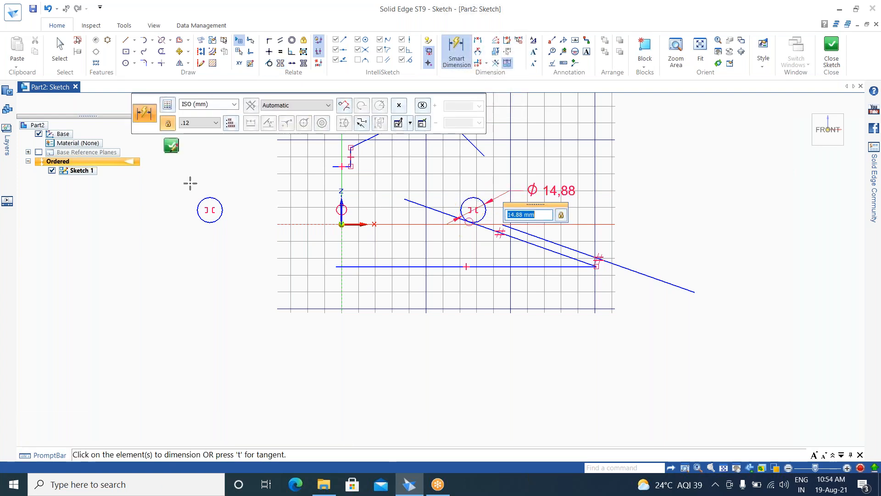
{"action": "left_click", "coordinate": [217, 197]}
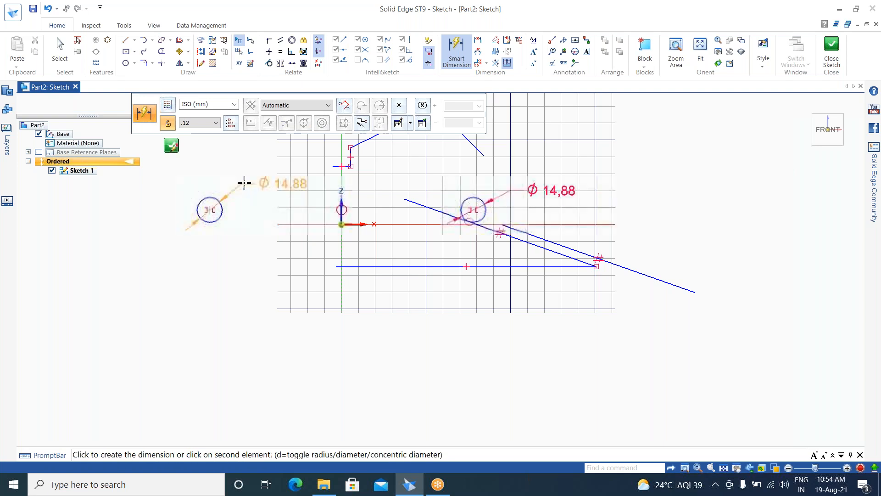
{"action": "left_click", "coordinate": [169, 195]}
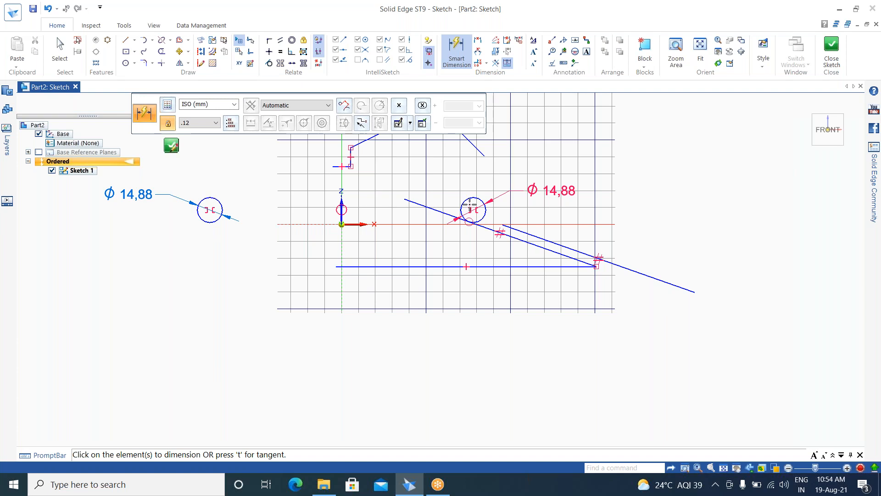
{"action": "key", "text": "Escape"}
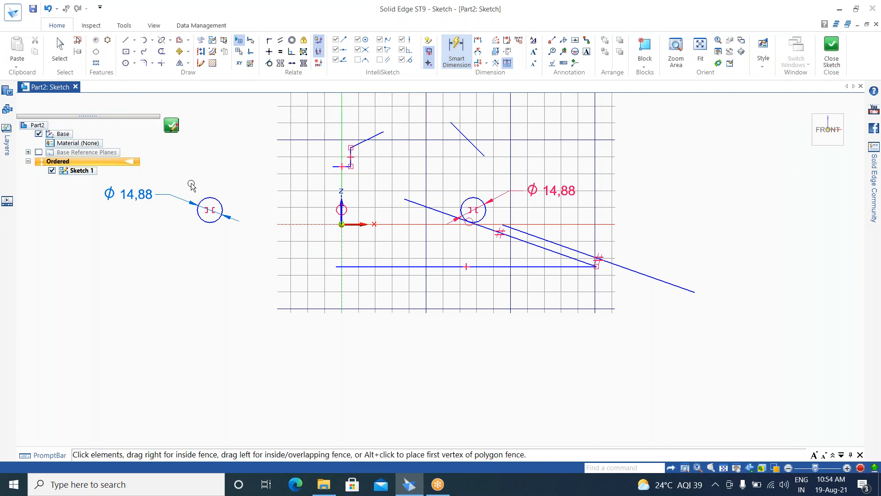
- Delete the diameter dimension of the circle beyond the Z axis and set the tangent circle's diameter to 20 mm
{"action": "left_click", "coordinate": [160, 192]}
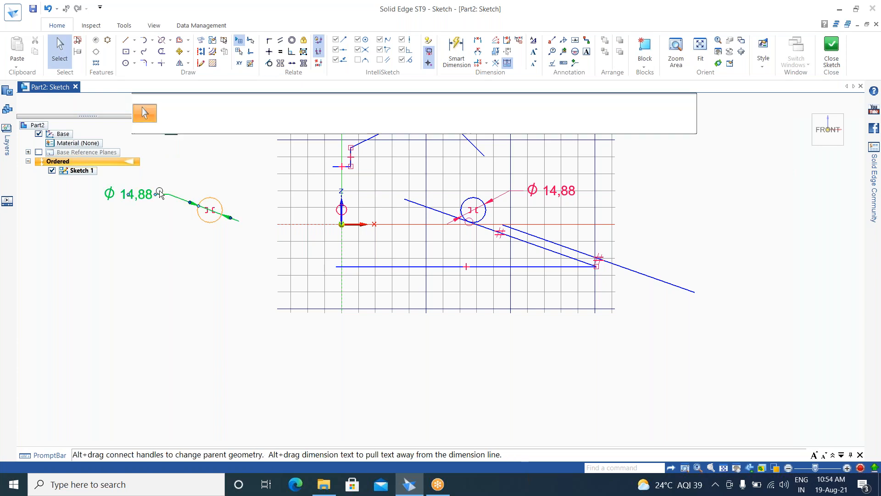
{"action": "key", "text": "Delete"}
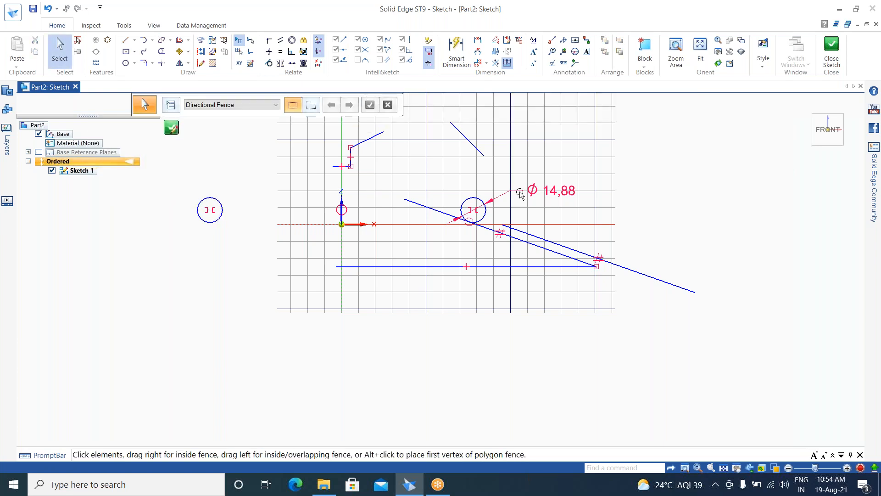
{"action": "left_click", "coordinate": [558, 189]}
{"action": "left_click", "coordinate": [558, 189]}
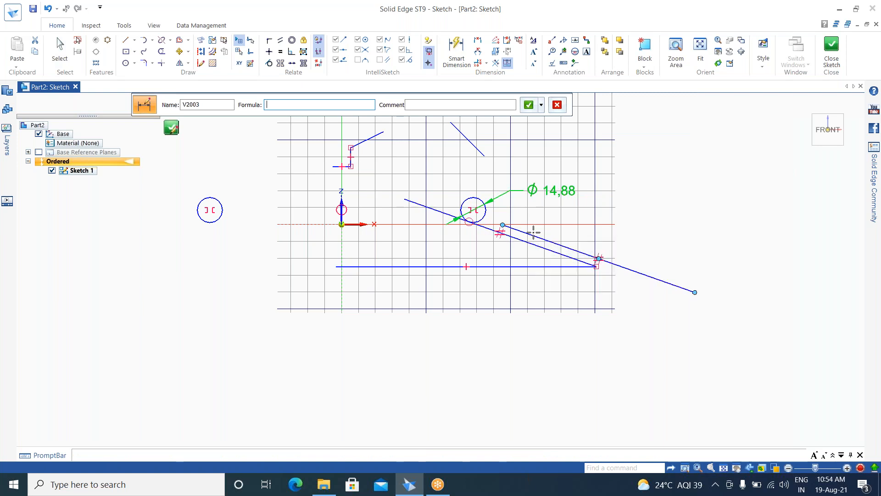
{"action": "key", "text": "Escape"}
{"action": "left_click", "coordinate": [506, 220]}
{"action": "type", "text": "20"}
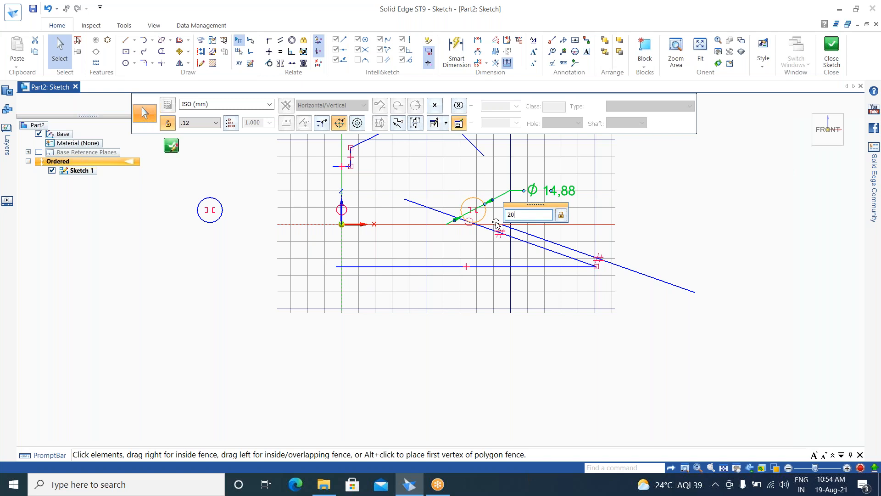
{"action": "key", "text": "Return"}
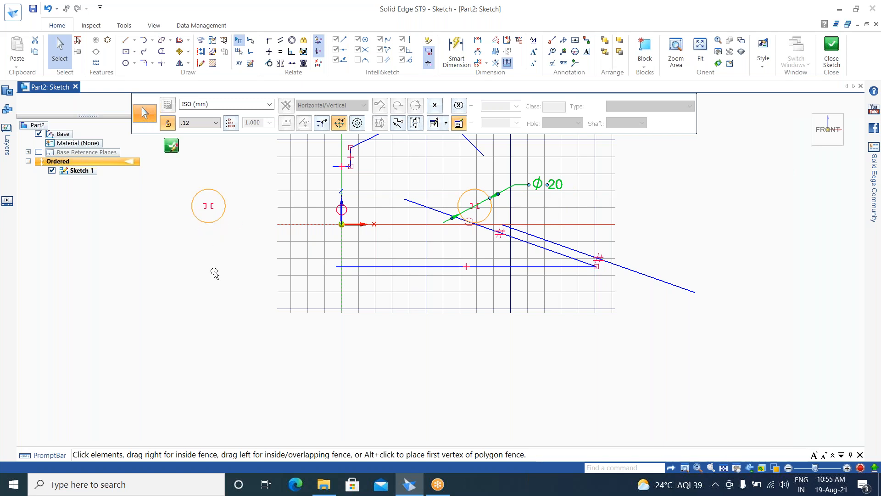
{"action": "left_click", "coordinate": [228, 227]}
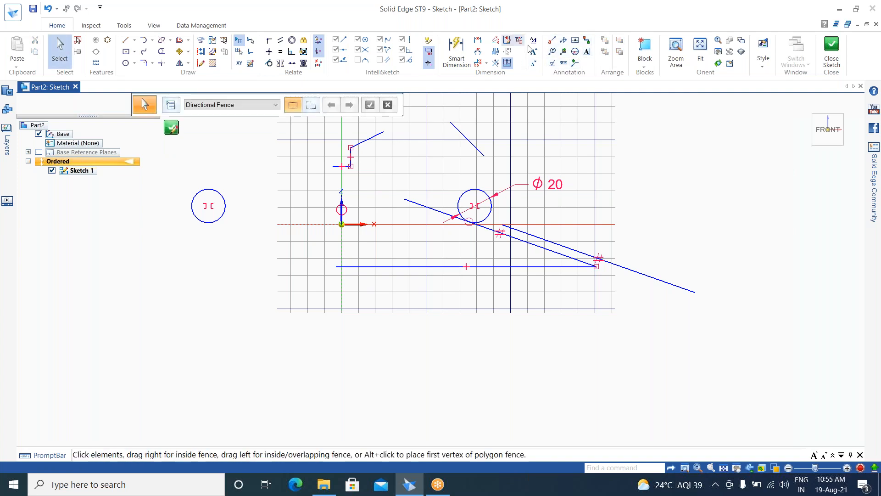
- Dimension the horizontal distance from the Z axis line to the tangent circle's centre and set it to 100 mm
{"action": "left_click", "coordinate": [457, 48]}
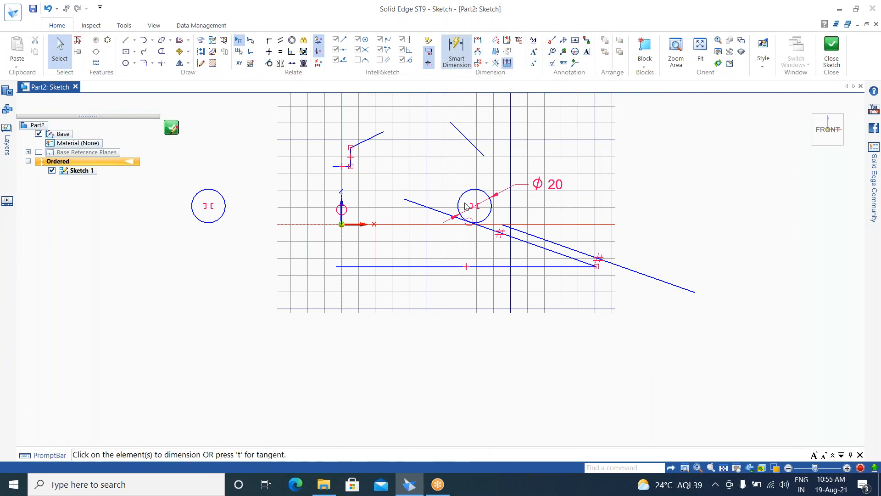
{"action": "left_click", "coordinate": [342, 202]}
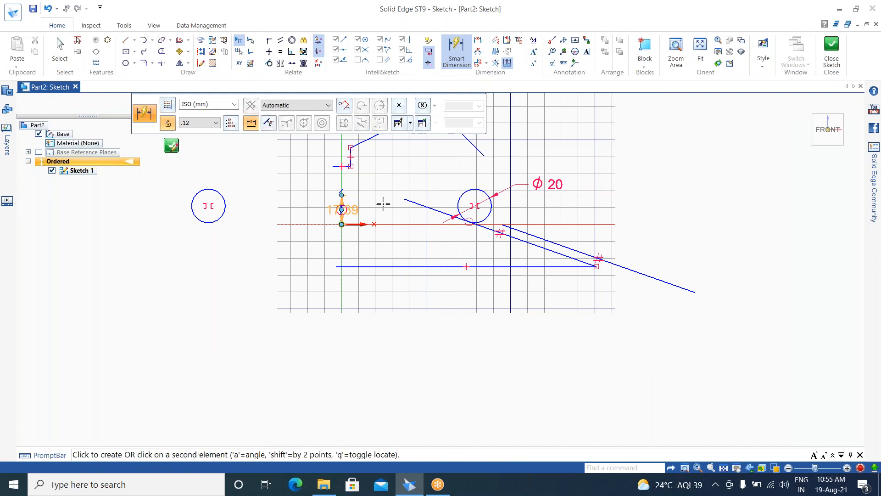
{"action": "left_click", "coordinate": [475, 206]}
{"action": "left_click", "coordinate": [432, 184]}
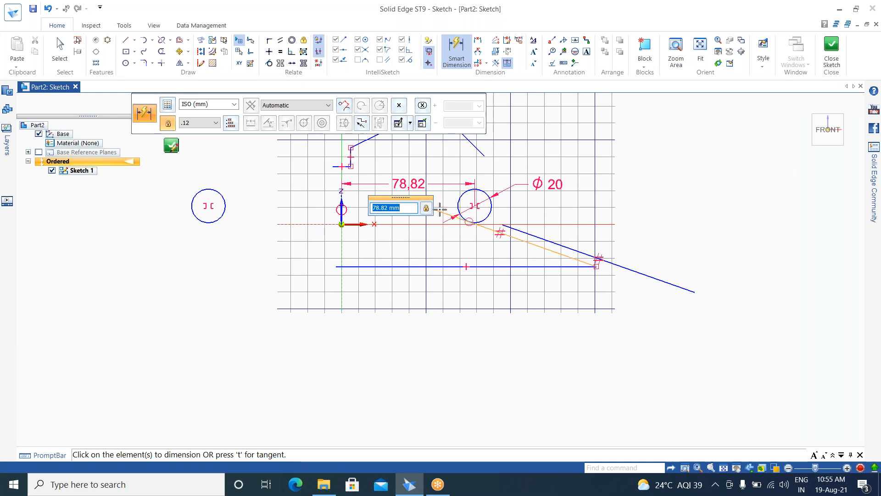
{"action": "type", "text": "100"}
{"action": "key", "text": "Return"}
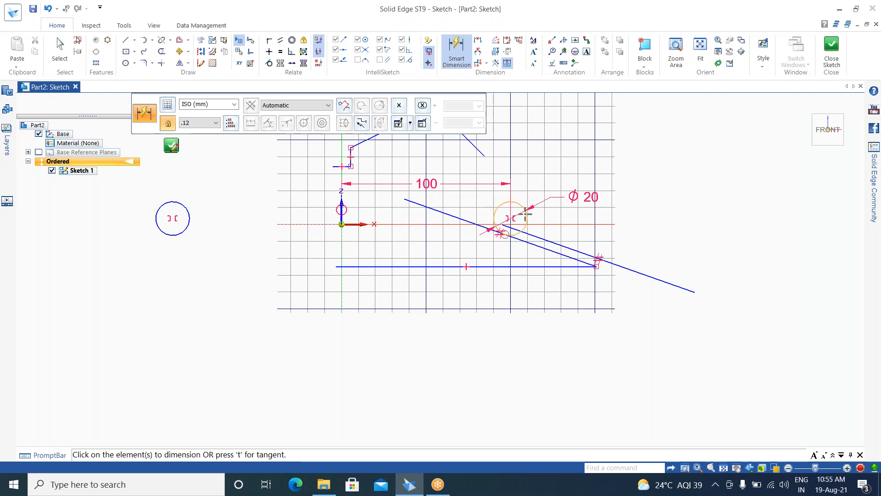
{"action": "left_click", "coordinate": [508, 202]}
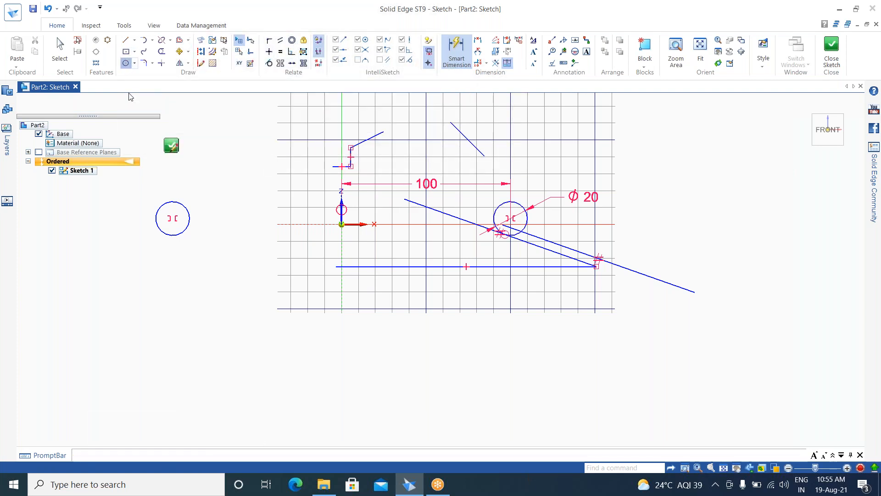
- Draw a large circle between the Z axis and the small undimensioned circle
{"action": "left_click", "coordinate": [126, 64]}
{"action": "left_click", "coordinate": [265, 206]}
{"action": "left_click", "coordinate": [235, 254]}
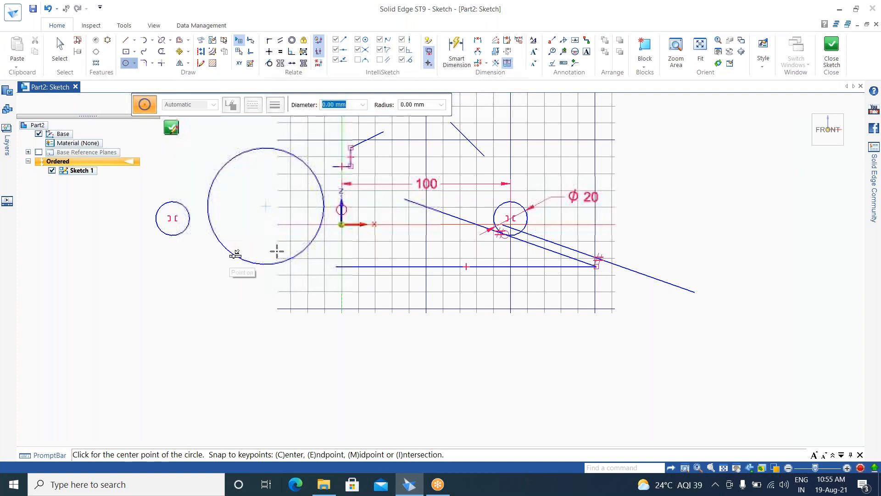
{"action": "key", "text": "Escape"}
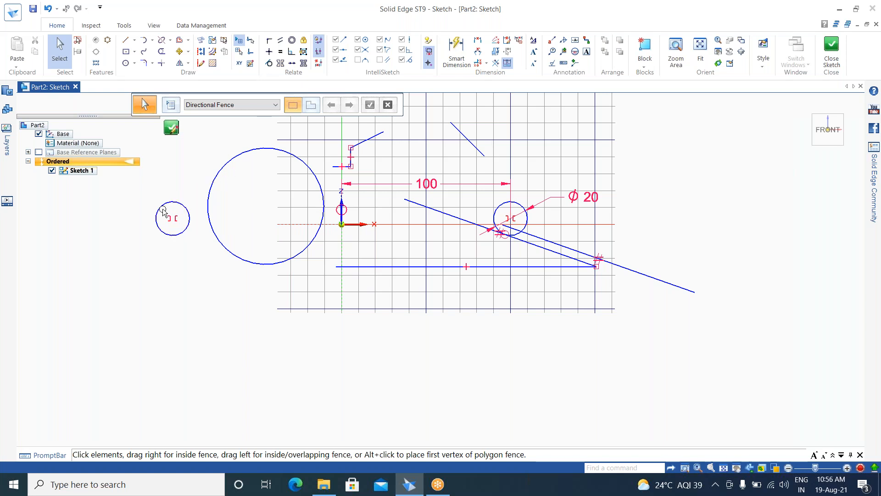
- Apply a Concentric relation so the large circle shares the centre of the small undimensioned circle
{"action": "left_click", "coordinate": [292, 40]}
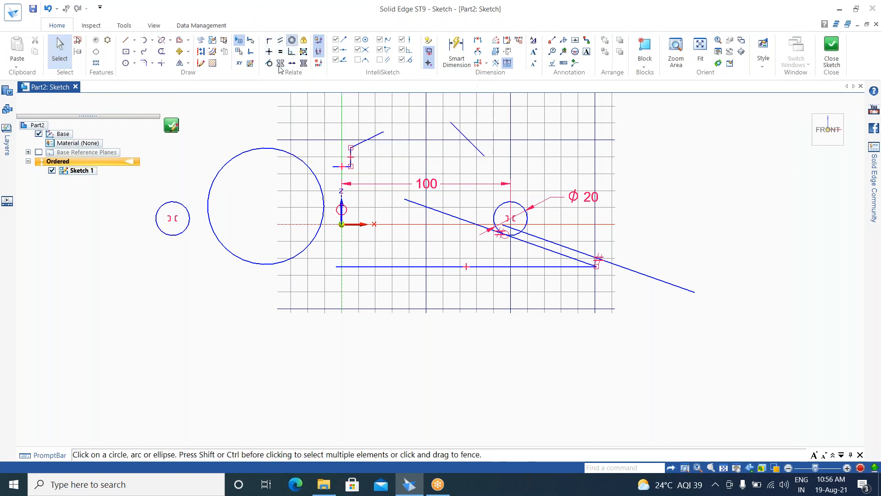
{"action": "left_click", "coordinate": [242, 151]}
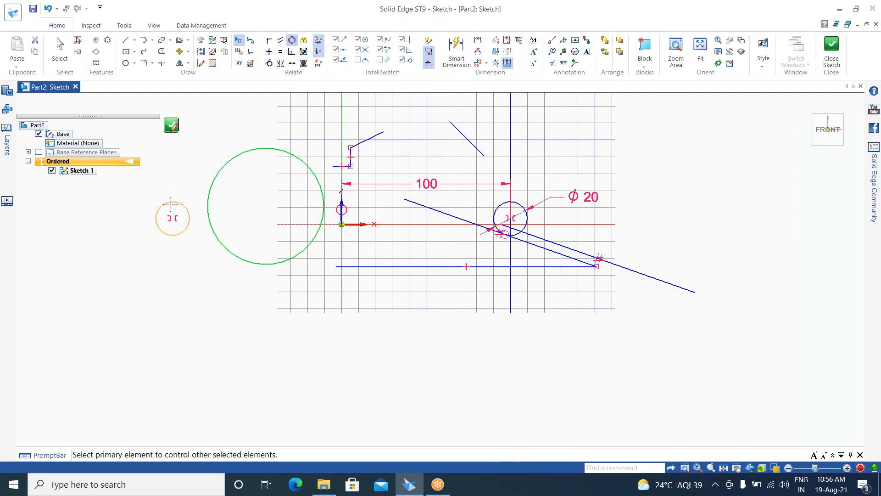
{"action": "left_click", "coordinate": [169, 200]}
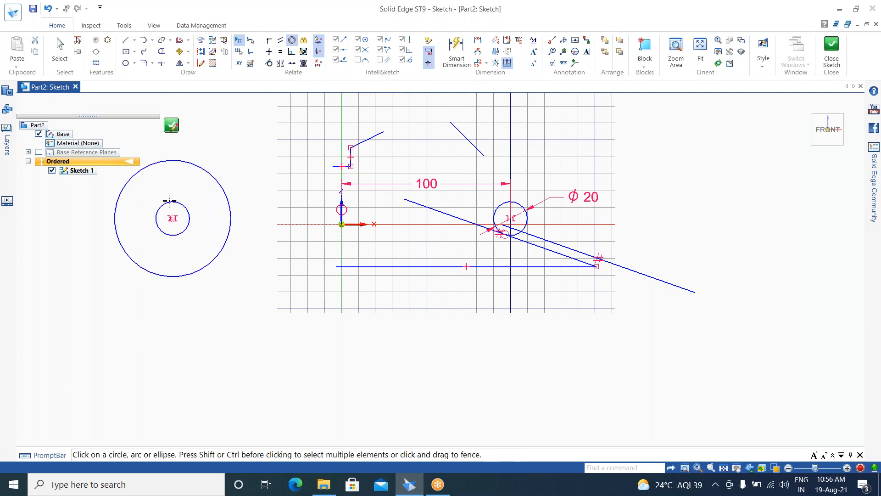
{"action": "scroll", "coordinate": [172, 228], "scroll_direction": "up", "scroll_amount": 5}
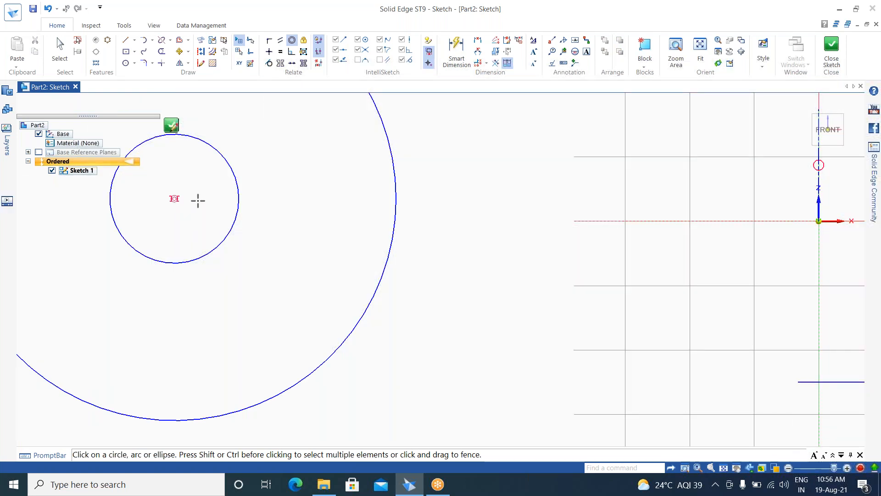
{"action": "scroll", "coordinate": [174, 208], "scroll_direction": "down", "scroll_amount": 5}
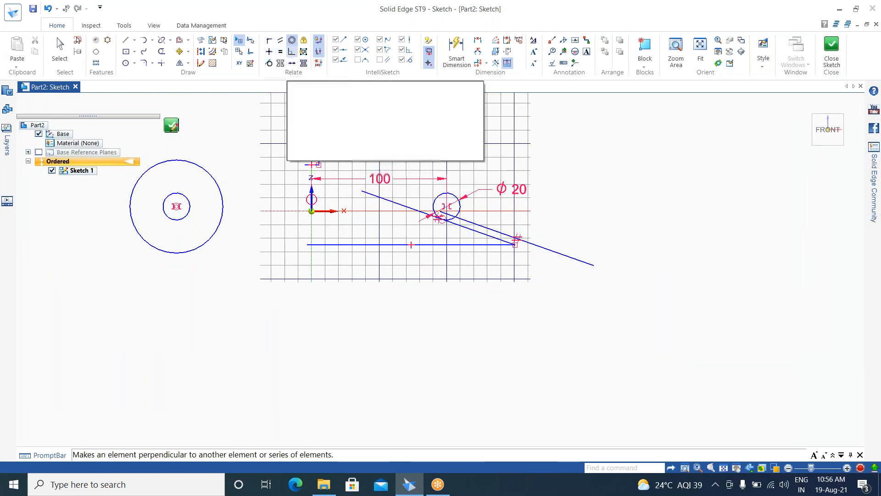
- Apply a Perpendicular relation between the slanted line tangent to the 20 mm circle and the long horizontal line
{"action": "left_click", "coordinate": [292, 52]}
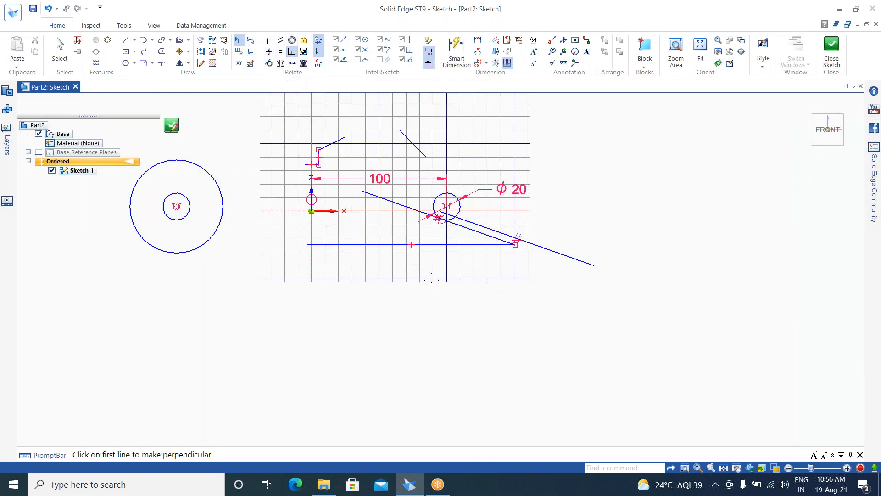
{"action": "scroll", "coordinate": [420, 287], "scroll_direction": "up", "scroll_amount": 3}
{"action": "scroll", "coordinate": [507, 246], "scroll_direction": "down", "scroll_amount": 3}
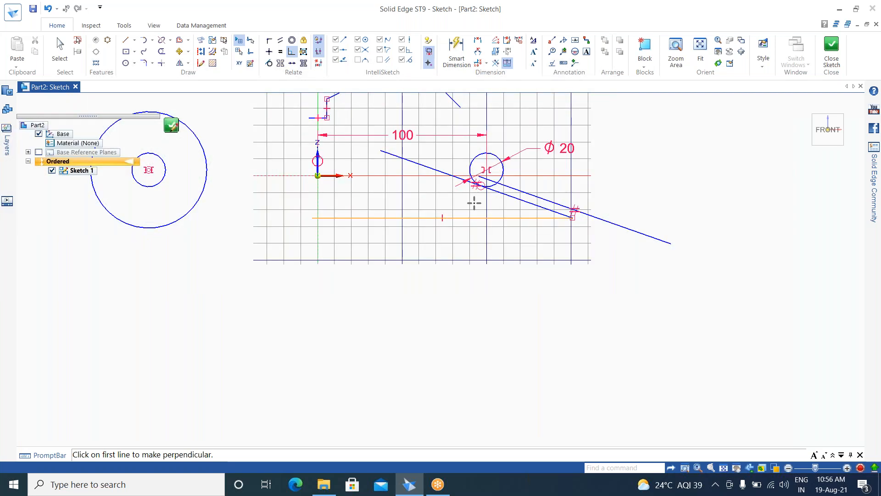
{"action": "left_click", "coordinate": [416, 163]}
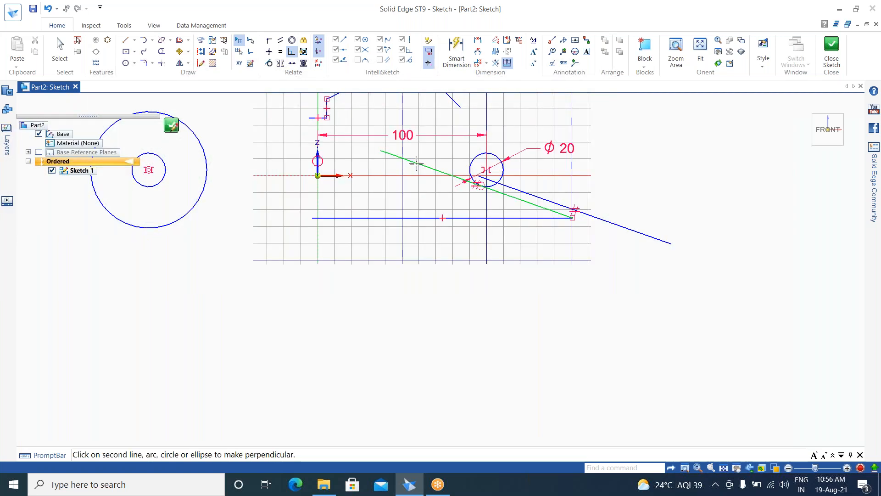
{"action": "left_click", "coordinate": [492, 218]}
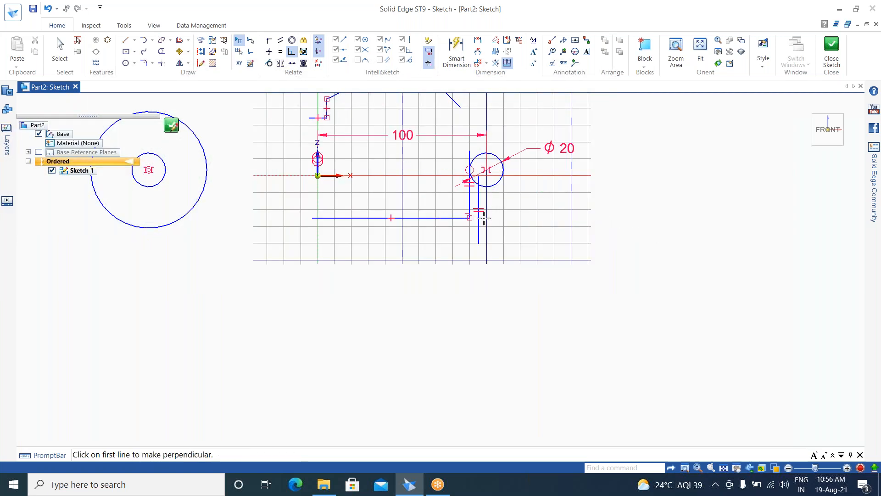
{"action": "scroll", "coordinate": [461, 188], "scroll_direction": "up", "scroll_amount": 3}
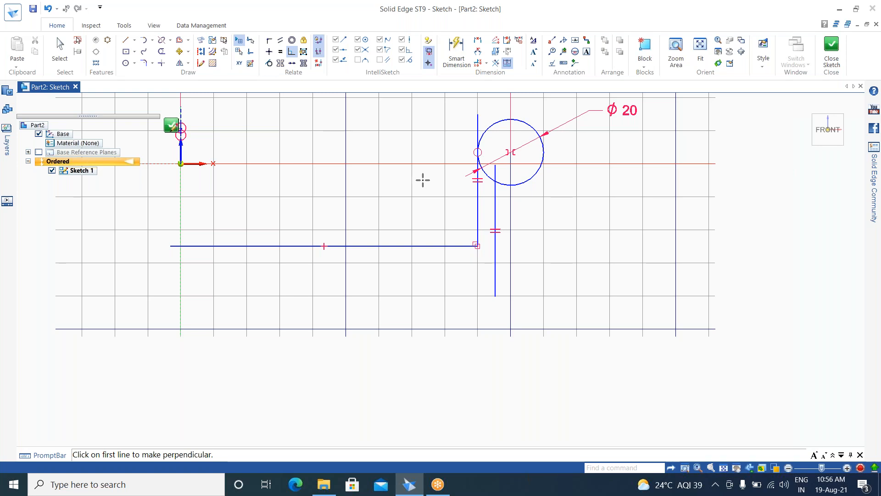
{"action": "scroll", "coordinate": [374, 209], "scroll_direction": "down", "scroll_amount": 3}
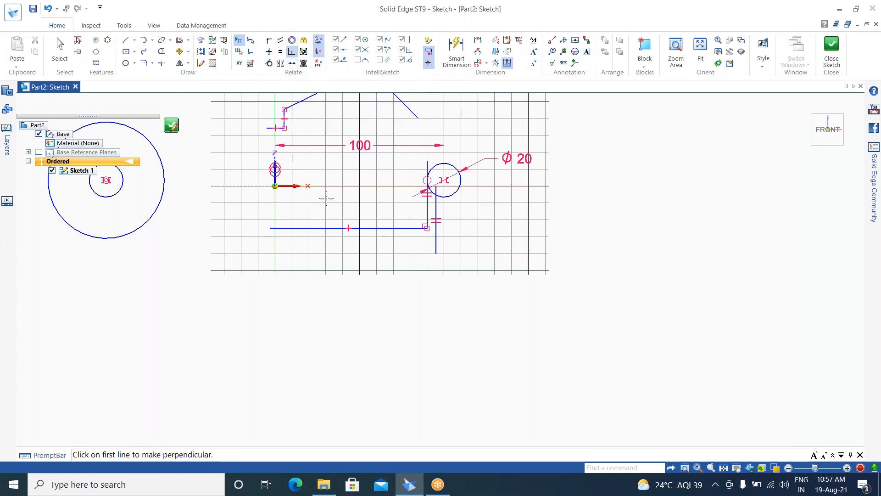
- Apply a Collinear relation to align the separate slanted line with the slanted line of the connected chain
{"action": "scroll", "coordinate": [327, 199], "scroll_direction": "down", "scroll_amount": 2}
{"action": "scroll", "coordinate": [392, 142], "scroll_direction": "up", "scroll_amount": 4}
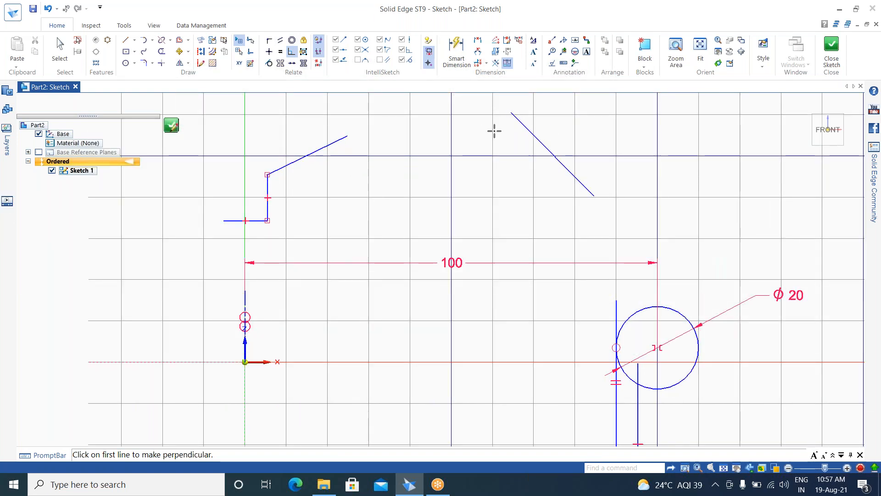
{"action": "left_click", "coordinate": [292, 63]}
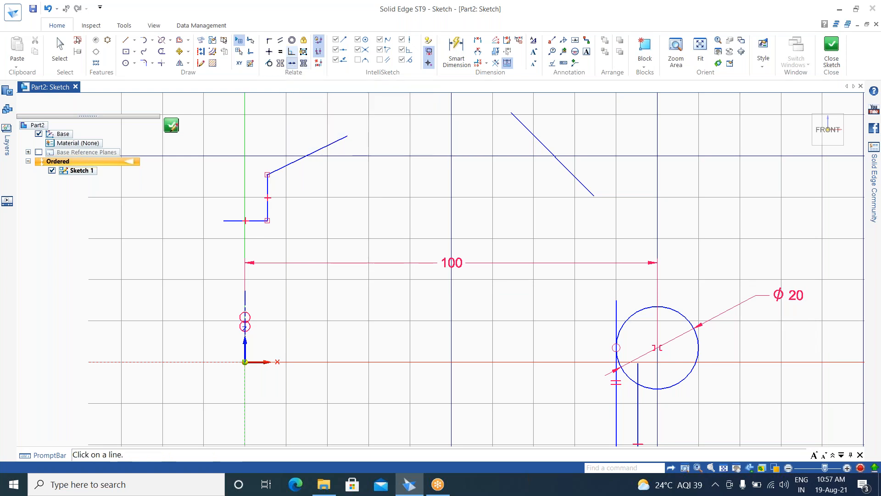
{"action": "left_click", "coordinate": [572, 175]}
{"action": "left_click", "coordinate": [302, 156]}
{"action": "scroll", "coordinate": [400, 249], "scroll_direction": "down", "scroll_amount": 2}
{"action": "scroll", "coordinate": [429, 184], "scroll_direction": "down", "scroll_amount": 2}
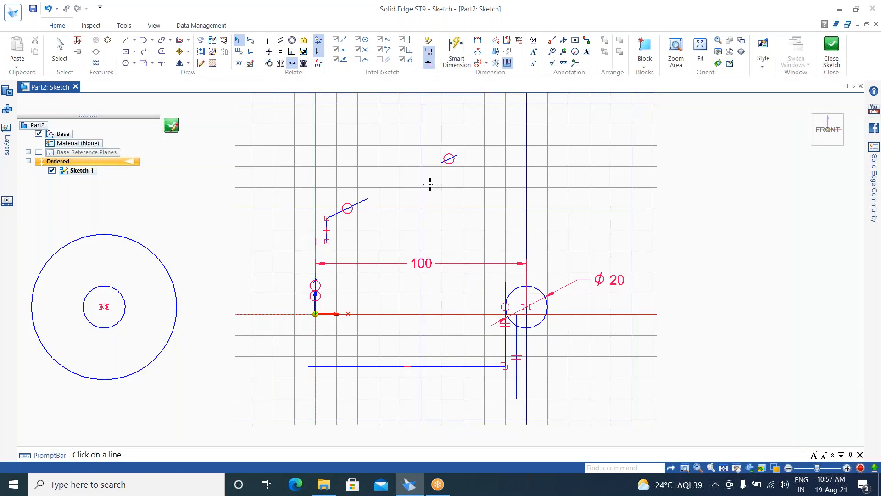
{"action": "scroll", "coordinate": [456, 151], "scroll_direction": "up", "scroll_amount": 1}
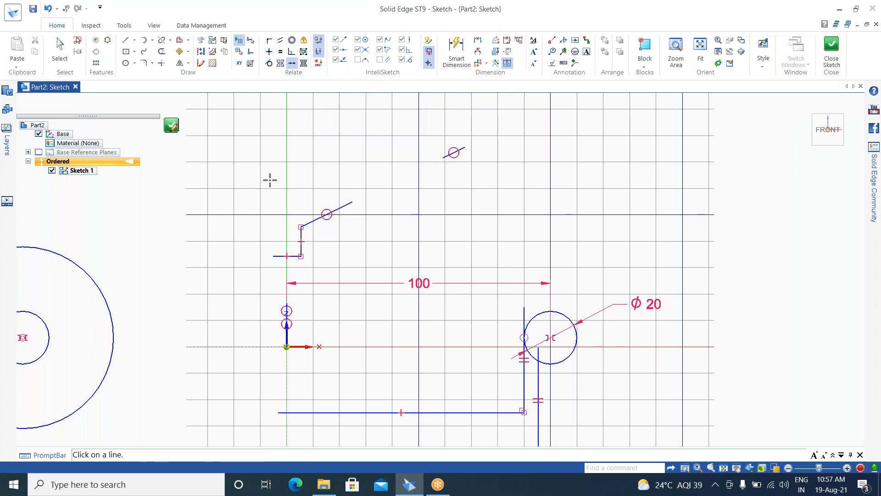
{"action": "scroll", "coordinate": [285, 198], "scroll_direction": "up", "scroll_amount": 3}
{"action": "scroll", "coordinate": [297, 205], "scroll_direction": "down", "scroll_amount": 5}
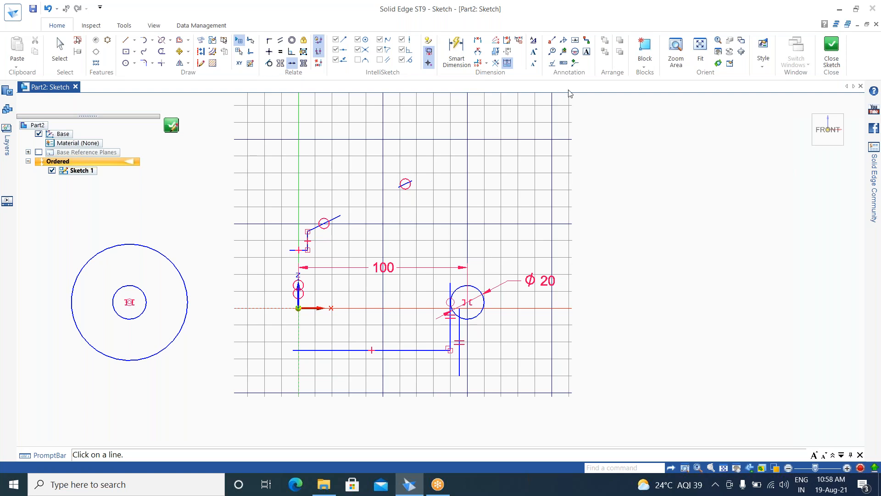
- Apply a Lock relation to the sketch elements around the Z axis and the 20 mm circle with a selection fence
{"action": "left_click", "coordinate": [303, 40]}
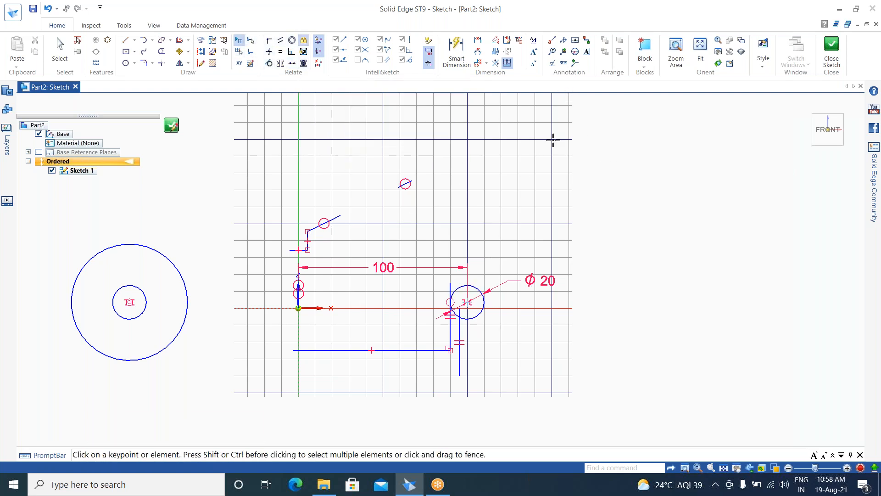
{"action": "mouse_move", "coordinate": [554, 140]}
{"action": "left_mouse_down"}
{"action": "mouse_move", "coordinate": [518, 401]}
{"action": "mouse_move", "coordinate": [261, 397]}
{"action": "left_mouse_up"}
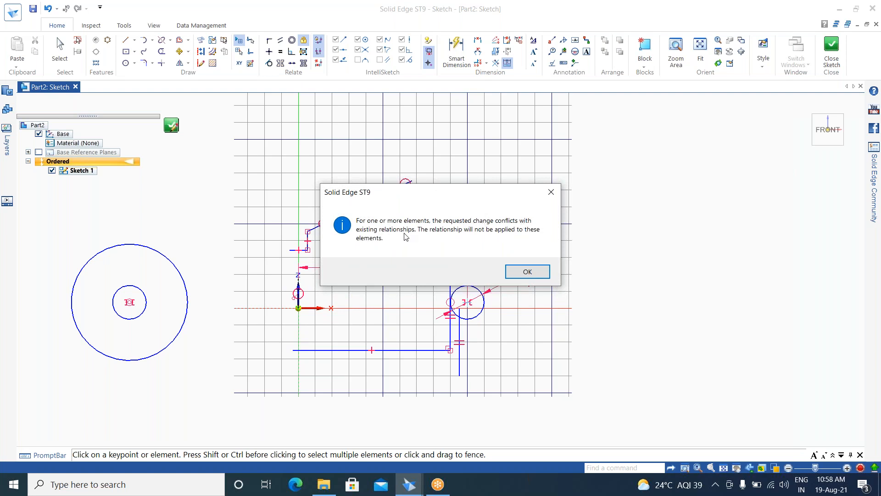
{"action": "left_click", "coordinate": [551, 193]}
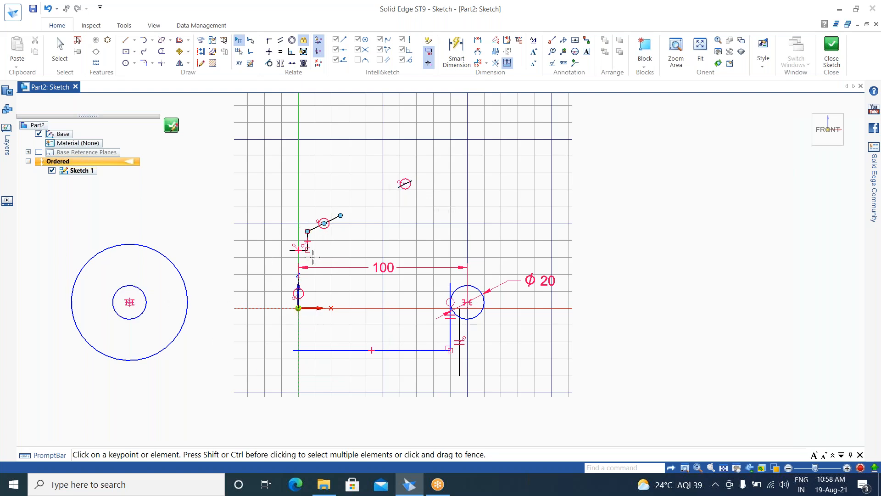
- Try to stretch the locked short horizontal line outward from its free endpoint
{"action": "scroll", "coordinate": [304, 255], "scroll_direction": "up", "scroll_amount": 2}
{"action": "scroll", "coordinate": [301, 227], "scroll_direction": "up", "scroll_amount": 1}
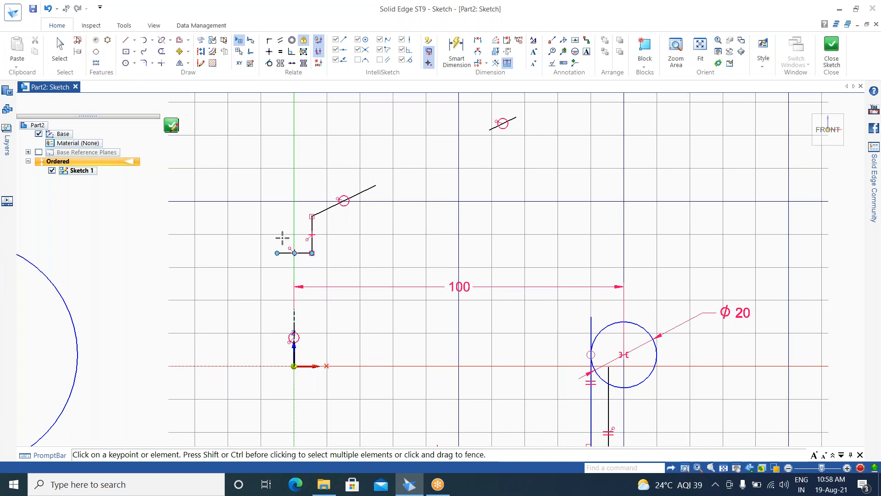
{"action": "scroll", "coordinate": [258, 265], "scroll_direction": "up", "scroll_amount": 3}
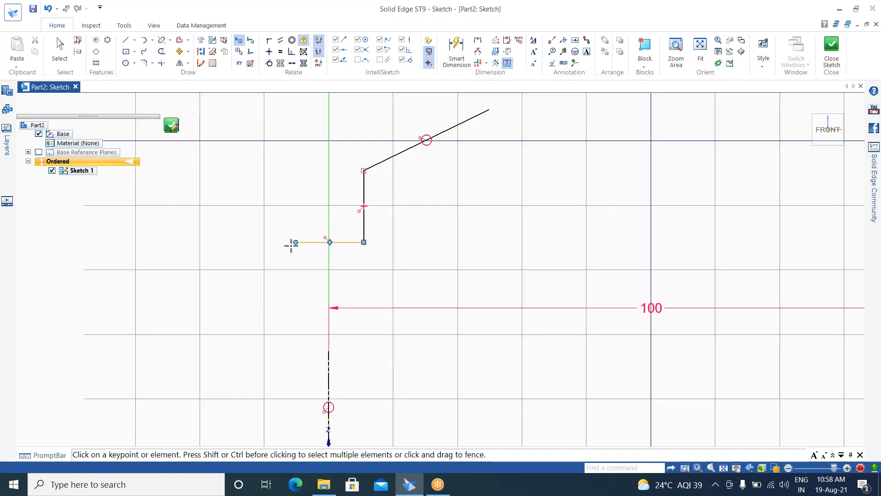
{"action": "left_click_drag", "start_coordinate": [295, 243], "coordinate": [200, 257]}
{"action": "left_click_drag", "start_coordinate": [296, 243], "coordinate": [207, 242]}
{"action": "scroll", "coordinate": [397, 311], "scroll_direction": "down", "scroll_amount": 4}
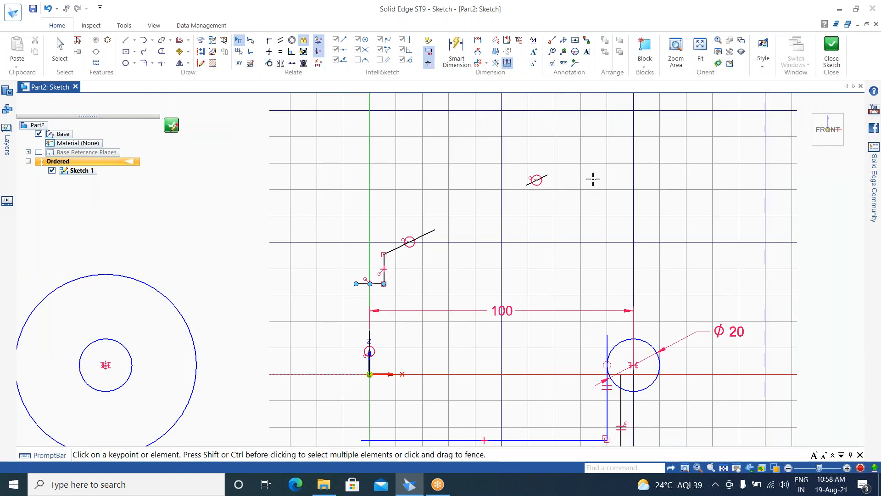
- Try to stretch the locked slanted lines and the vertical line at the origin, and undo the Lock relations
{"action": "mouse_move", "coordinate": [547, 174]}
{"action": "left_mouse_down"}
{"action": "mouse_move", "coordinate": [637, 132]}
{"action": "mouse_move", "coordinate": [544, 191]}
{"action": "left_mouse_up"}
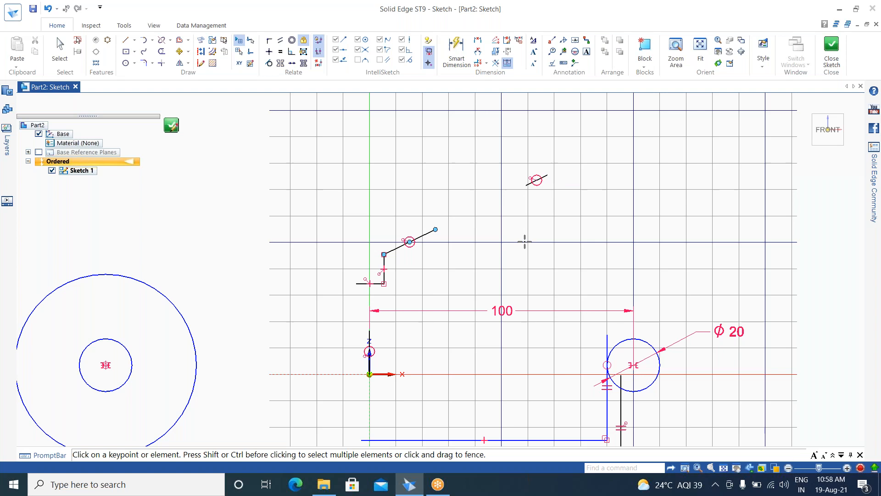
{"action": "left_click", "coordinate": [535, 180]}
{"action": "scroll", "coordinate": [535, 180], "scroll_direction": "up", "scroll_amount": 5}
{"action": "scroll", "coordinate": [535, 178], "scroll_direction": "down", "scroll_amount": 2}
{"action": "scroll", "coordinate": [535, 178], "scroll_direction": "down", "scroll_amount": 5}
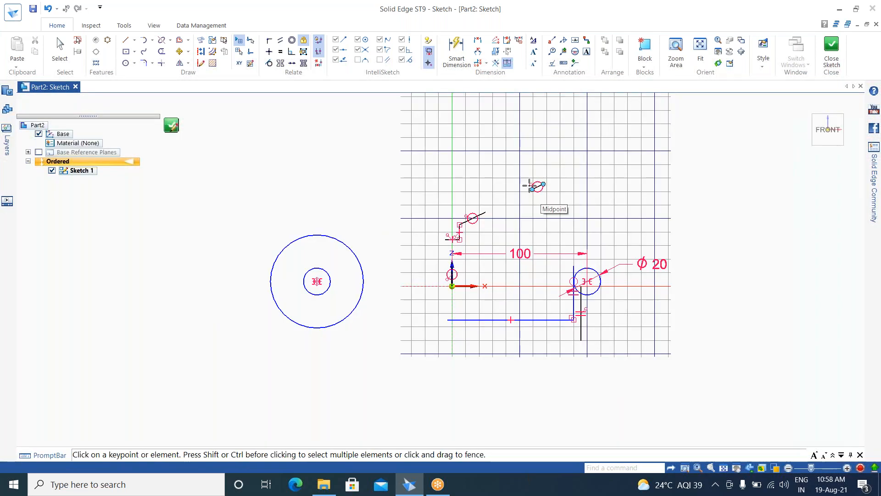
{"action": "left_click", "coordinate": [459, 232]}
{"action": "scroll", "coordinate": [469, 234], "scroll_direction": "up", "scroll_amount": 3}
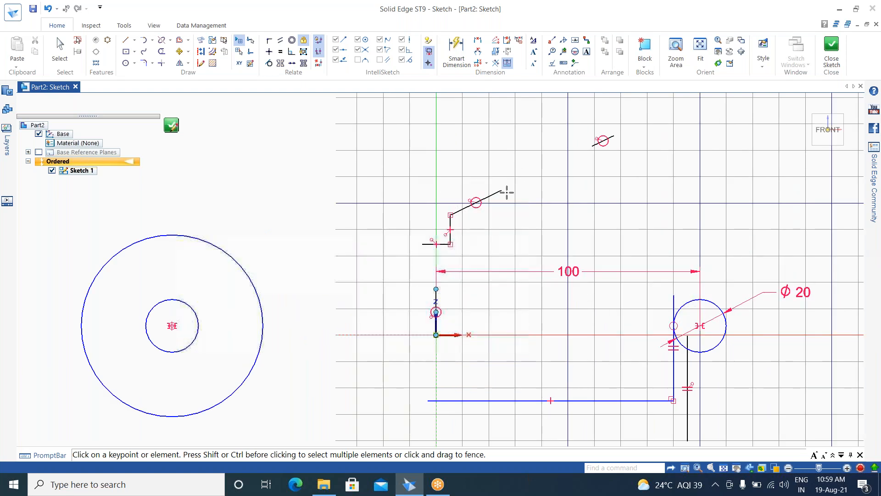
{"action": "key", "text": "Escape"}
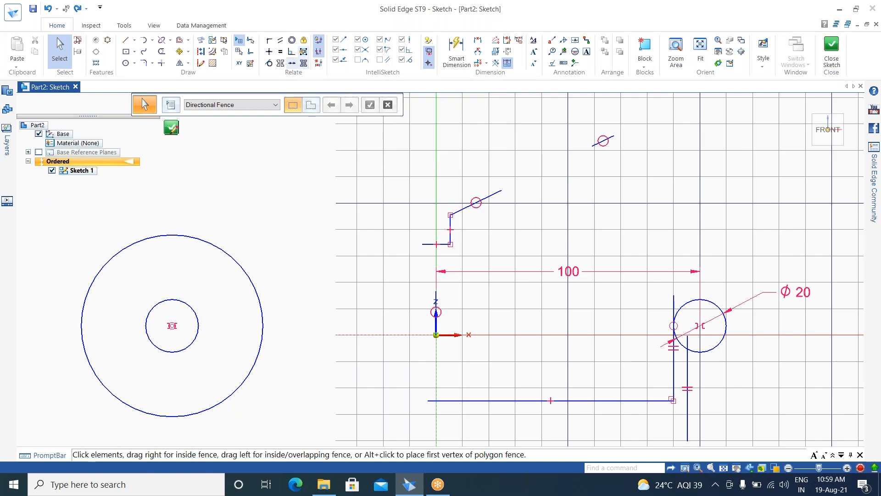
- Draw a separate slanted line at about 58° in an empty area of the sketch with the Line tool
{"action": "scroll", "coordinate": [258, 204], "scroll_direction": "down", "scroll_amount": 1}
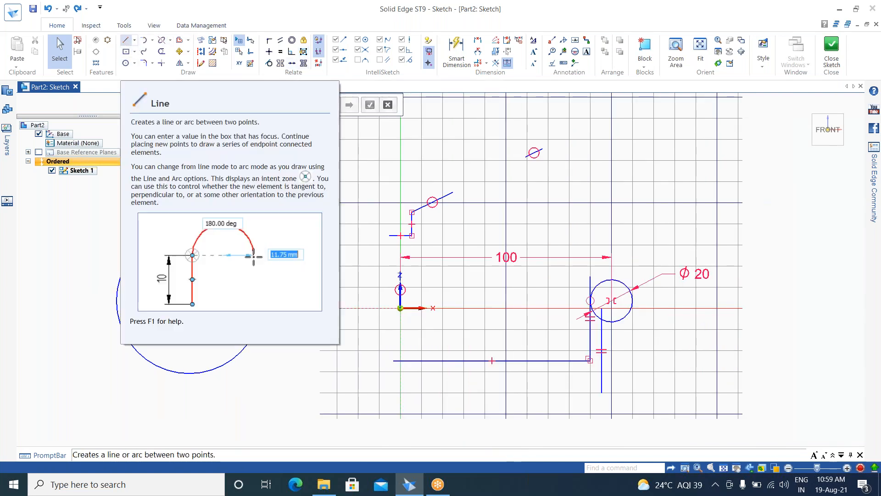
{"action": "left_click", "coordinate": [127, 45]}
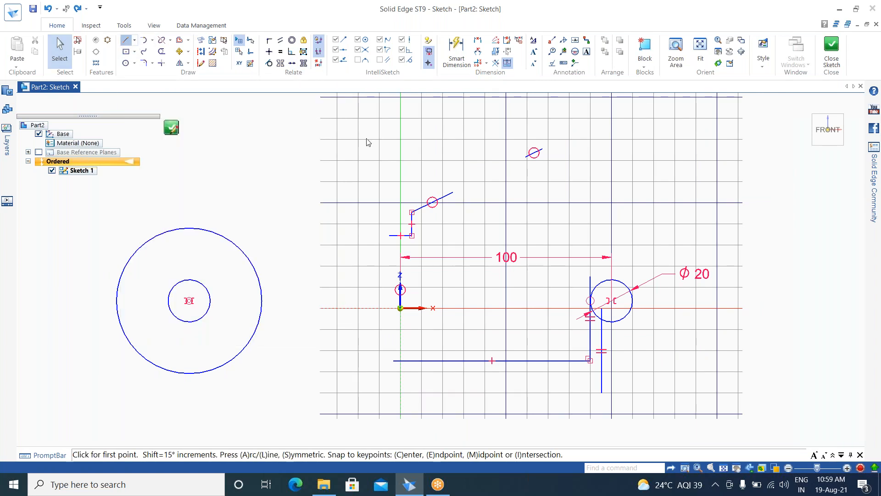
{"action": "mouse_move", "coordinate": [597, 266]}
{"action": "middle_mouse_down"}
{"action": "mouse_move", "coordinate": [315, 324]}
{"action": "mouse_move", "coordinate": [437, 277]}
{"action": "mouse_move", "coordinate": [715, 219]}
{"action": "middle_mouse_up"}
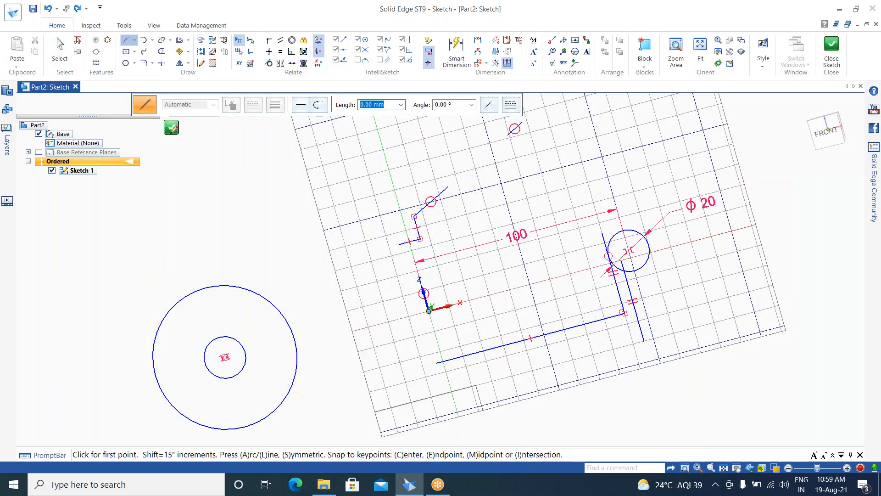
{"action": "key", "text": "ctrl+h"}
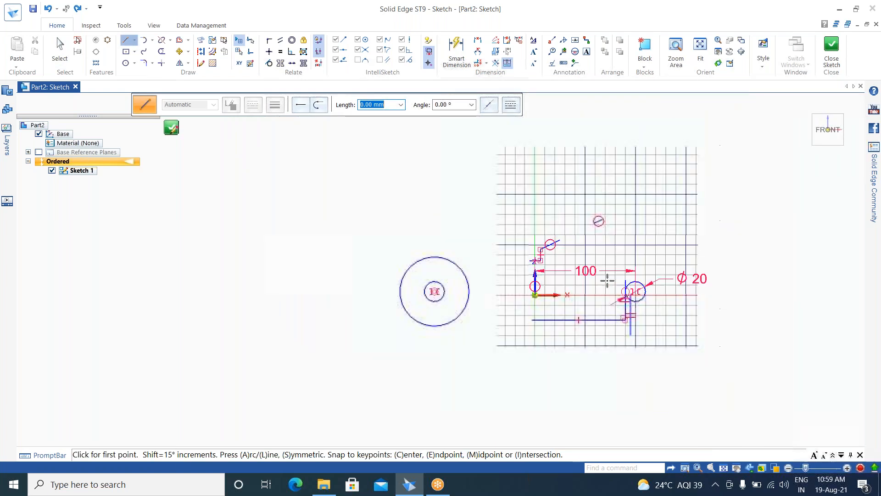
{"action": "scroll", "coordinate": [649, 179], "scroll_direction": "up", "scroll_amount": 10}
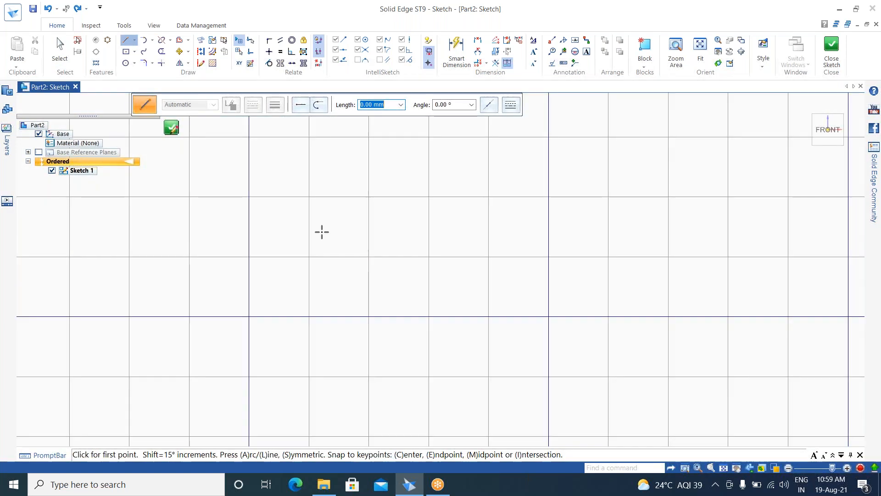
{"action": "left_click", "coordinate": [173, 336]}
{"action": "left_click", "coordinate": [260, 193]}
{"action": "right_click", "coordinate": [346, 164]}
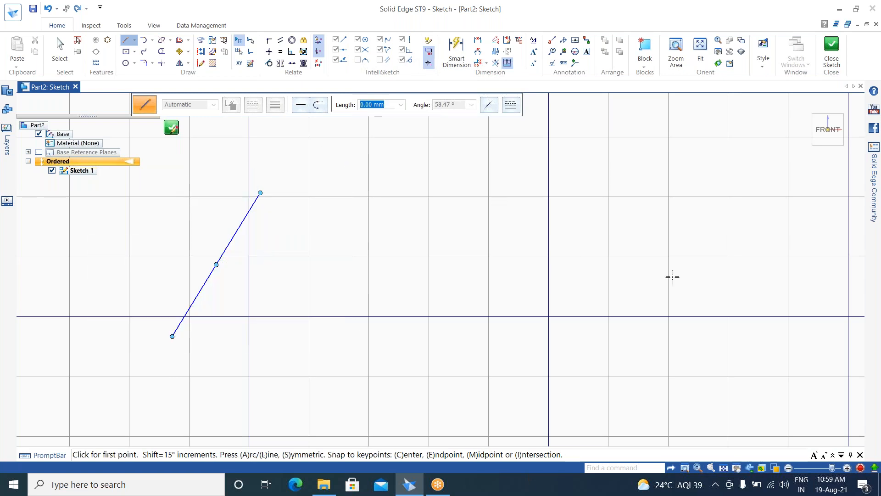
- Draw a second, unconnected line at about 130°, leaning toward the first one, and end the Line command
{"action": "left_click", "coordinate": [619, 343]}
{"action": "left_click", "coordinate": [532, 240]}
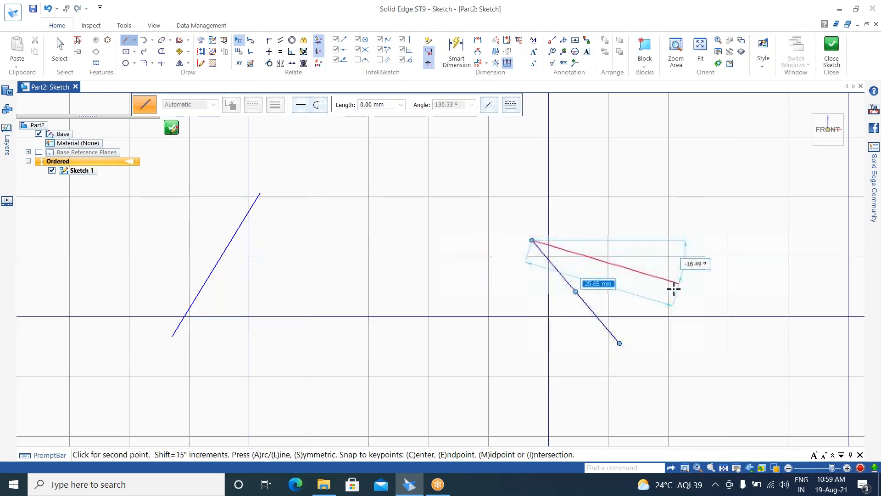
{"action": "right_click", "coordinate": [670, 257]}
{"action": "key", "text": "Escape"}
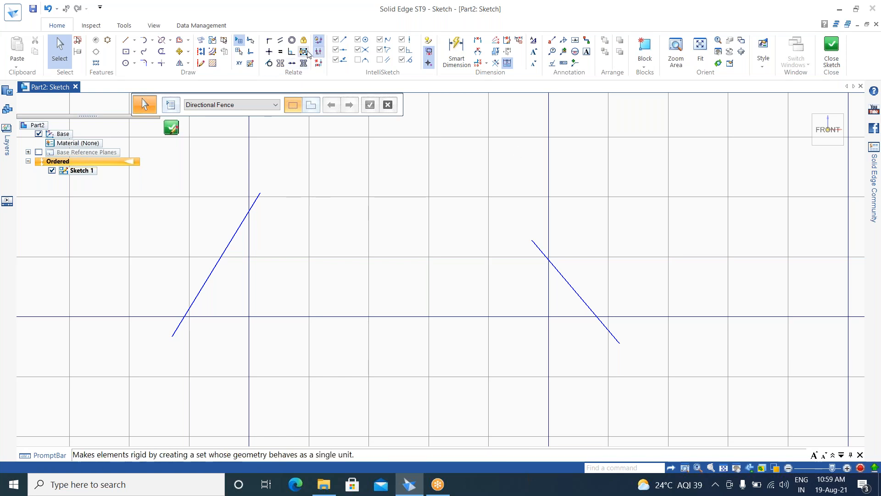
- Move each of the two separate sketch lines independently to a new position in the sketch
{"action": "left_click", "coordinate": [567, 281]}
{"action": "mouse_move", "coordinate": [569, 285]}
{"action": "left_mouse_down"}
{"action": "mouse_move", "coordinate": [671, 193]}
{"action": "mouse_move", "coordinate": [759, 287]}
{"action": "mouse_move", "coordinate": [615, 403]}
{"action": "mouse_move", "coordinate": [544, 235]}
{"action": "mouse_move", "coordinate": [669, 252]}
{"action": "mouse_move", "coordinate": [651, 281]}
{"action": "mouse_move", "coordinate": [456, 287]}
{"action": "mouse_move", "coordinate": [465, 338]}
{"action": "left_mouse_up"}
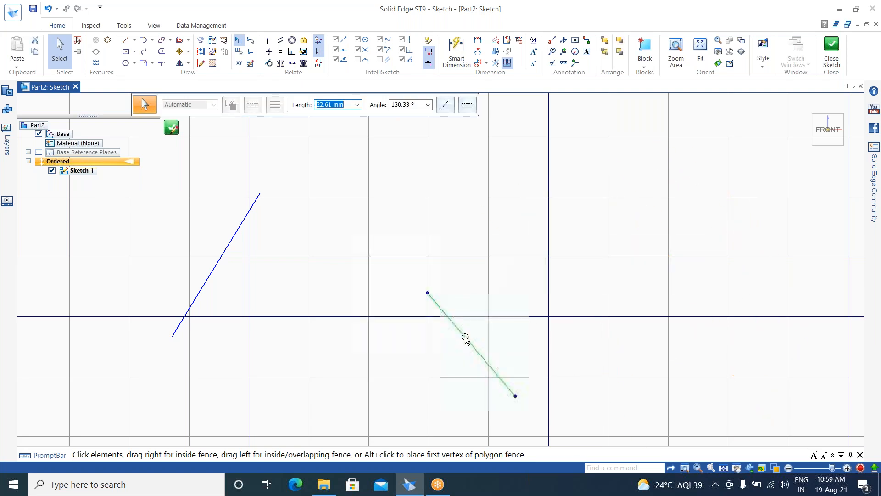
{"action": "left_click", "coordinate": [228, 247]}
{"action": "mouse_move", "coordinate": [229, 247]}
{"action": "left_mouse_down"}
{"action": "mouse_move", "coordinate": [633, 267]}
{"action": "mouse_move", "coordinate": [718, 197]}
{"action": "mouse_move", "coordinate": [715, 174]}
{"action": "left_mouse_up"}
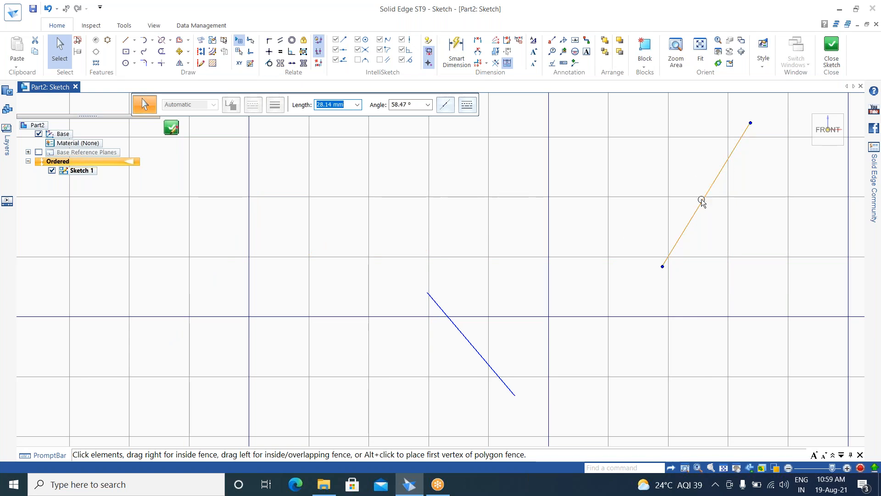
- Reshape the upper line by its endpoints to about 18.3 mm, then reposition the other line and shorten it to about 17 mm
{"action": "left_click_drag", "start_coordinate": [661, 266], "coordinate": [455, 214]}
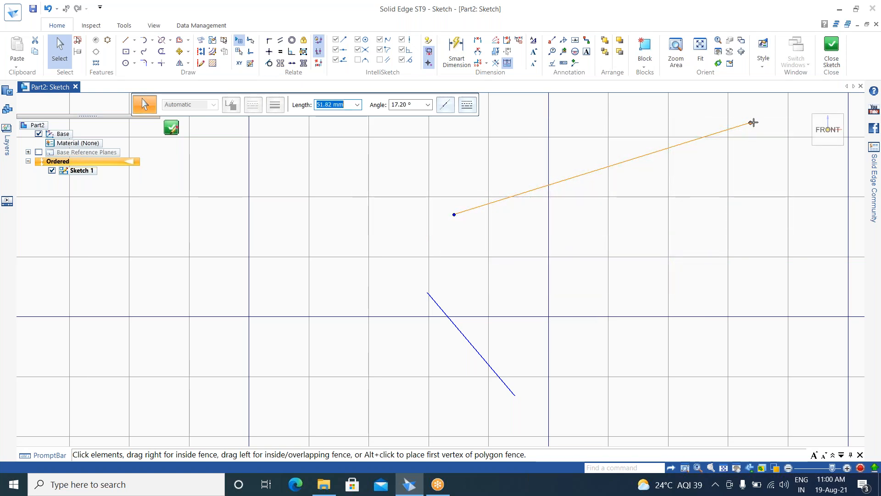
{"action": "left_click_drag", "start_coordinate": [747, 122], "coordinate": [558, 182]}
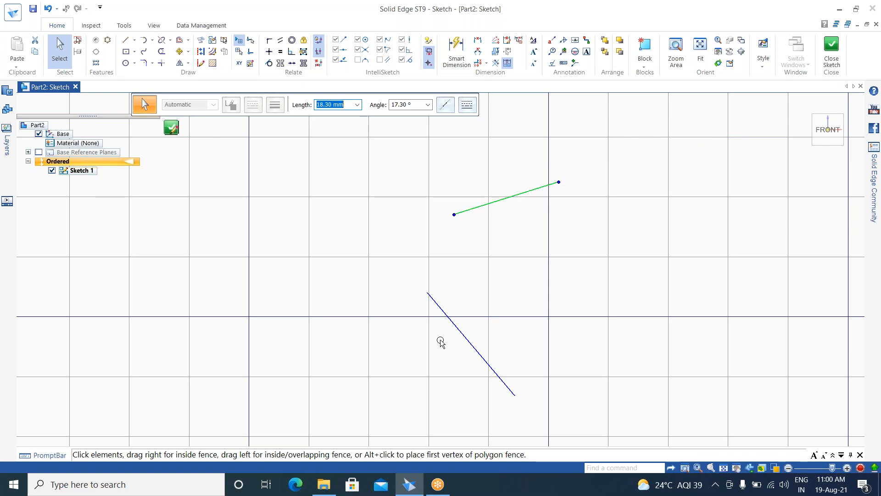
{"action": "left_click_drag", "start_coordinate": [459, 330], "coordinate": [667, 258]}
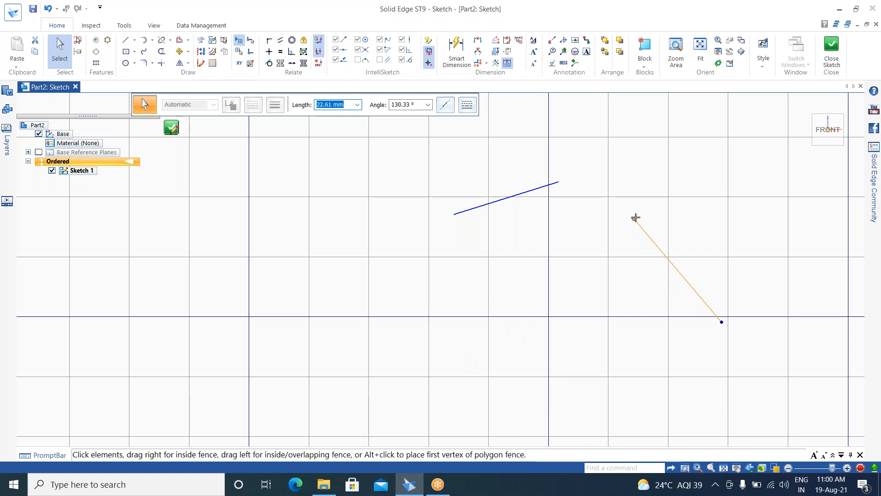
{"action": "left_click_drag", "start_coordinate": [634, 219], "coordinate": [656, 243]}
{"action": "key", "text": "Escape"}
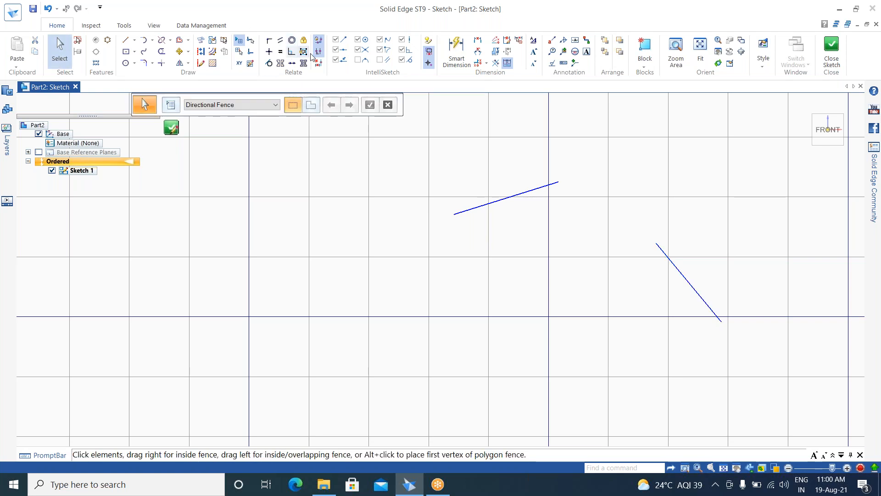
- Apply a Rigid Set relation to the two separate lines
{"action": "left_click", "coordinate": [305, 52]}
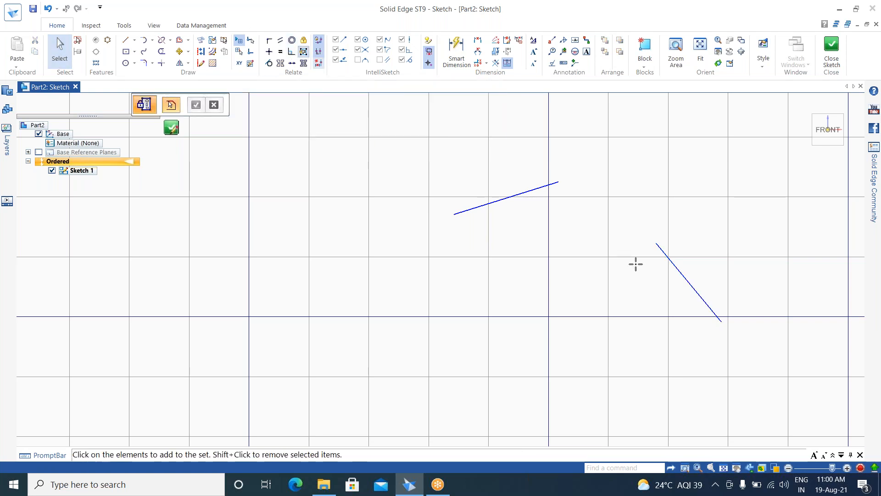
{"action": "left_click", "coordinate": [684, 273]}
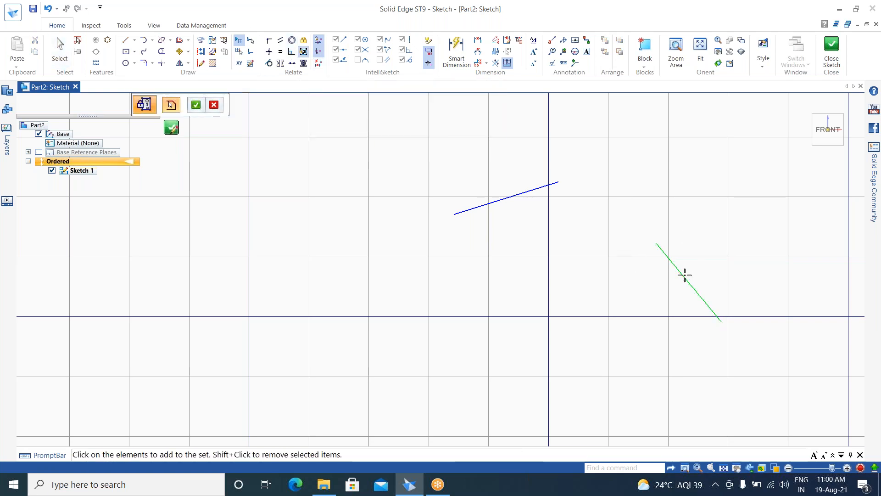
{"action": "left_click", "coordinate": [512, 195]}
{"action": "right_click", "coordinate": [319, 203]}
{"action": "key", "text": "Escape"}
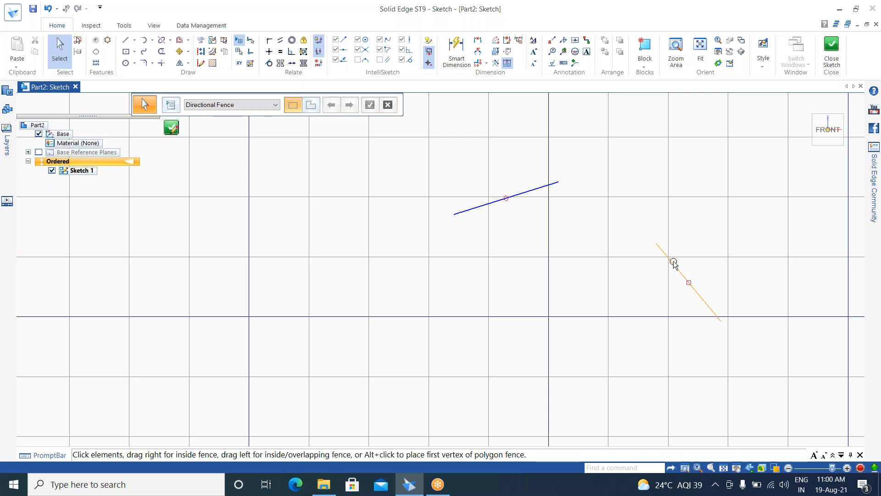
- Move the rigid set around the sketch by its steeper line, placing it in the upper part of the sketch
{"action": "left_click_drag", "start_coordinate": [671, 261], "coordinate": [616, 241]}
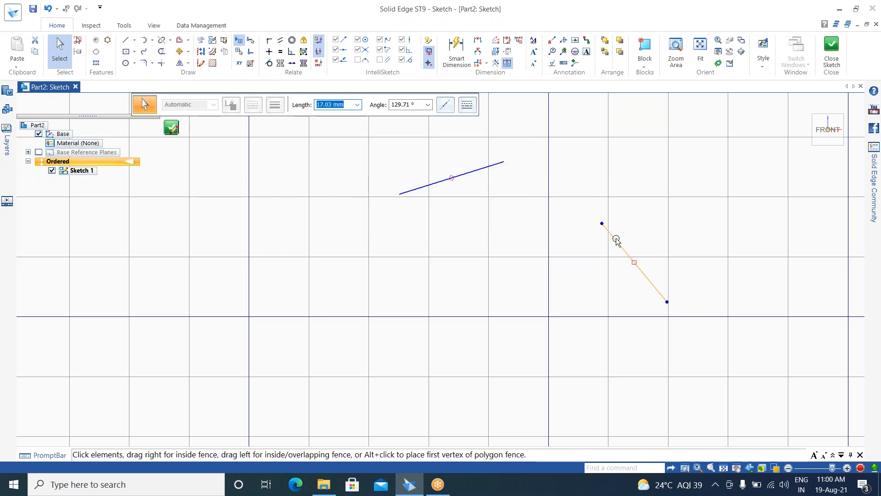
{"action": "left_click_drag", "start_coordinate": [617, 241], "coordinate": [579, 277]}
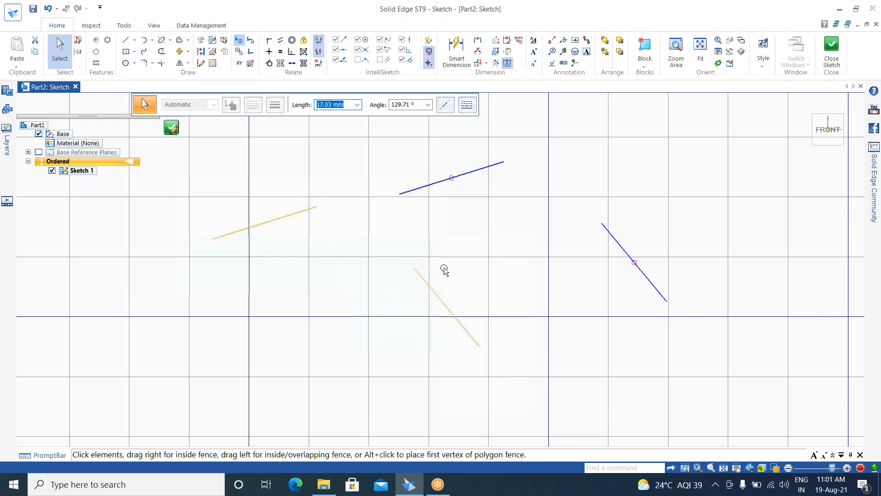
{"action": "left_click", "coordinate": [415, 268]}
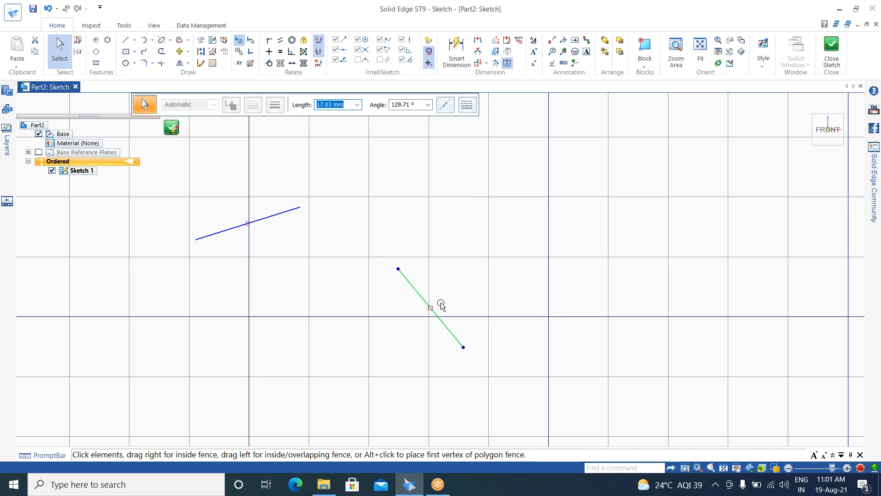
{"action": "mouse_move", "coordinate": [425, 288]}
{"action": "left_mouse_down"}
{"action": "mouse_move", "coordinate": [564, 222]}
{"action": "mouse_move", "coordinate": [634, 240]}
{"action": "left_mouse_up"}
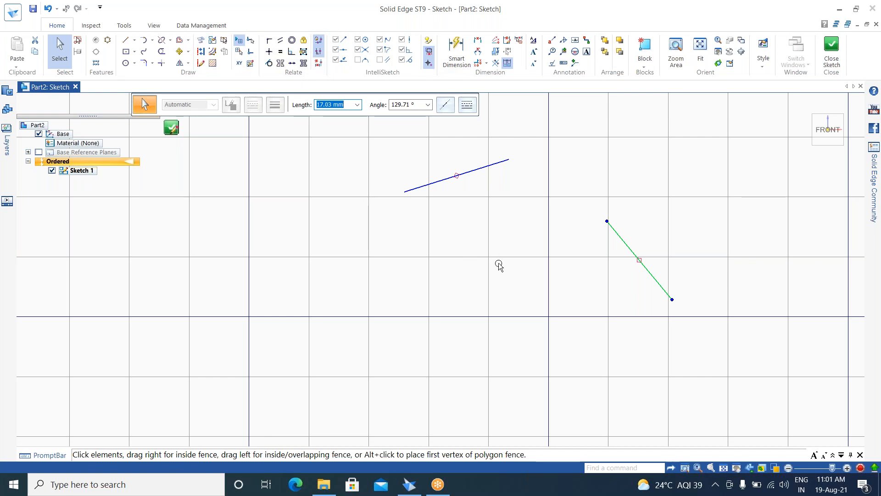
- Sketch two connected lines beside the rigid set, the first rising about 26 mm at about 28° and the second sloping down from its end
{"action": "left_click", "coordinate": [126, 41]}
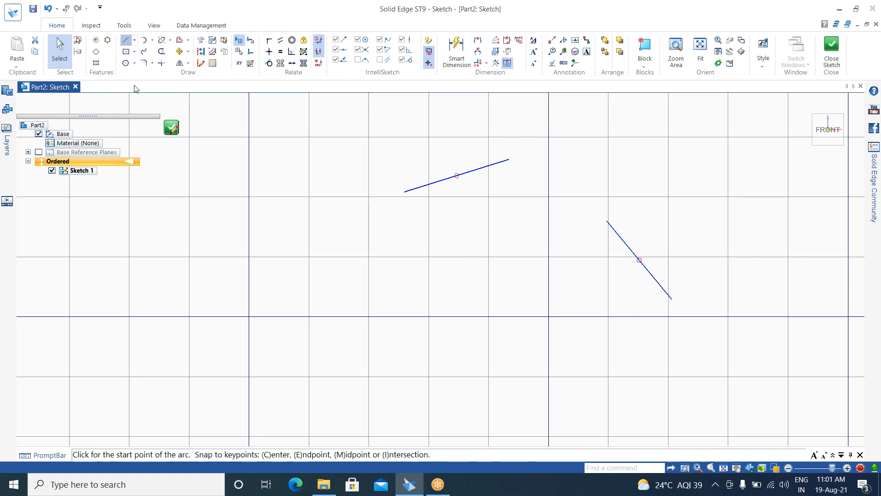
{"action": "left_click", "coordinate": [150, 305]}
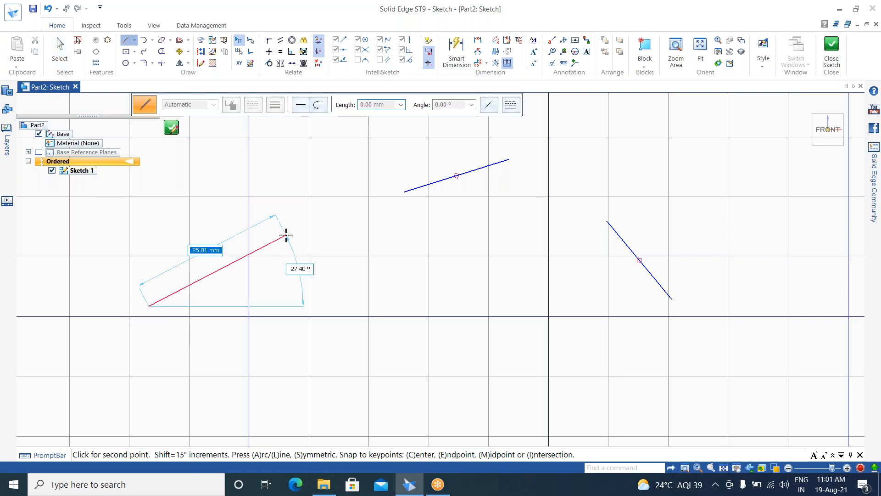
{"action": "left_click", "coordinate": [286, 233]}
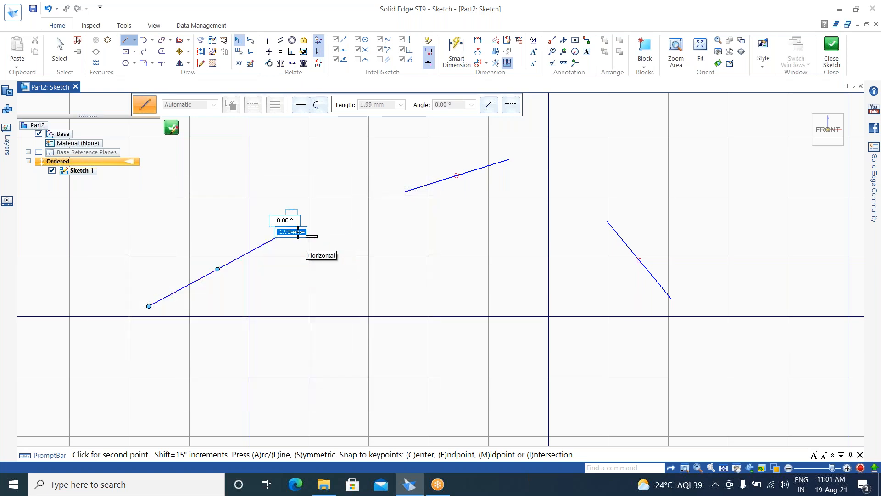
{"action": "left_click", "coordinate": [344, 290]}
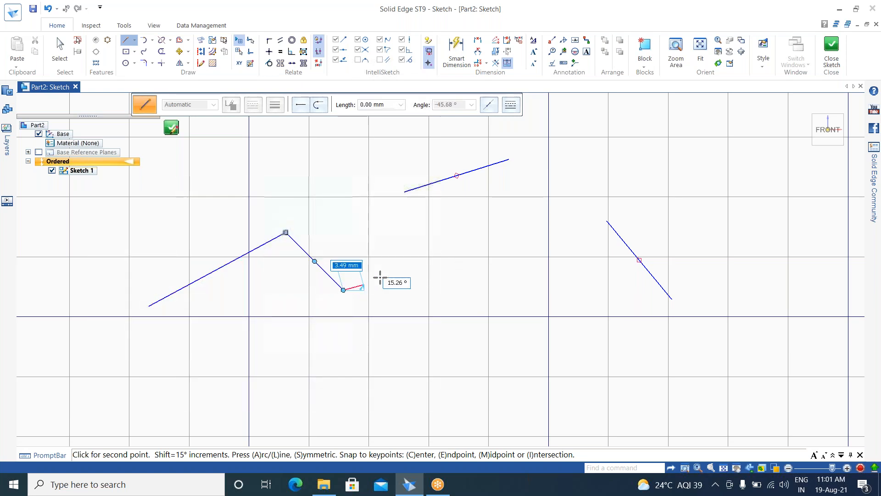
{"action": "right_click", "coordinate": [402, 257]}
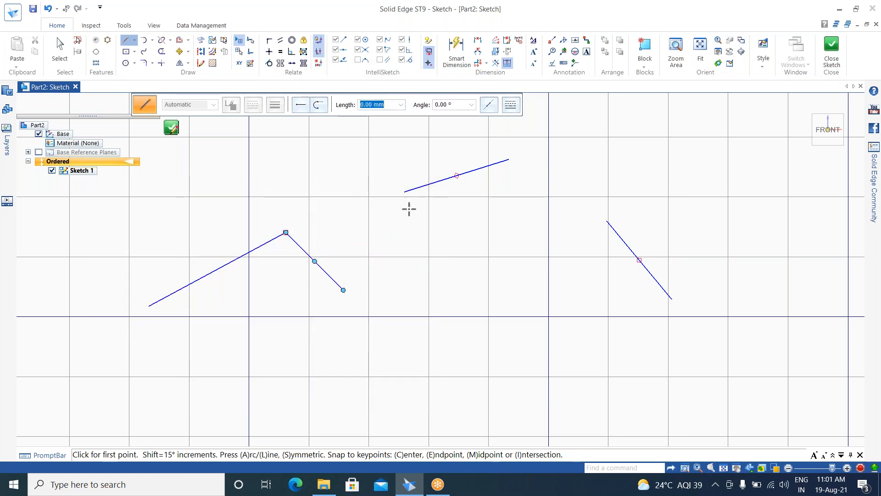
{"action": "key", "text": "Escape"}
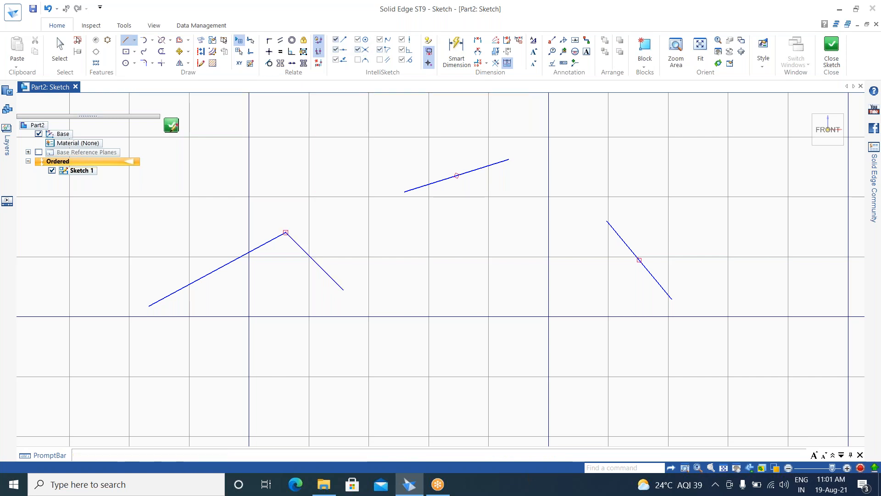
- Turn off all active IntelliSketch options, including endpoint, midpoint, point-on, center, intersection, curve control vertex, tangent, perpendicular and horizontal/vertical recognition
{"action": "left_click", "coordinate": [336, 40]}
{"action": "left_click", "coordinate": [336, 50]}
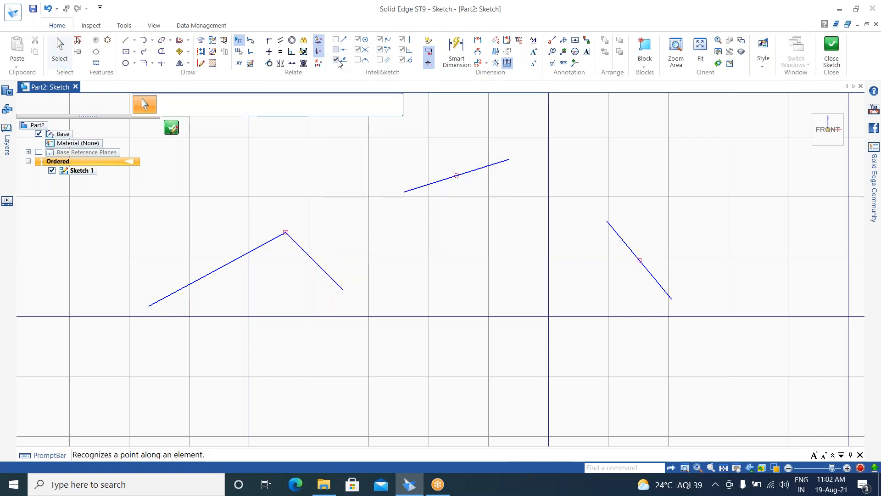
{"action": "left_click", "coordinate": [335, 60]}
{"action": "left_click", "coordinate": [358, 49]}
{"action": "left_click", "coordinate": [358, 40]}
{"action": "left_click", "coordinate": [380, 40]}
{"action": "left_click", "coordinate": [380, 50]}
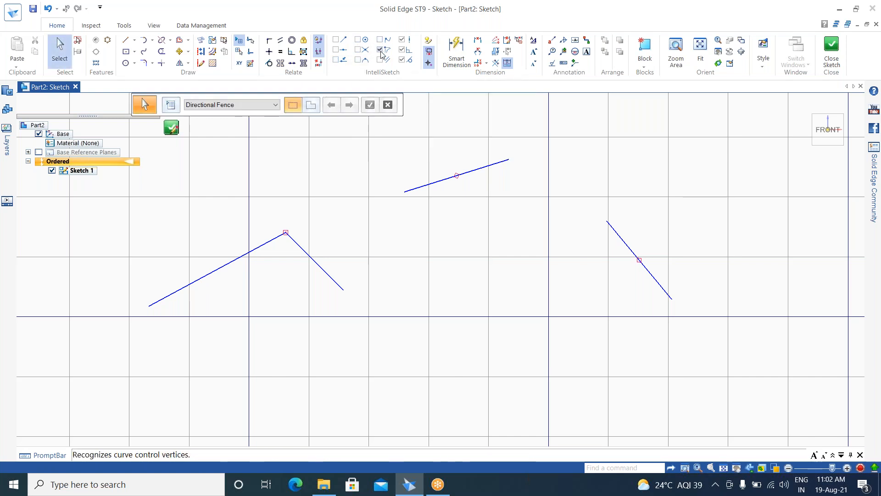
{"action": "left_click", "coordinate": [401, 59]}
{"action": "left_click", "coordinate": [402, 49]}
{"action": "left_click", "coordinate": [402, 40]}
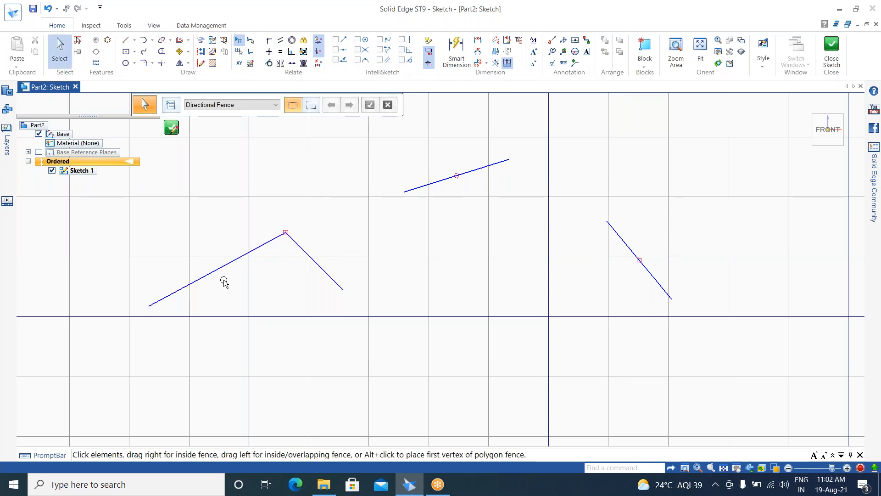
{"action": "left_click", "coordinate": [217, 267]}
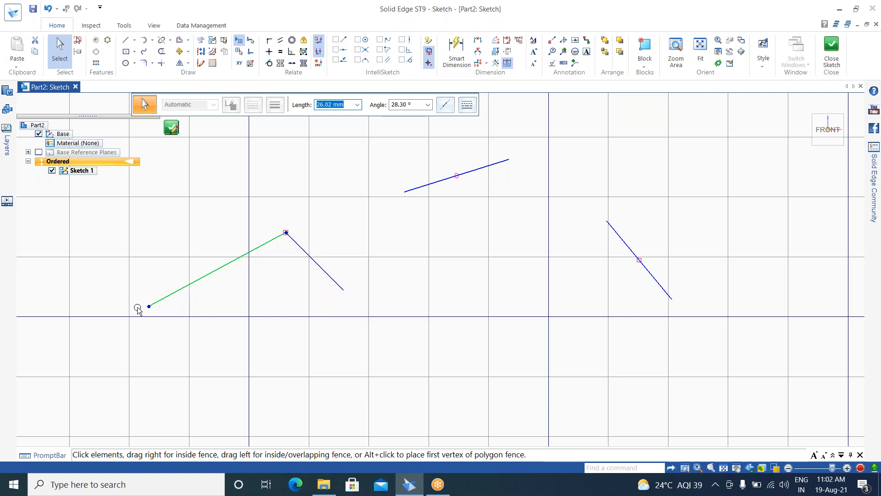
{"action": "left_click", "coordinate": [288, 189]}
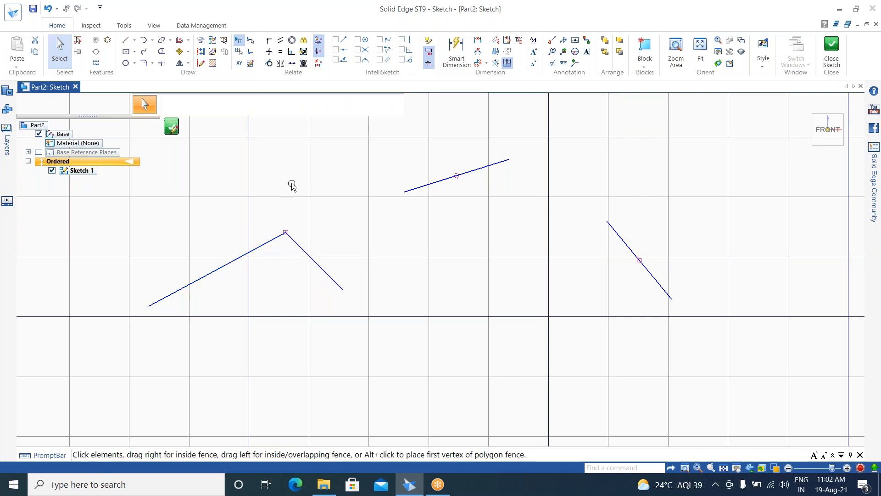
- Start the Line command and enable endpoint and midpoint recognition in IntelliSketch
{"action": "left_click", "coordinate": [126, 42]}
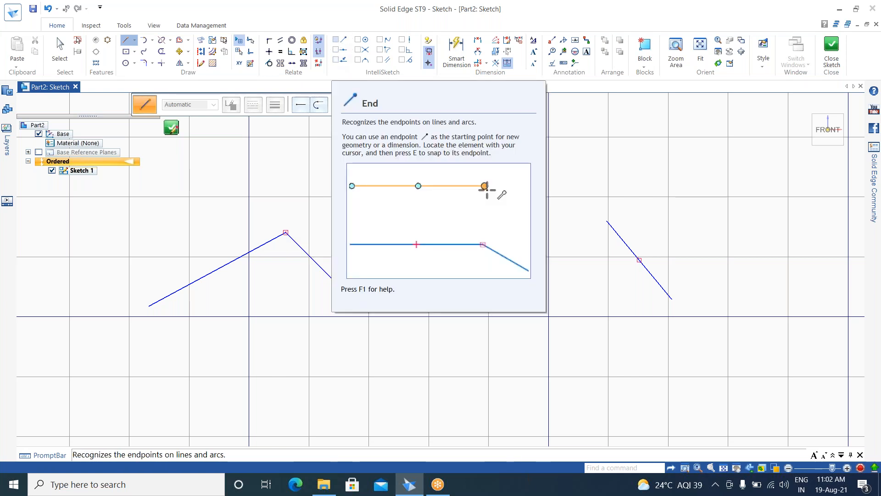
{"action": "left_click", "coordinate": [339, 39]}
{"action": "left_click", "coordinate": [340, 49]}
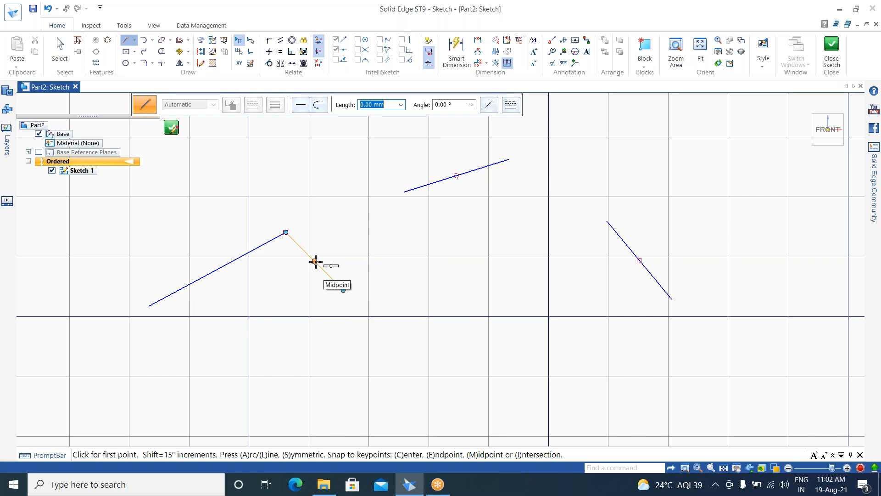
- Sketch a circle by center point in the open area below the rigid set's two lines
{"action": "left_click", "coordinate": [125, 63]}
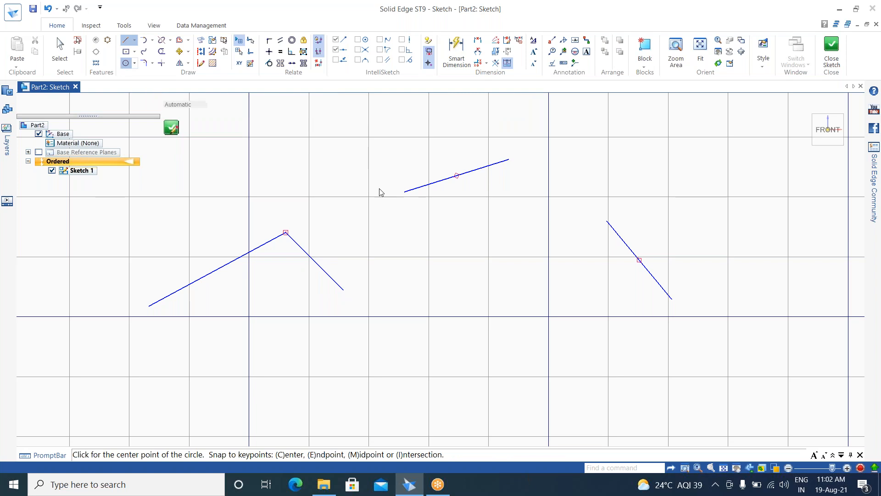
{"action": "left_click", "coordinate": [510, 334]}
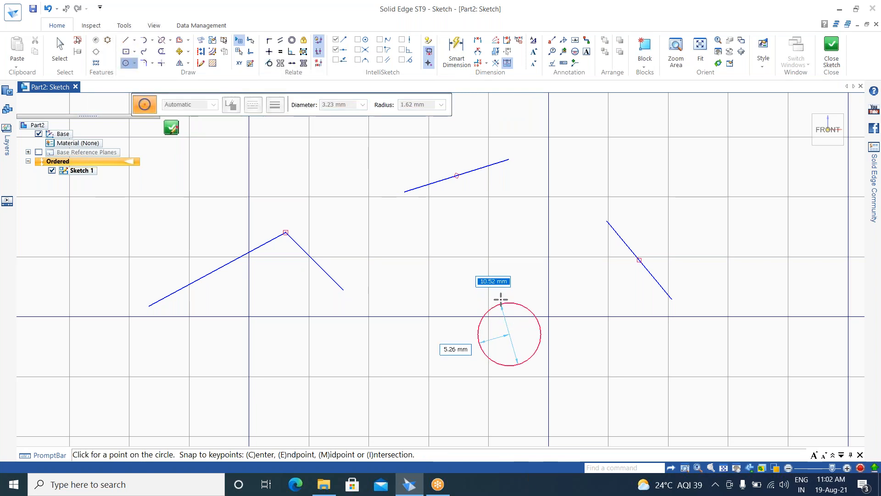
{"action": "left_click", "coordinate": [488, 305]}
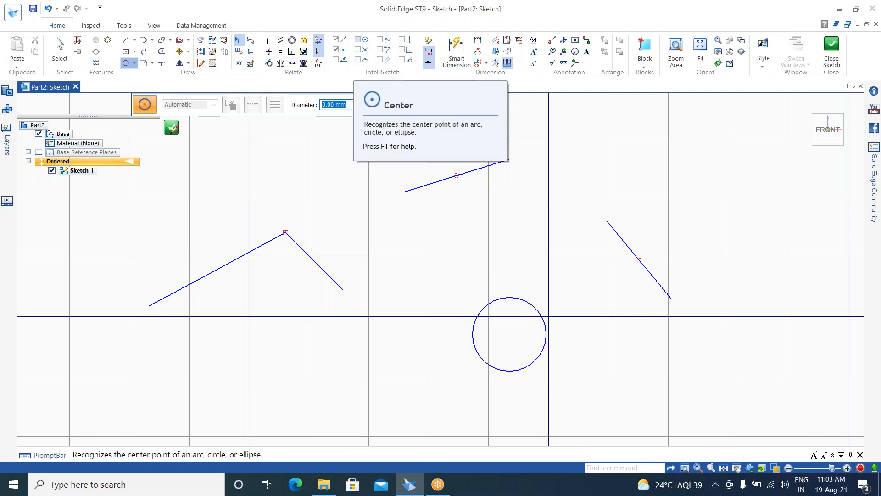
- Enable center point recognition and sketch a concentric circle about 6.25 mm in diameter inside the existing circle
{"action": "left_click", "coordinate": [359, 39]}
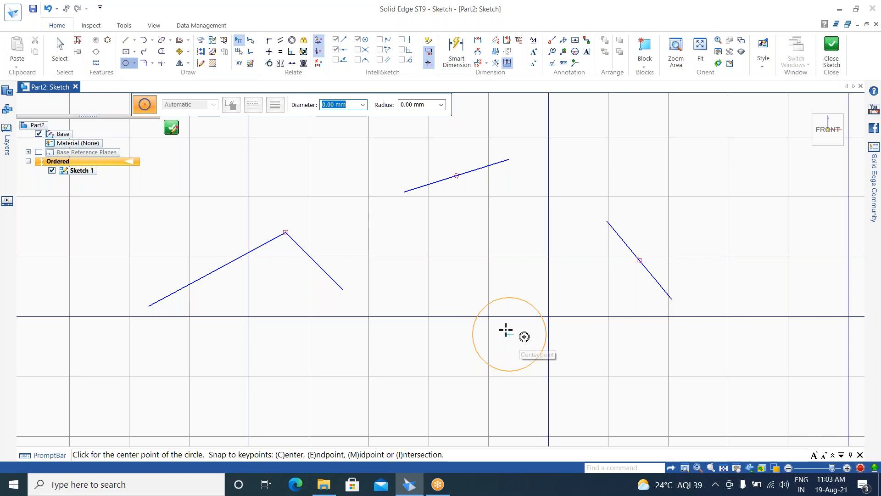
{"action": "left_click", "coordinate": [510, 333]}
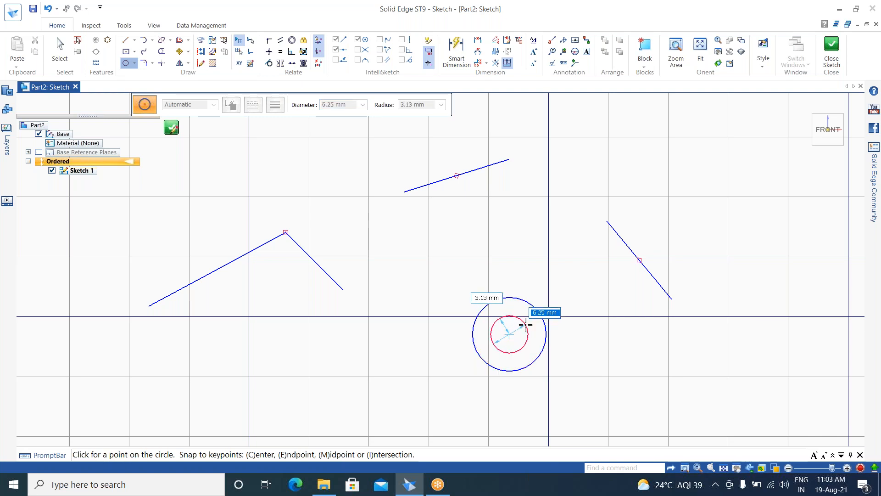
{"action": "left_click", "coordinate": [526, 325]}
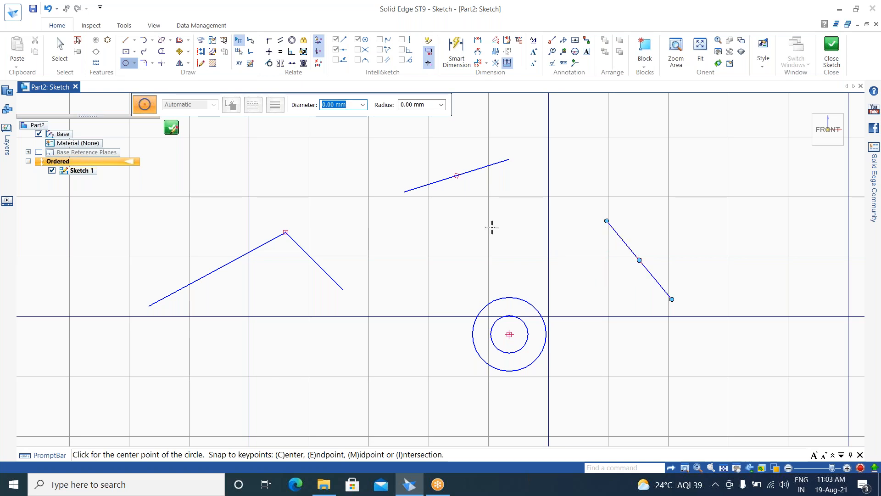
{"action": "key", "text": "Escape"}
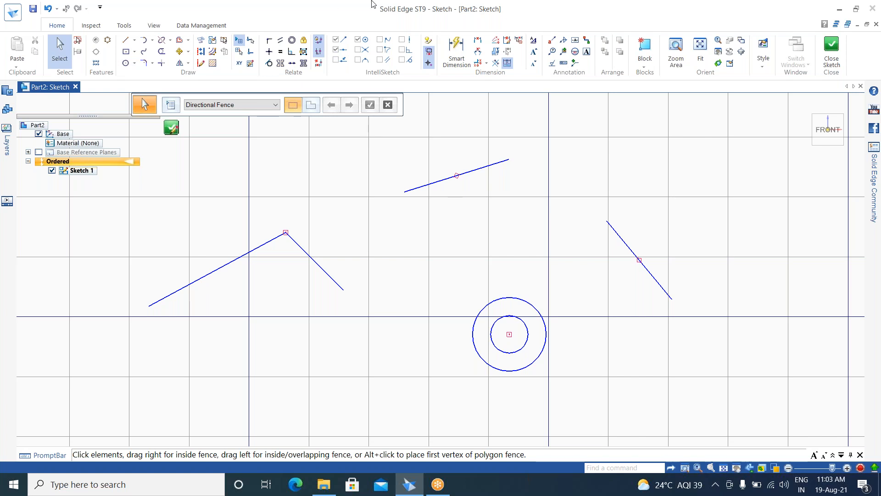
- Enable point-on-element and intersection recognition in IntelliSketch
{"action": "left_click", "coordinate": [336, 60]}
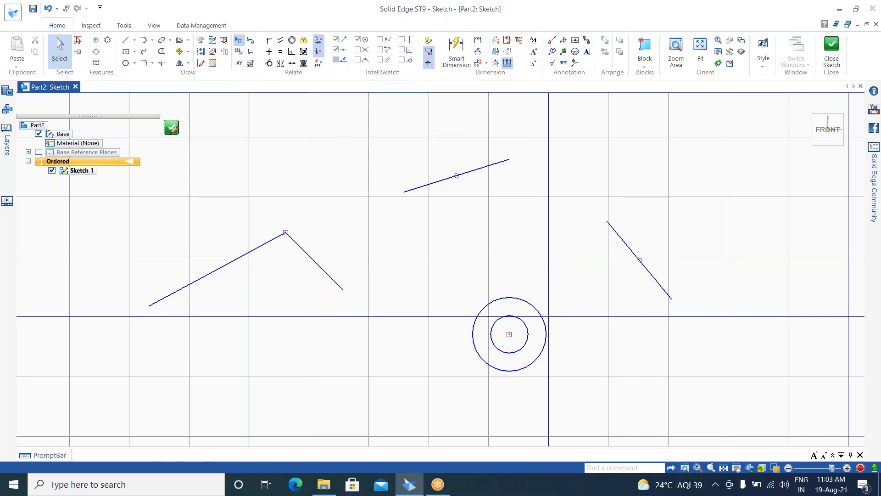
{"action": "left_click", "coordinate": [358, 50]}
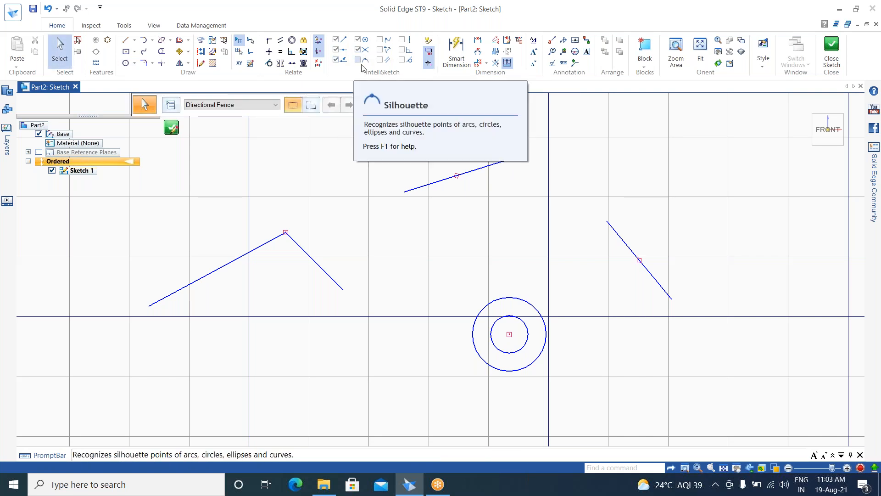
- Enable edit point, curve control vertex, parallel, perpendicular, tangent, horizontal-or-vertical and silhouette recognition in IntelliSketch
{"action": "left_click", "coordinate": [381, 40]}
{"action": "left_click", "coordinate": [402, 50]}
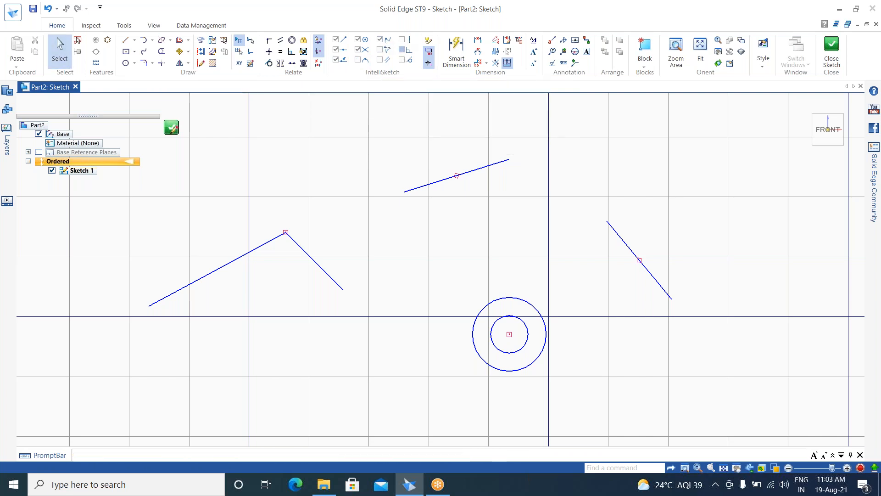
{"action": "left_click", "coordinate": [402, 60]}
{"action": "left_click", "coordinate": [402, 40]}
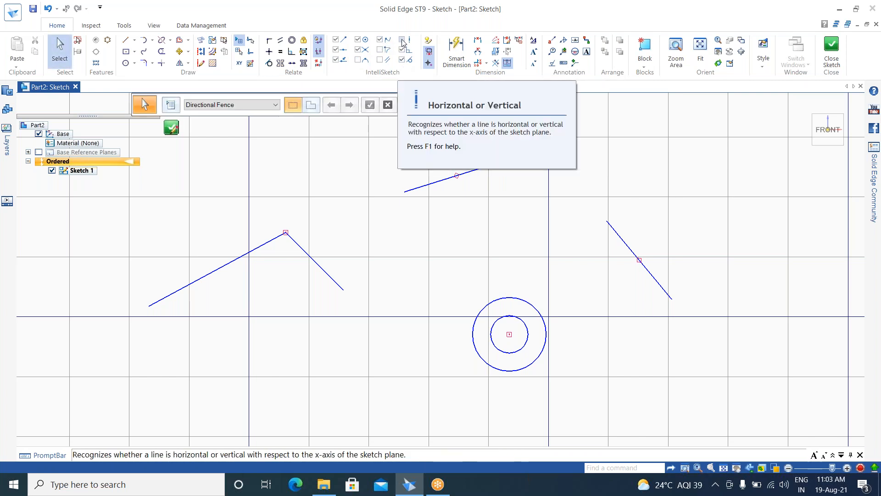
{"action": "left_click", "coordinate": [380, 49]}
{"action": "left_click", "coordinate": [380, 60]}
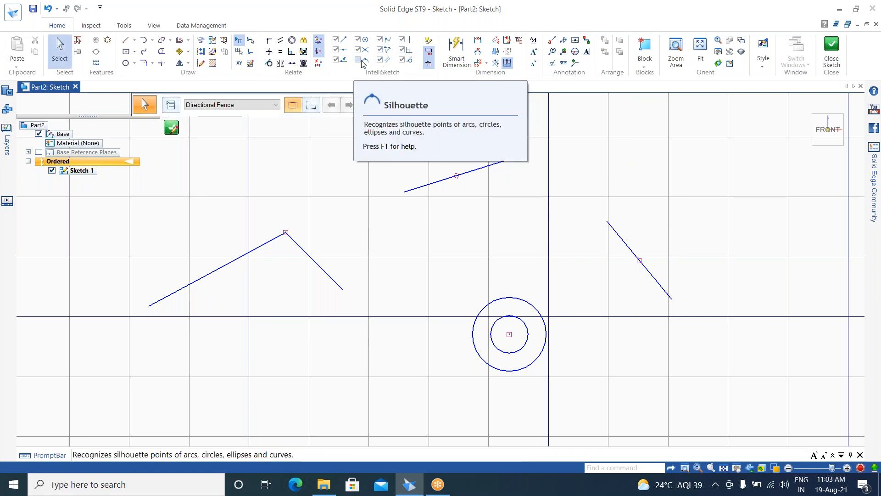
{"action": "left_click", "coordinate": [361, 59]}
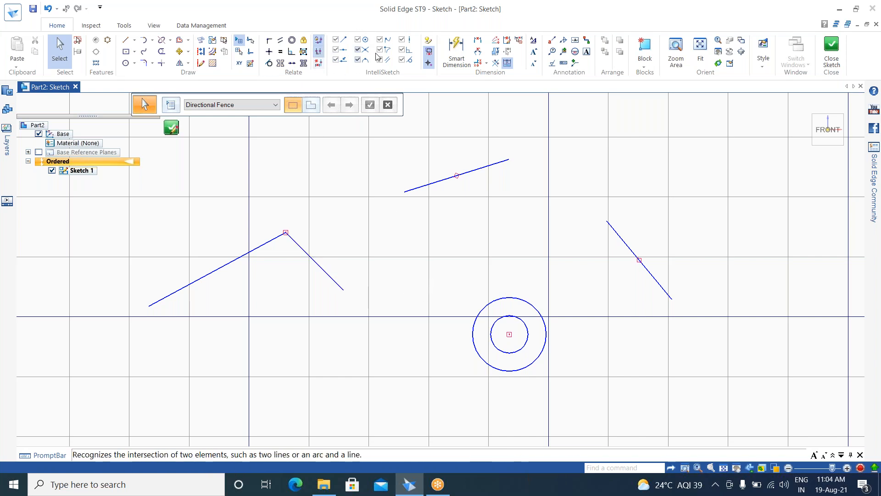
- Move the shared corner of the two connected lines up and to the left, making the right-hand line about 24 mm long
{"action": "left_click", "coordinate": [312, 259]}
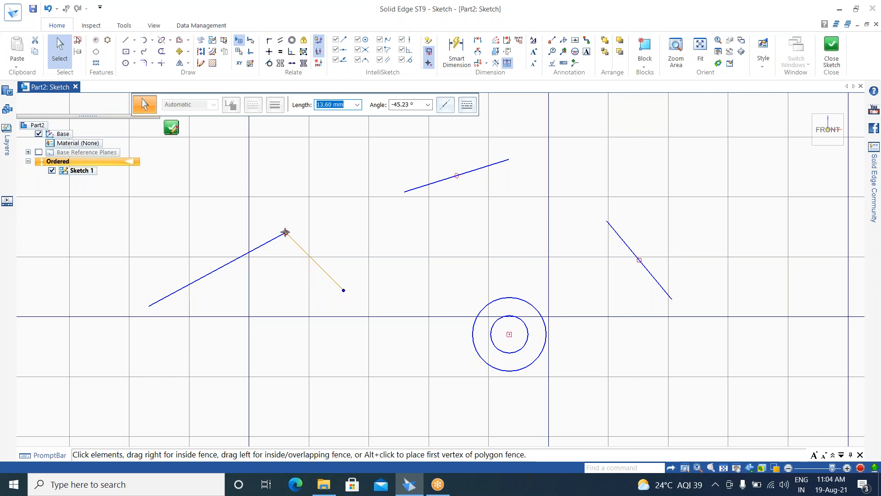
{"action": "mouse_move", "coordinate": [286, 233]}
{"action": "left_mouse_down"}
{"action": "mouse_move", "coordinate": [315, 197]}
{"action": "mouse_move", "coordinate": [356, 202]}
{"action": "mouse_move", "coordinate": [252, 199]}
{"action": "mouse_move", "coordinate": [194, 255]}
{"action": "mouse_move", "coordinate": [246, 185]}
{"action": "left_mouse_up"}
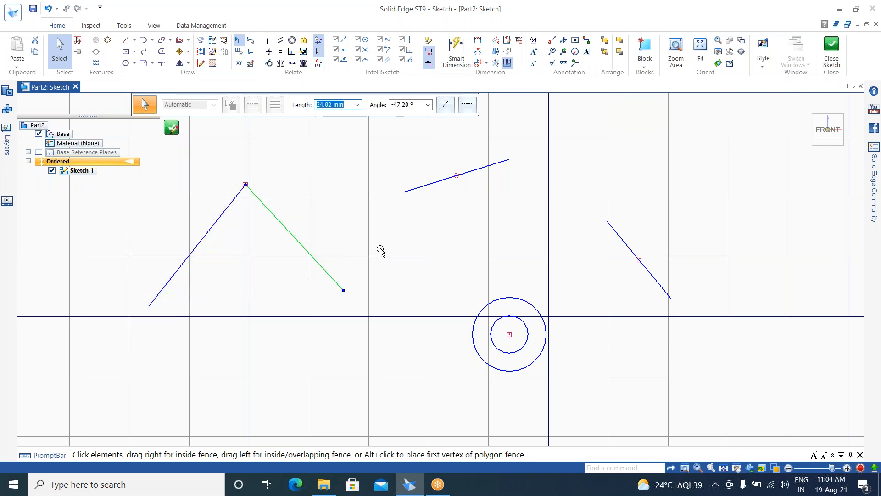
{"action": "key", "text": "Escape"}
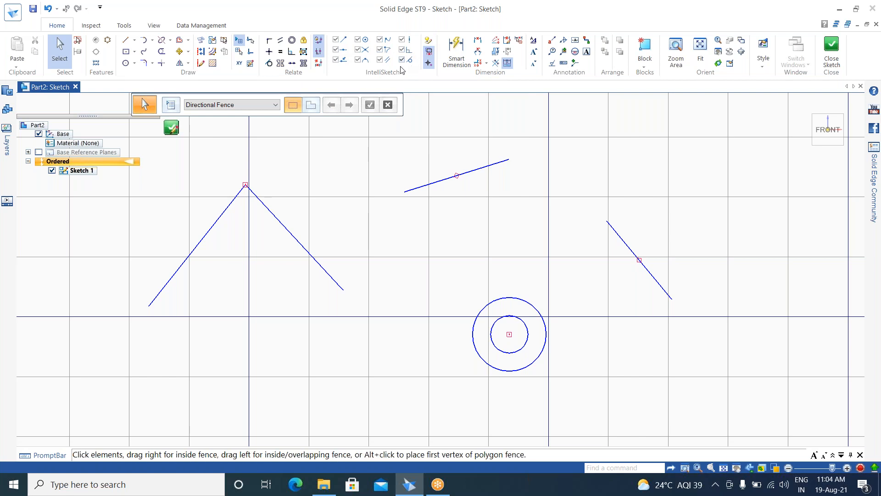
- Review the auto-dimension settings in the IntelliSketch options and turn off point-on-element and pierce point recognition
{"action": "left_click", "coordinate": [427, 43]}
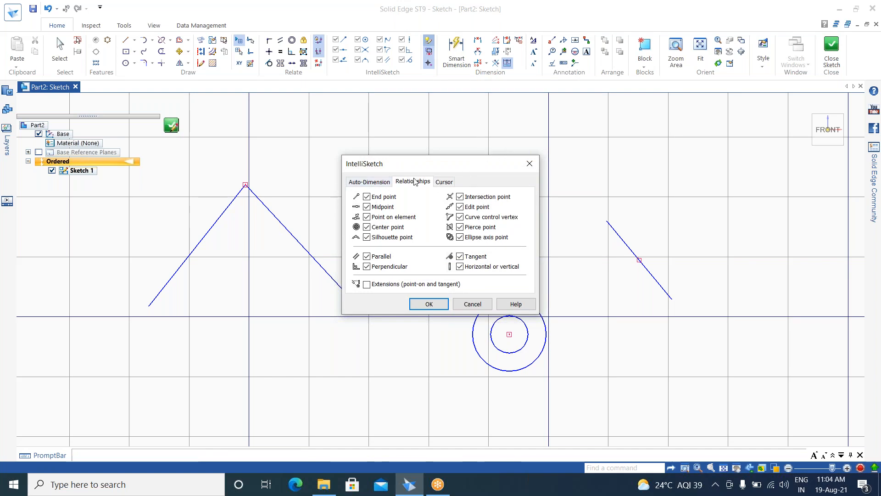
{"action": "left_click", "coordinate": [379, 183]}
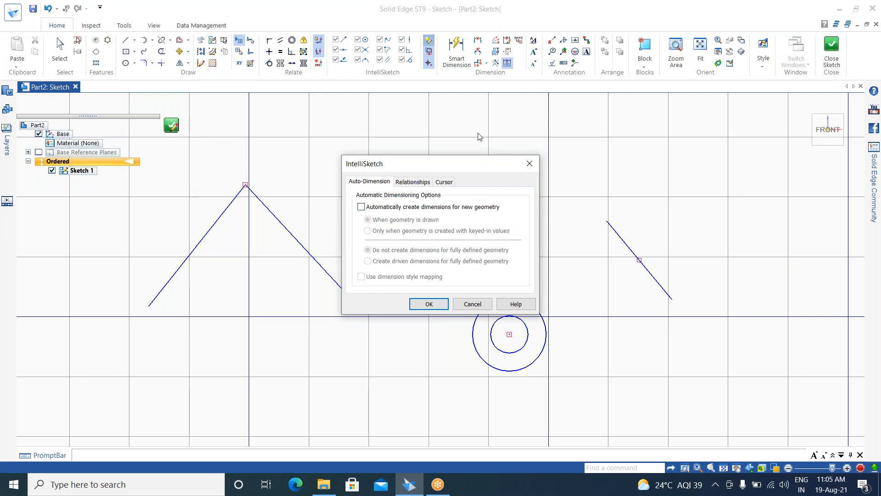
{"action": "left_click", "coordinate": [422, 185]}
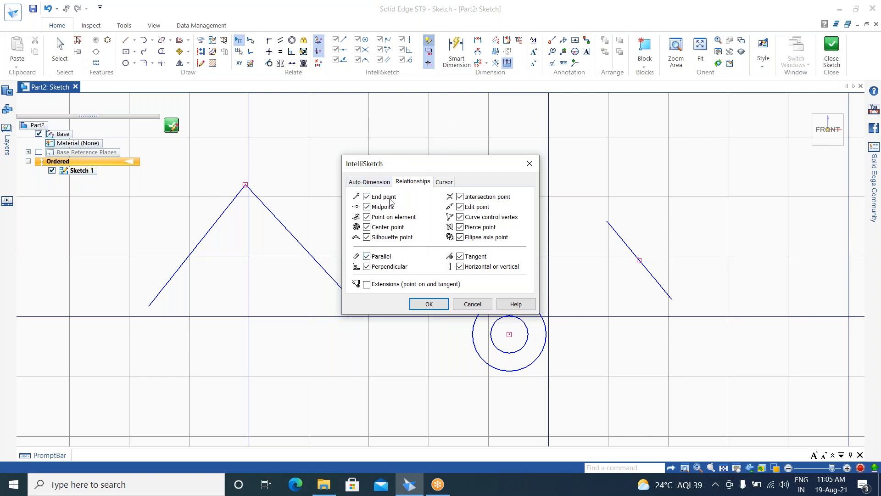
{"action": "left_click", "coordinate": [367, 218]}
{"action": "left_click", "coordinate": [460, 227]}
{"action": "left_click", "coordinate": [428, 304]}
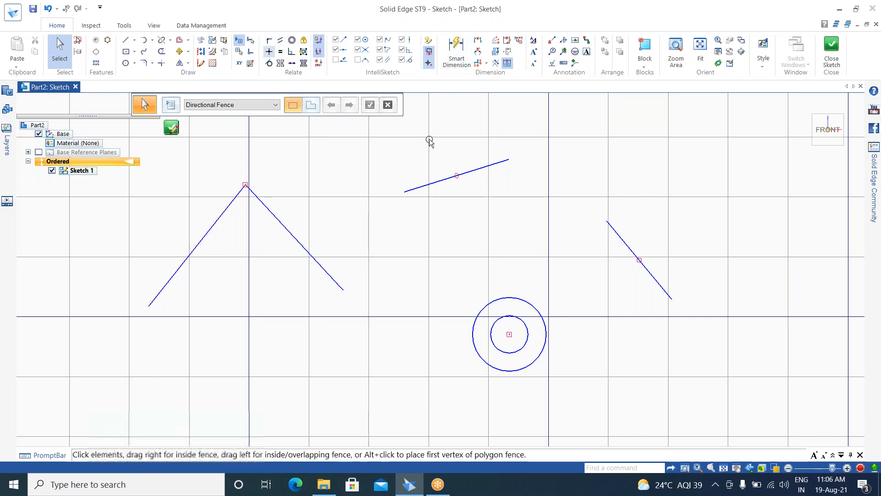
- Place a driven, unlocked Smart Dimension along the outer side of the left line in the connected pair
{"action": "left_click", "coordinate": [454, 59]}
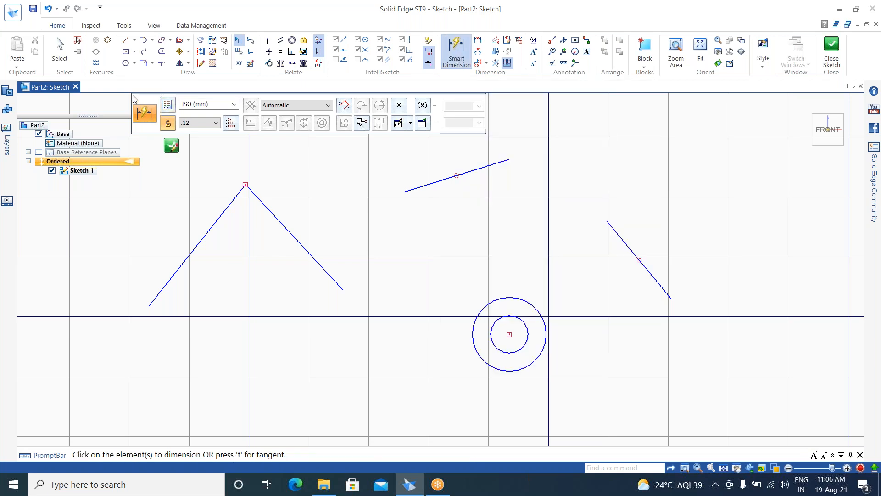
{"action": "left_click_drag", "start_coordinate": [136, 97], "coordinate": [211, 107]}
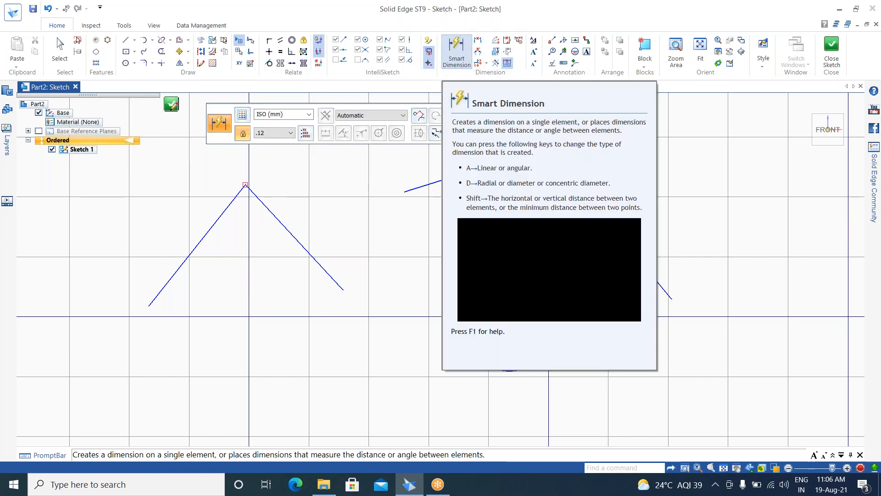
{"action": "left_click", "coordinate": [457, 56]}
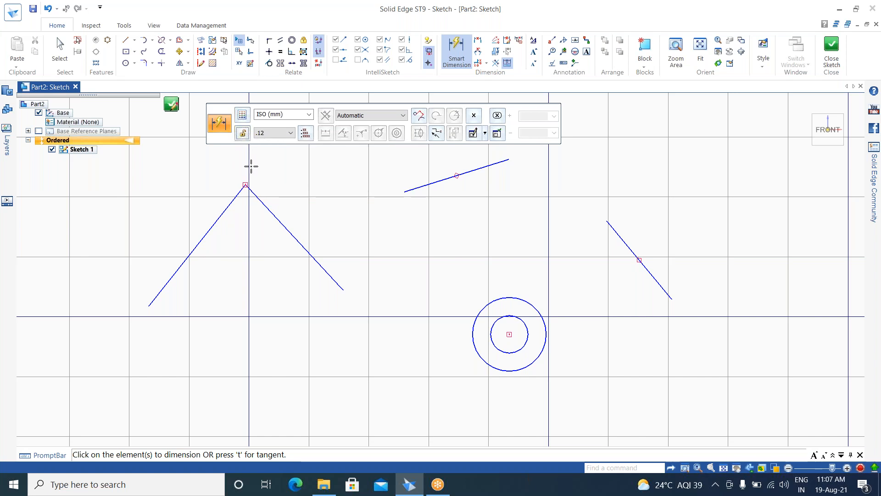
{"action": "left_click", "coordinate": [212, 232]}
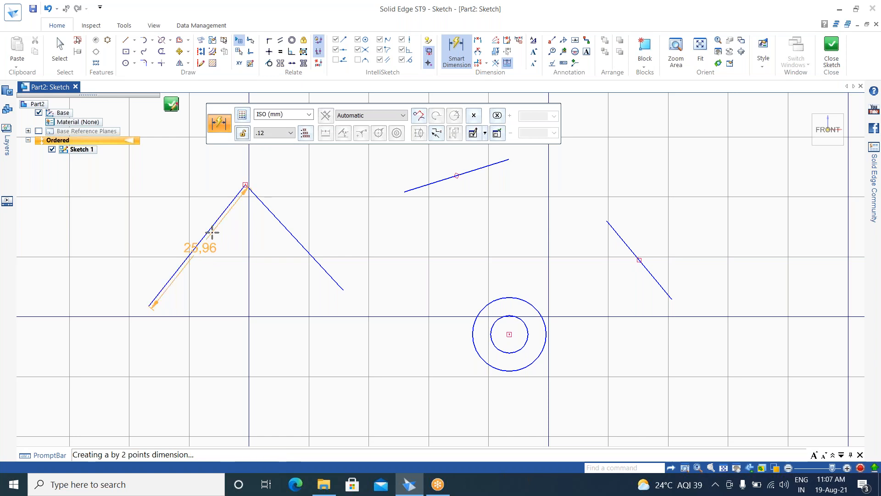
{"action": "left_click", "coordinate": [163, 219]}
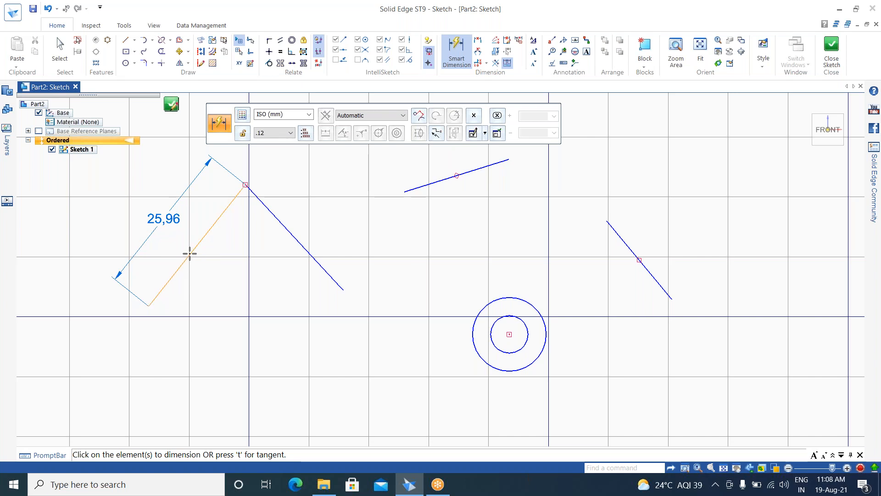
{"action": "key", "text": "Escape"}
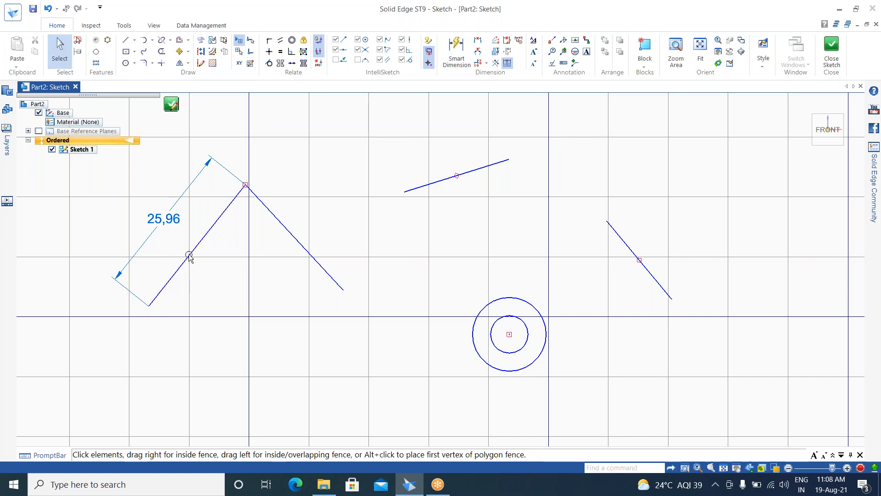
- Move the lower endpoint of the dimensioned left line right and back again, making the line about 23 mm long
{"action": "left_click", "coordinate": [188, 256]}
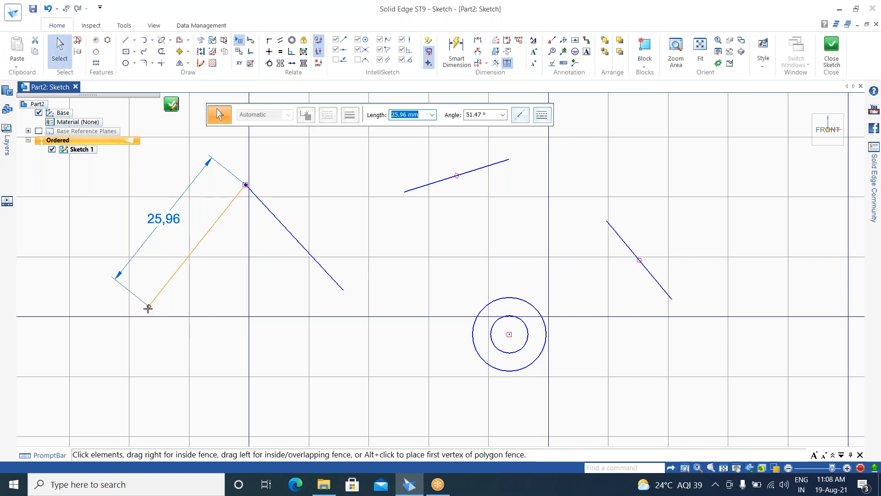
{"action": "left_click_drag", "start_coordinate": [148, 306], "coordinate": [225, 305]}
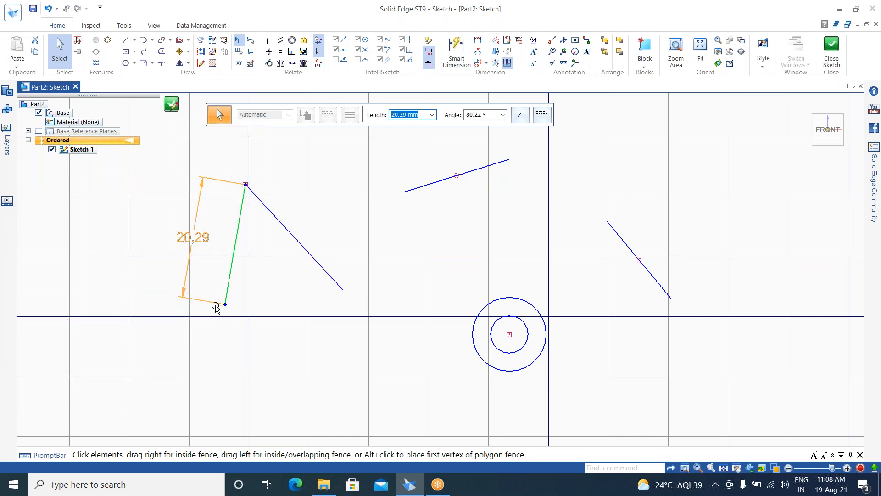
{"action": "left_click_drag", "start_coordinate": [227, 304], "coordinate": [165, 298]}
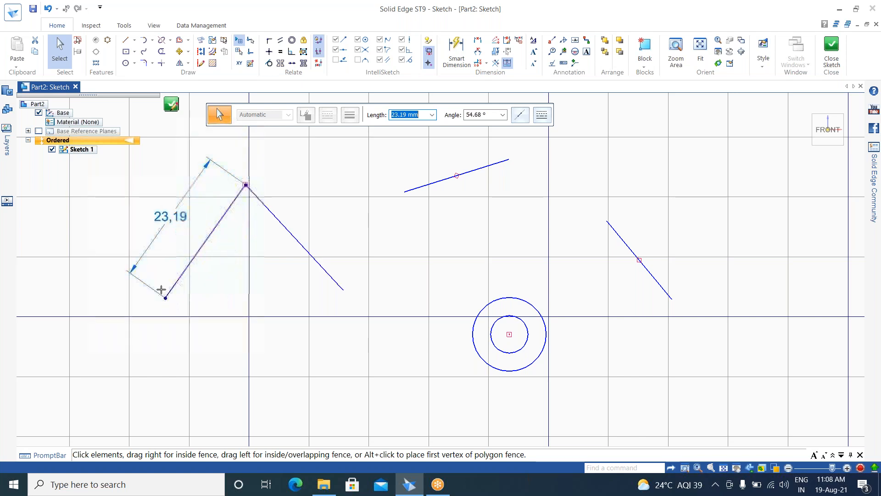
- Override the value of the left line's driven dimension with 25 mm
{"action": "left_click", "coordinate": [161, 218]}
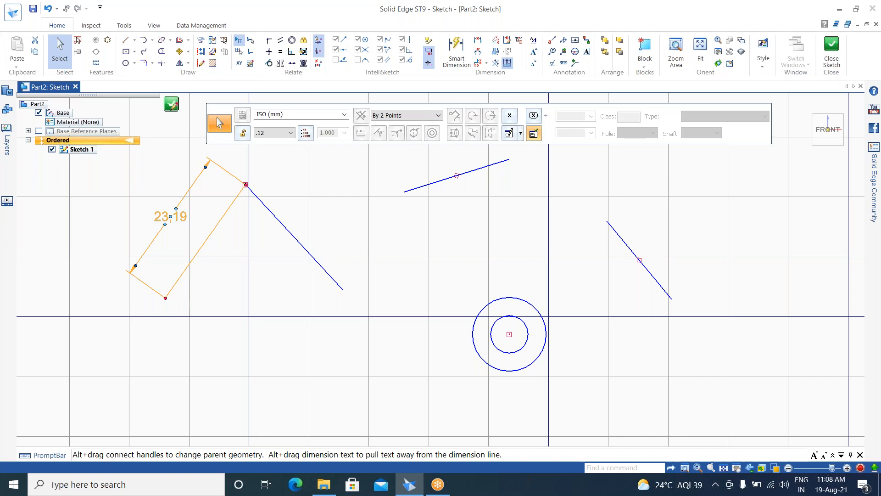
{"action": "left_click", "coordinate": [156, 217]}
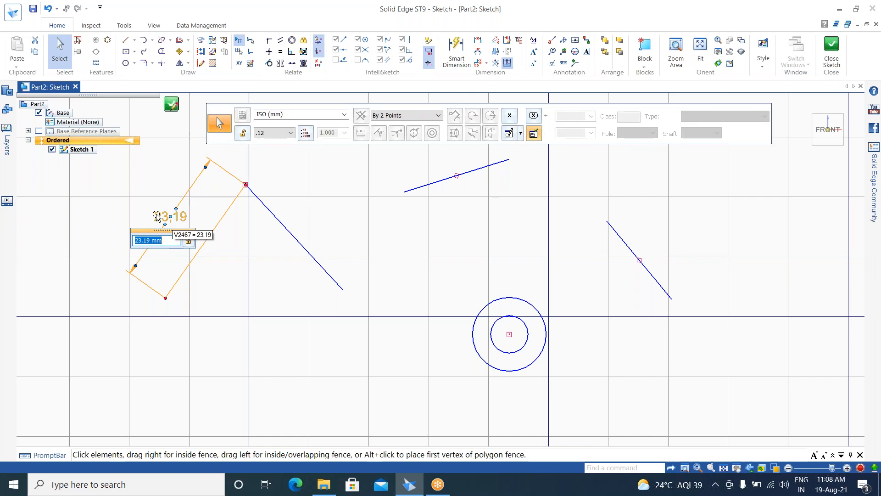
{"action": "type", "text": "25"}
{"action": "key", "text": "Return"}
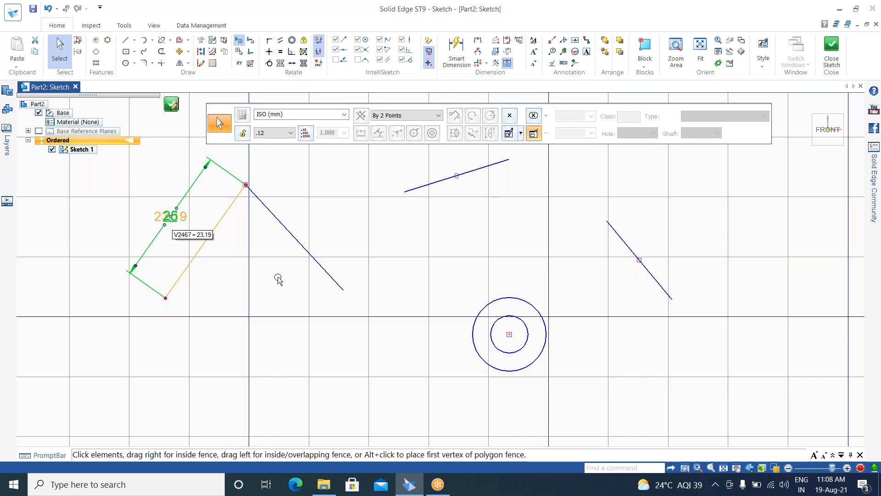
{"action": "left_click", "coordinate": [242, 304]}
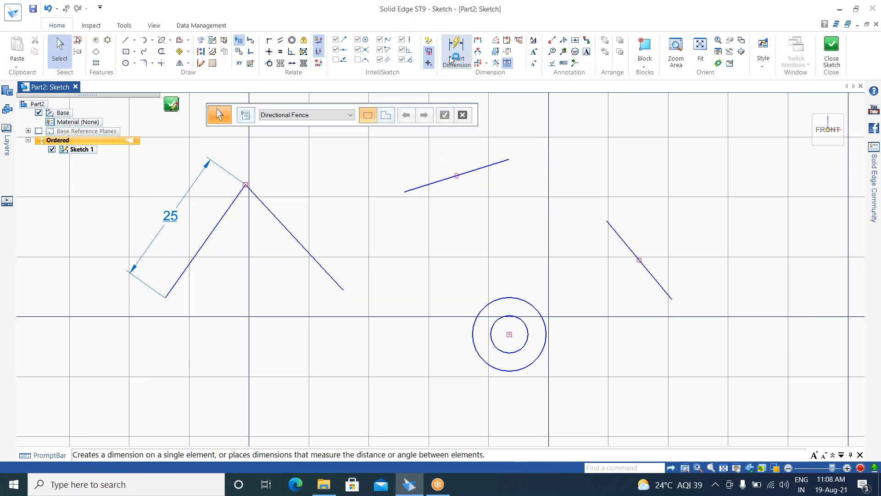
- Add a locked driving Smart Dimension to the same left line, placed on its inner side
{"action": "left_click", "coordinate": [459, 46]}
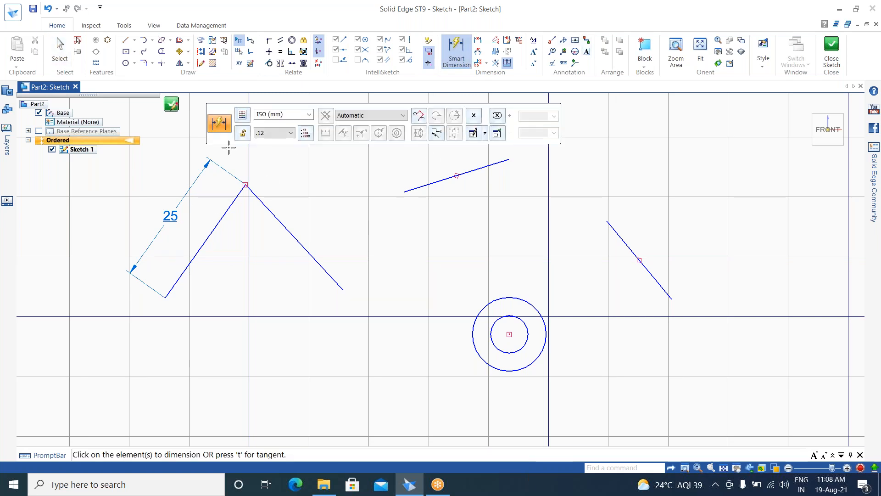
{"action": "left_click", "coordinate": [242, 133]}
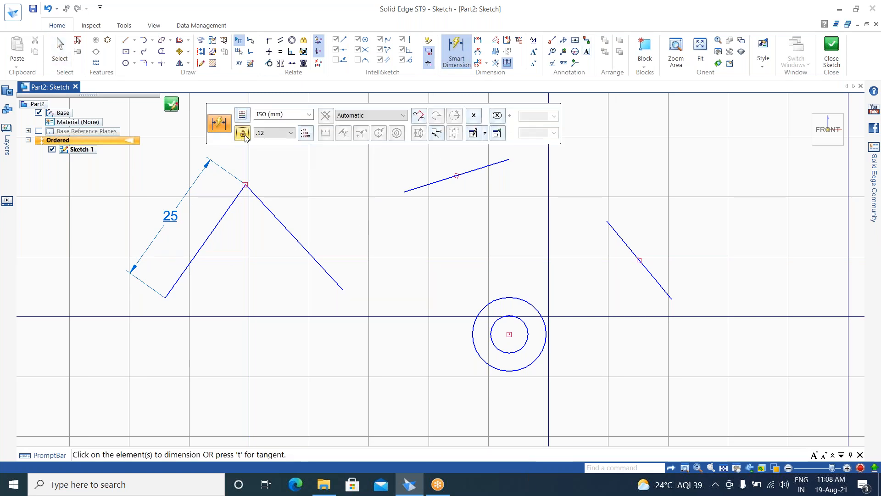
{"action": "left_click", "coordinate": [226, 211]}
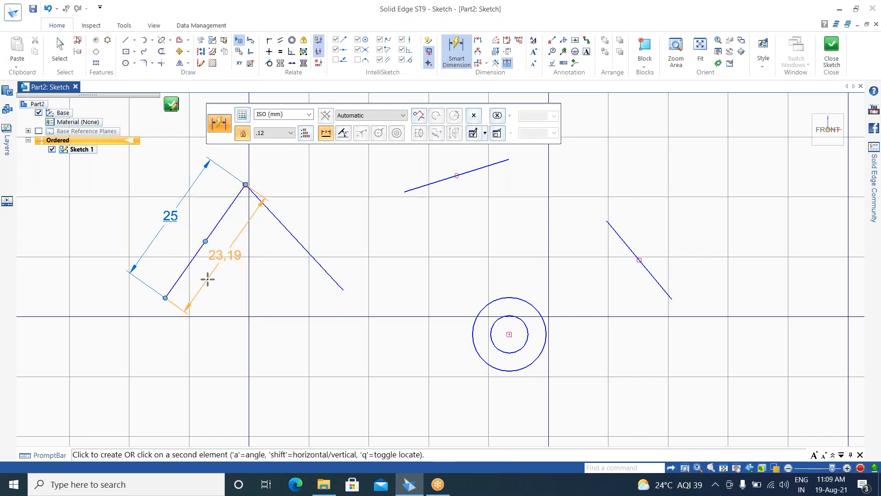
{"action": "left_click", "coordinate": [207, 279]}
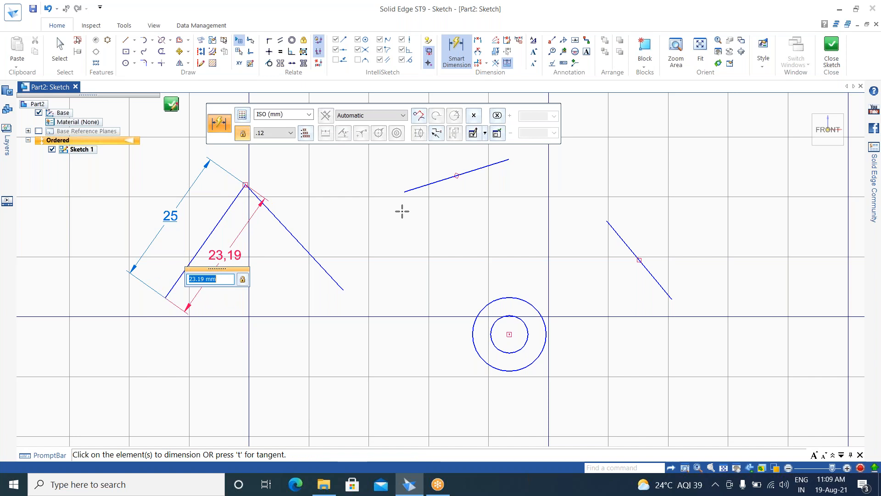
{"action": "left_click", "coordinate": [257, 316]}
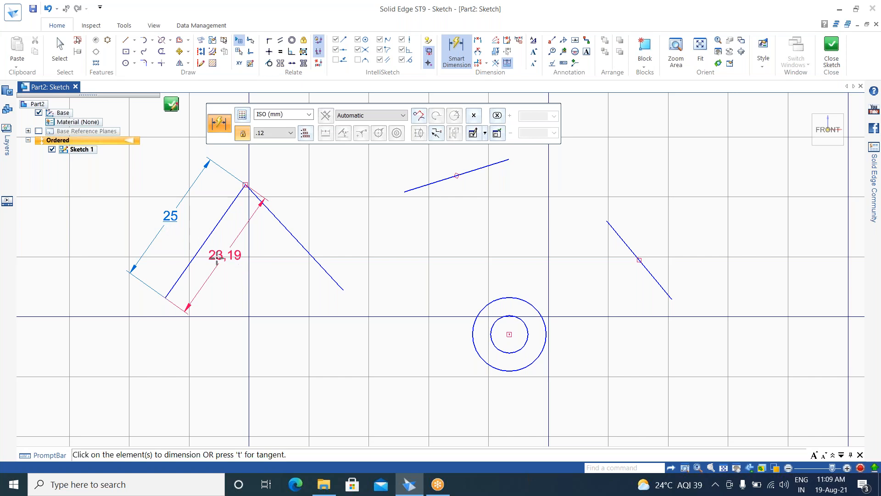
{"action": "key", "text": "Escape"}
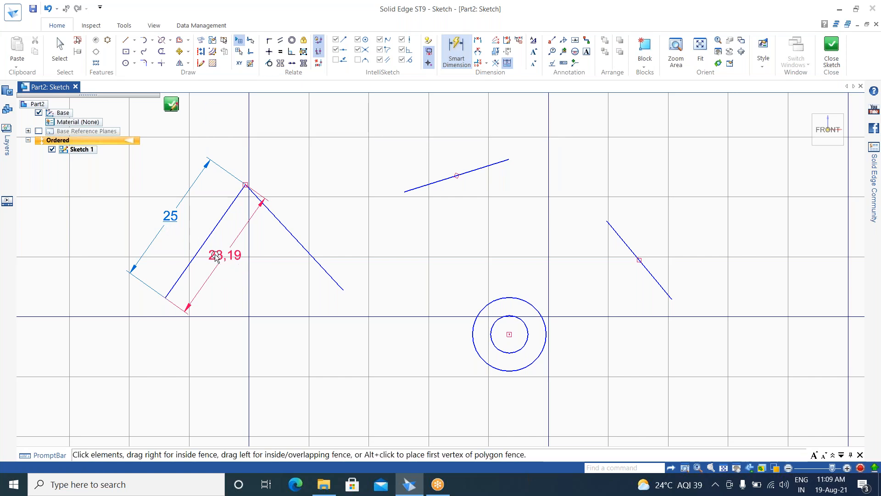
- Set the left line's locked driving dimension to 30 mm
{"action": "left_click", "coordinate": [221, 254]}
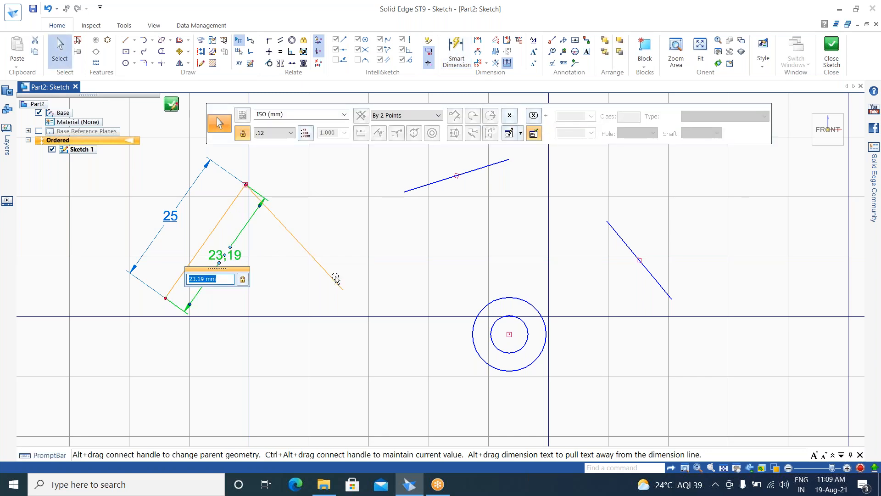
{"action": "type", "text": "3"}
{"action": "key", "text": "Return"}
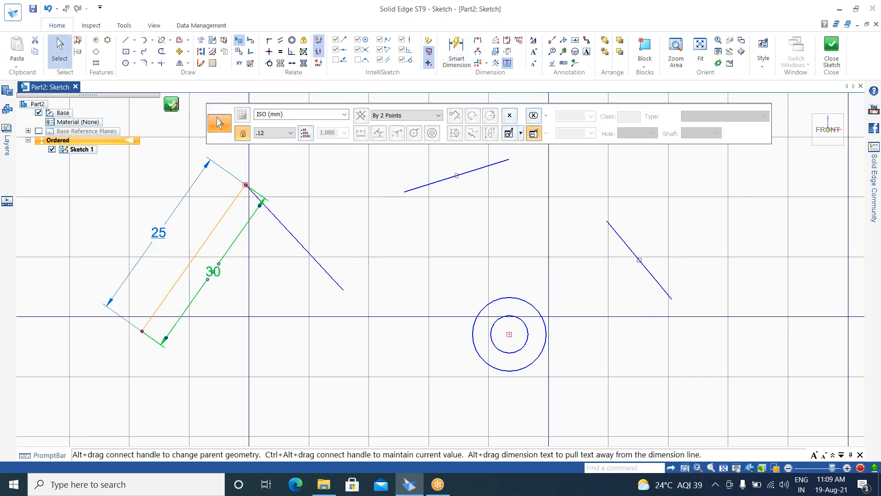
{"action": "left_click", "coordinate": [275, 338]}
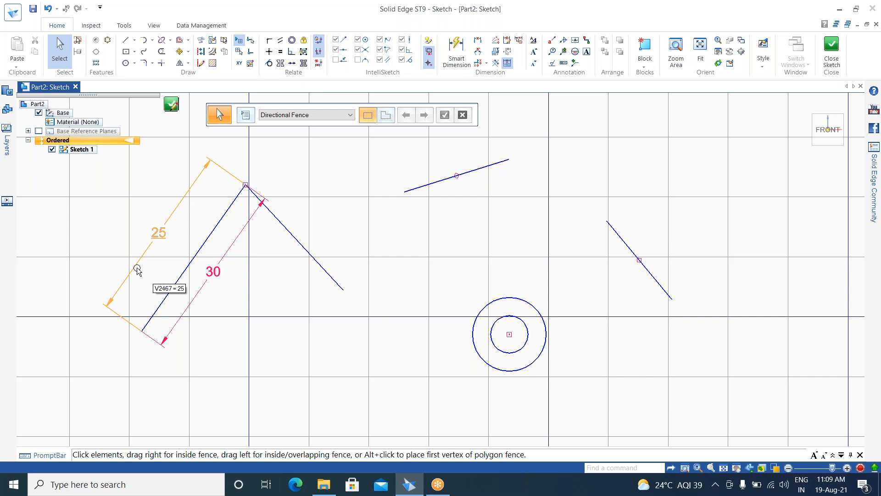
- Override the value of the left line's outer driven dimension with 200 mm
{"action": "left_click", "coordinate": [160, 233]}
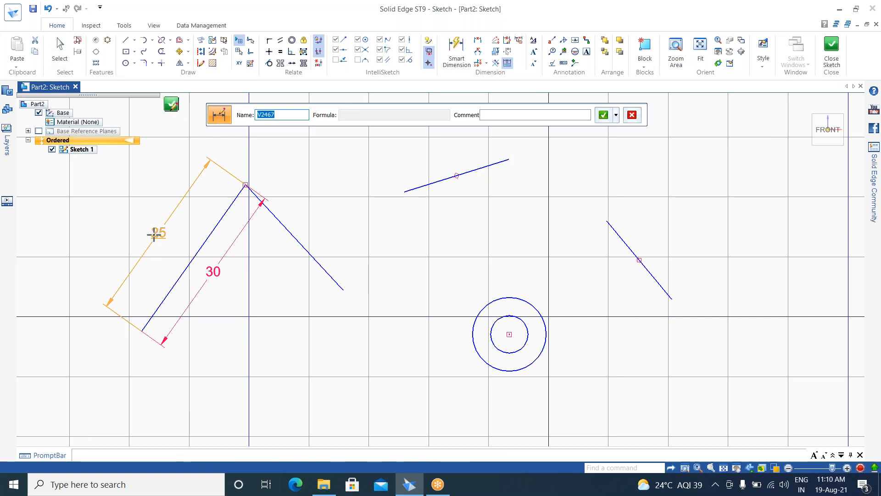
{"action": "double_click", "coordinate": [154, 234]}
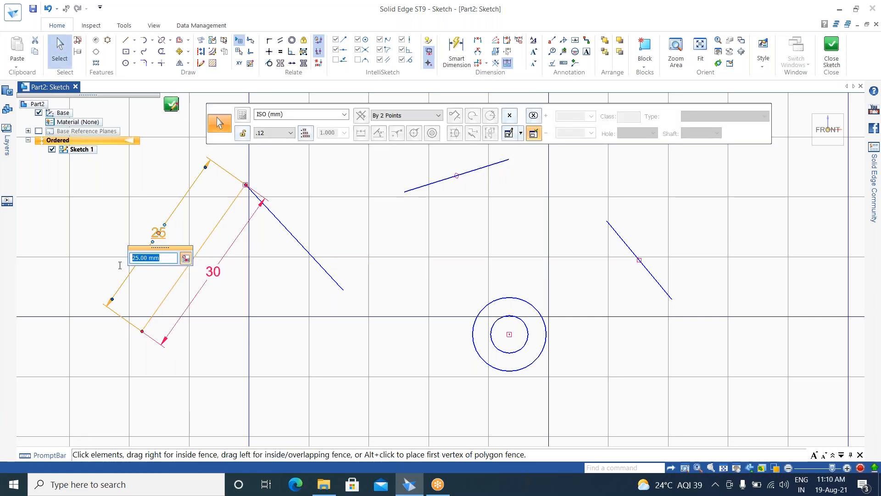
{"action": "type", "text": "200"}
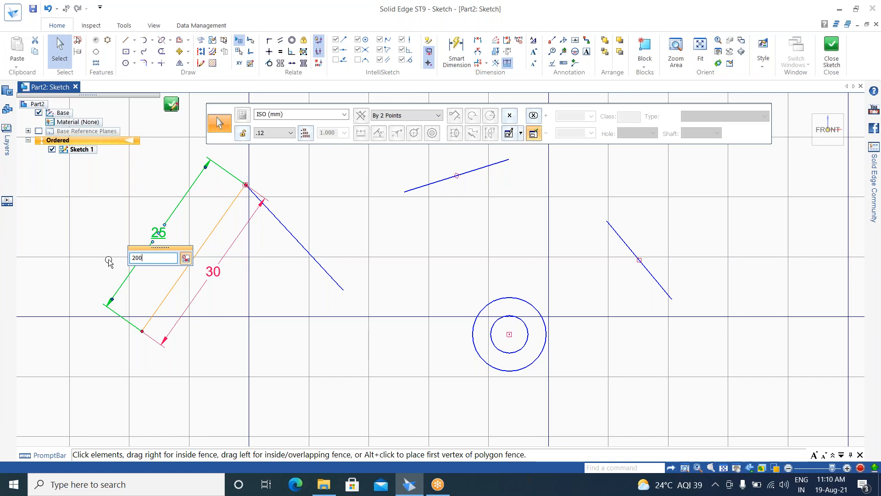
{"action": "key", "text": "Return"}
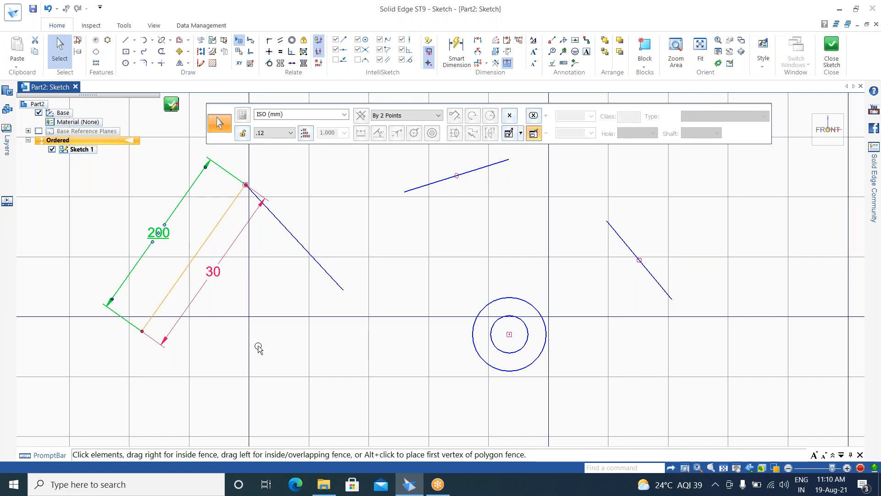
{"action": "key", "text": "Escape"}
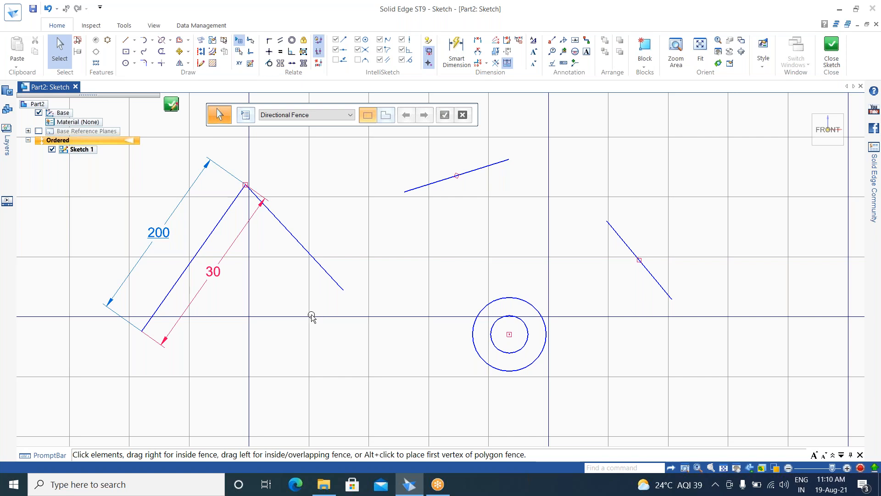
- Delete the overridden driven dimension on the outer side of the left line
{"action": "left_click", "coordinate": [225, 175]}
{"action": "key", "text": "Delete"}
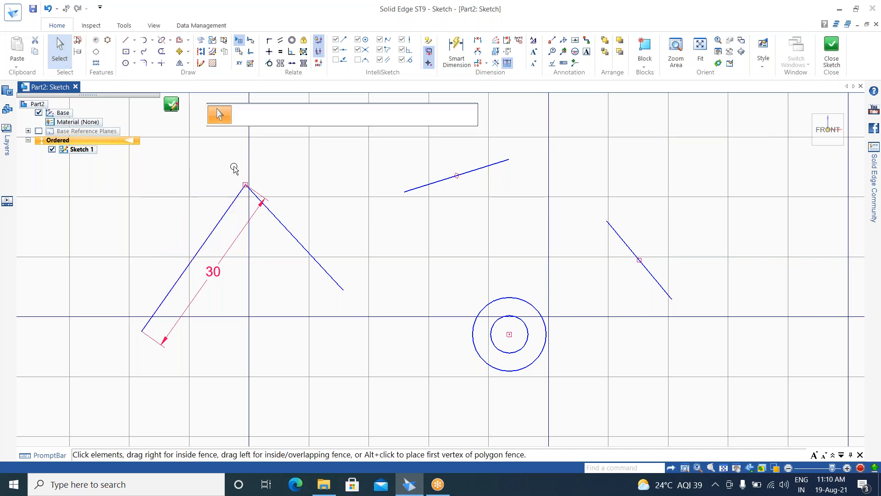
- Try to add a Smart Dimension to the left line with dimension style mapping turned on
{"action": "left_click", "coordinate": [456, 51]}
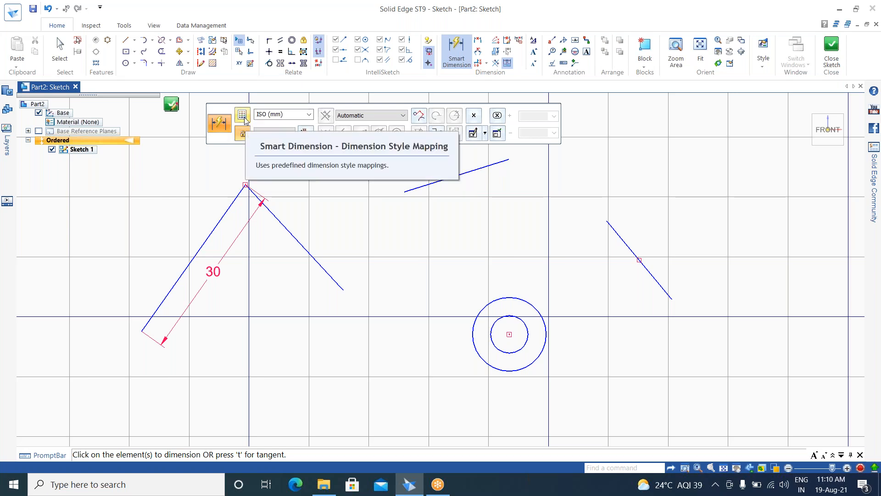
{"action": "left_click", "coordinate": [242, 116]}
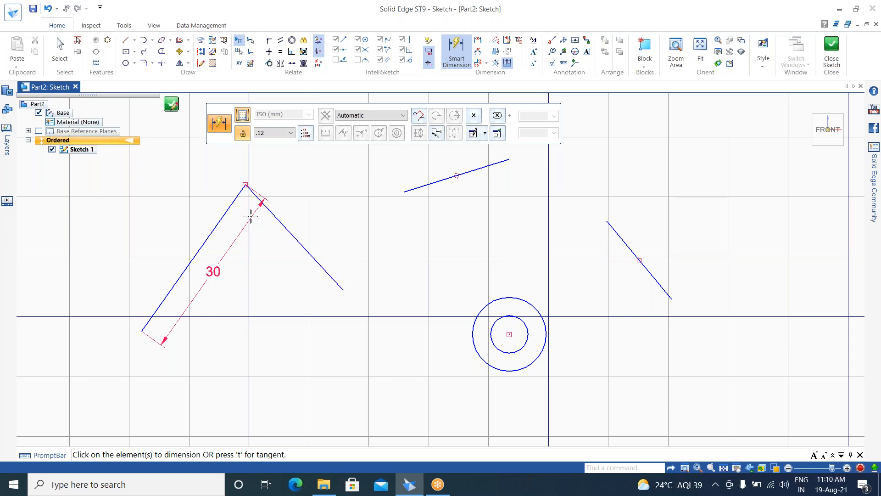
{"action": "left_click", "coordinate": [230, 201]}
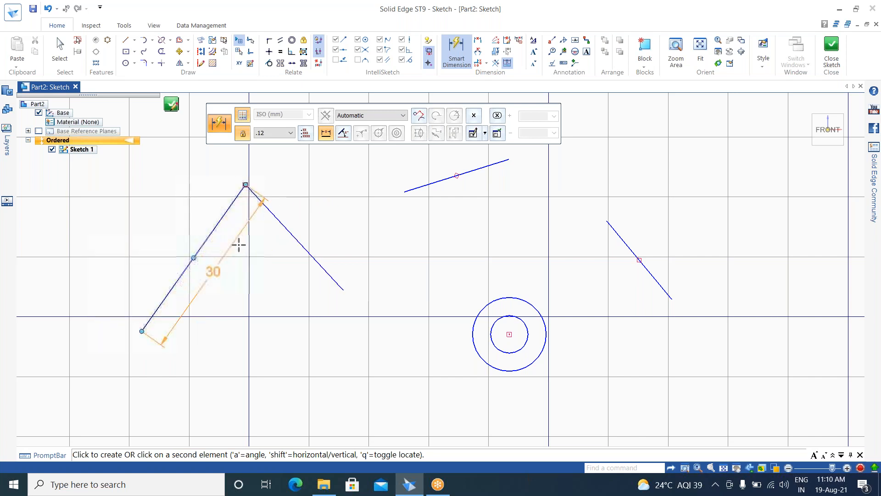
{"action": "left_click", "coordinate": [249, 223]}
{"action": "key", "text": "Escape"}
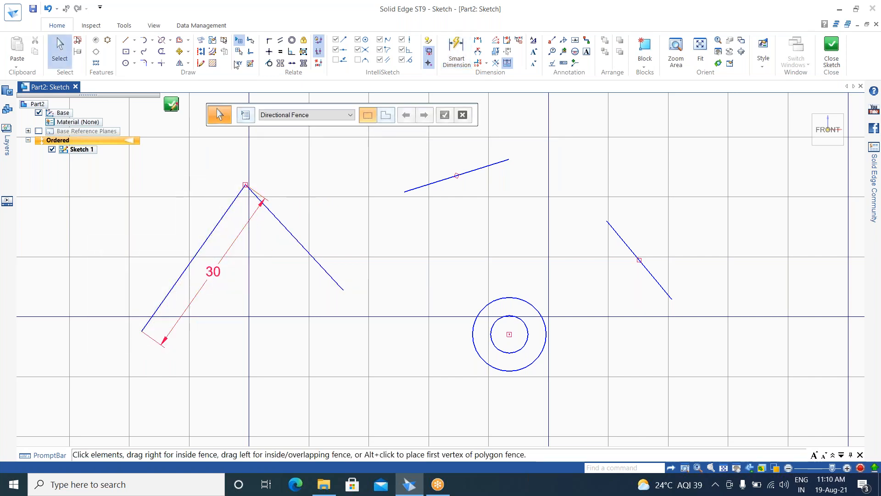
- Add a Smart Dimension in the ISO (m) style to the left line, placed on its outer side
{"action": "left_click", "coordinate": [457, 48]}
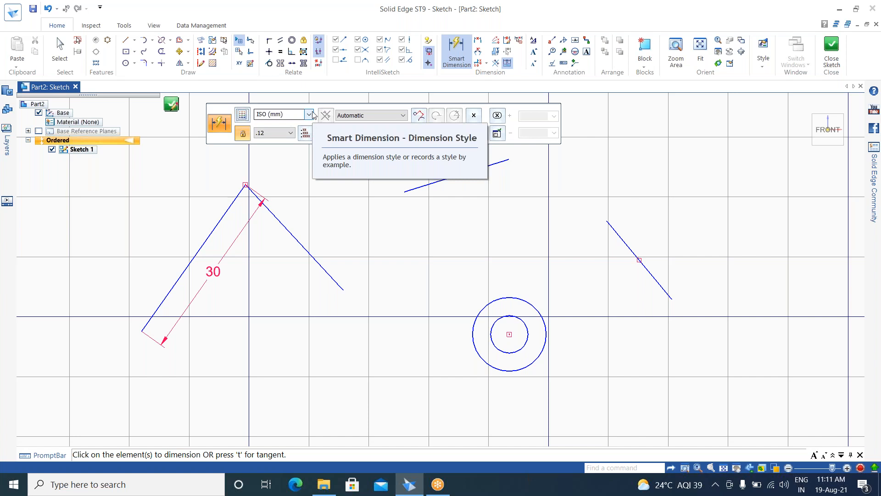
{"action": "left_click", "coordinate": [311, 115]}
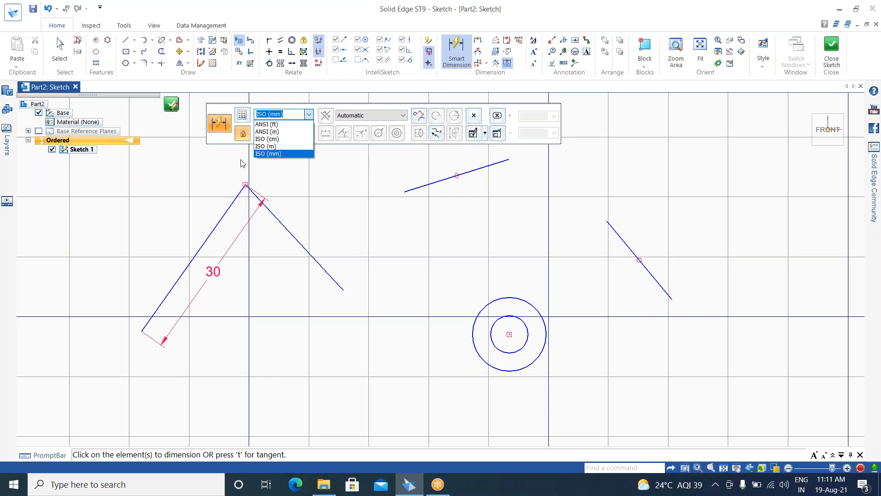
{"action": "left_click", "coordinate": [295, 147]}
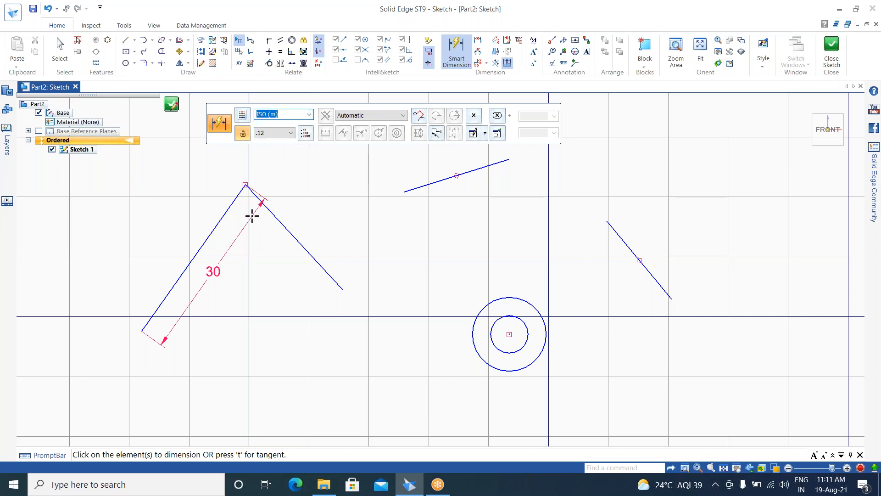
{"action": "left_click", "coordinate": [223, 212]}
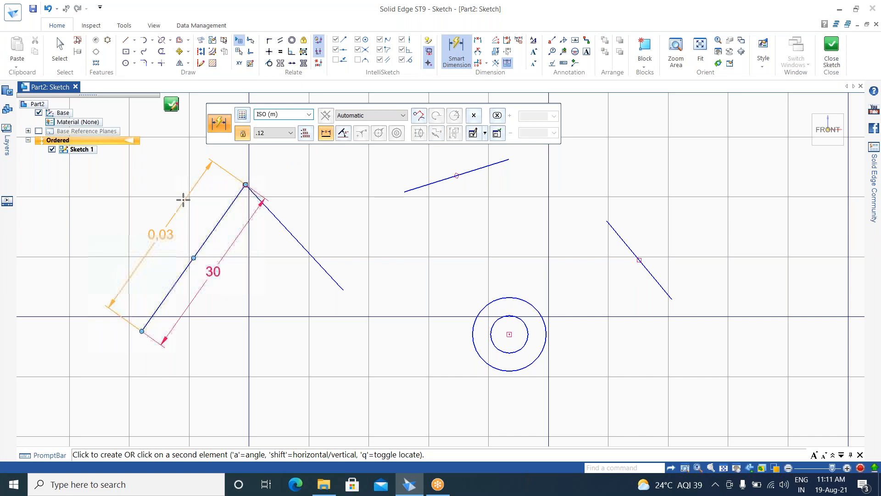
{"action": "left_click", "coordinate": [183, 199]}
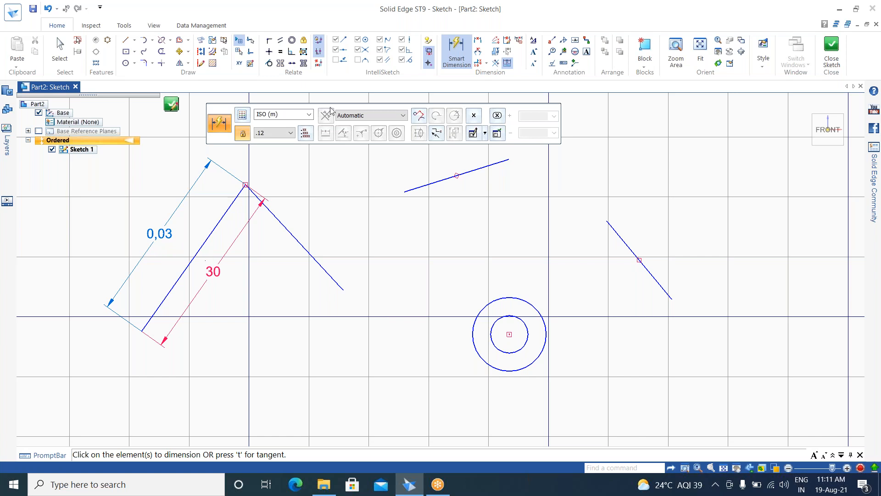
- Add another Smart Dimension to the left line in the ANSI (ft) style, placed outside the metre dimension
{"action": "left_click", "coordinate": [309, 114]}
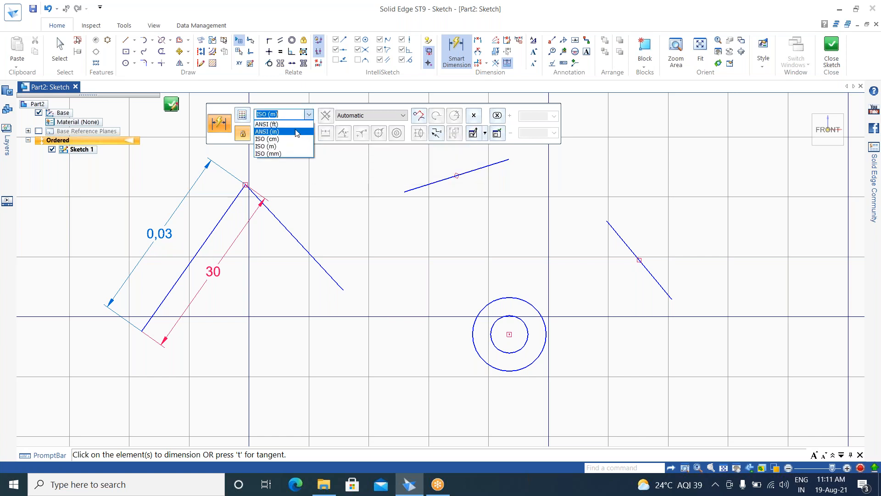
{"action": "left_click", "coordinate": [296, 125]}
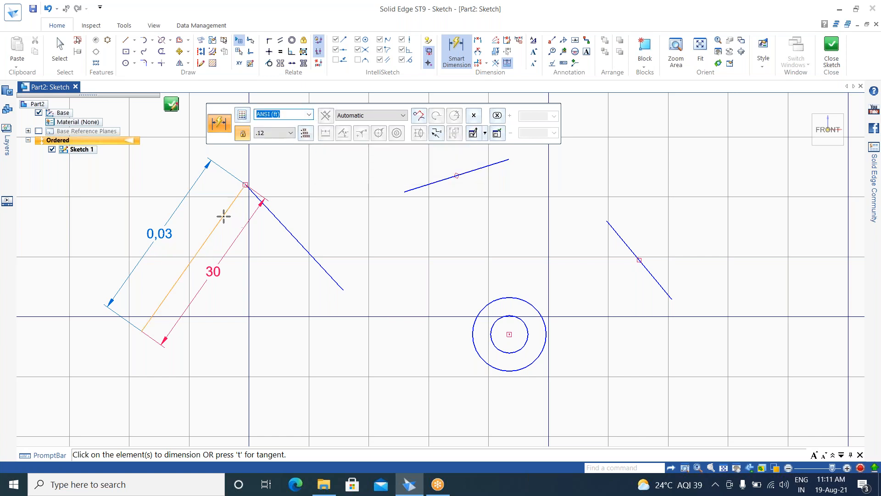
{"action": "left_click", "coordinate": [224, 215]}
{"action": "left_click", "coordinate": [120, 219]}
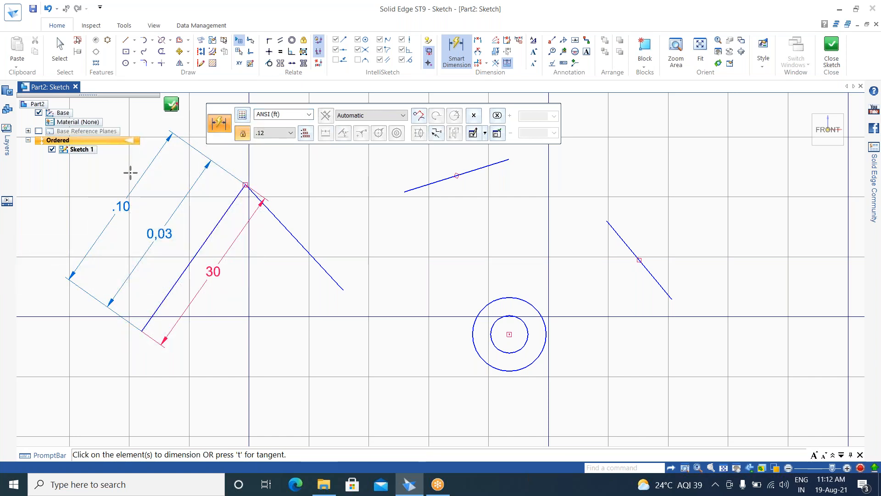
- Dimension the line descending from the left line's upper endpoint, using the ISO (mm) style with .1234 round-off
{"action": "left_click", "coordinate": [309, 114]}
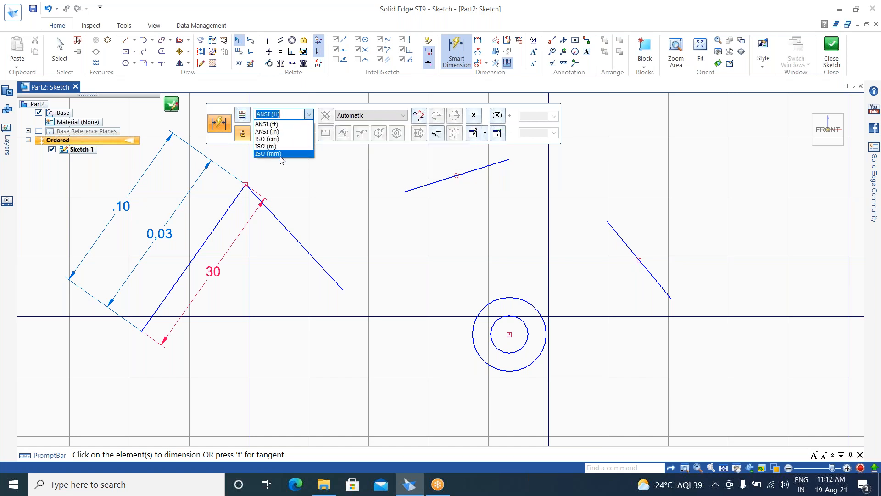
{"action": "left_click", "coordinate": [281, 154]}
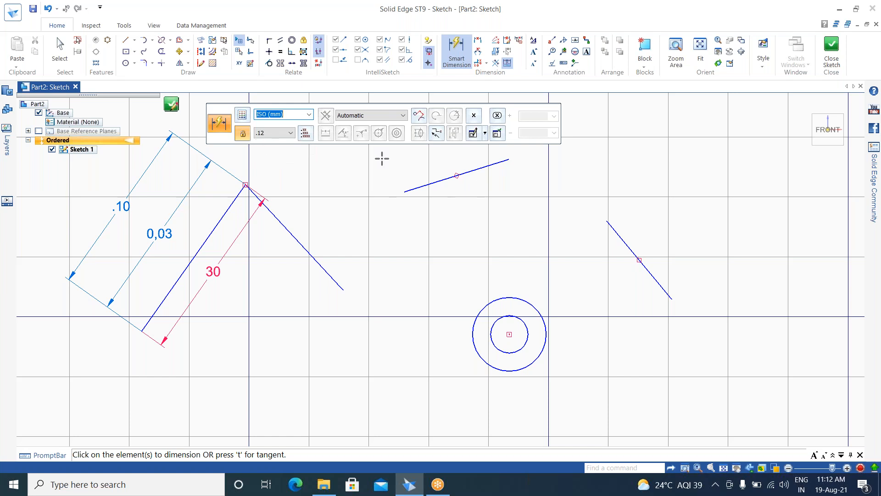
{"action": "left_click", "coordinate": [290, 133]}
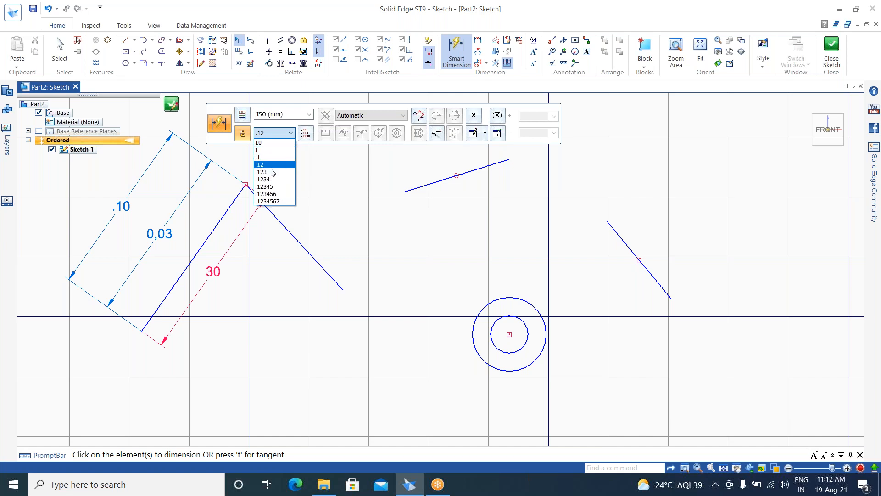
{"action": "left_click", "coordinate": [270, 179]}
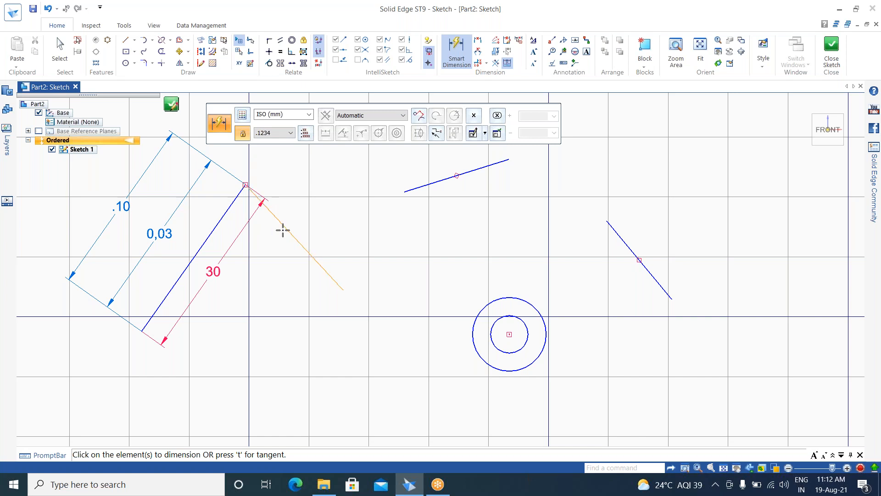
{"action": "left_click", "coordinate": [285, 229]}
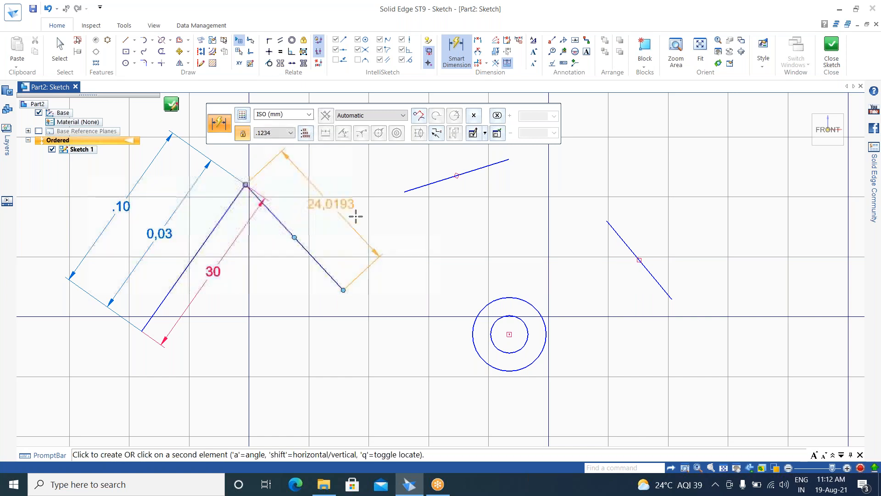
{"action": "left_click", "coordinate": [348, 222]}
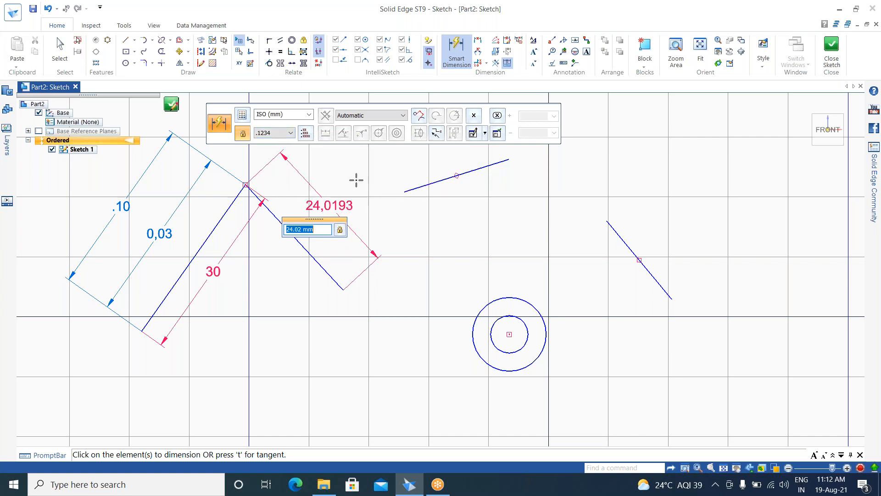
- Examine the Round-Off settings for the primary and secondary linear values and tolerances without changing them
{"action": "left_click", "coordinate": [305, 134]}
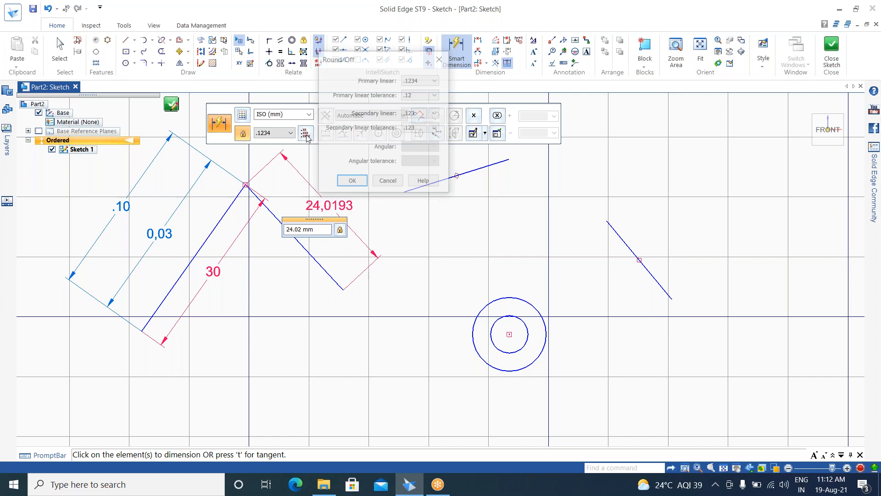
{"action": "left_click_drag", "start_coordinate": [364, 52], "coordinate": [465, 170]}
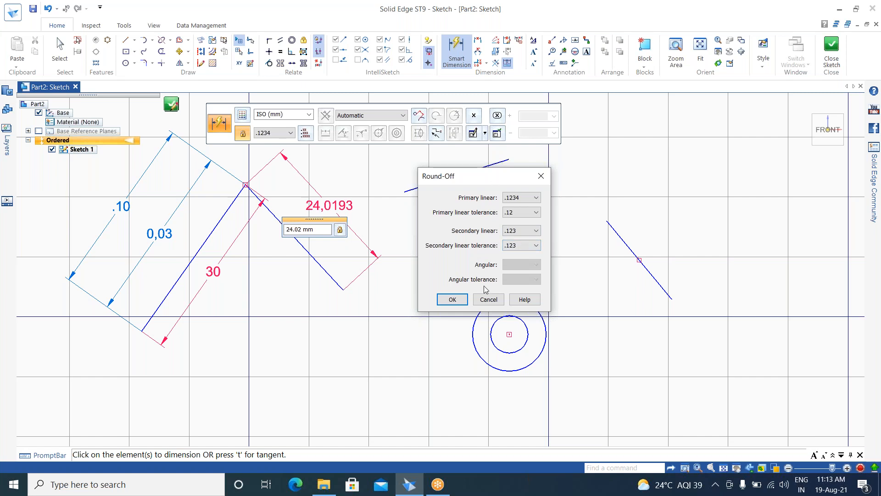
{"action": "left_click", "coordinate": [542, 175]}
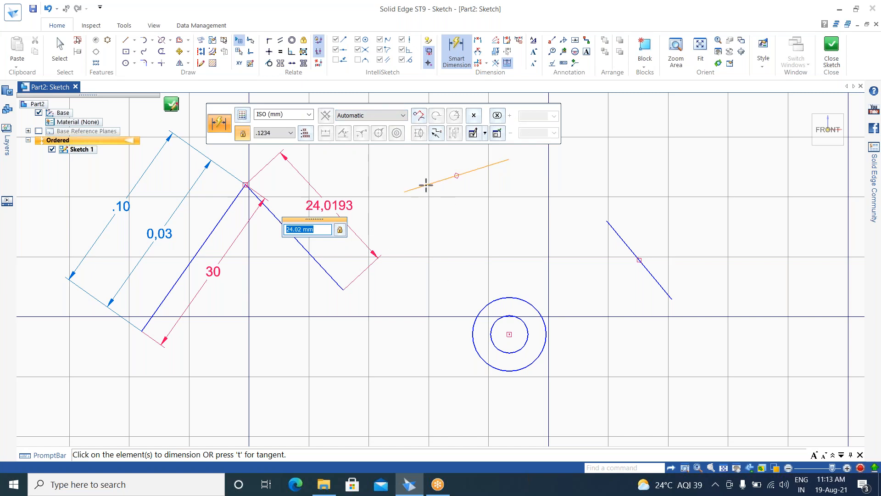
- Add Smart Dimensions for the length of the upper middle line and the diameter of the outer circle
{"action": "left_click", "coordinate": [425, 185]}
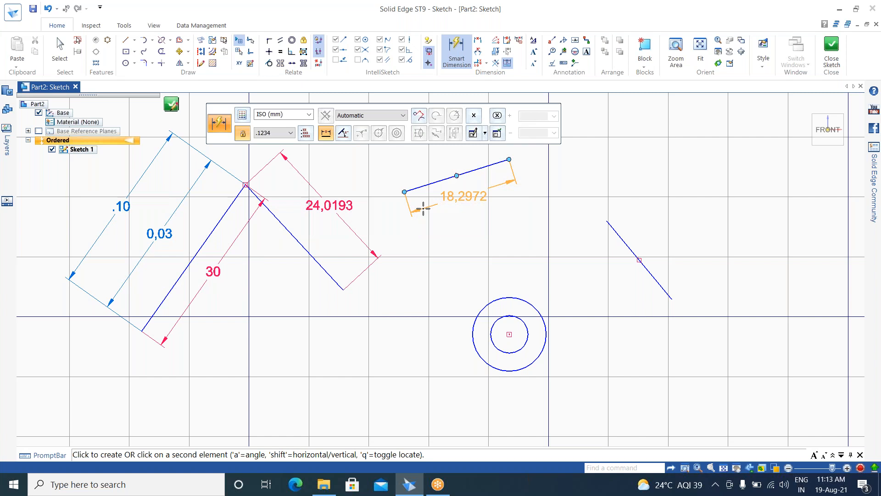
{"action": "left_click", "coordinate": [433, 206]}
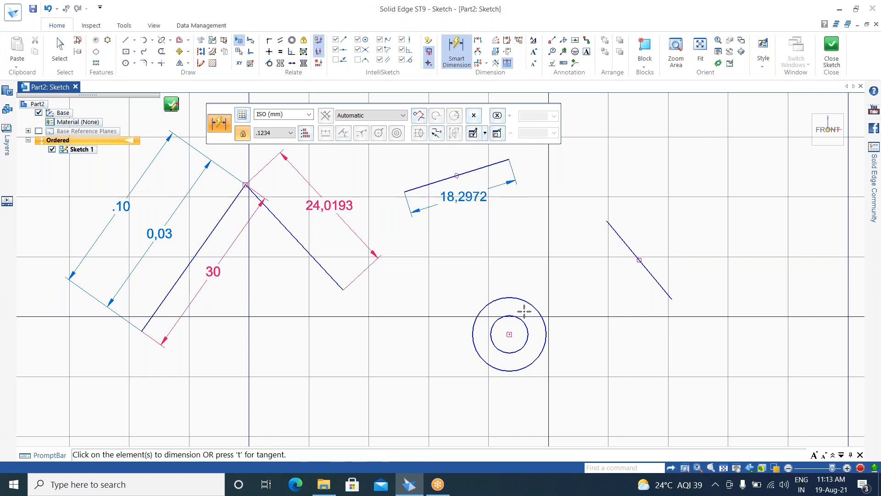
{"action": "left_click", "coordinate": [544, 330]}
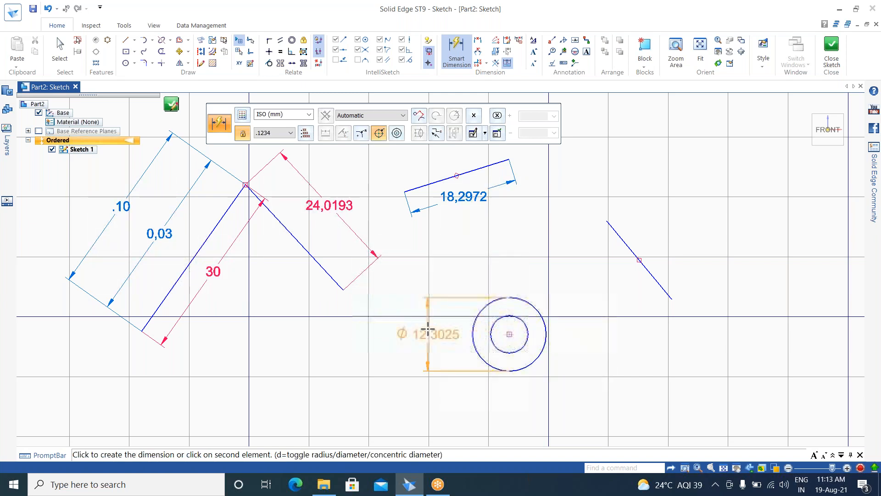
{"action": "left_click", "coordinate": [428, 334]}
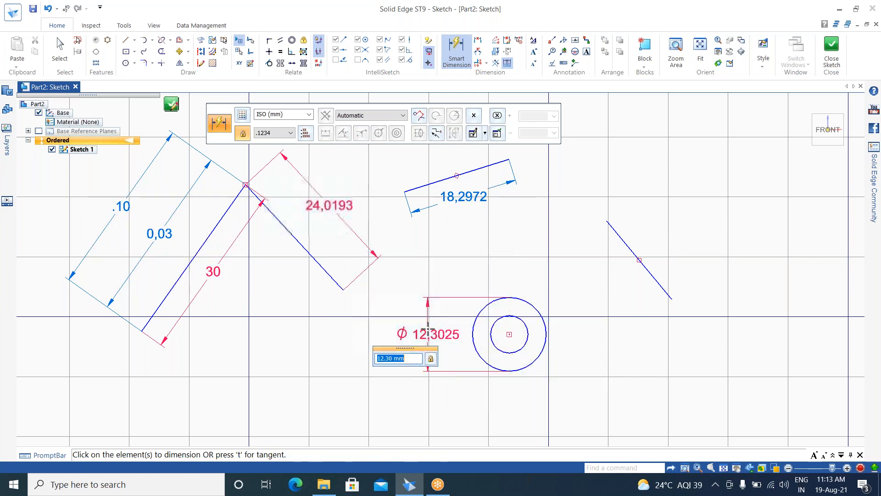
- Draw a three-point arc with a radius of about 10.26 mm to the right of the rightmost slanted line
{"action": "left_click", "coordinate": [152, 40]}
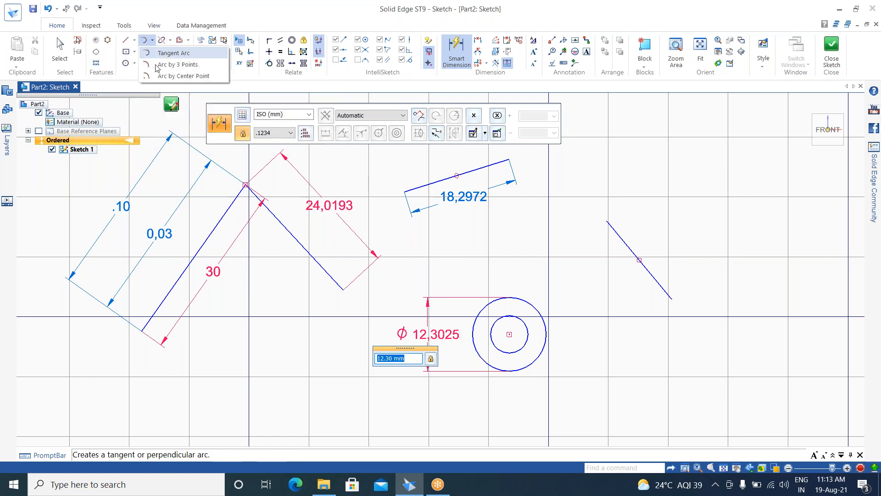
{"action": "left_click", "coordinate": [183, 62]}
{"action": "left_click", "coordinate": [778, 202]}
{"action": "left_click", "coordinate": [694, 206]}
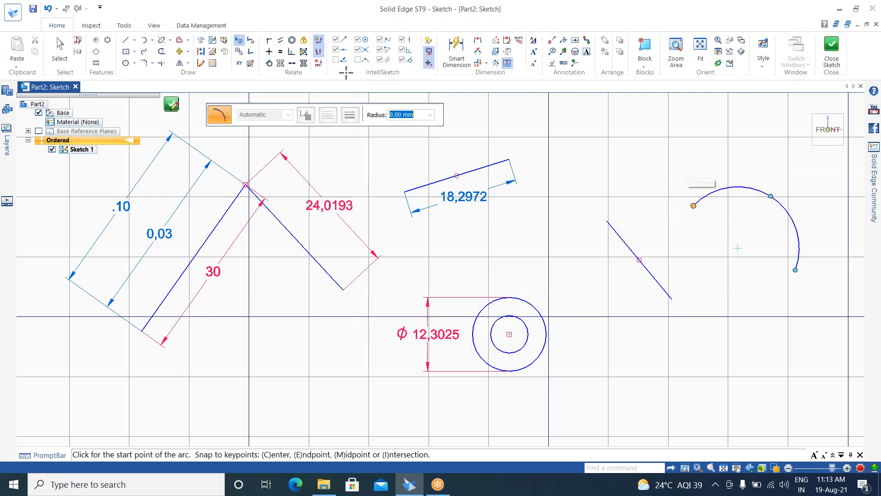
- Add a radius Smart Dimension to the three-point arc, placing it above the arc
{"action": "left_click", "coordinate": [456, 51]}
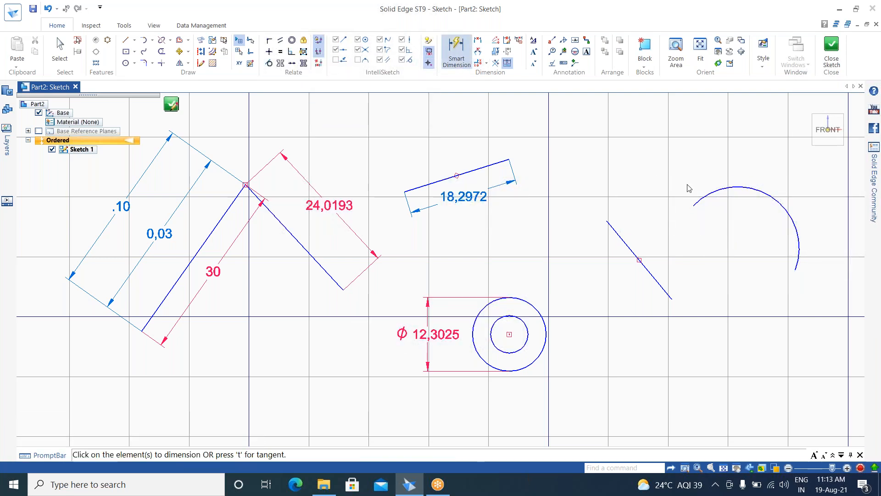
{"action": "left_click", "coordinate": [746, 187]}
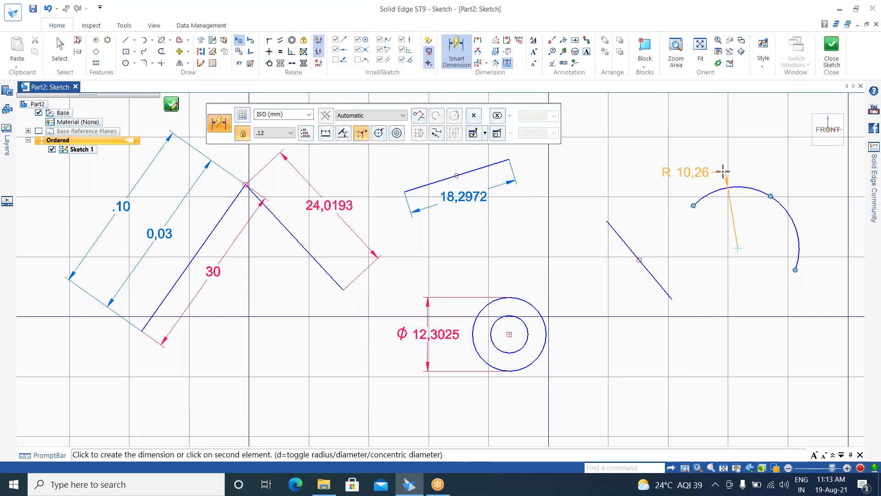
{"action": "left_click", "coordinate": [736, 148]}
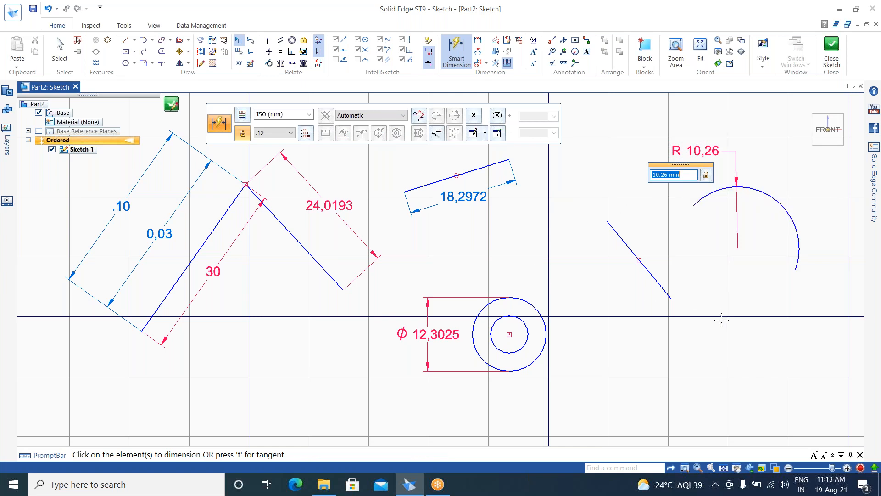
{"action": "key", "text": "Escape"}
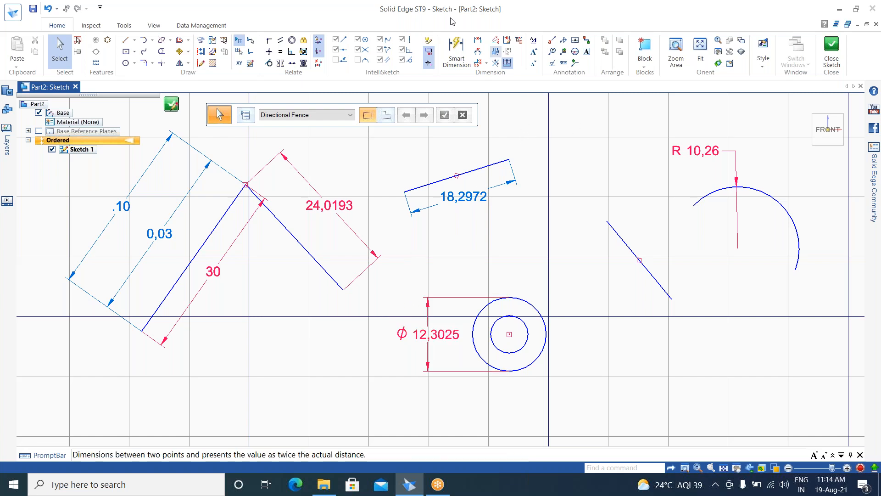
- Add an angular Smart Dimension between the upper middle line and the slanted line to its right
{"action": "left_click", "coordinate": [457, 51]}
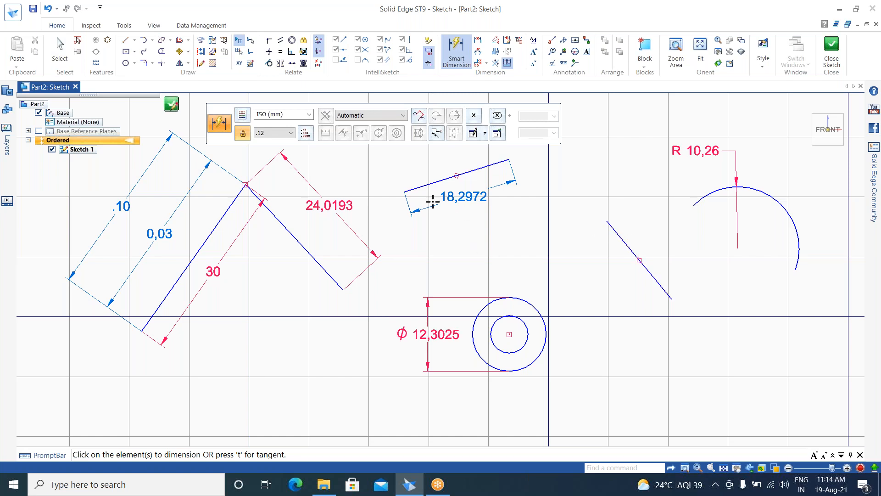
{"action": "left_click", "coordinate": [488, 166]}
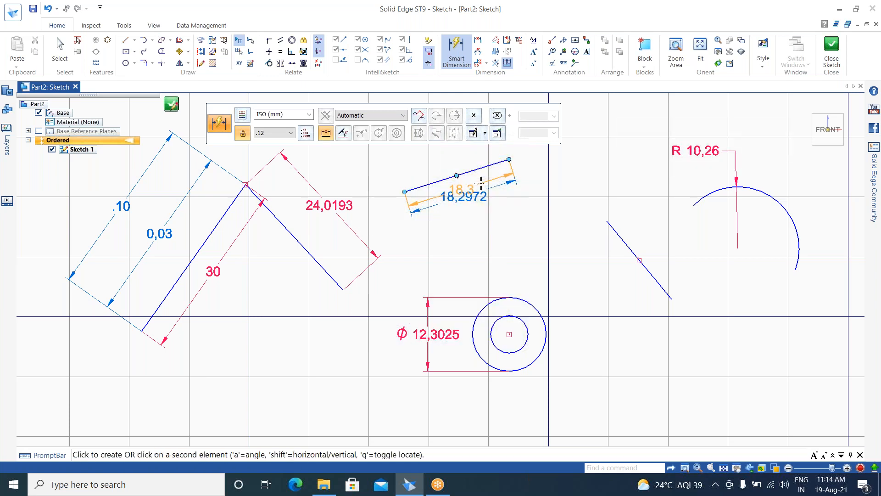
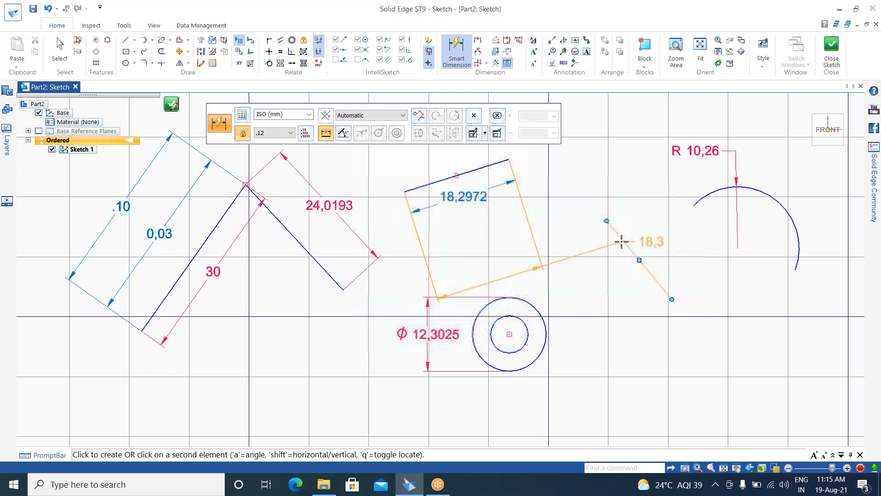
{"action": "left_click", "coordinate": [622, 240]}
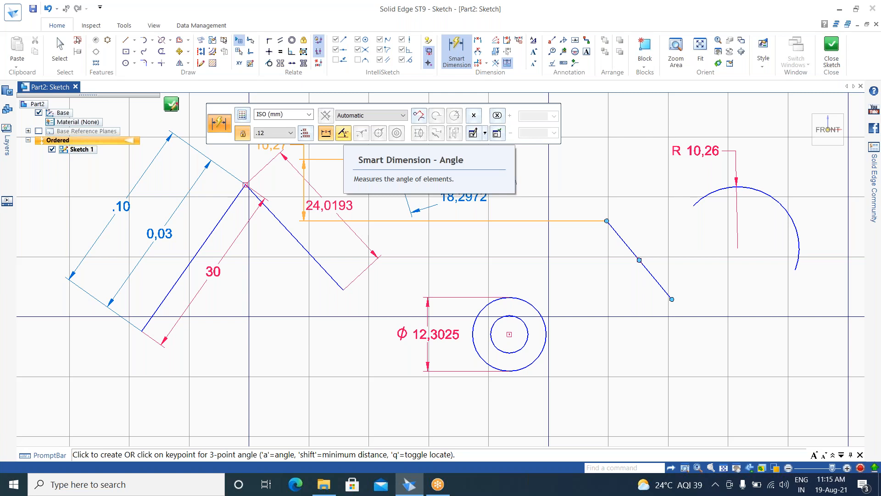
{"action": "left_click", "coordinate": [343, 133]}
{"action": "left_click", "coordinate": [456, 175]}
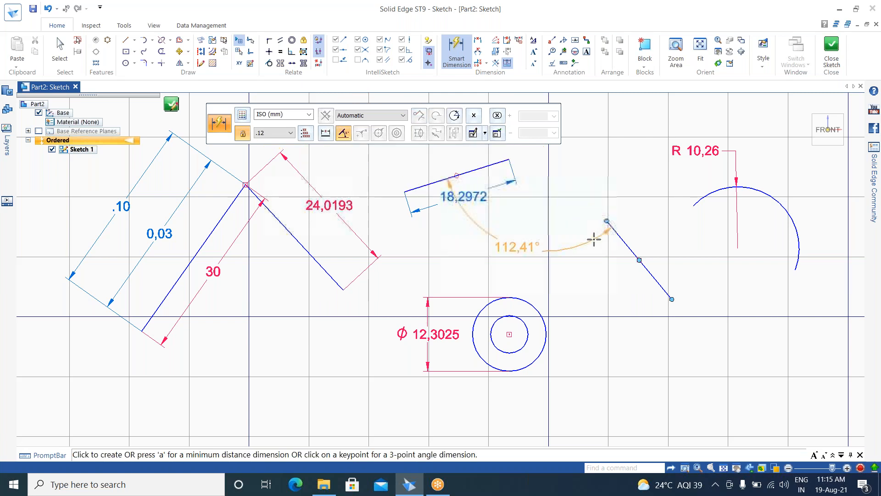
{"action": "left_click", "coordinate": [574, 246]}
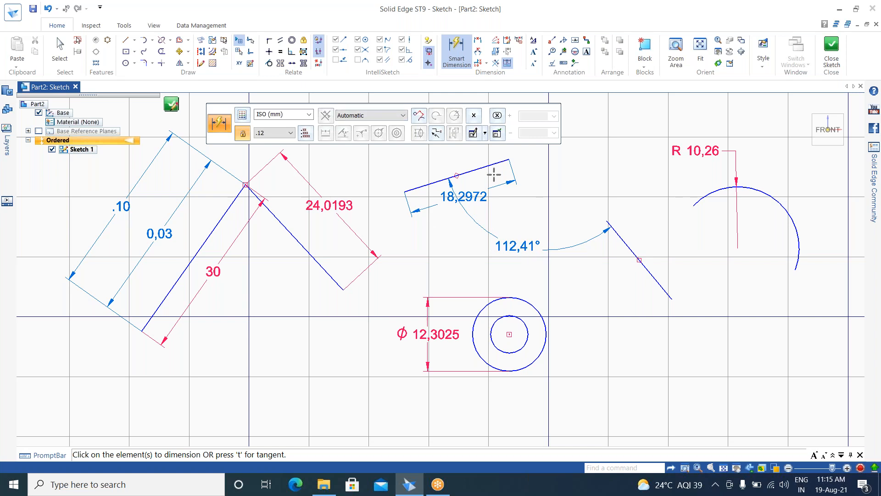
{"action": "key", "text": "Escape"}
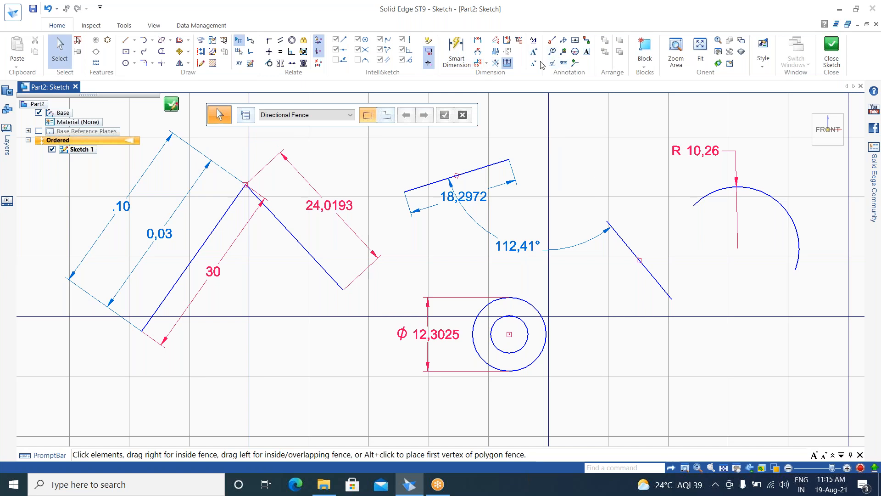
- Add a horizontal tangent Smart Dimension from the short vertical line at the origin to the far edge of the Ø20 circle
{"action": "scroll", "coordinate": [406, 297], "scroll_direction": "up", "scroll_amount": 2}
{"action": "scroll", "coordinate": [406, 297], "scroll_direction": "down", "scroll_amount": 5}
{"action": "scroll", "coordinate": [377, 418], "scroll_direction": "up", "scroll_amount": 2}
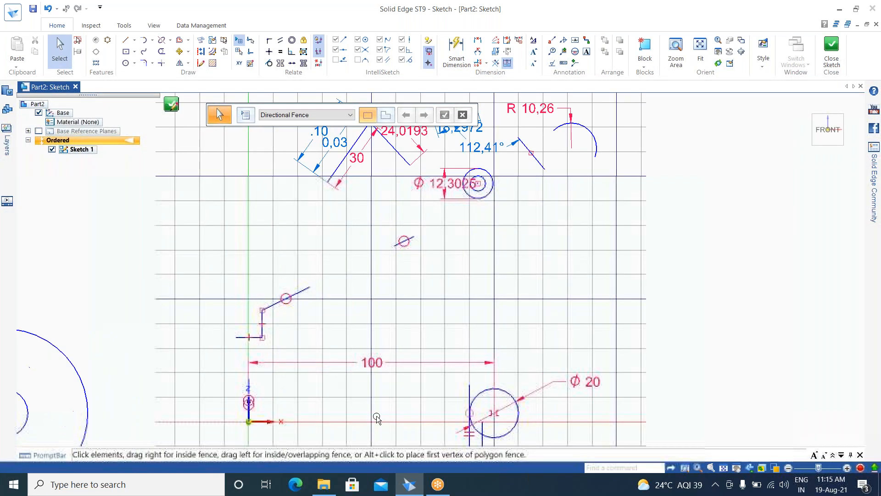
{"action": "scroll", "coordinate": [459, 321], "scroll_direction": "down", "scroll_amount": 4}
{"action": "scroll", "coordinate": [436, 316], "scroll_direction": "up", "scroll_amount": 3}
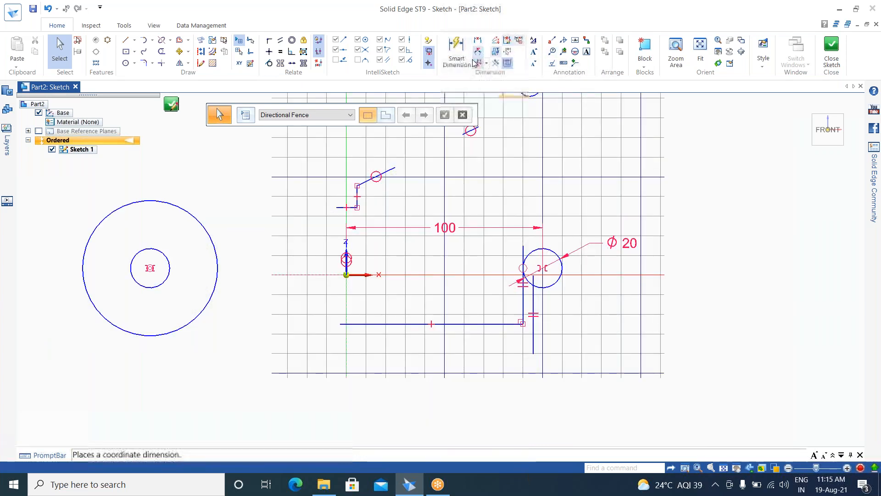
{"action": "left_click", "coordinate": [456, 50]}
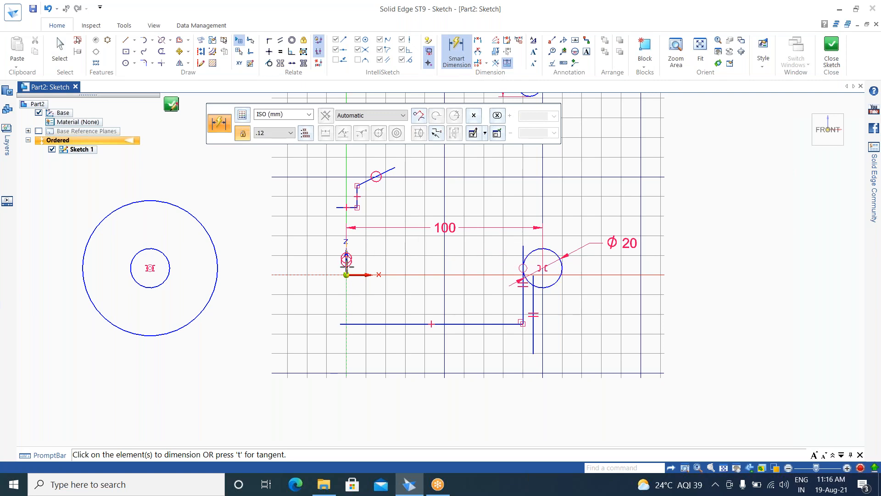
{"action": "left_click", "coordinate": [347, 261]}
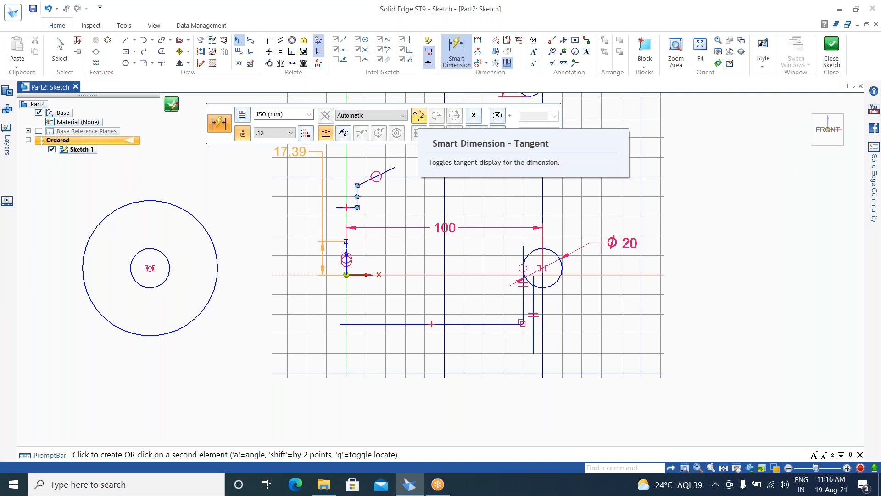
{"action": "left_click", "coordinate": [419, 116]}
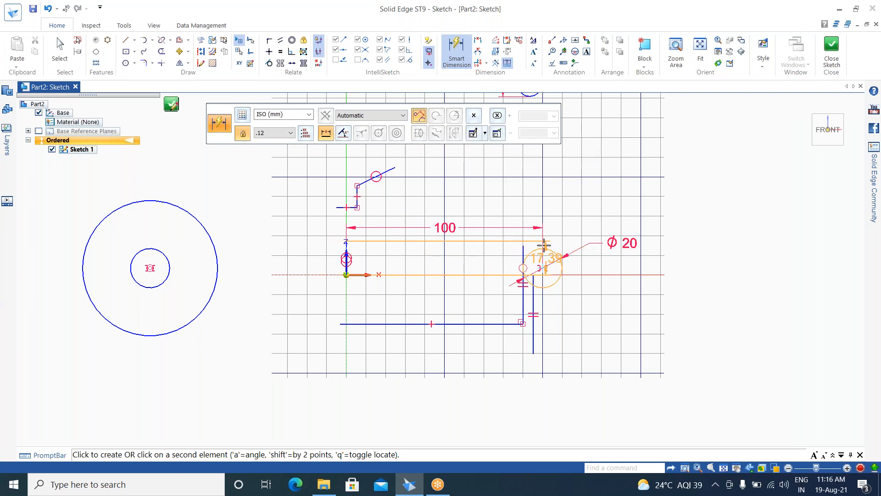
{"action": "left_click", "coordinate": [546, 249]}
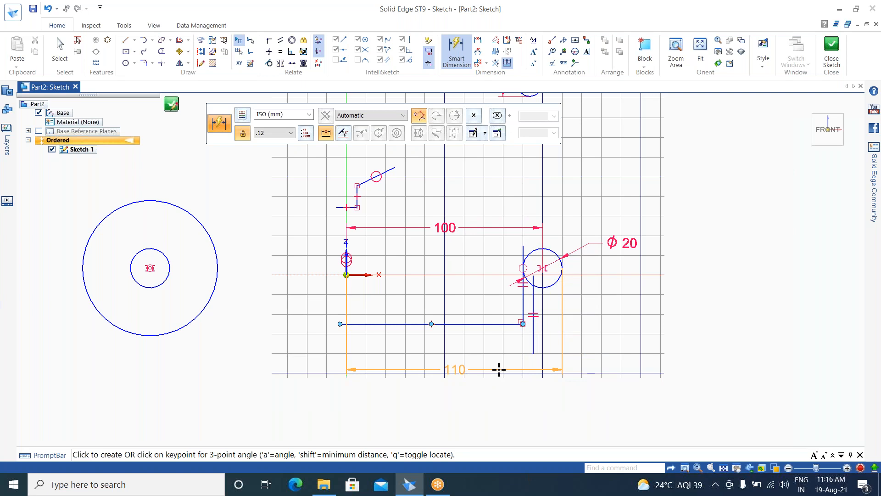
{"action": "left_click", "coordinate": [499, 369]}
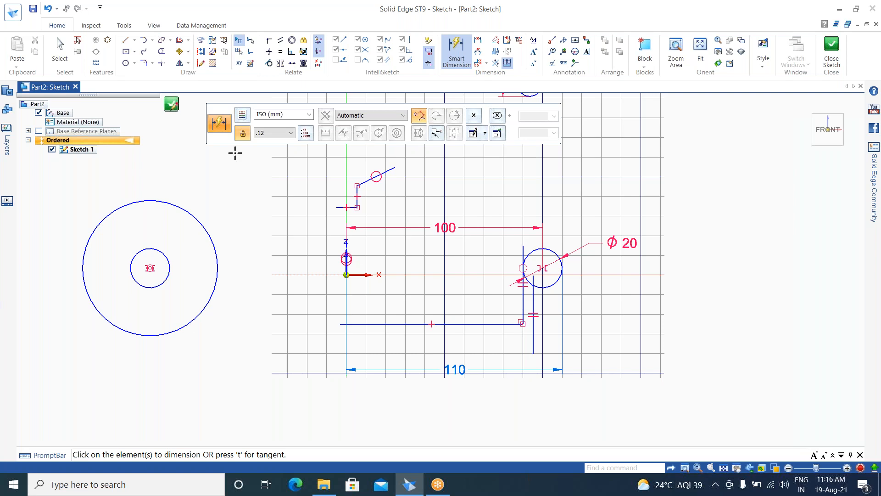
- Add a horizontal tangent Smart Dimension for the gap between the two concentric circles left of the origin
{"action": "left_click", "coordinate": [168, 255]}
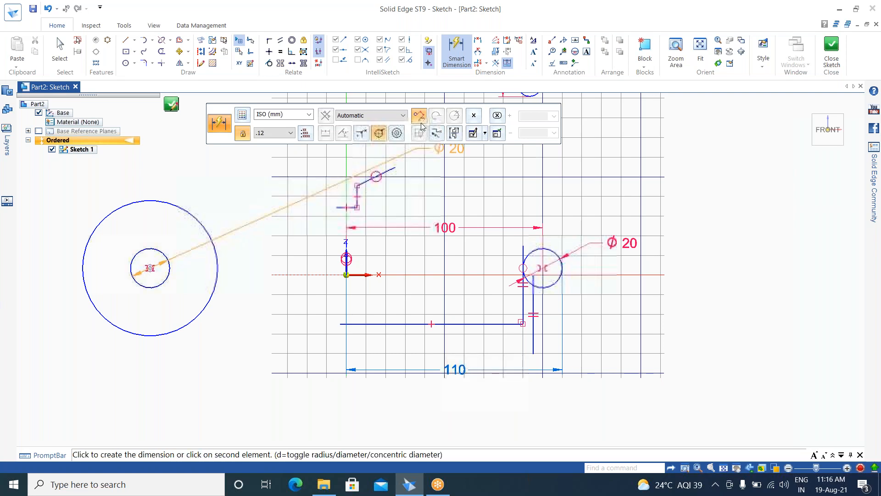
{"action": "left_click", "coordinate": [393, 136]}
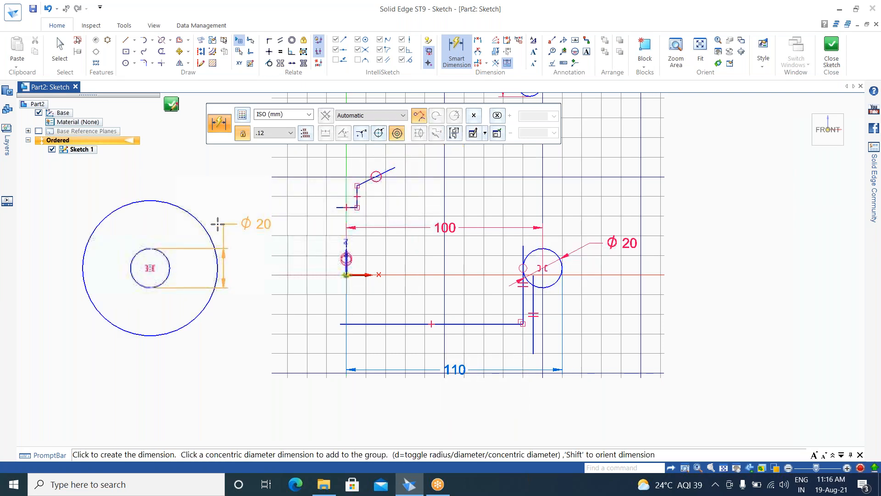
{"action": "left_click", "coordinate": [204, 226]}
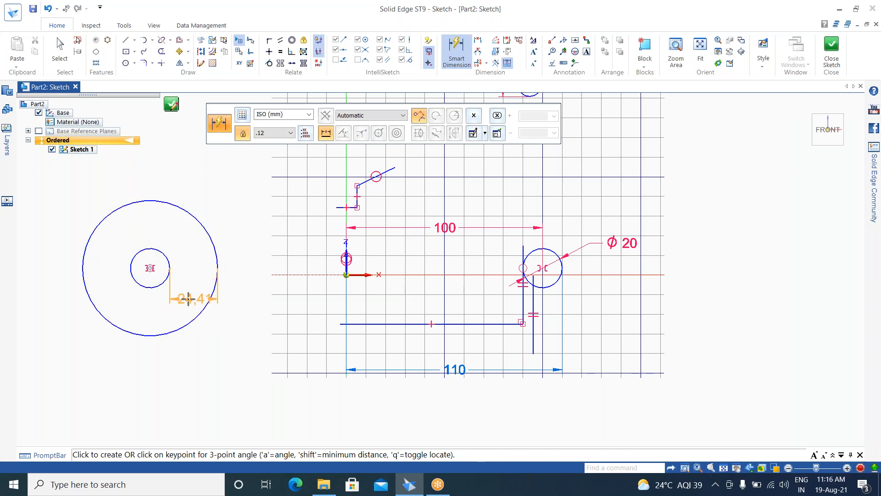
{"action": "left_click", "coordinate": [188, 299]}
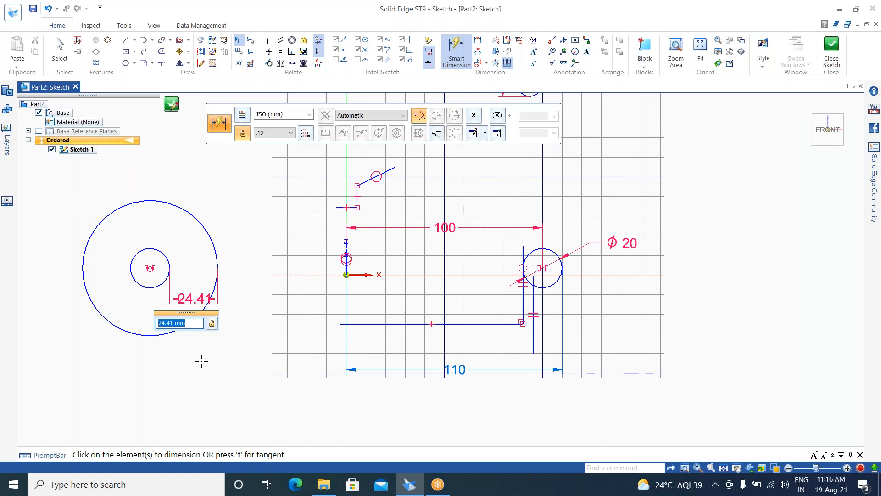
{"action": "left_click", "coordinate": [196, 355]}
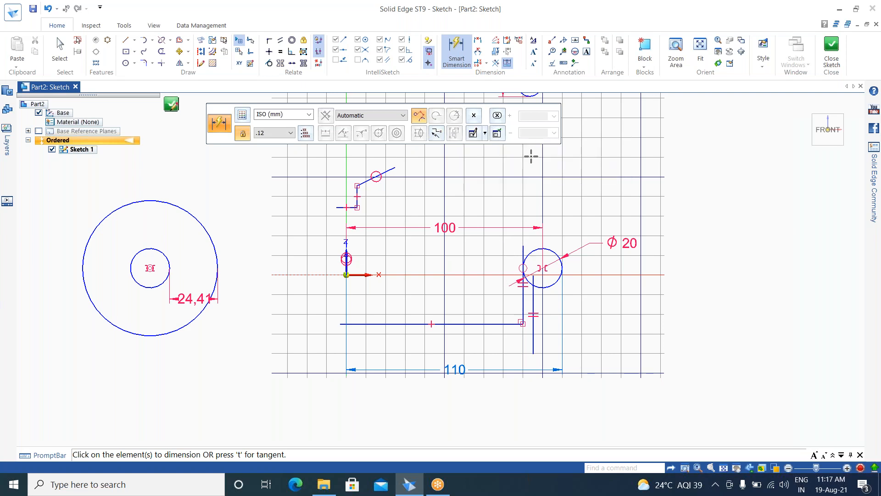
- Turn on the Inspection option for Smart Dimension and restart the command near the concentric circles
{"action": "left_click", "coordinate": [498, 116]}
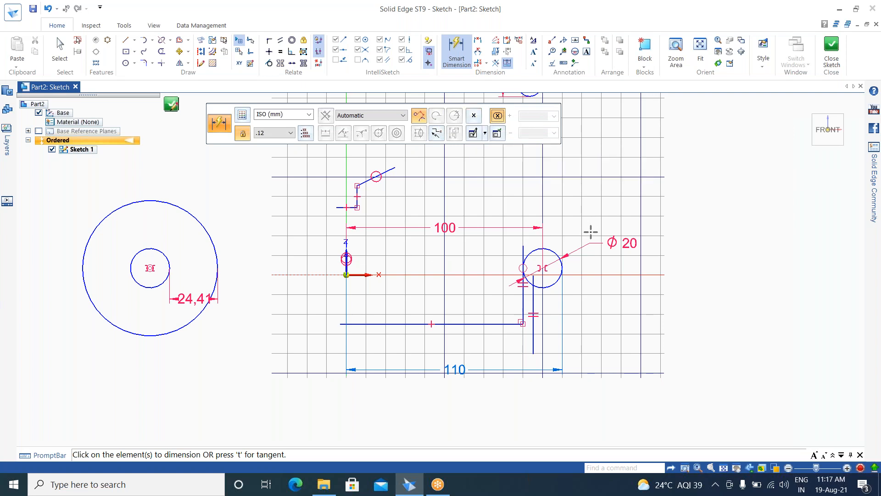
{"action": "key", "text": "Escape"}
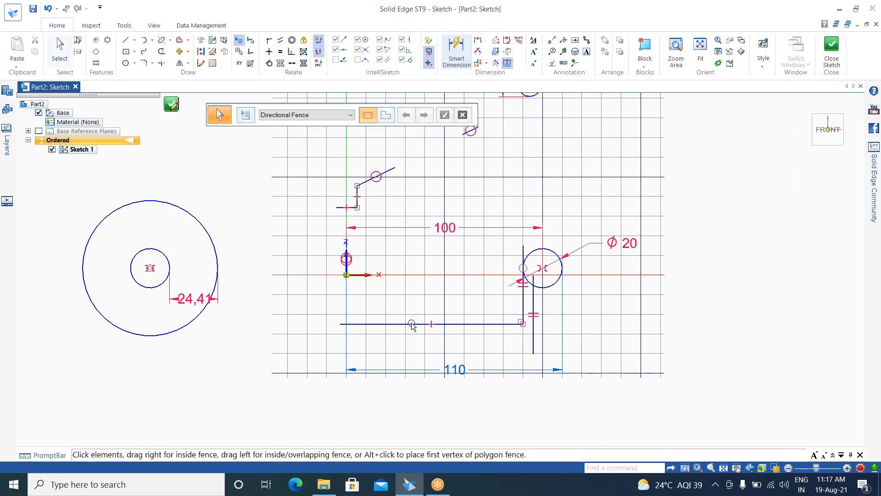
{"action": "scroll", "coordinate": [406, 296], "scroll_direction": "down", "scroll_amount": 3}
{"action": "scroll", "coordinate": [246, 201], "scroll_direction": "up", "scroll_amount": 5}
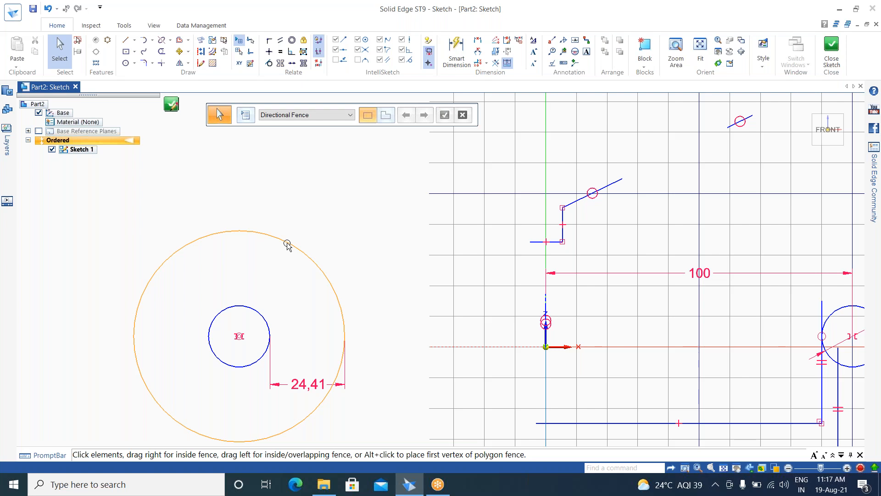
{"action": "left_click", "coordinate": [456, 52]}
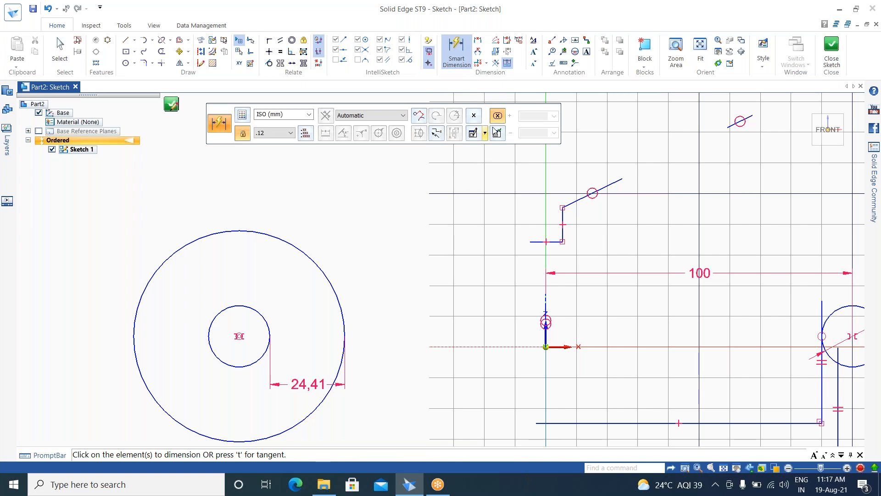
{"action": "left_click", "coordinate": [497, 118]}
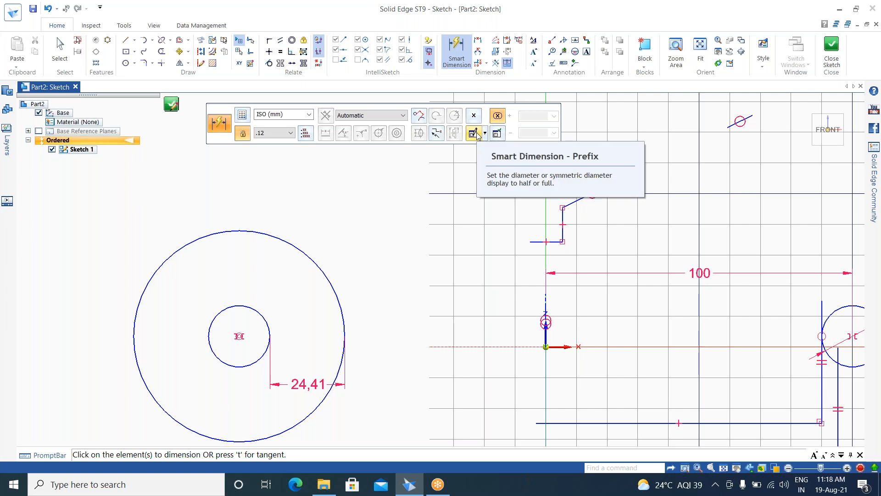
- Define the dimension text with prefix %TZ, superfix %PM and suffix %SS, and apply it to Smart Dimension
{"action": "left_click", "coordinate": [474, 134]}
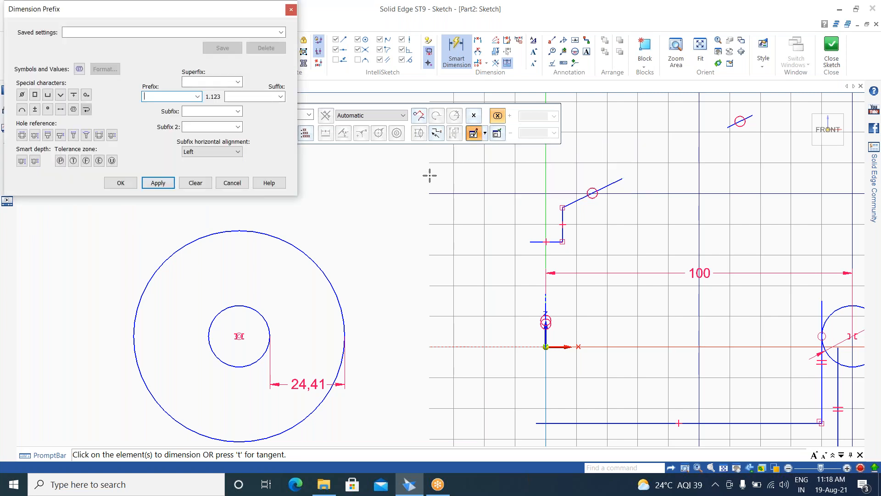
{"action": "mouse_move", "coordinate": [132, 13]}
{"action": "left_mouse_down"}
{"action": "mouse_move", "coordinate": [159, 31]}
{"action": "mouse_move", "coordinate": [628, 186]}
{"action": "mouse_move", "coordinate": [628, 195]}
{"action": "left_mouse_up"}
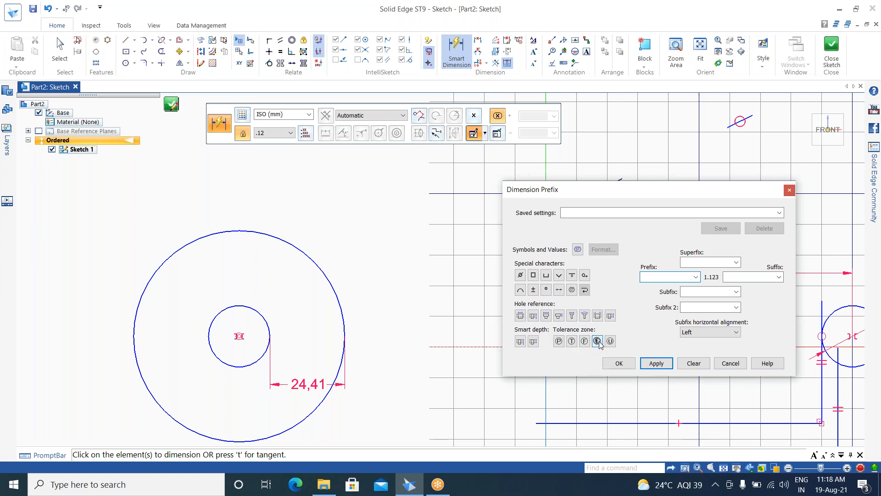
{"action": "left_click", "coordinate": [572, 341]}
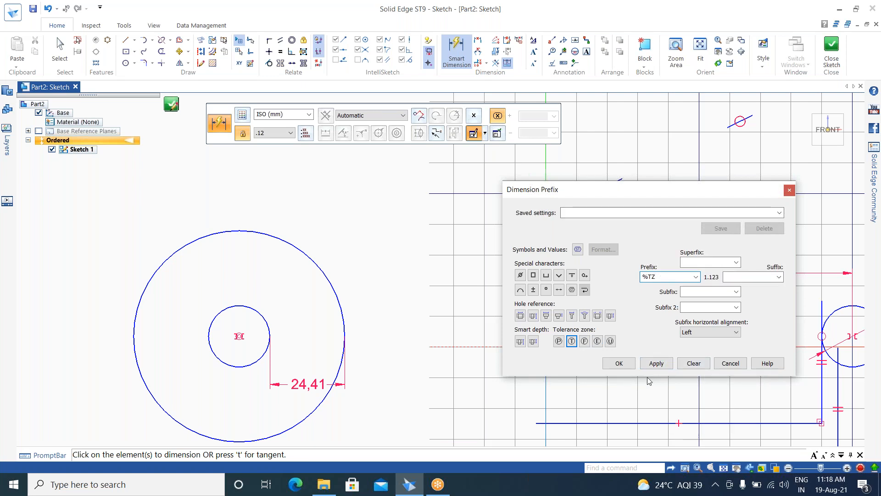
{"action": "left_click", "coordinate": [700, 260]}
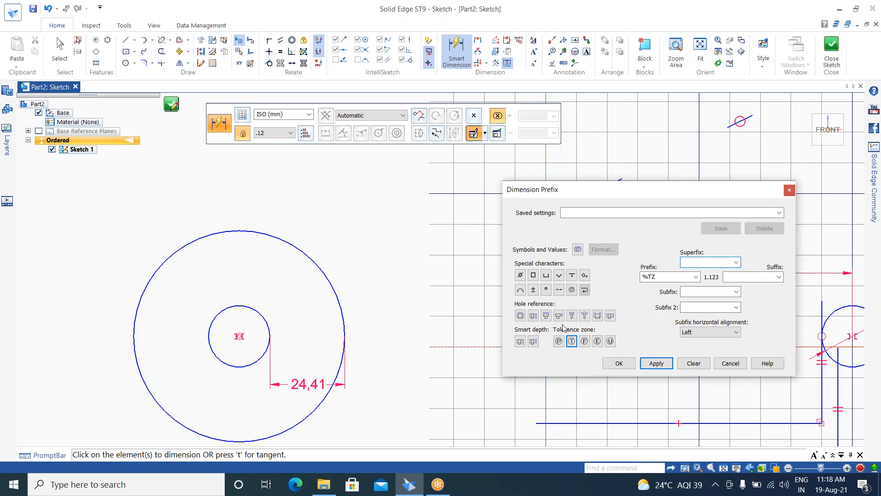
{"action": "left_click", "coordinate": [534, 290]}
{"action": "left_click", "coordinate": [742, 277]}
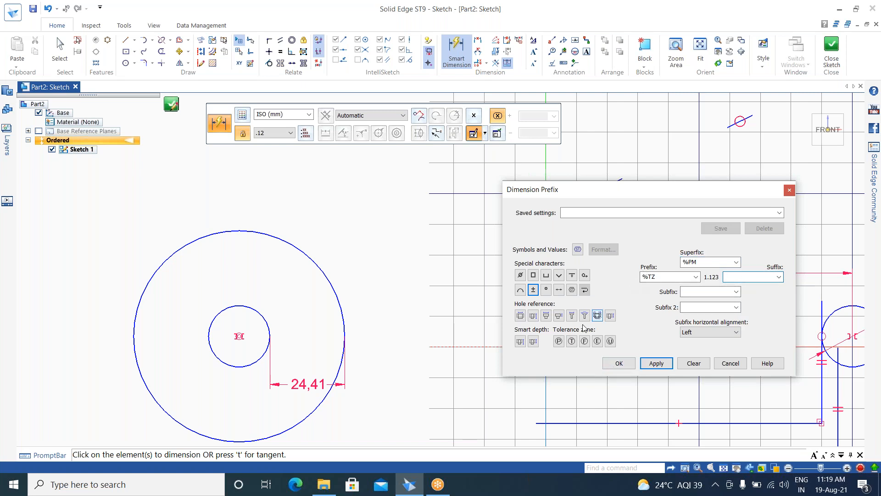
{"action": "left_click", "coordinate": [571, 315]}
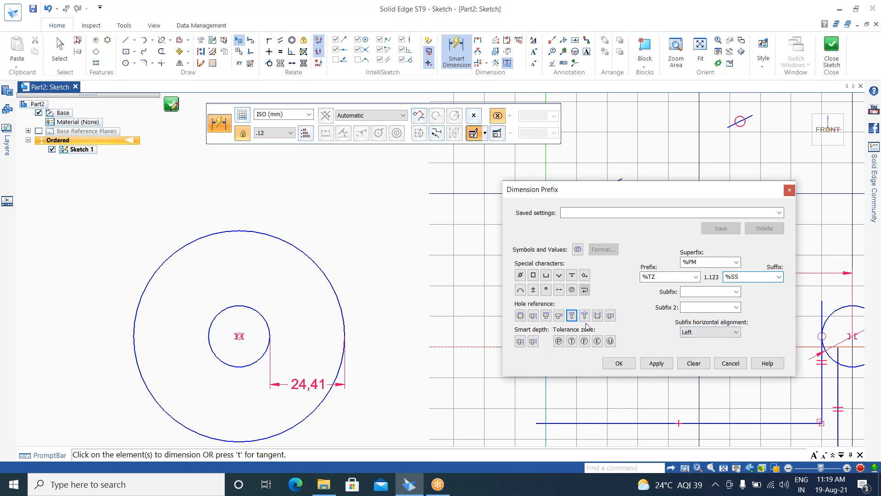
{"action": "left_click", "coordinate": [659, 360]}
{"action": "left_click", "coordinate": [614, 363]}
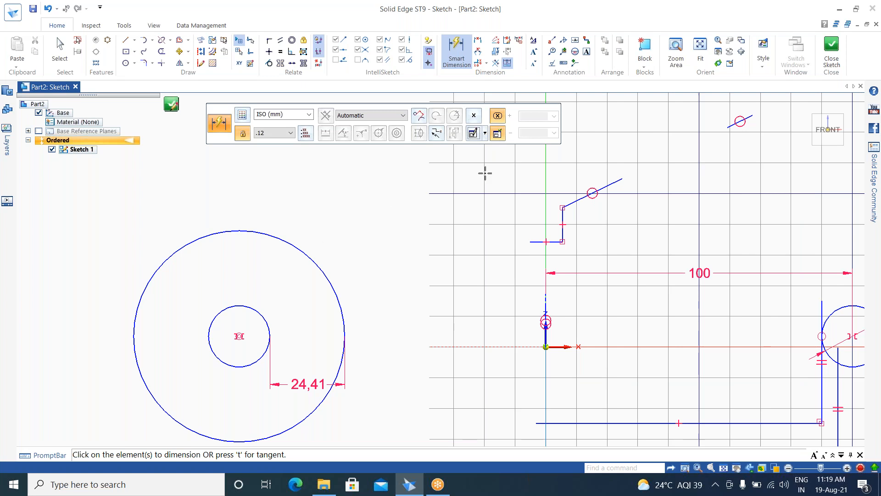
- Dimension the large circle's diameter with the inspection and prefix options applied, and again with both options turned off
{"action": "left_click", "coordinate": [297, 246]}
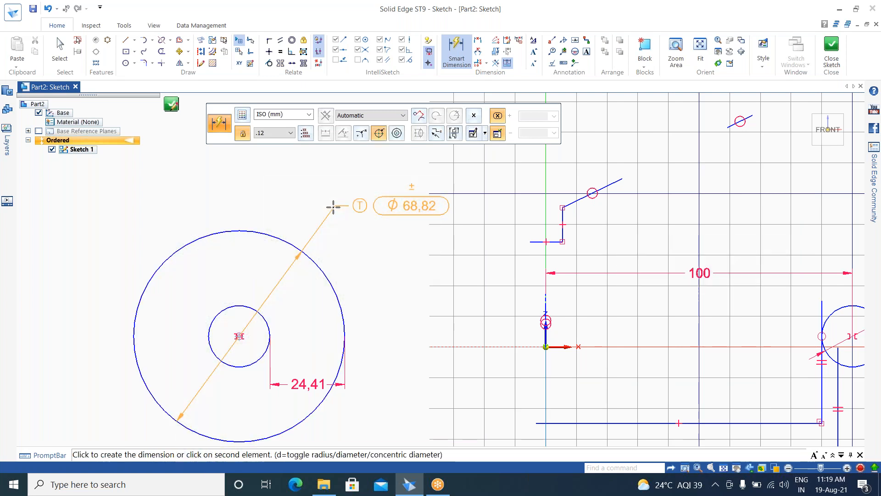
{"action": "left_click", "coordinate": [270, 189]}
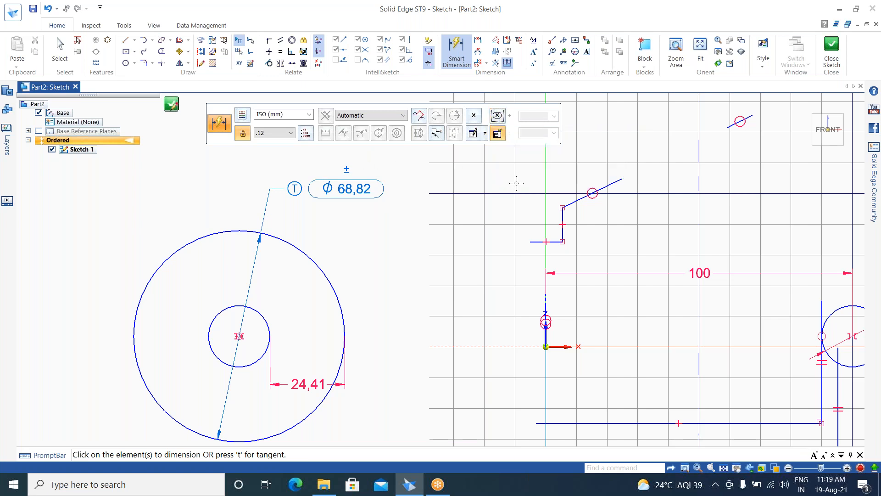
{"action": "left_click", "coordinate": [497, 133]}
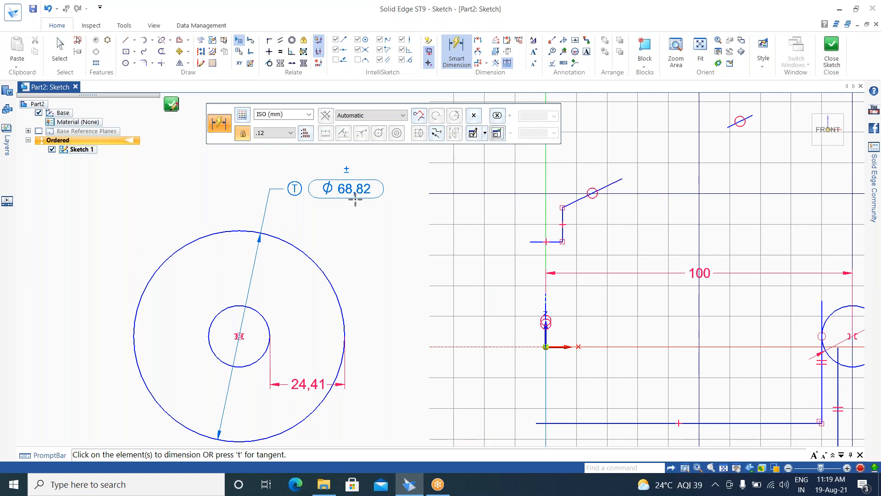
{"action": "left_click", "coordinate": [317, 260]}
{"action": "left_click", "coordinate": [339, 238]}
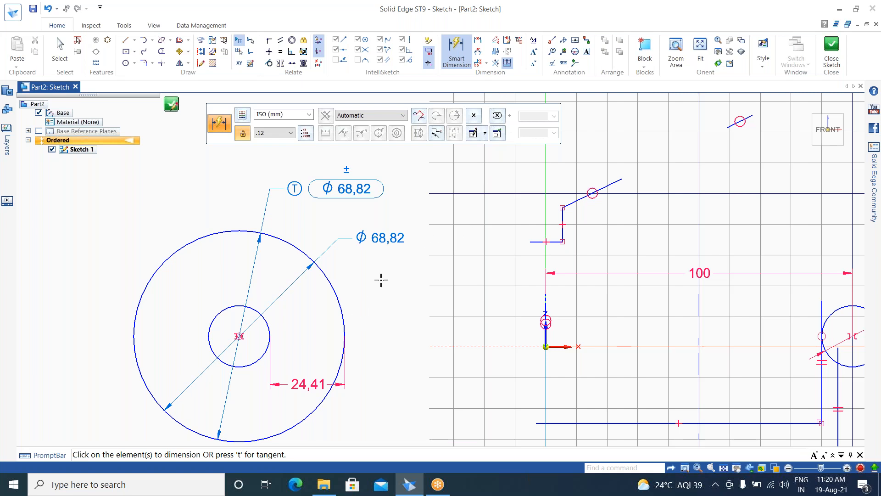
- Try to place a Smart Dimension between the inclined line and the adjoining short vertical line
{"action": "left_click", "coordinate": [581, 198]}
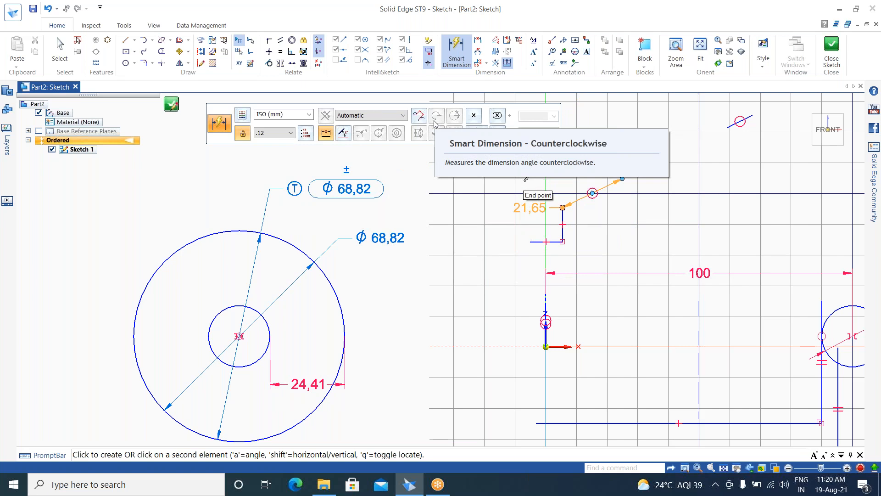
{"action": "left_click", "coordinate": [563, 216]}
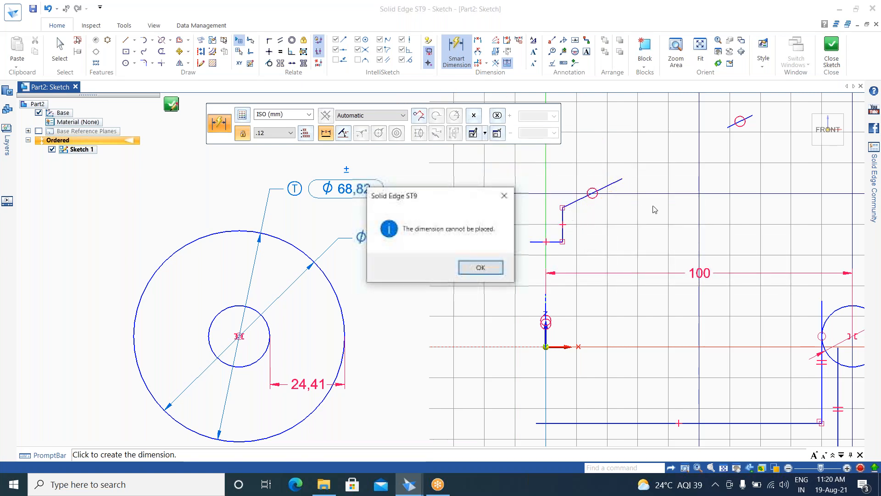
{"action": "left_click", "coordinate": [504, 195]}
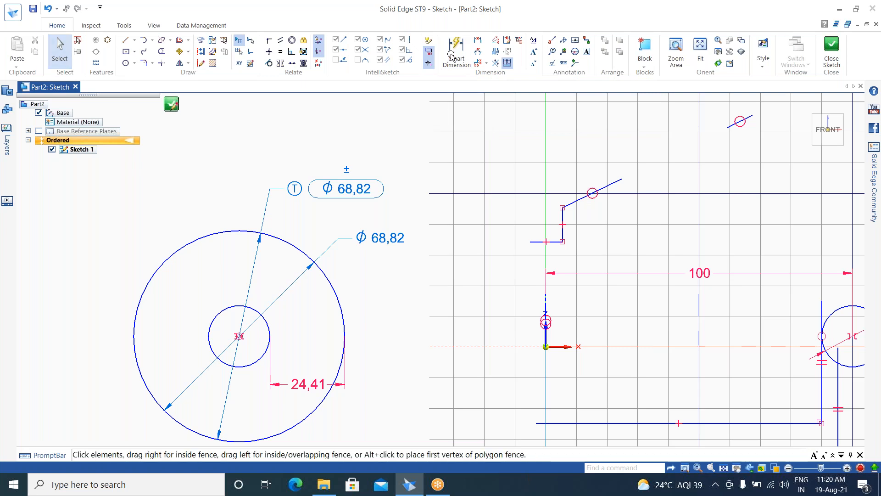
- Dimension the length of the inclined line above the origin, placing the dimension text directly on the line
{"action": "left_click", "coordinate": [453, 52]}
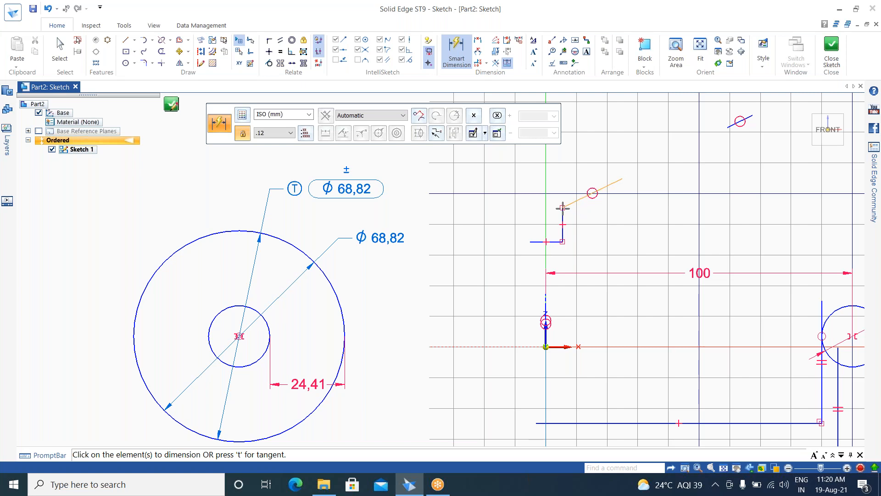
{"action": "left_click", "coordinate": [619, 180]}
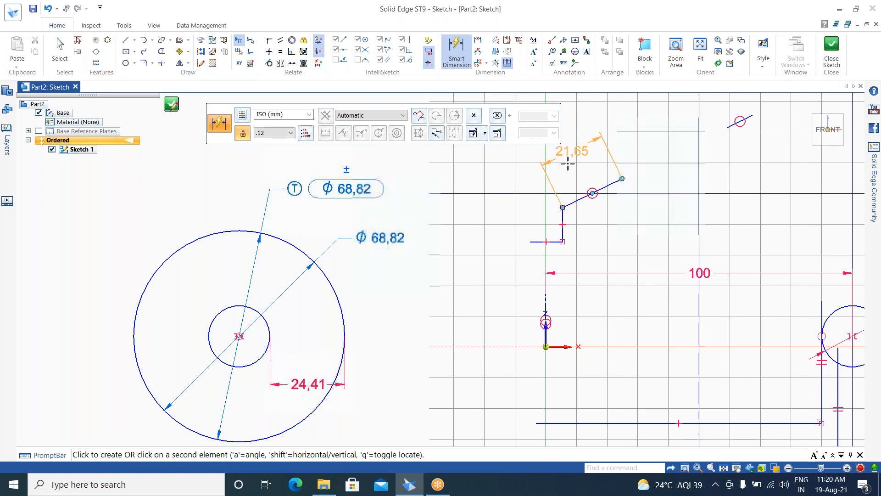
{"action": "left_click", "coordinate": [325, 133]}
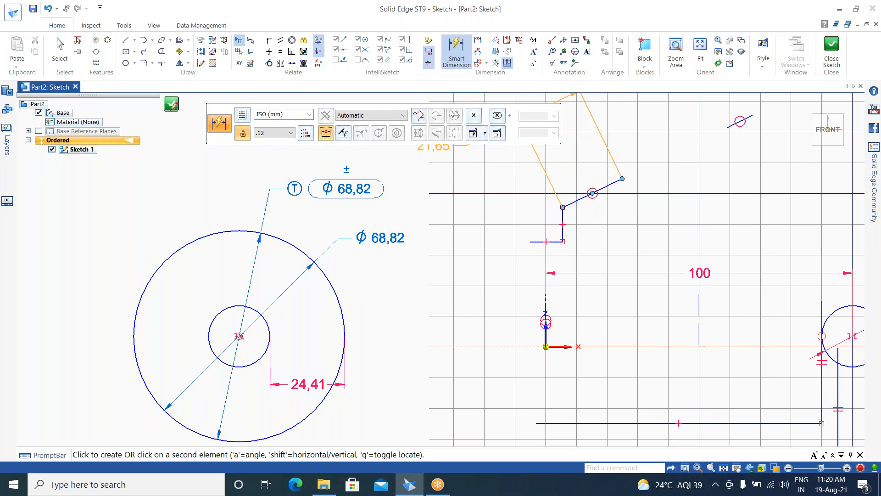
{"action": "left_click", "coordinate": [592, 193]}
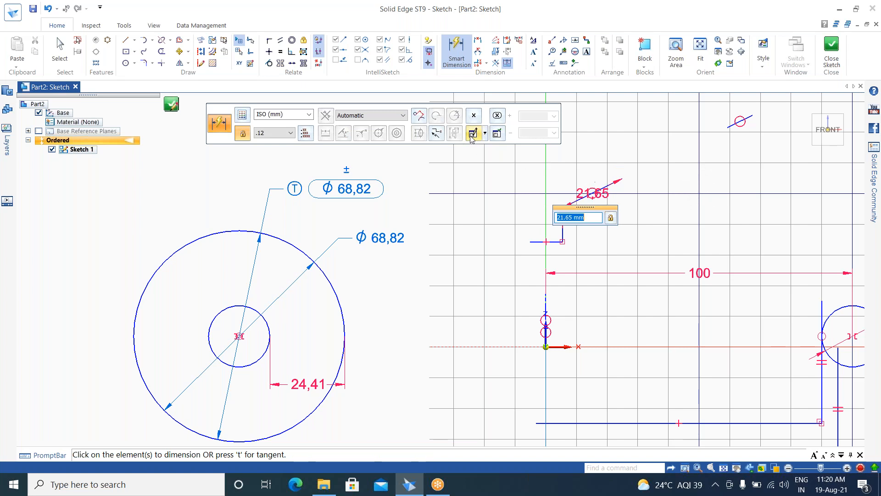
{"action": "left_click", "coordinate": [436, 133]}
{"action": "key", "text": "Escape"}
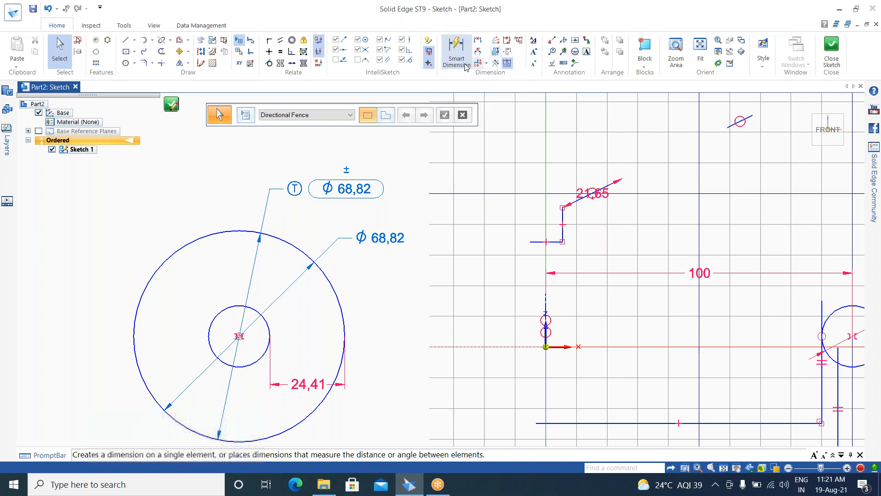
- Restart Smart Dimension with the Tangent option on and try to dimension between the small and large concentric circles
{"action": "left_click", "coordinate": [456, 51]}
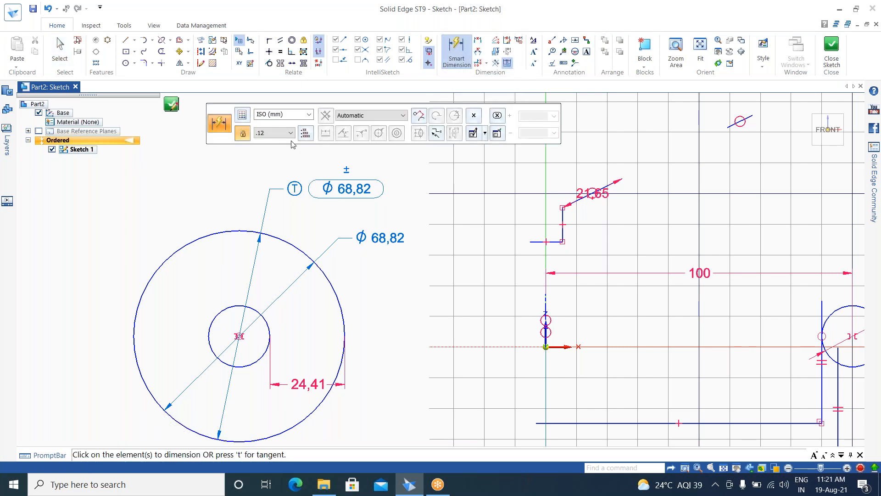
{"action": "left_click", "coordinate": [435, 134]}
{"action": "left_click", "coordinate": [271, 325]}
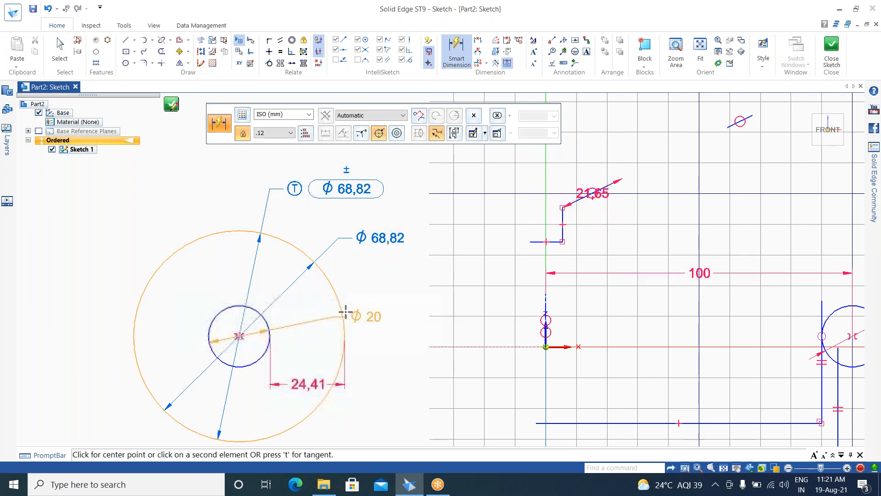
{"action": "left_click", "coordinate": [339, 299]}
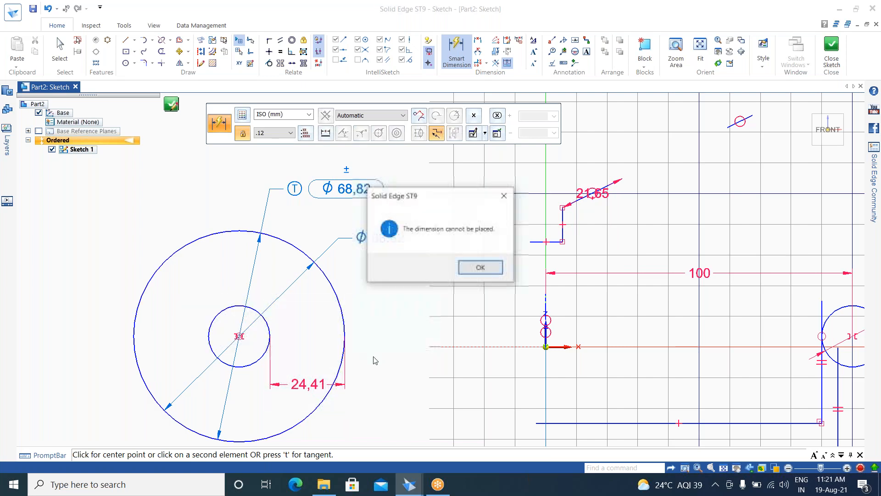
{"action": "left_click", "coordinate": [477, 269]}
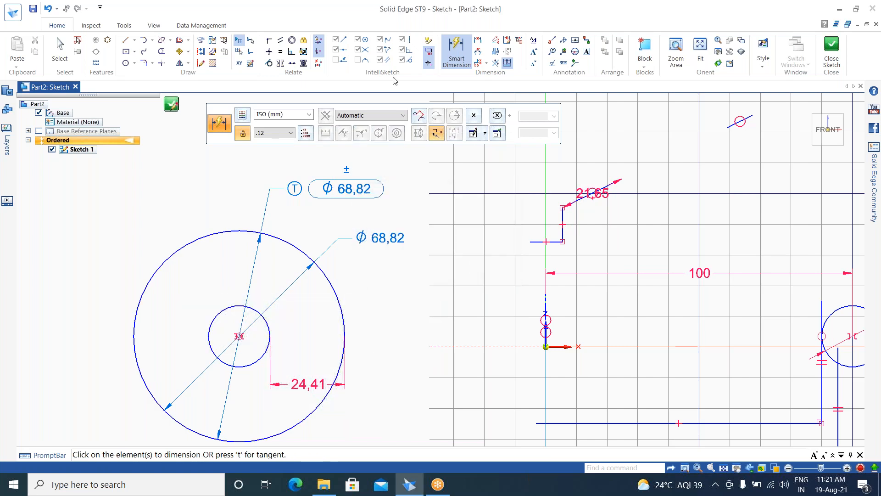
- Add a third diameter dimension to the large circle with the Tangent option on, and leave Smart Dimension
{"action": "left_click", "coordinate": [335, 288]}
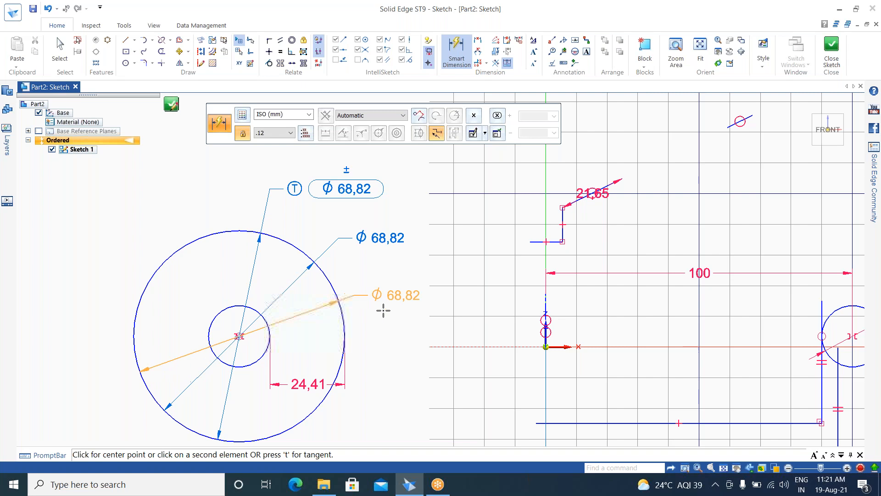
{"action": "left_click", "coordinate": [364, 275]}
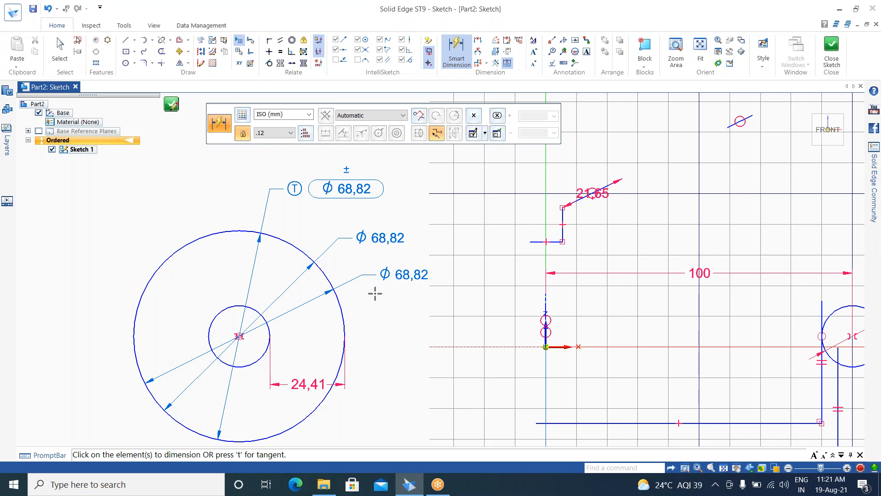
{"action": "key", "text": "Escape"}
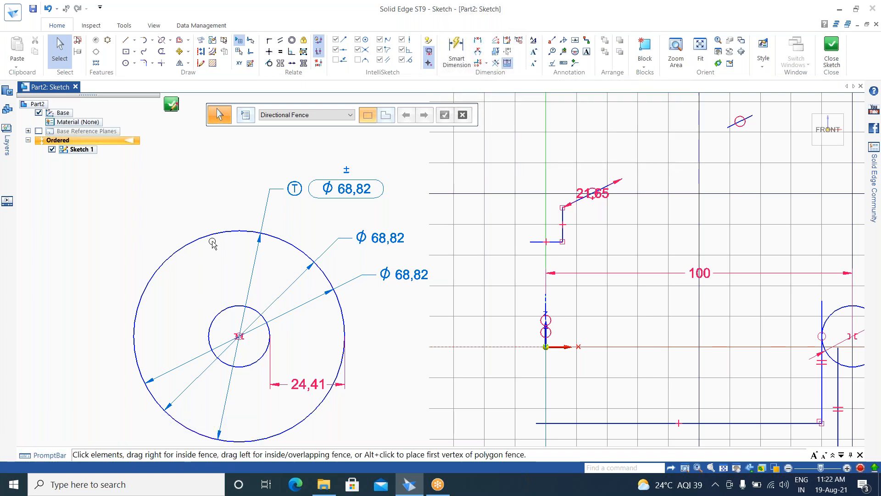
- Fence-select all geometry and dimensions in the sketch and delete them
{"action": "scroll", "coordinate": [211, 252], "scroll_direction": "down", "scroll_amount": 8}
{"action": "left_click_drag", "start_coordinate": [426, 163], "coordinate": [169, 336]}
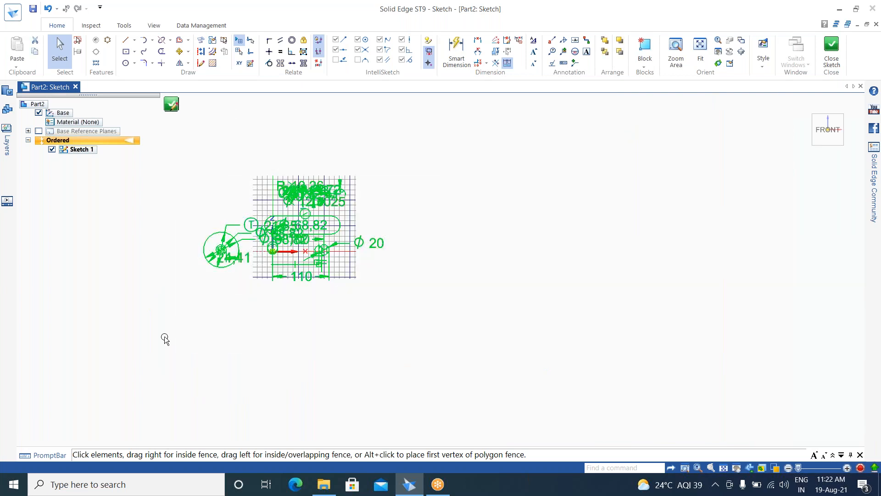
{"action": "key", "text": "Delete"}
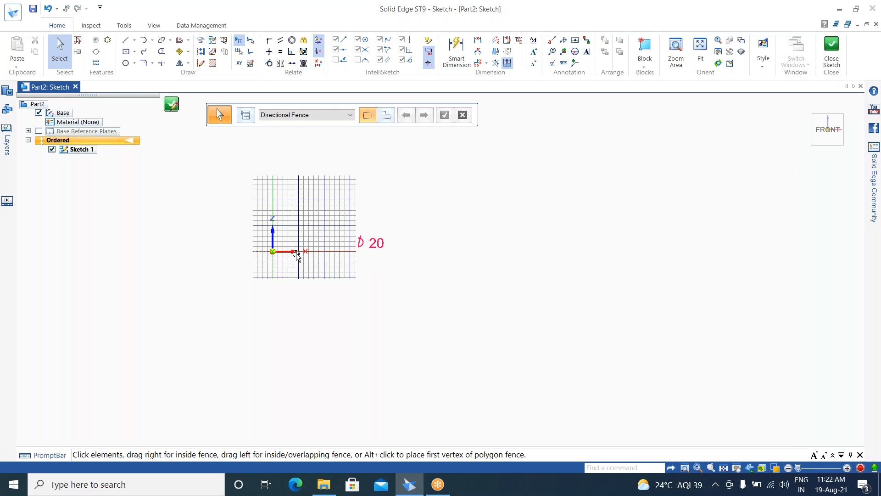
- Begin a connected line chain above the origin with a horizontal line, a vertical drop, a short slanted segment and another vertical drop
{"action": "scroll", "coordinate": [296, 255], "scroll_direction": "up", "scroll_amount": 3}
{"action": "scroll", "coordinate": [541, 319], "scroll_direction": "down", "scroll_amount": 4}
{"action": "scroll", "coordinate": [437, 246], "scroll_direction": "up", "scroll_amount": 3}
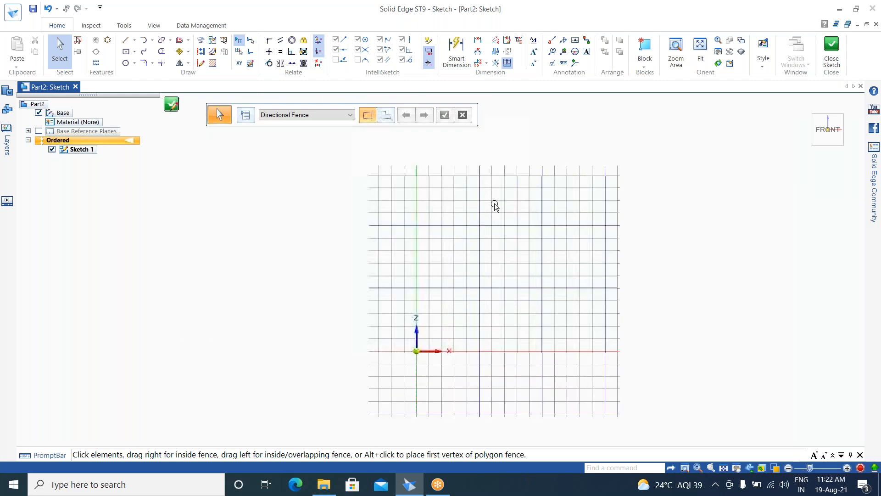
{"action": "scroll", "coordinate": [497, 205], "scroll_direction": "up", "scroll_amount": 3}
{"action": "scroll", "coordinate": [329, 263], "scroll_direction": "down", "scroll_amount": 2}
{"action": "scroll", "coordinate": [329, 271], "scroll_direction": "down", "scroll_amount": 1}
{"action": "scroll", "coordinate": [334, 293], "scroll_direction": "up", "scroll_amount": 2}
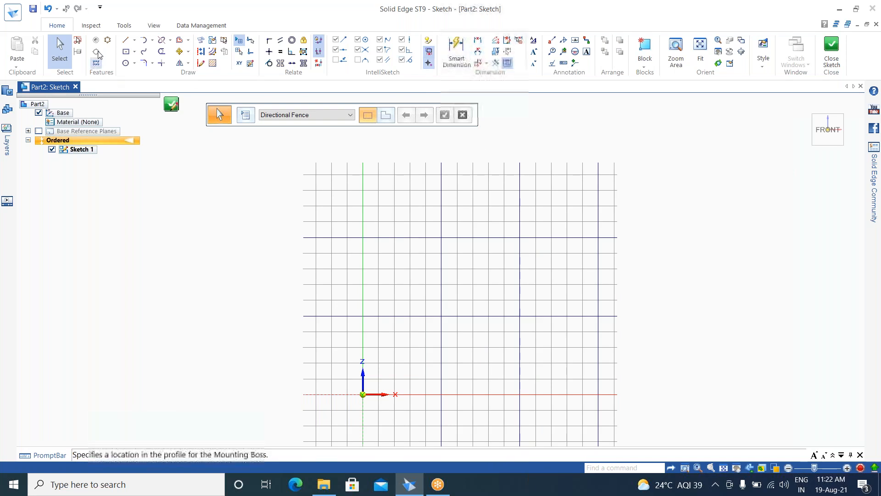
{"action": "left_click", "coordinate": [128, 44]}
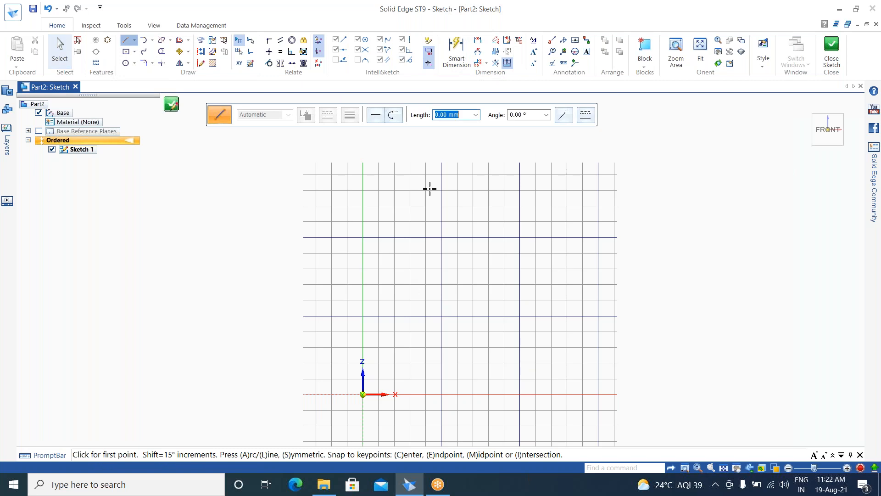
{"action": "left_click", "coordinate": [453, 192]}
{"action": "left_click", "coordinate": [457, 190]}
{"action": "left_click", "coordinate": [457, 225]}
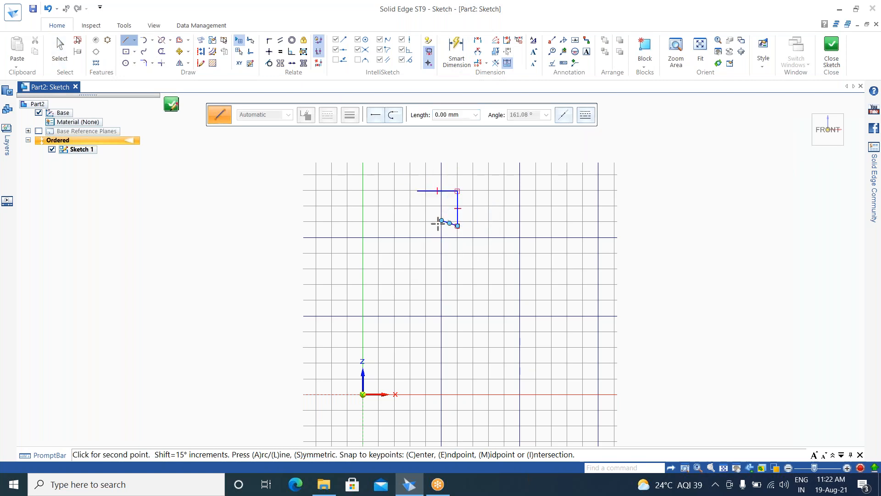
{"action": "left_click", "coordinate": [441, 250]}
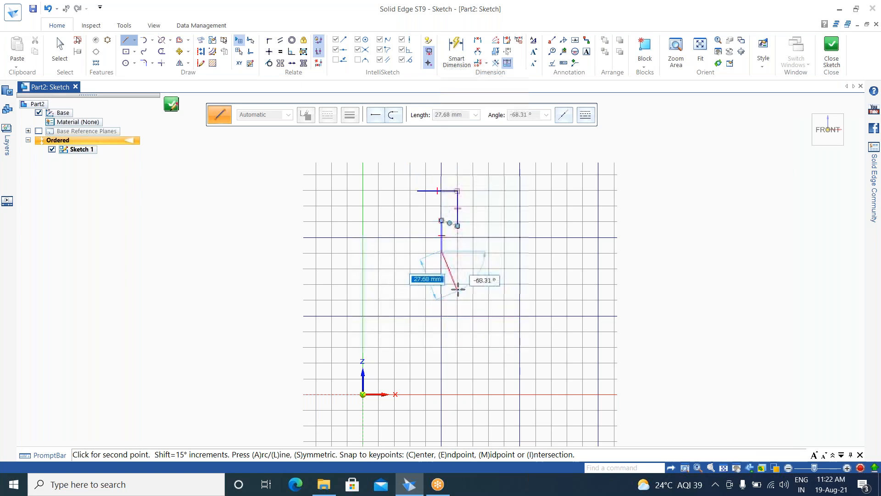
- Continue the chain leftward, down, about 37 mm right, about 35 mm down and a short horizontal segment back left
{"action": "left_click", "coordinate": [399, 250]}
{"action": "left_click", "coordinate": [399, 274]}
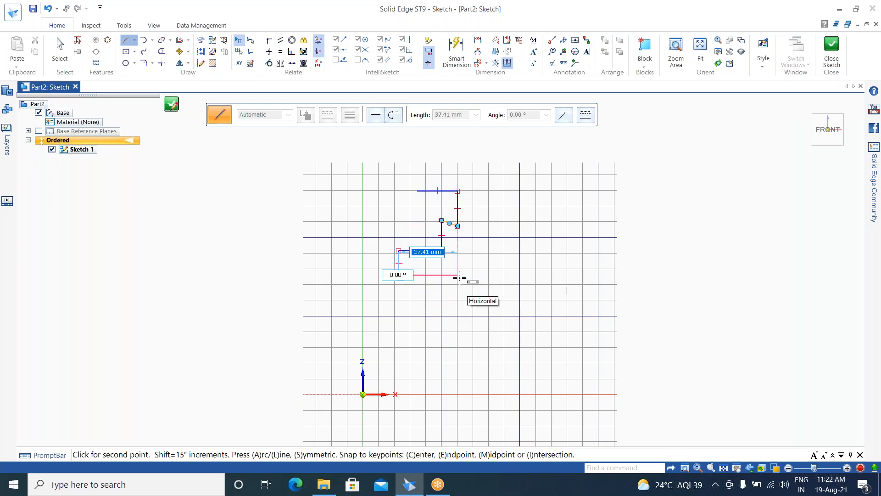
{"action": "left_click", "coordinate": [459, 275]}
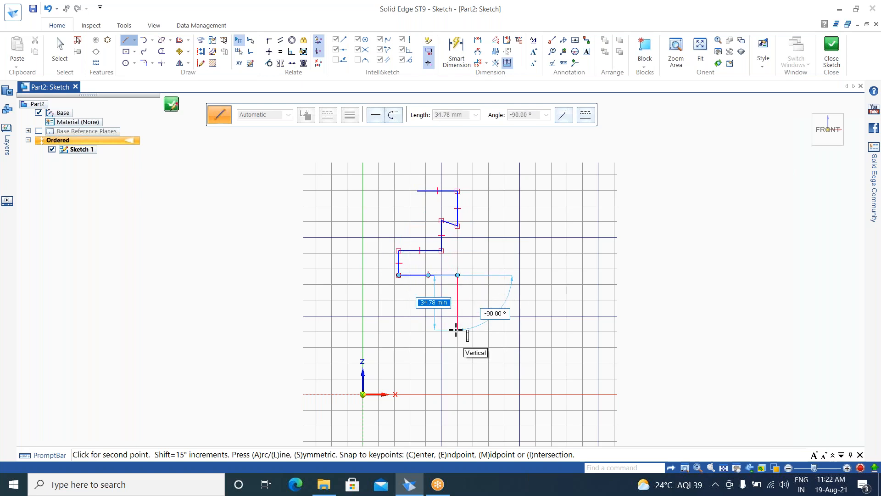
{"action": "left_click", "coordinate": [457, 330]}
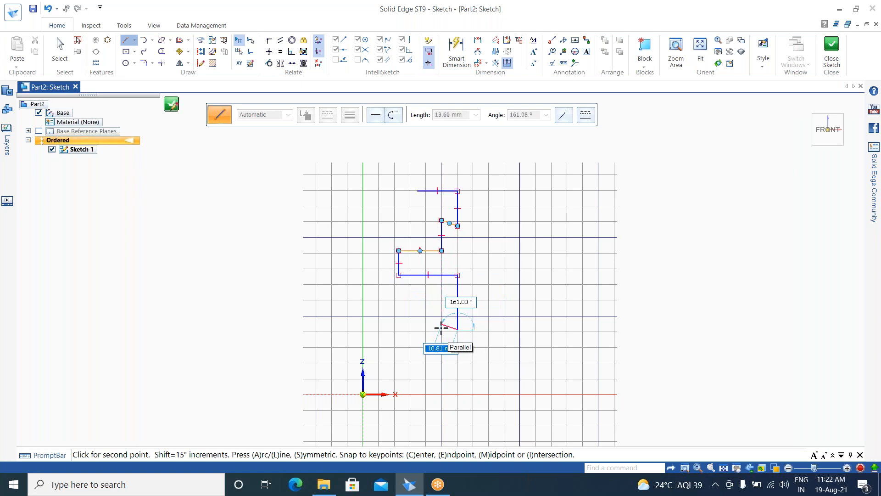
{"action": "left_click", "coordinate": [432, 329]}
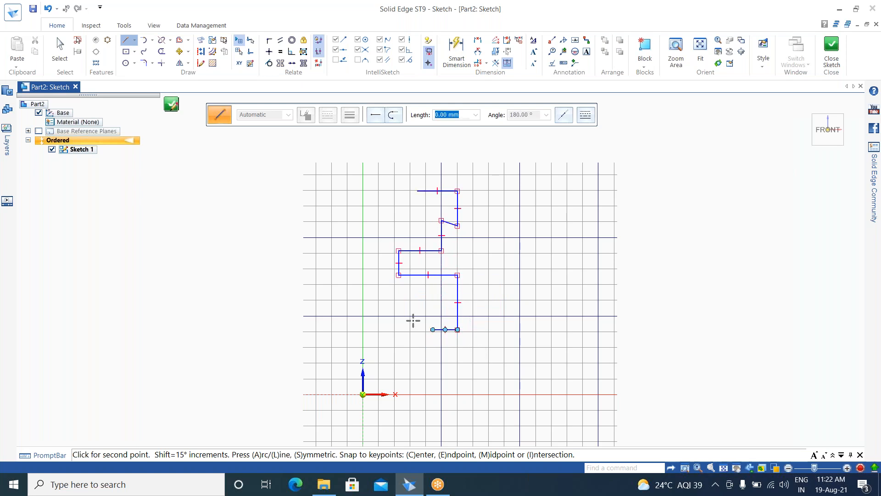
- Finish the line chain with a short downward slant, about 22 mm left, 17 mm down, 15 mm left, an upward-left slant and 19 mm left
{"action": "left_click", "coordinate": [428, 342]}
{"action": "left_click", "coordinate": [393, 342]}
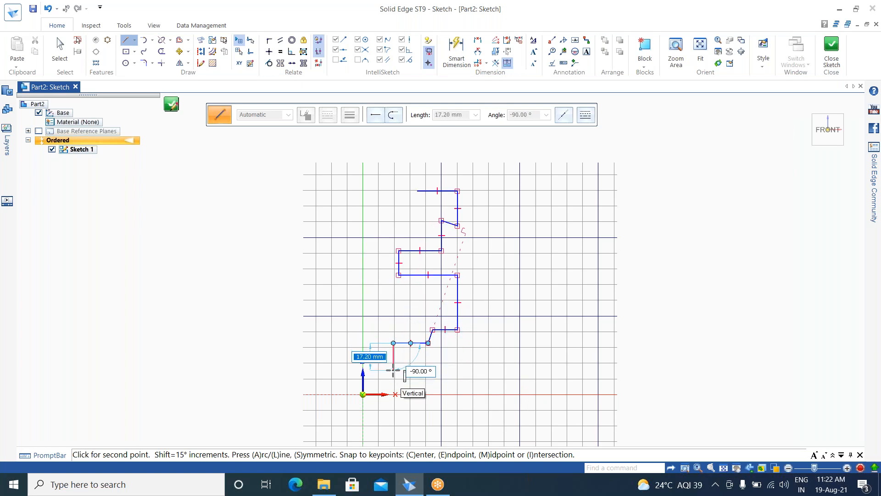
{"action": "left_click", "coordinate": [393, 370]}
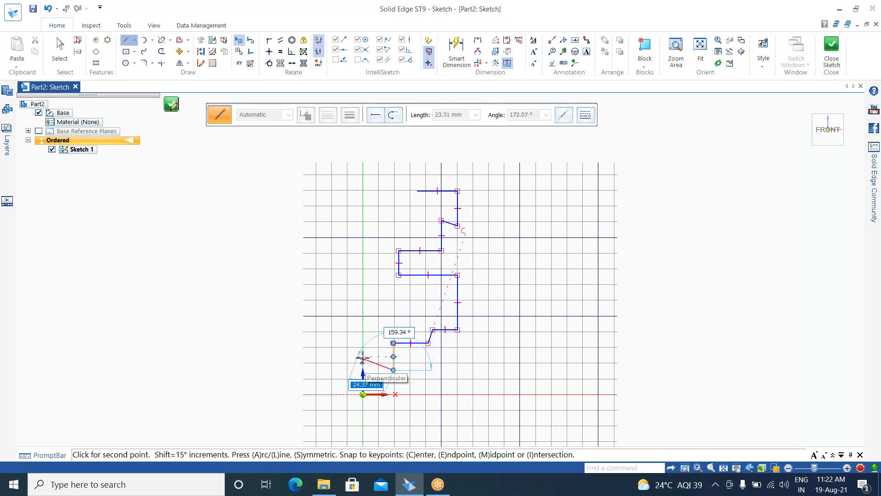
{"action": "left_click", "coordinate": [369, 369]}
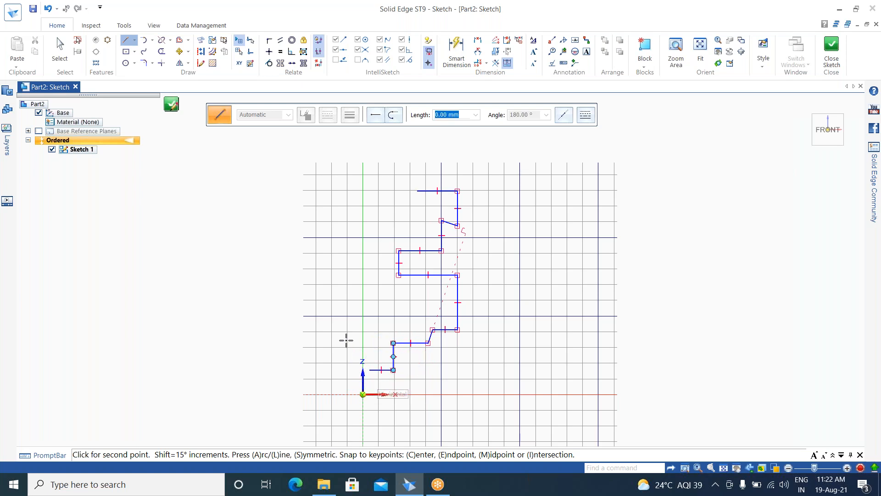
{"action": "left_click", "coordinate": [351, 336]}
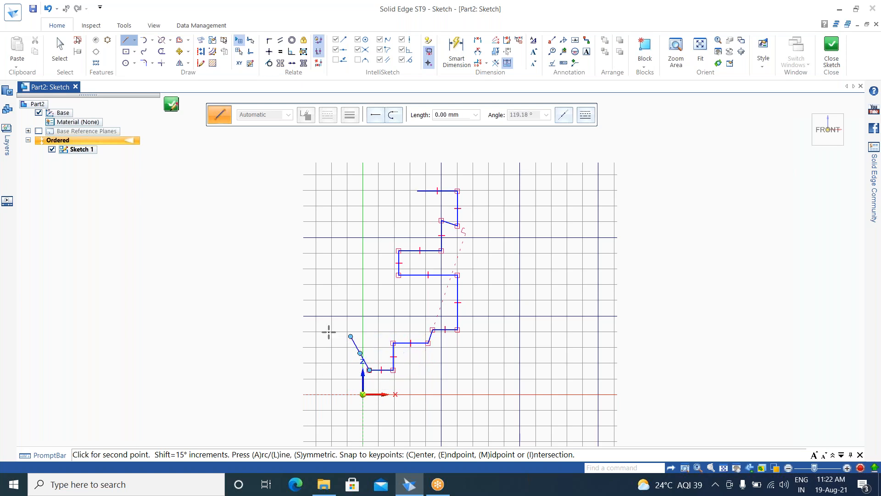
{"action": "left_click", "coordinate": [321, 337]}
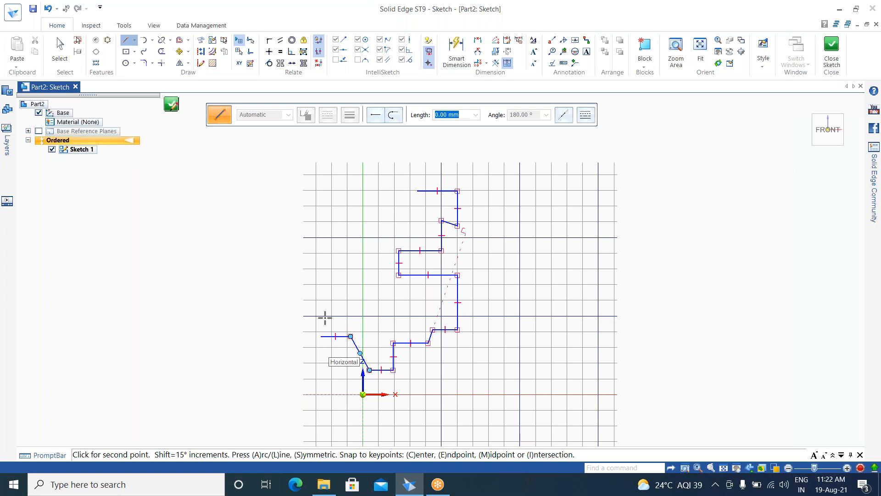
{"action": "key", "text": "Escape"}
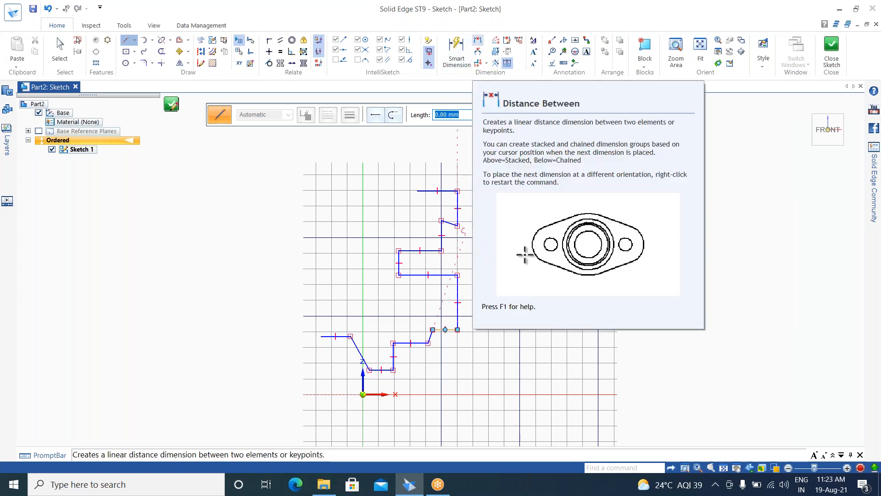
- Add a vertical Distance Between dimension from the profile's topmost horizontal line to its lowest horizontal line, placed to the right of the profile
{"action": "left_click", "coordinate": [478, 41]}
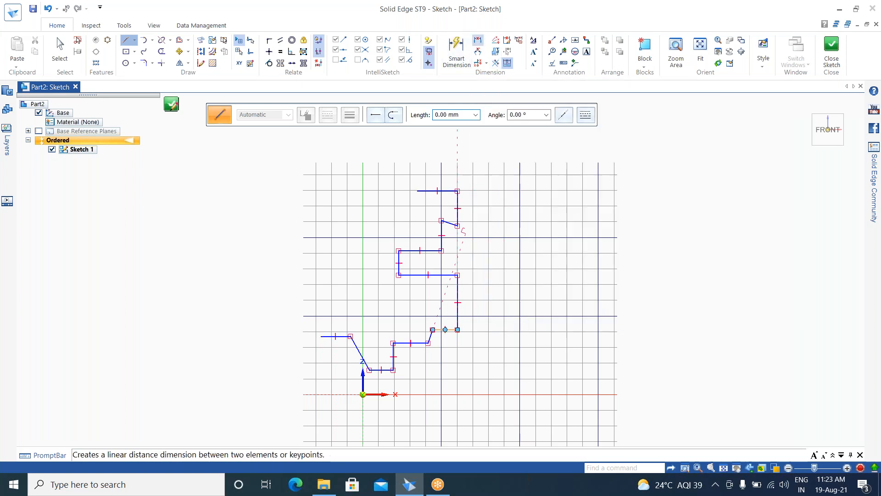
{"action": "left_click", "coordinate": [430, 191]}
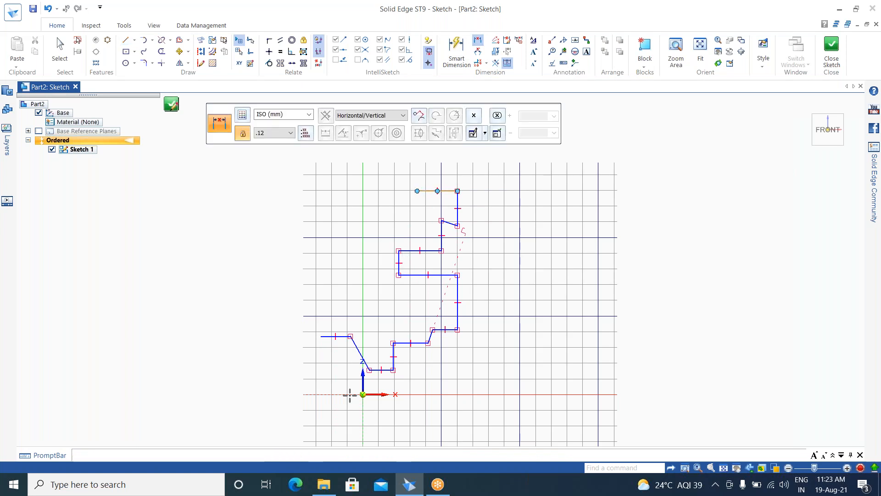
{"action": "scroll", "coordinate": [367, 383], "scroll_direction": "up", "scroll_amount": 5}
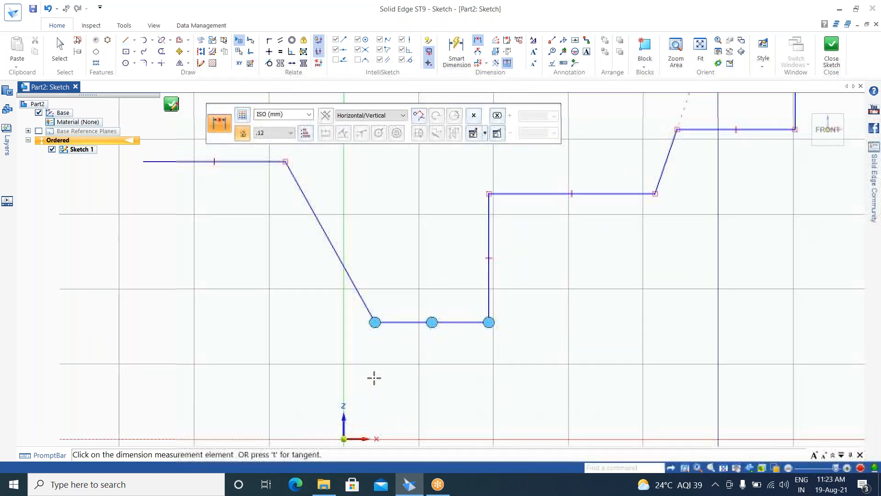
{"action": "left_click", "coordinate": [406, 322]}
{"action": "scroll", "coordinate": [242, 329], "scroll_direction": "down", "scroll_amount": 4}
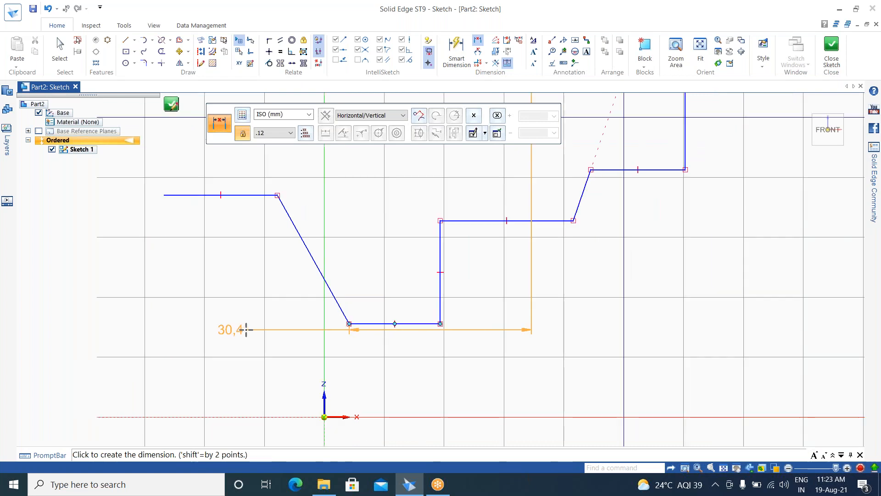
{"action": "scroll", "coordinate": [245, 330], "scroll_direction": "down", "scroll_amount": 1}
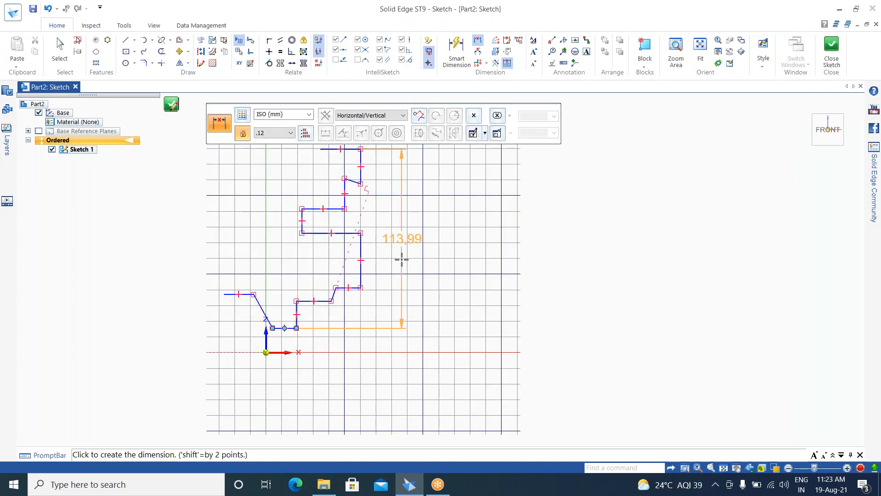
{"action": "left_click", "coordinate": [483, 266]}
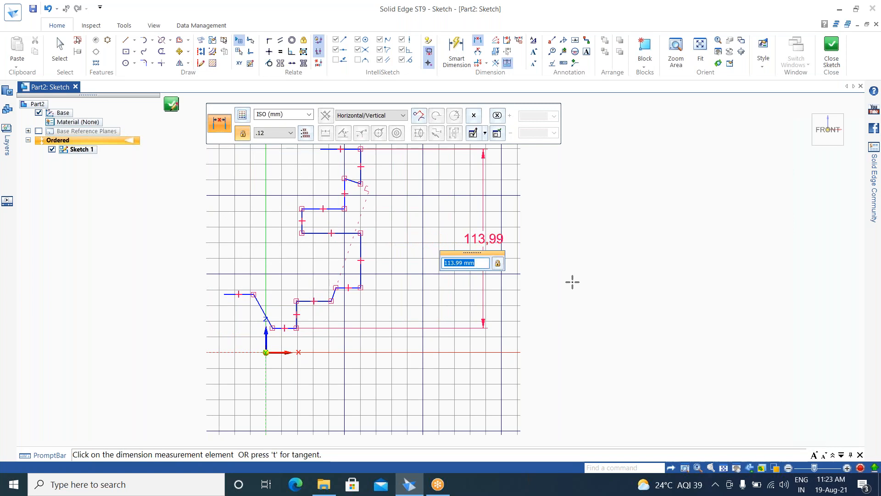
{"action": "key", "text": "Return"}
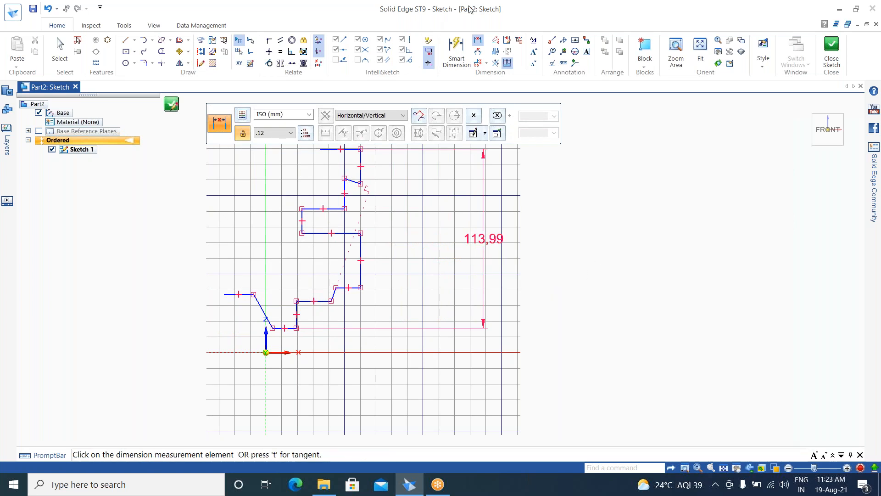
- Add an Angle Between dimension from the short slanted segment near the profile's top to the adjoining upper vertical line, and leave the command
{"action": "left_click", "coordinate": [462, 57]}
{"action": "left_click", "coordinate": [478, 41]}
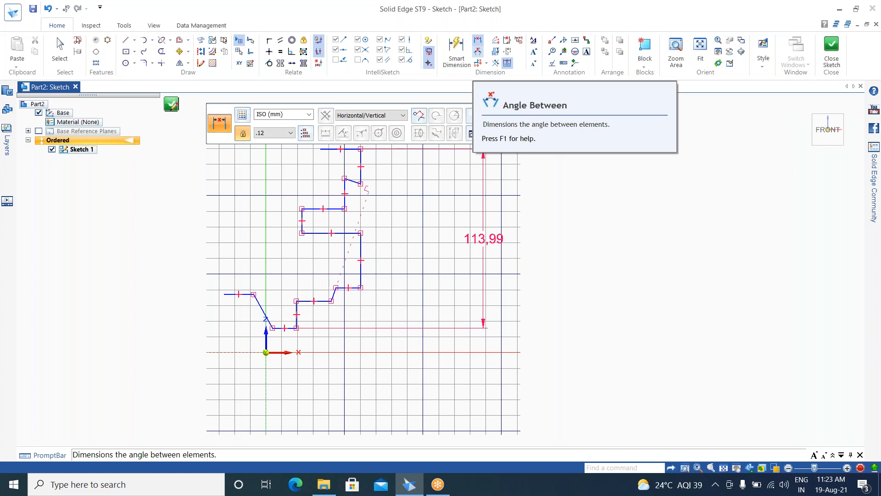
{"action": "left_click", "coordinate": [478, 52]}
{"action": "scroll", "coordinate": [340, 173], "scroll_direction": "down", "scroll_amount": 2}
{"action": "scroll", "coordinate": [340, 173], "scroll_direction": "up", "scroll_amount": 6}
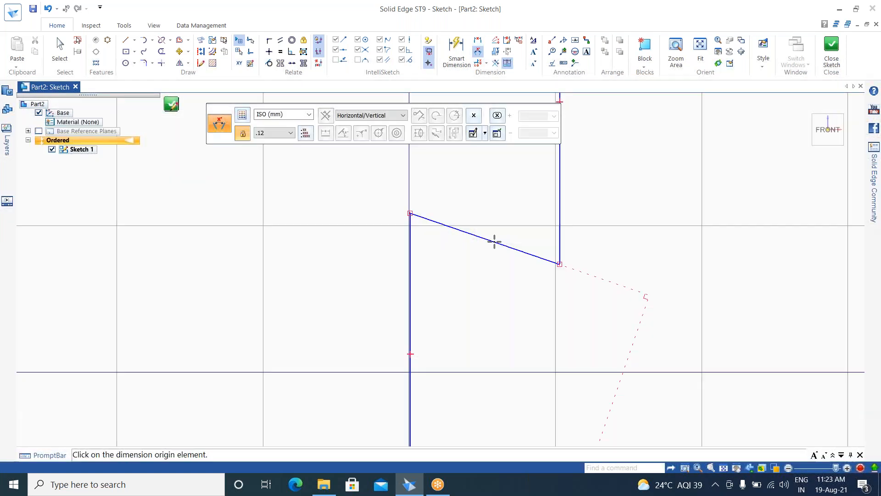
{"action": "left_click", "coordinate": [509, 245]}
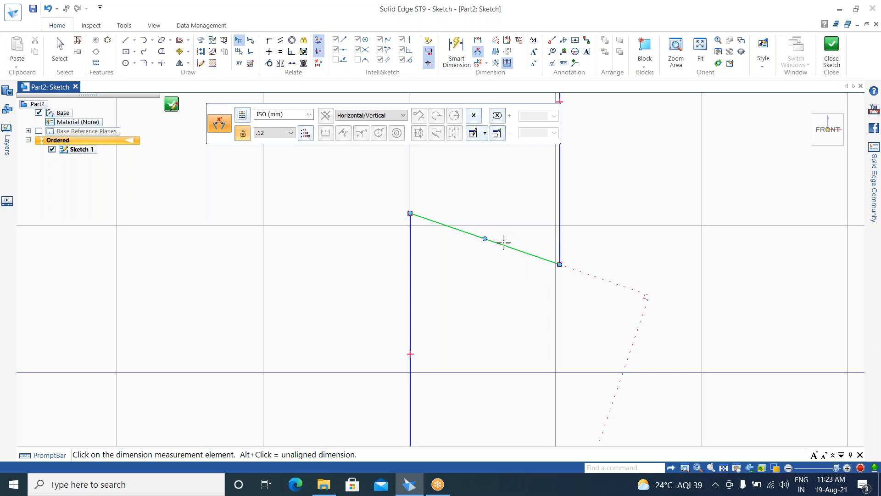
{"action": "left_click", "coordinate": [559, 198]}
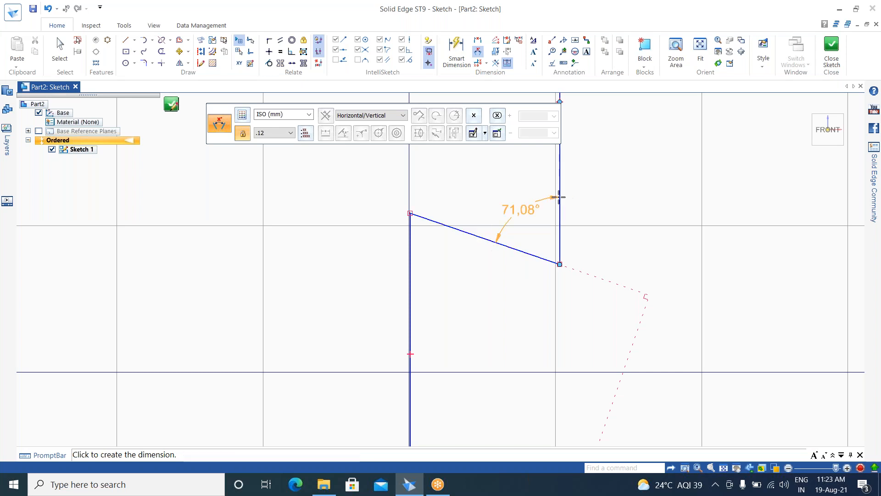
{"action": "left_click", "coordinate": [494, 193]}
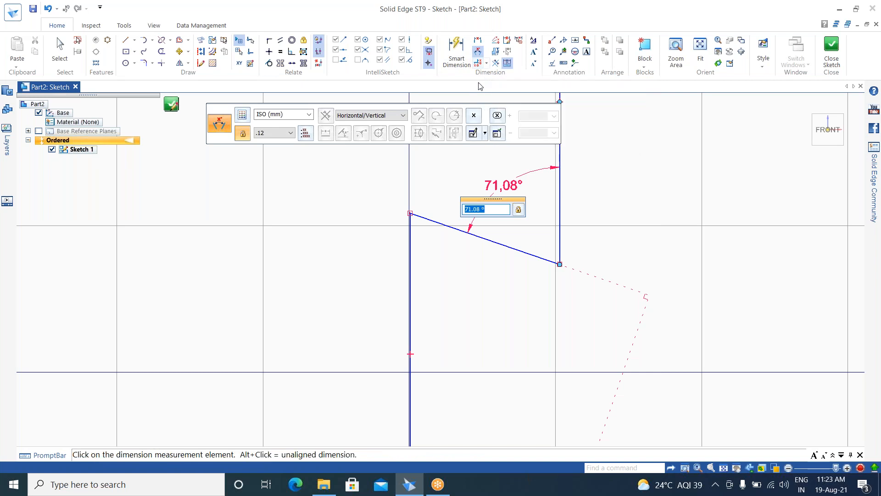
{"action": "key", "text": "Escape"}
{"action": "key", "text": "Escape"}
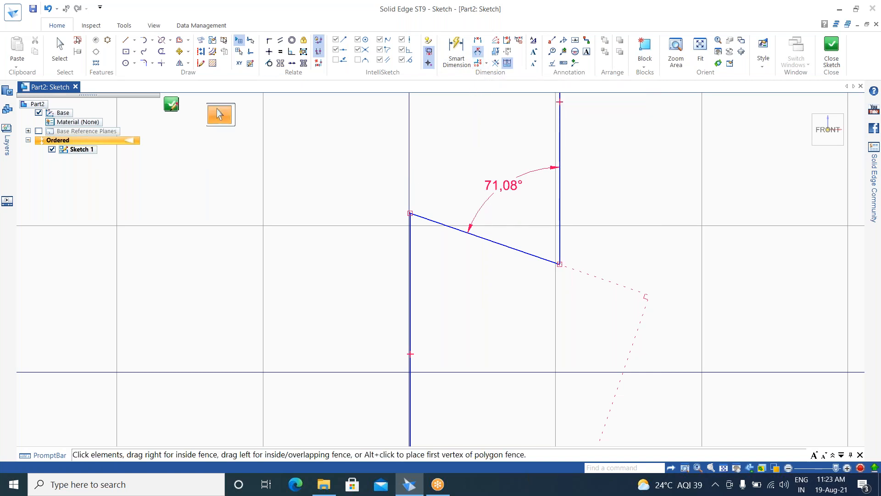
- Start a Coordinate Dimension with its common origin at the free left end of the profile's lower chain, placed below the sketch
{"action": "scroll", "coordinate": [483, 273], "scroll_direction": "down", "scroll_amount": 2}
{"action": "scroll", "coordinate": [483, 270], "scroll_direction": "down", "scroll_amount": 3}
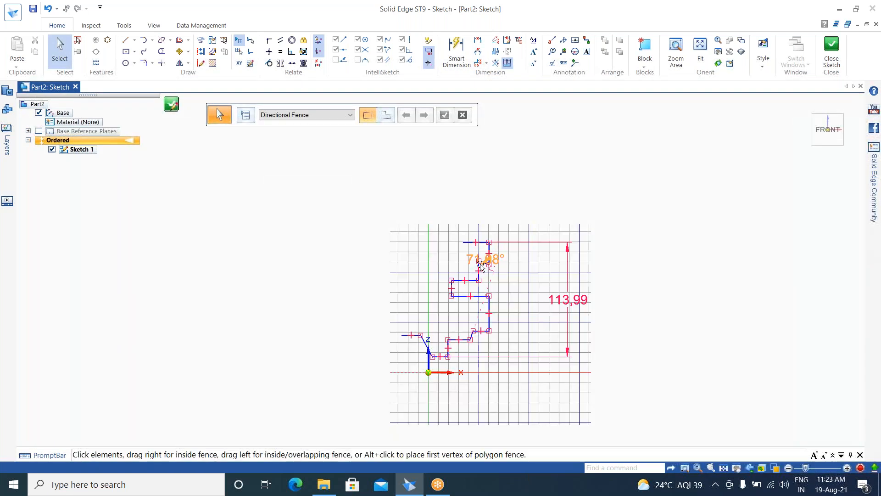
{"action": "scroll", "coordinate": [456, 340], "scroll_direction": "up", "scroll_amount": 2}
{"action": "scroll", "coordinate": [361, 215], "scroll_direction": "down", "scroll_amount": 3}
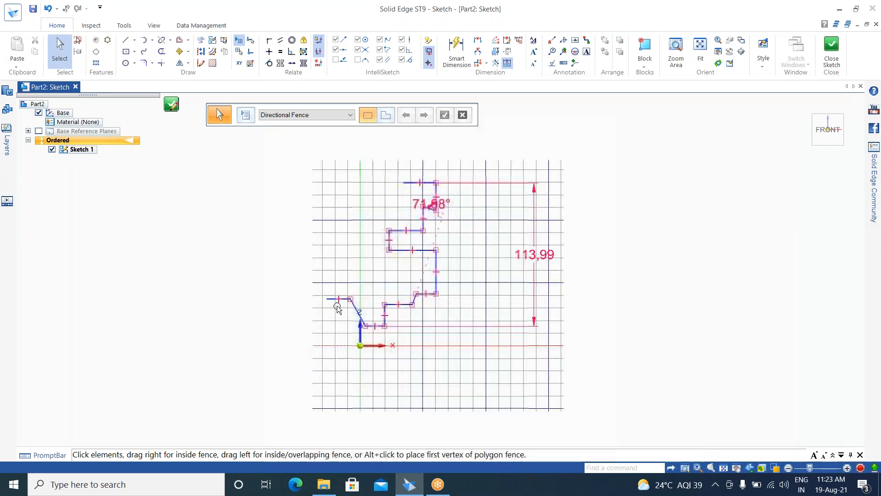
{"action": "scroll", "coordinate": [336, 304], "scroll_direction": "up", "scroll_amount": 3}
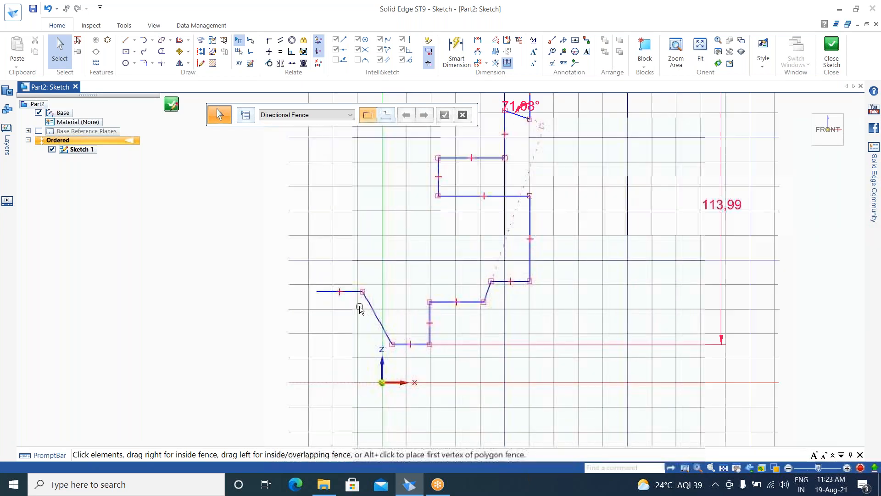
{"action": "left_click", "coordinate": [487, 64]}
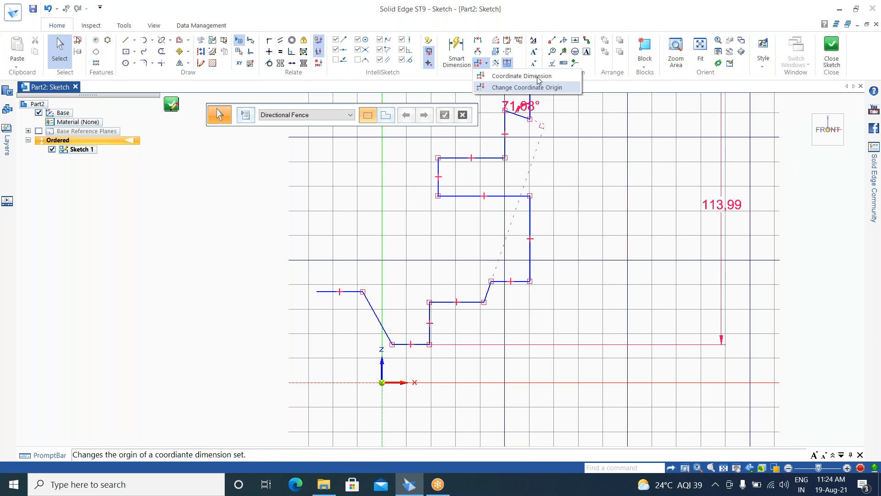
{"action": "left_click", "coordinate": [513, 77]}
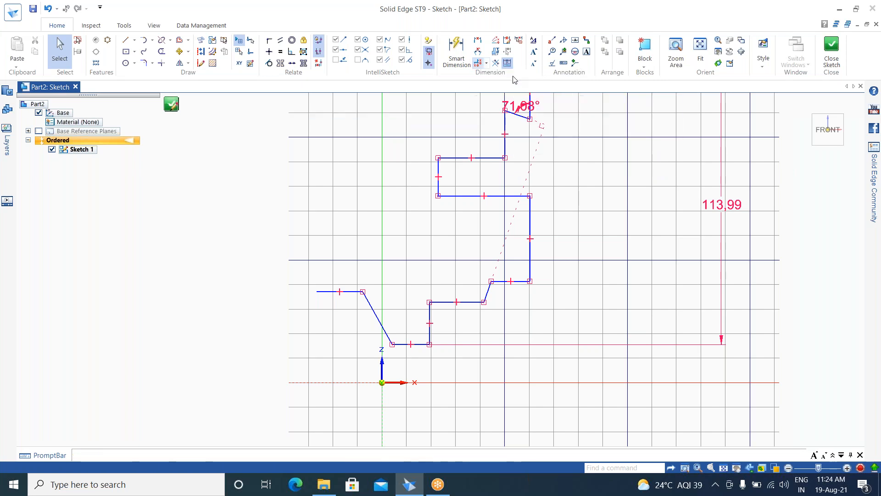
{"action": "left_click", "coordinate": [316, 291]}
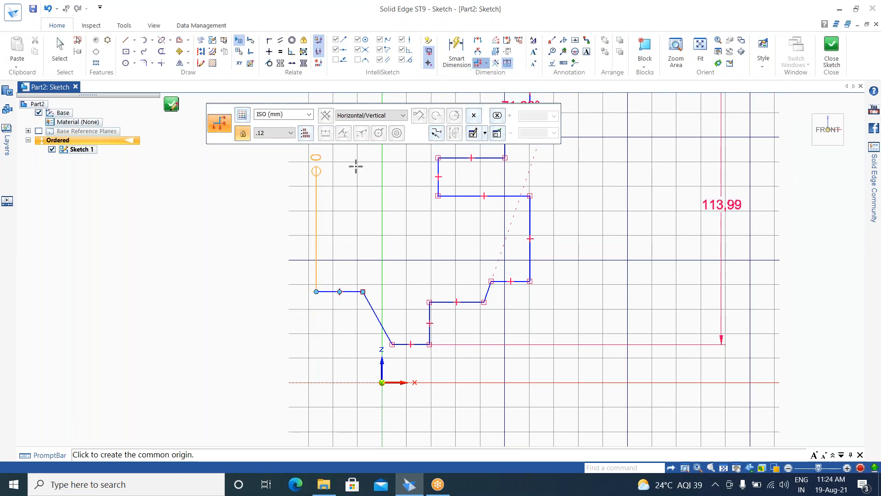
{"action": "middle_click_drag", "start_coordinate": [406, 152], "coordinate": [412, 202]}
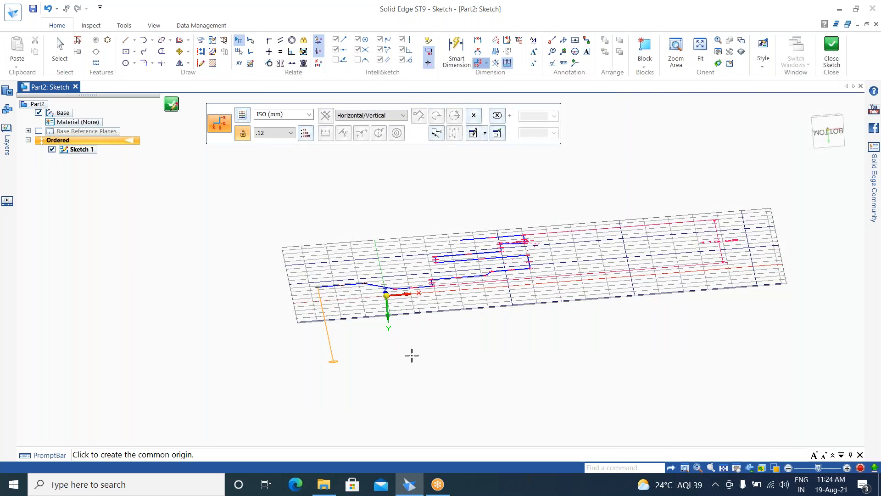
{"action": "key", "text": "ctrl+h"}
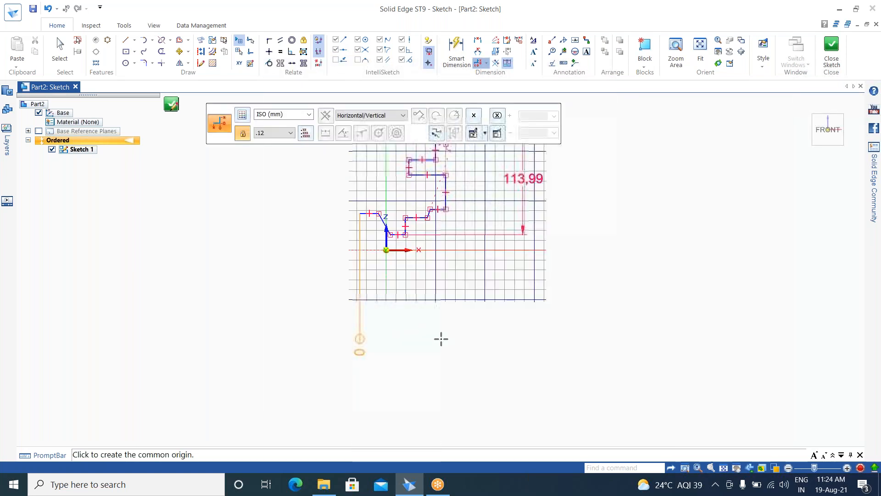
{"action": "scroll", "coordinate": [406, 227], "scroll_direction": "up", "scroll_amount": 5}
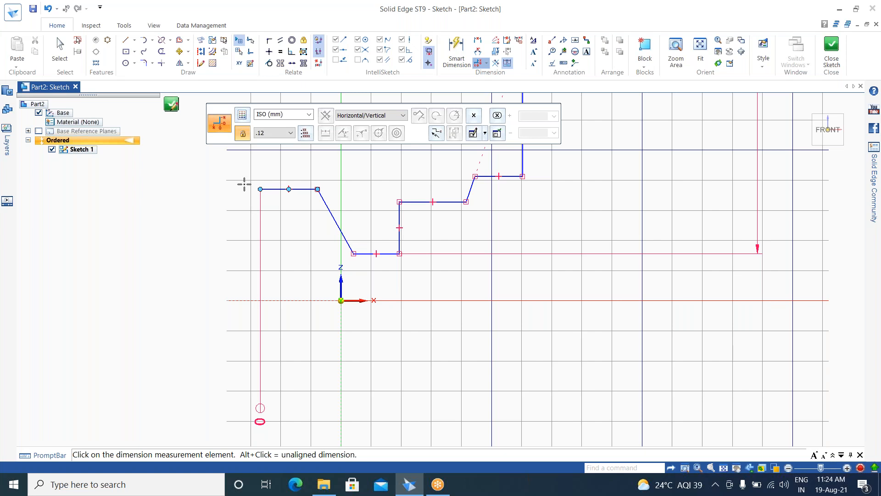
- Add horizontal coordinate dimensions to the upper and lower ends of the long slanted line and to the lowest line's right corner
{"action": "left_click", "coordinate": [317, 192]}
{"action": "left_click", "coordinate": [317, 279]}
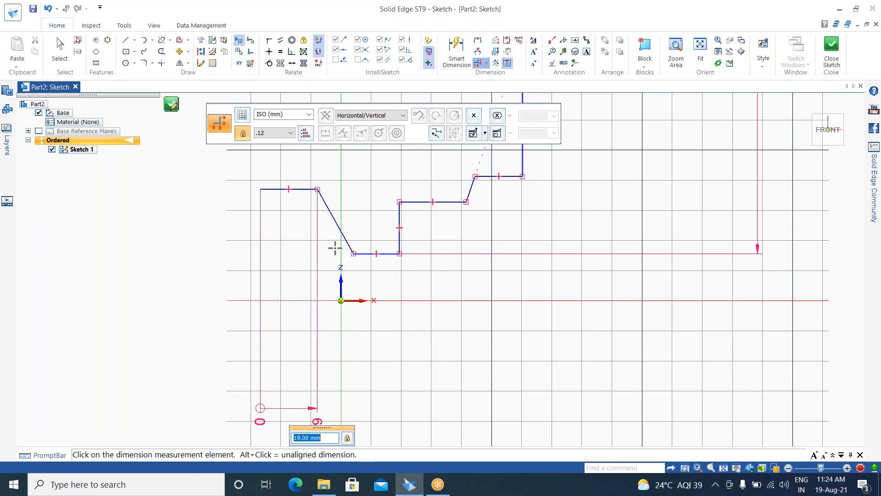
{"action": "left_click", "coordinate": [353, 253]}
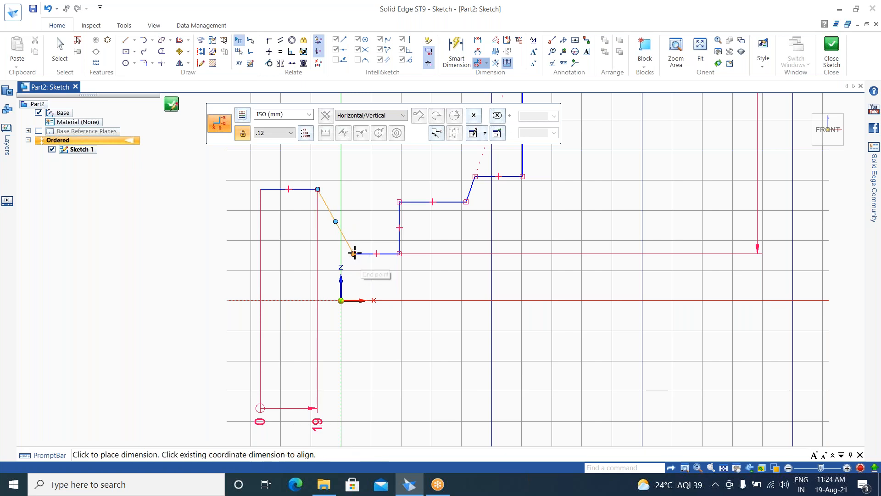
{"action": "left_click", "coordinate": [353, 252]}
{"action": "left_click", "coordinate": [400, 254]}
{"action": "left_click", "coordinate": [399, 254]}
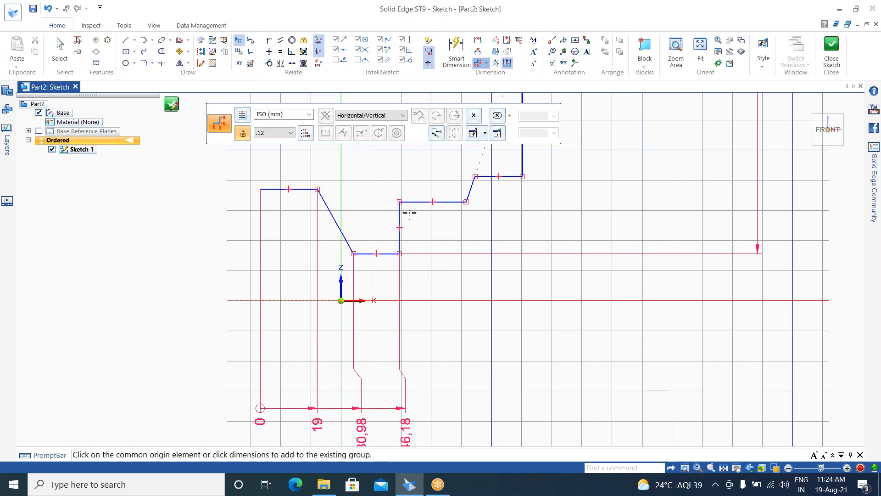
- Extend the coordinate dimensions to the lower end of the short slant and the lower-right outer corner, and end the group
{"action": "left_click", "coordinate": [466, 201]}
{"action": "left_click", "coordinate": [467, 202]}
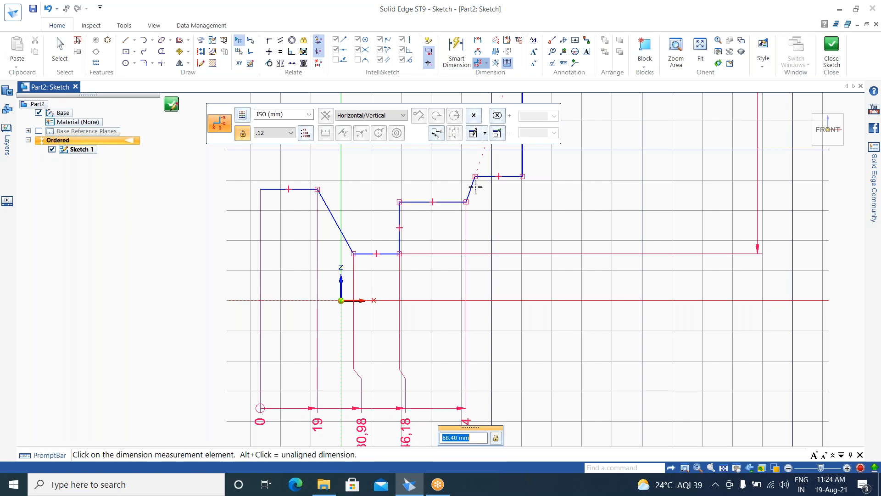
{"action": "left_click", "coordinate": [523, 176]}
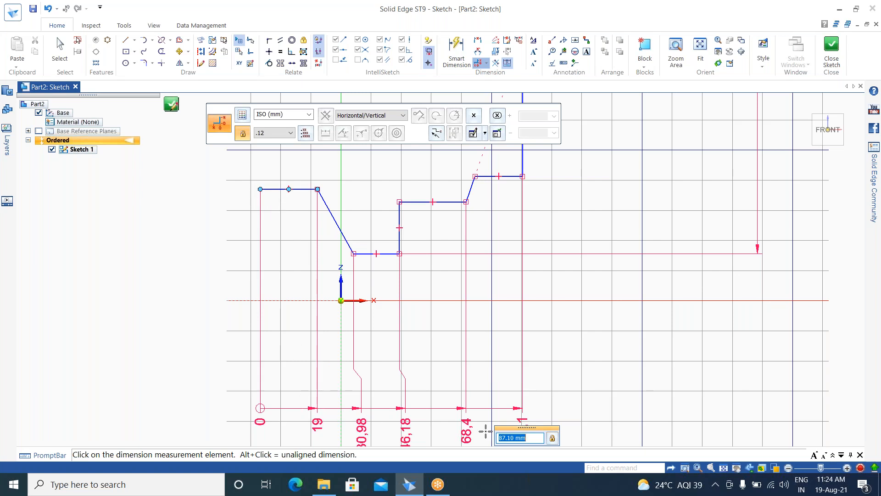
{"action": "right_click", "coordinate": [582, 372]}
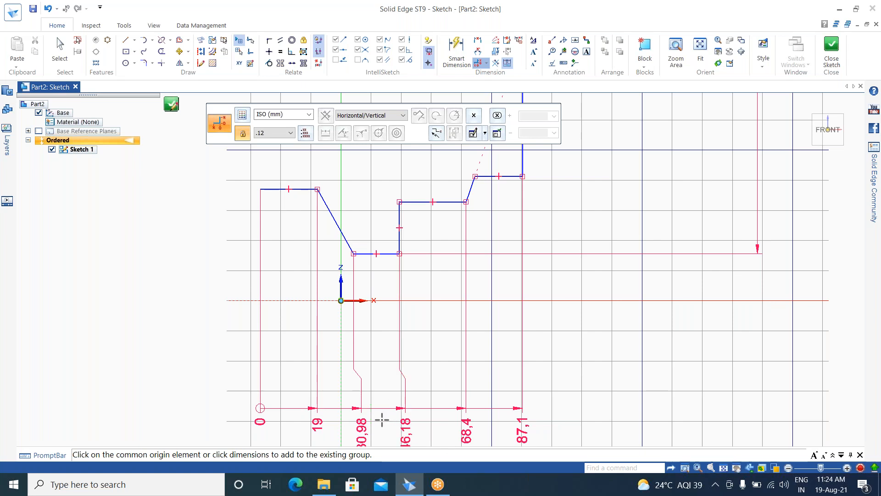
{"action": "left_click", "coordinate": [479, 64]}
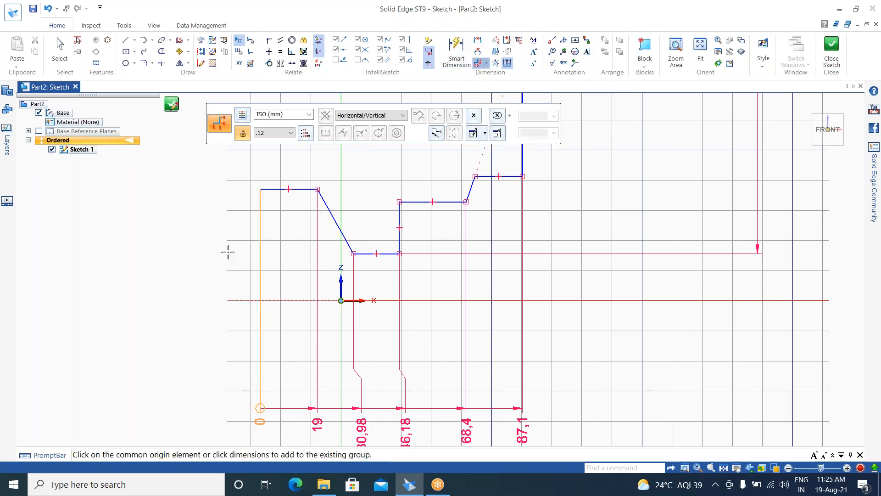
- Change the coordinate dimension group's origin to the lowest line's right corner using Change Coordinate Origin
{"action": "left_click", "coordinate": [260, 189]}
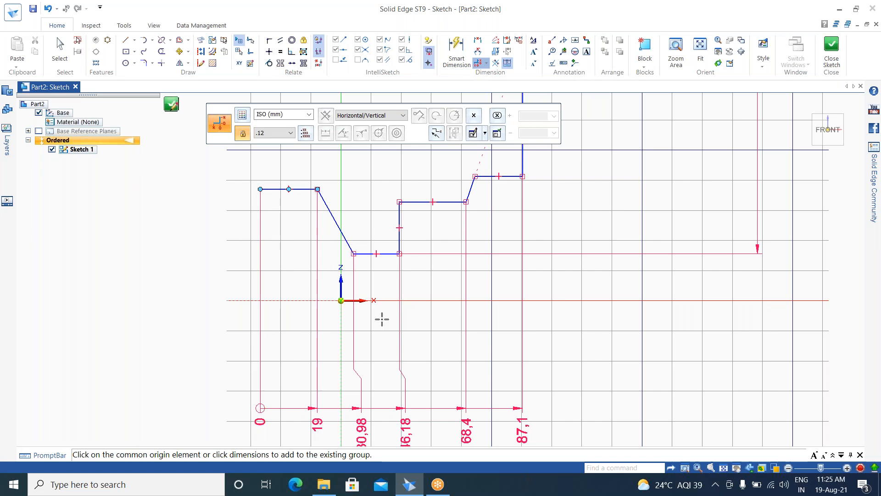
{"action": "left_click", "coordinate": [486, 65]}
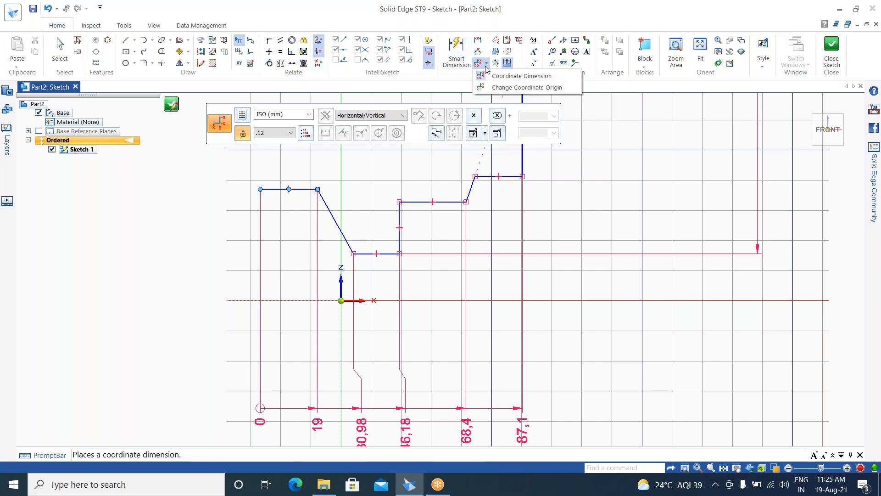
{"action": "left_click", "coordinate": [511, 90]}
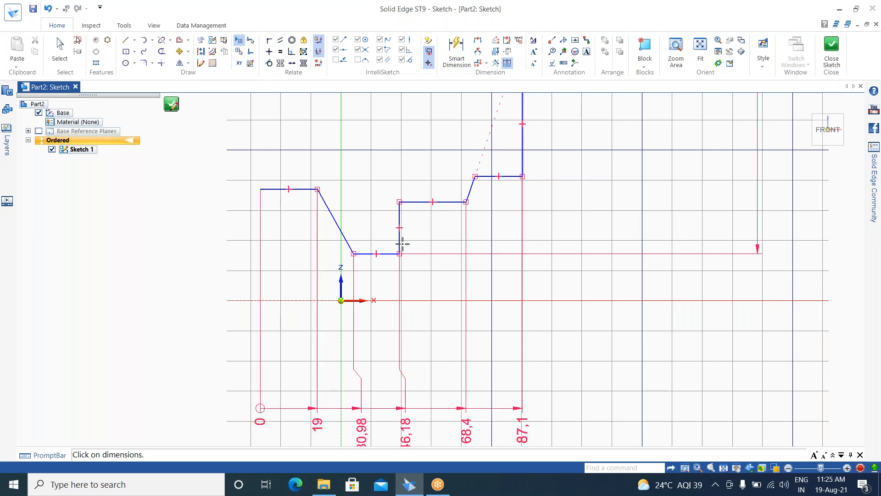
{"action": "left_click", "coordinate": [404, 395]}
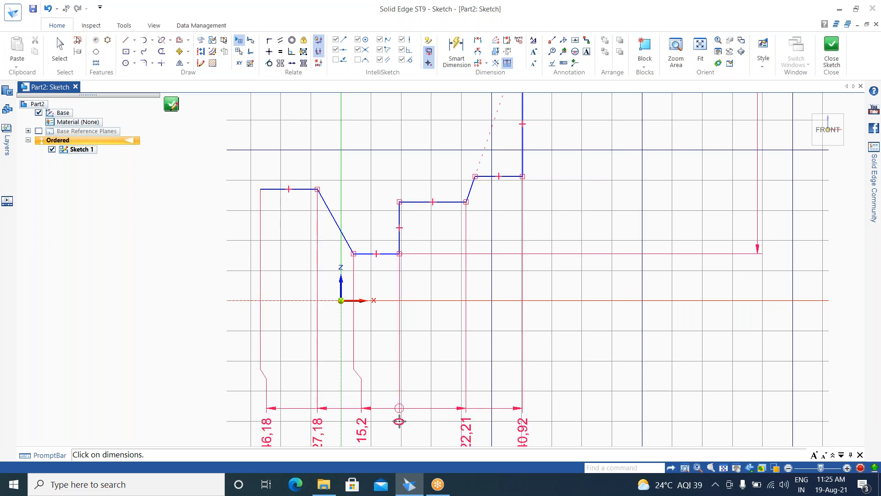
{"action": "scroll", "coordinate": [437, 135], "scroll_direction": "down", "scroll_amount": 2}
{"action": "scroll", "coordinate": [388, 387], "scroll_direction": "up", "scroll_amount": 1}
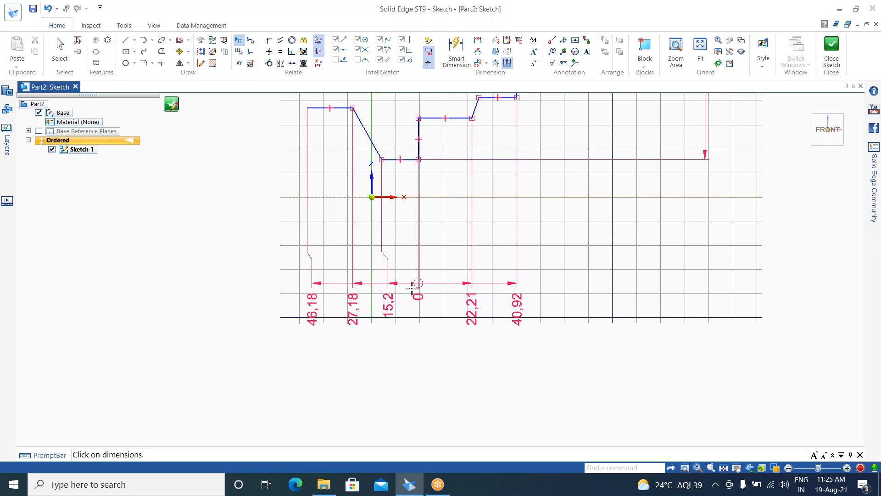
{"action": "scroll", "coordinate": [454, 243], "scroll_direction": "up", "scroll_amount": 1}
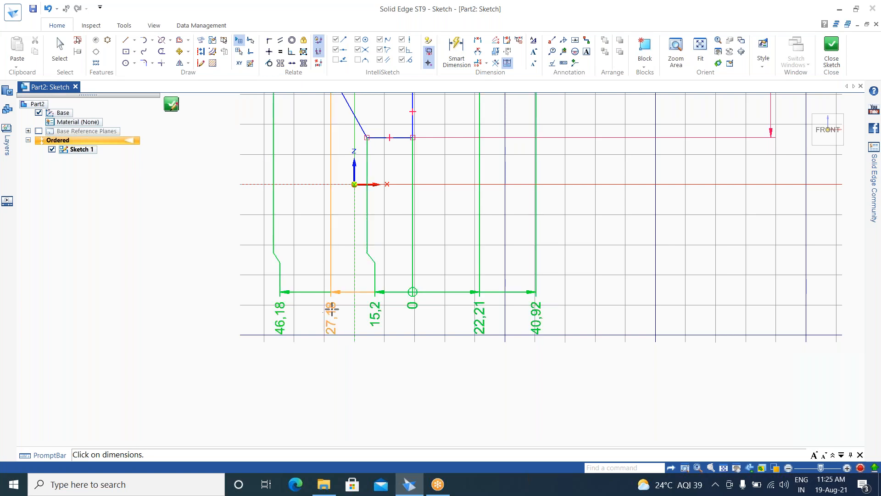
{"action": "scroll", "coordinate": [261, 331], "scroll_direction": "down", "scroll_amount": 2}
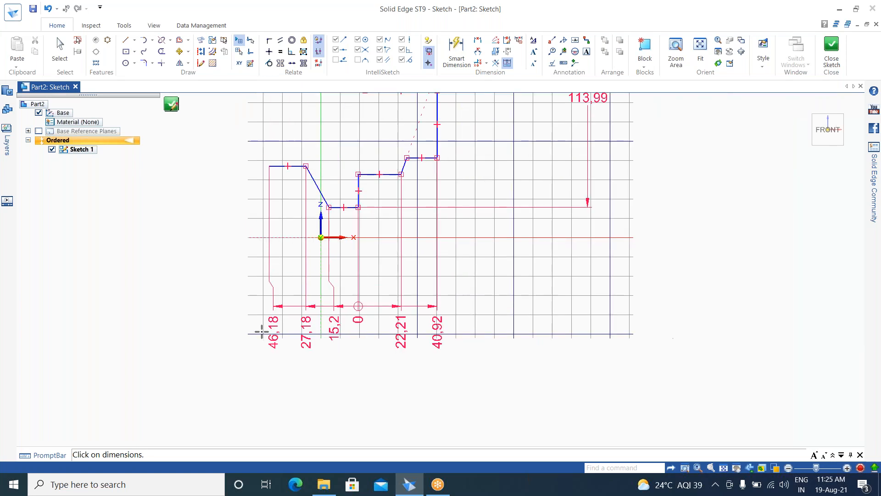
{"action": "scroll", "coordinate": [262, 330], "scroll_direction": "down", "scroll_amount": 1}
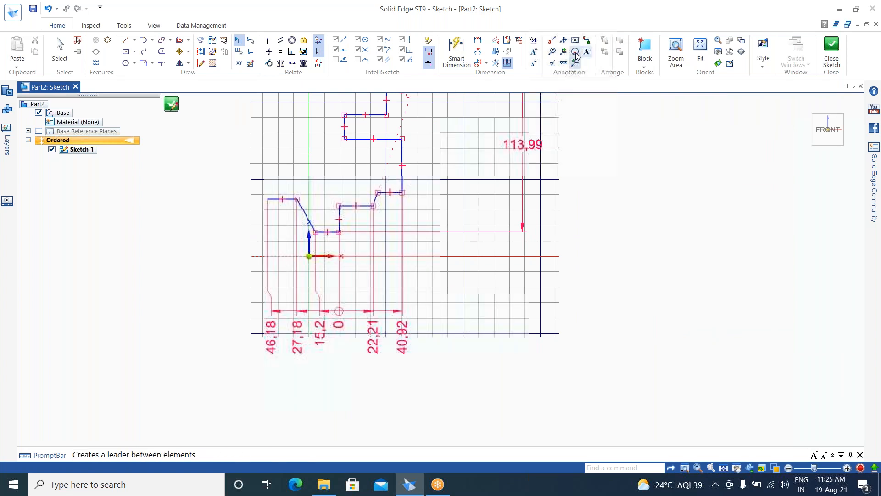
- Draw two connected slanted lines beside the profile, a long shallow one and a steep one at about -110.5°
{"action": "left_click", "coordinate": [498, 42]}
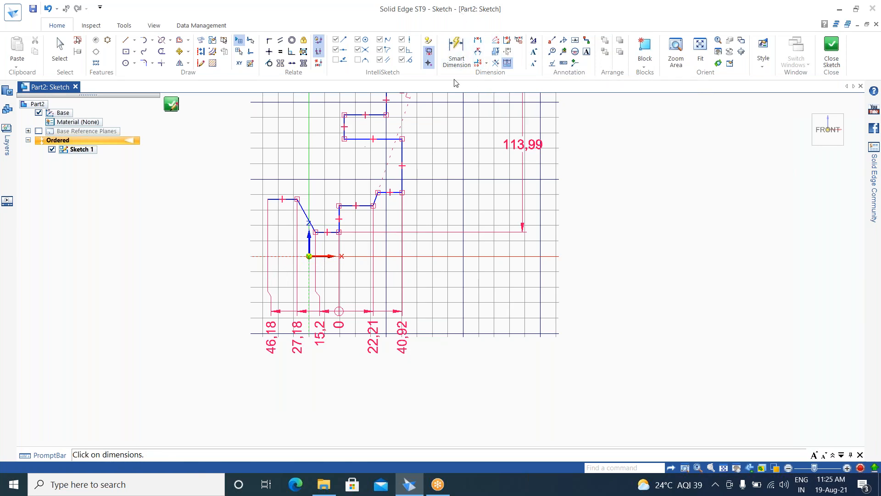
{"action": "left_click", "coordinate": [126, 41]}
{"action": "left_click", "coordinate": [504, 285]}
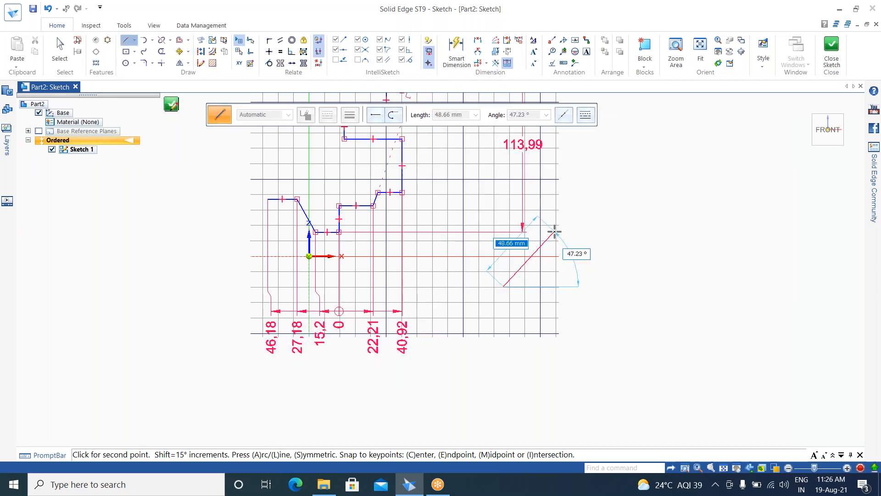
{"action": "left_click", "coordinate": [658, 249]}
{"action": "left_click", "coordinate": [616, 362]}
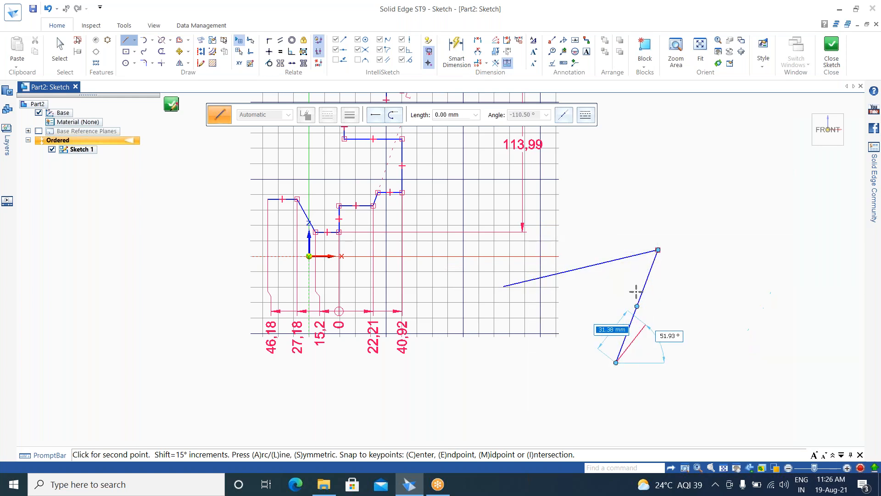
{"action": "right_click", "coordinate": [714, 299]}
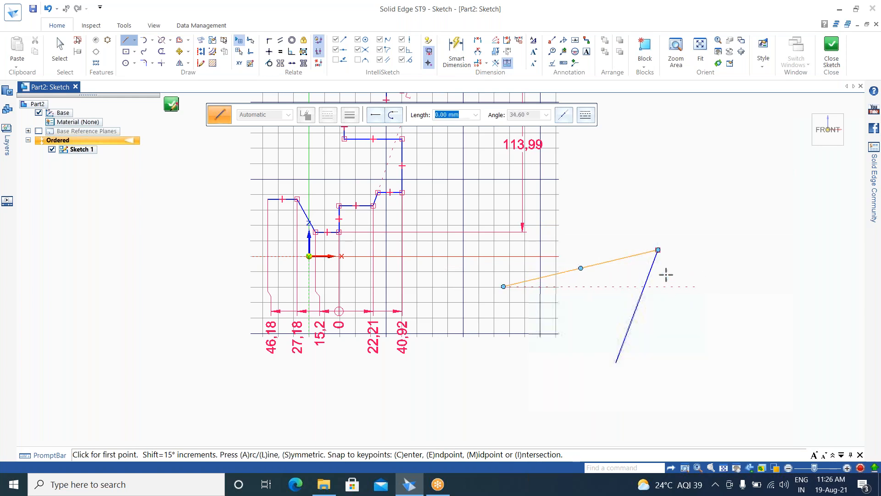
- Rotate the steep line in copy mode about the endpoint it shares with the shallow line, placing four copies spread around that point
{"action": "left_click", "coordinate": [189, 53]}
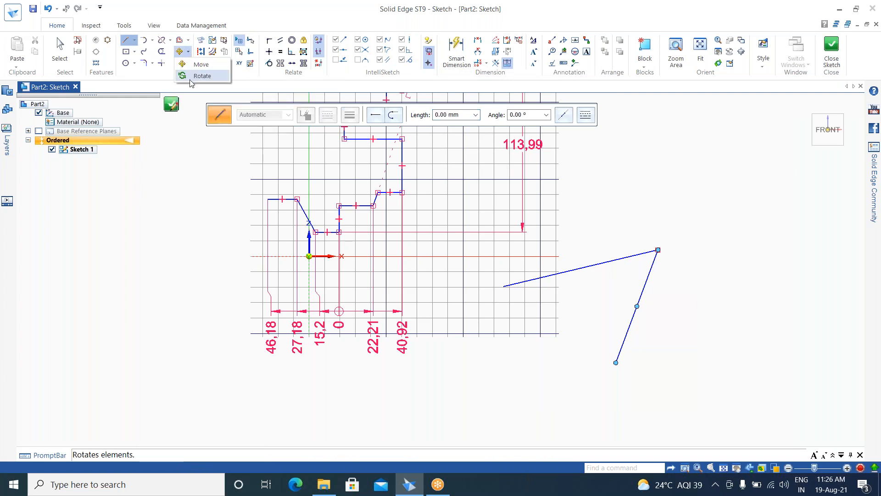
{"action": "left_click", "coordinate": [191, 77]}
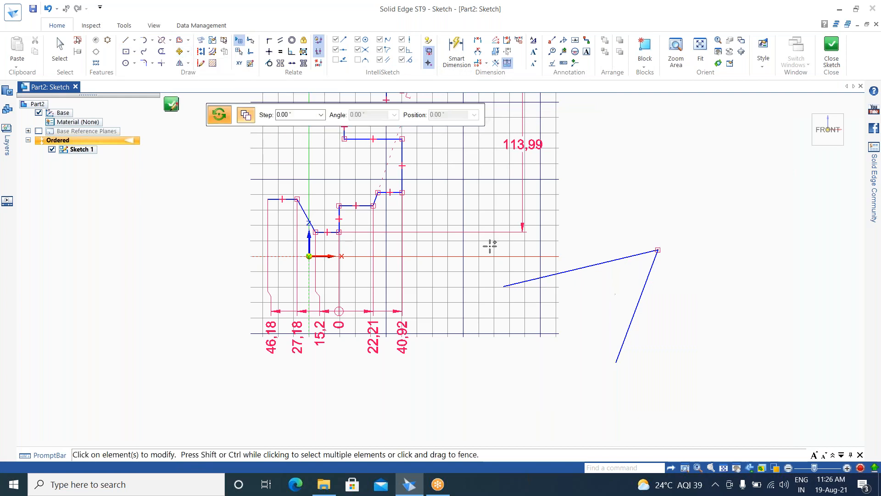
{"action": "left_click", "coordinate": [647, 281]}
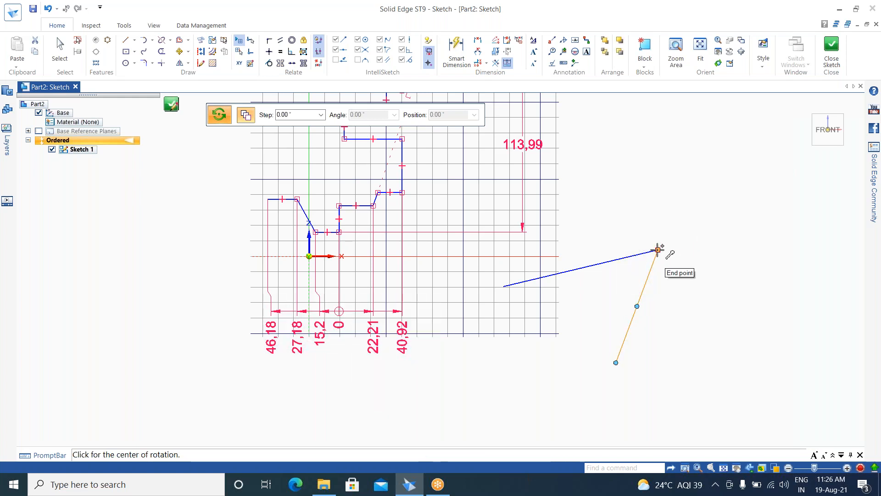
{"action": "left_click", "coordinate": [659, 250]}
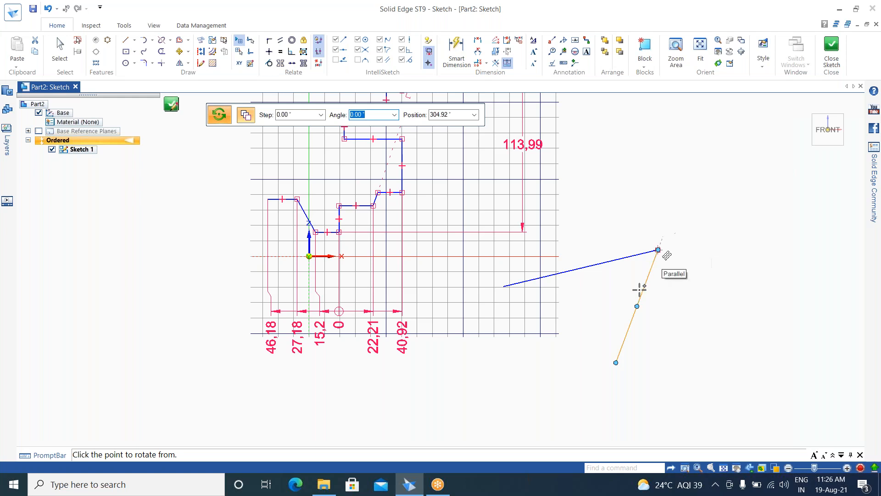
{"action": "left_click", "coordinate": [307, 118]}
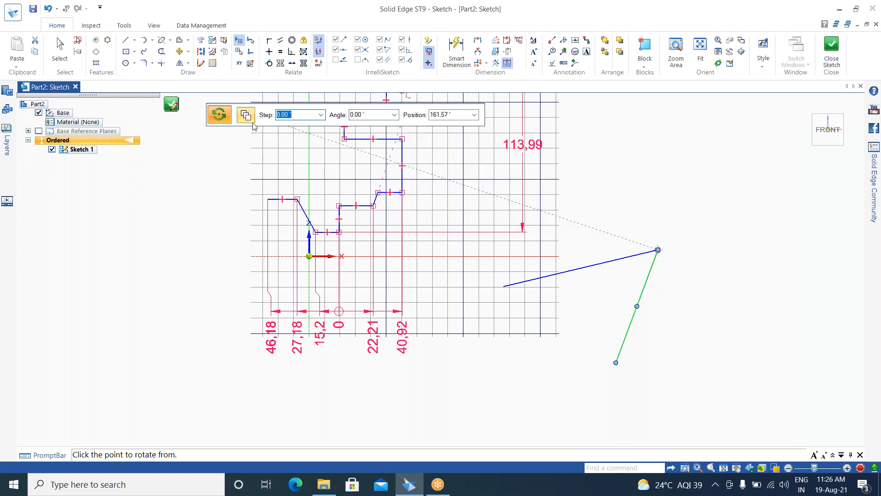
{"action": "left_click", "coordinate": [692, 337]}
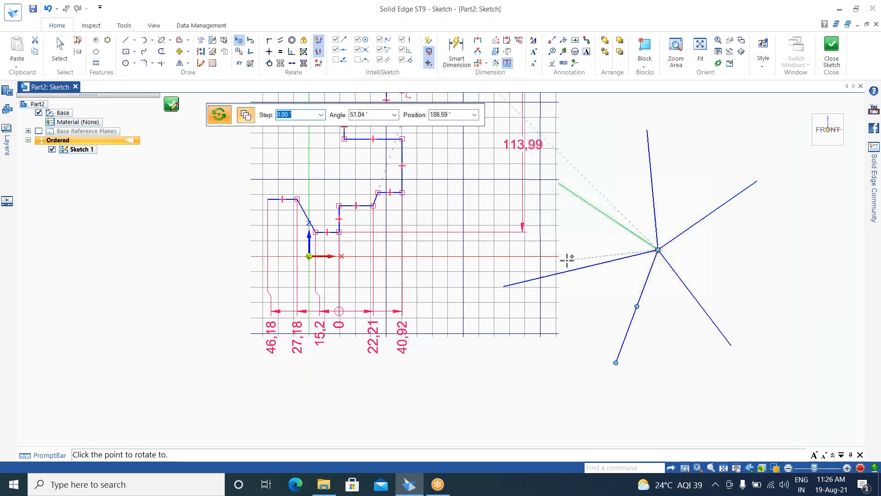
{"action": "left_click", "coordinate": [608, 241]}
{"action": "right_click", "coordinate": [706, 218]}
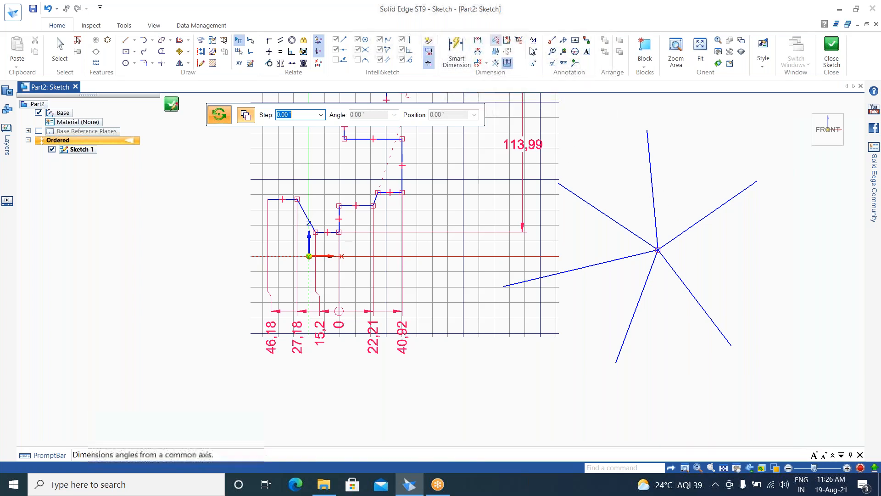
{"action": "left_click", "coordinate": [496, 42]}
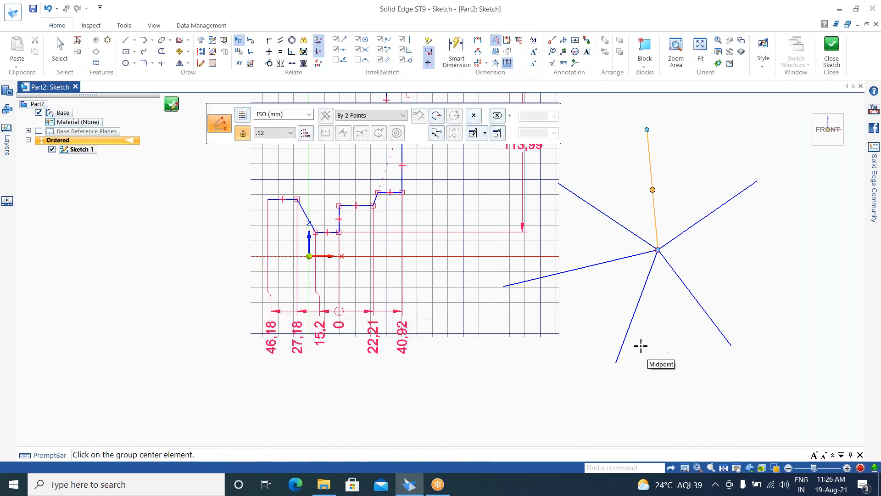
{"action": "left_click", "coordinate": [520, 283]}
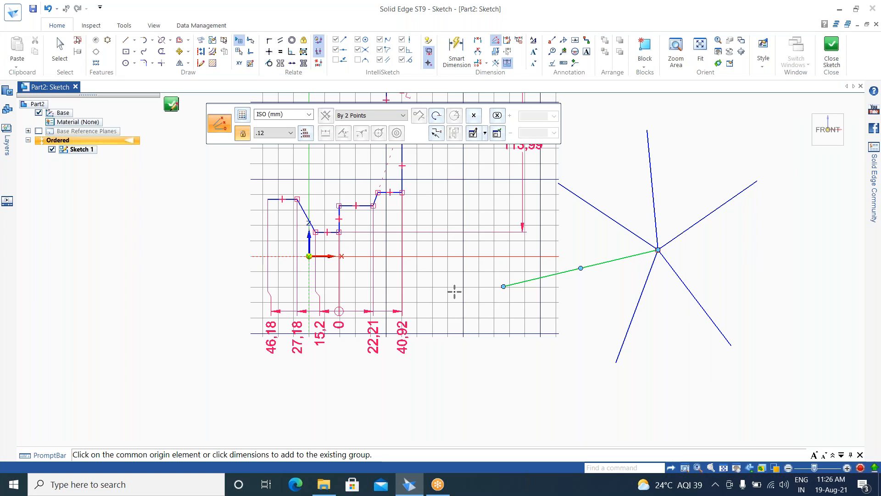
{"action": "left_click", "coordinate": [636, 306]}
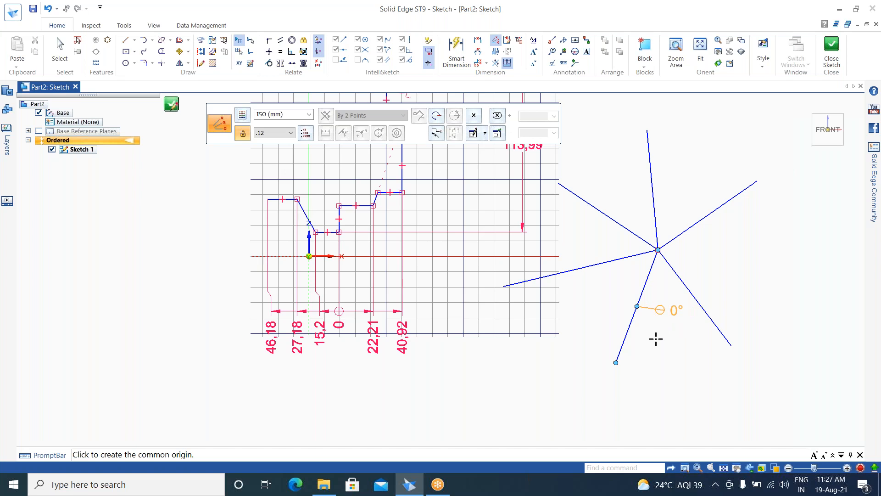
{"action": "key", "text": "Escape"}
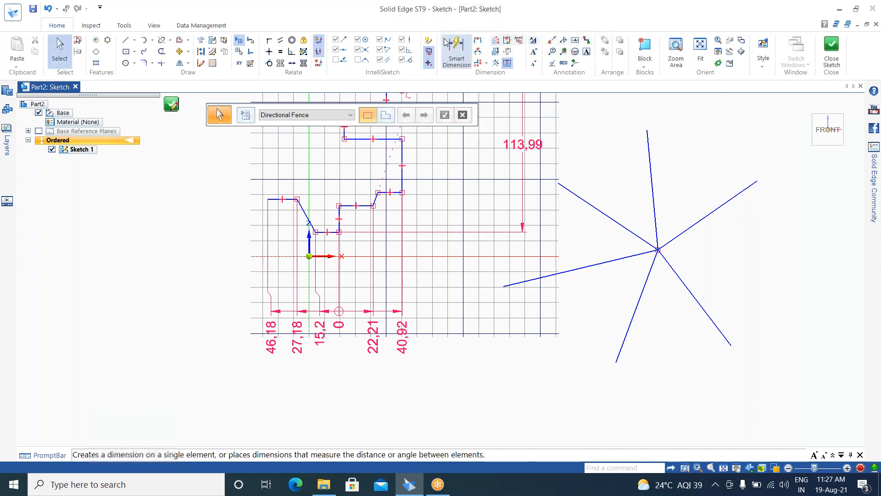
- Start an Angular Coordinate Dimension centred on the shallow line's free end, with its common origin at the point where all lines meet
{"action": "left_click", "coordinate": [495, 40]}
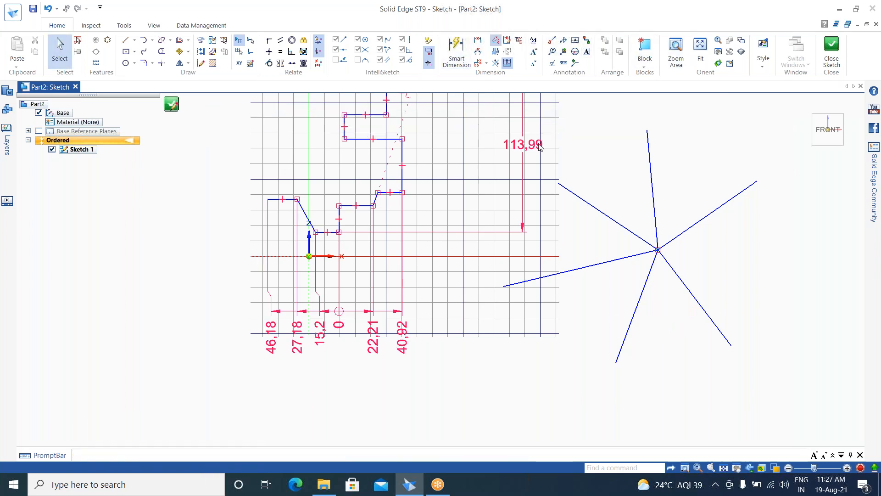
{"action": "left_click", "coordinate": [564, 270]}
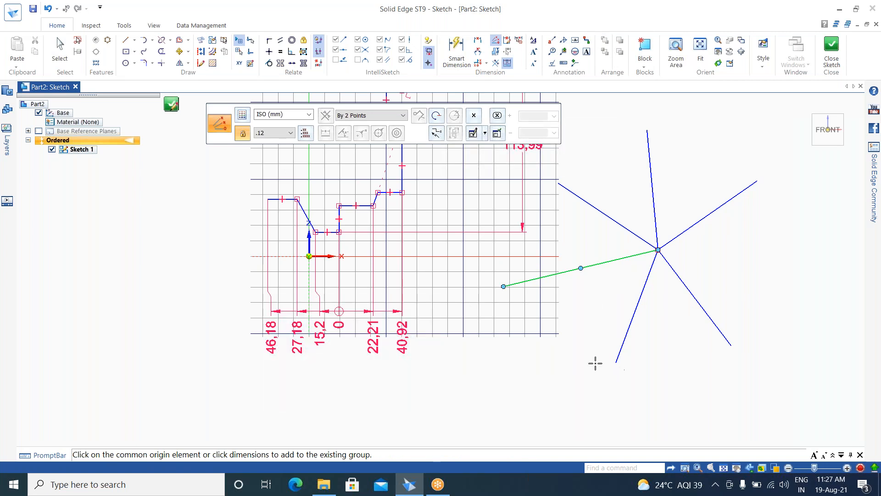
{"action": "left_click", "coordinate": [658, 250]}
{"action": "left_click", "coordinate": [658, 250]}
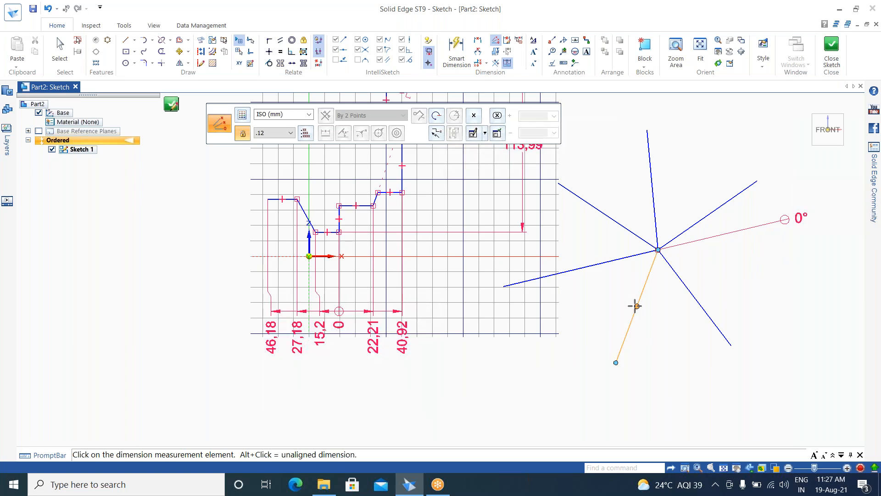
- Add angular coordinate dimensions to the midpoint of the original steep line and the outer end of the lower-right radial line
{"action": "left_click", "coordinate": [636, 305]}
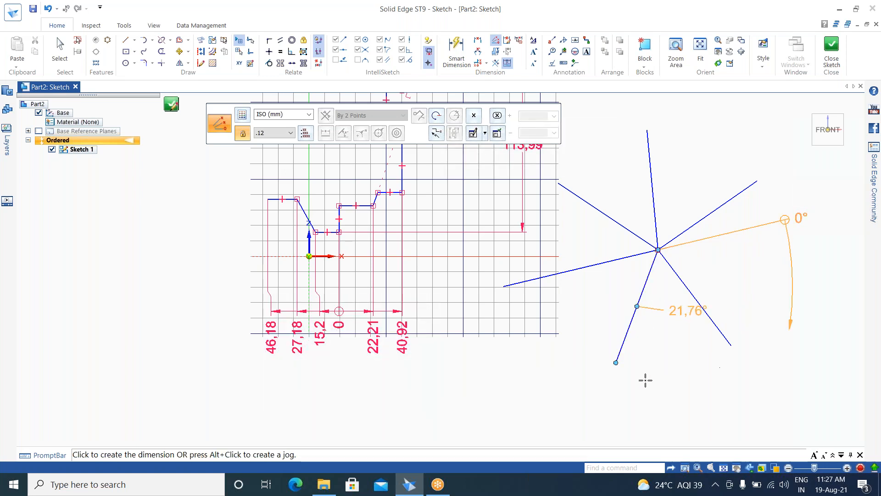
{"action": "left_click", "coordinate": [764, 352]}
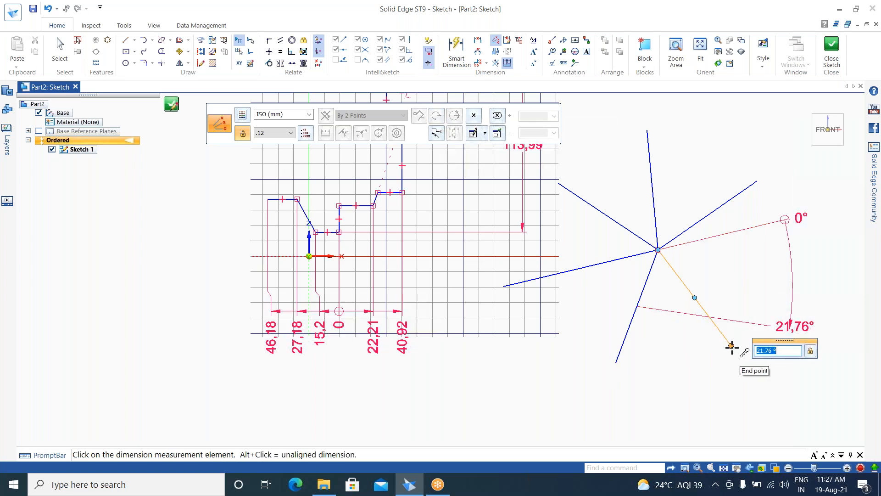
{"action": "left_click", "coordinate": [731, 348]}
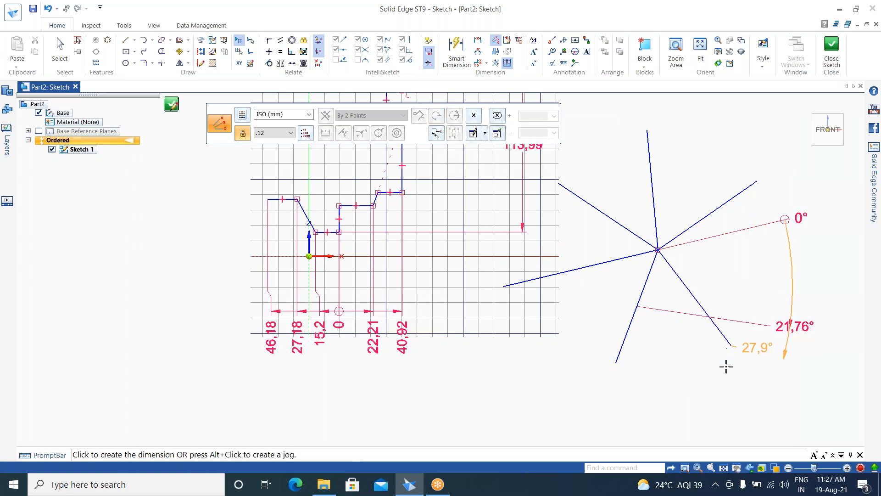
{"action": "left_click", "coordinate": [795, 378]}
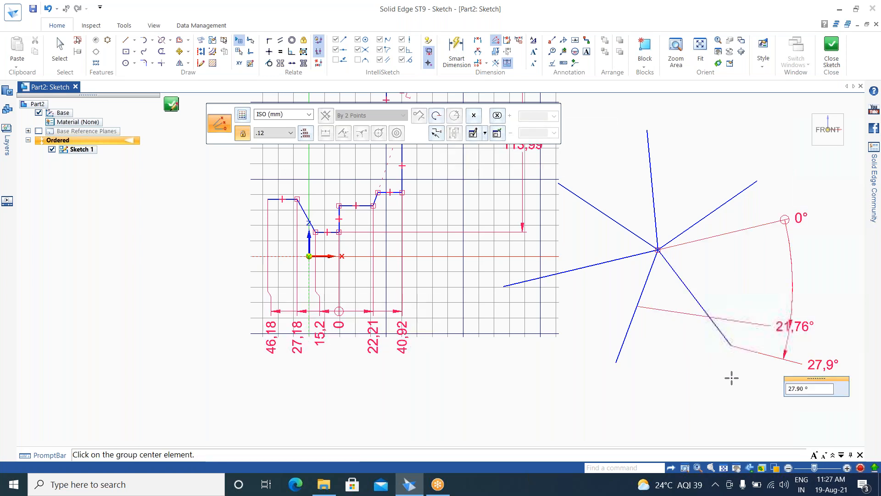
- Extend the angular coordinate dimensions to the outer ends of the three upper radial lines
{"action": "left_click", "coordinate": [561, 184]}
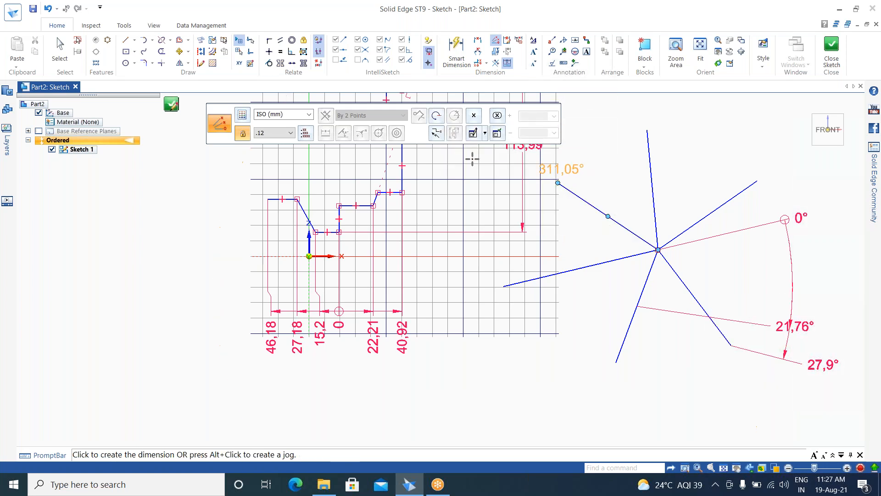
{"action": "left_click", "coordinate": [569, 154]}
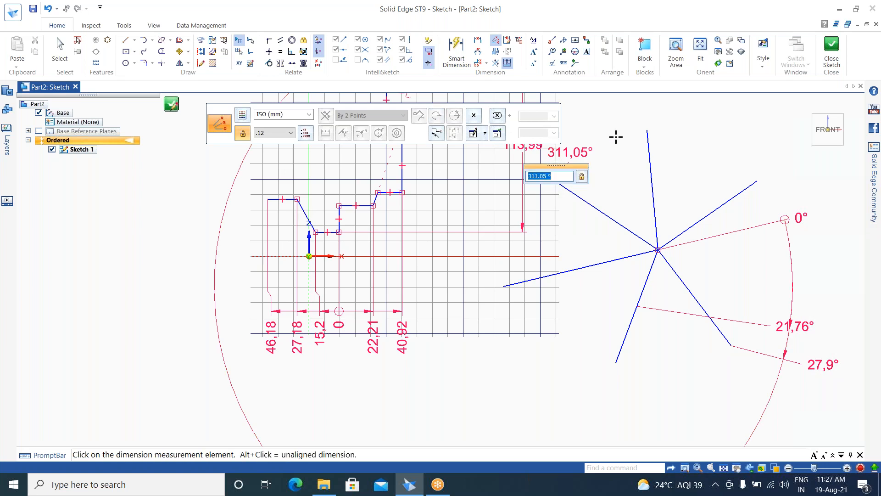
{"action": "left_click", "coordinate": [648, 129]}
{"action": "left_click", "coordinate": [651, 102]}
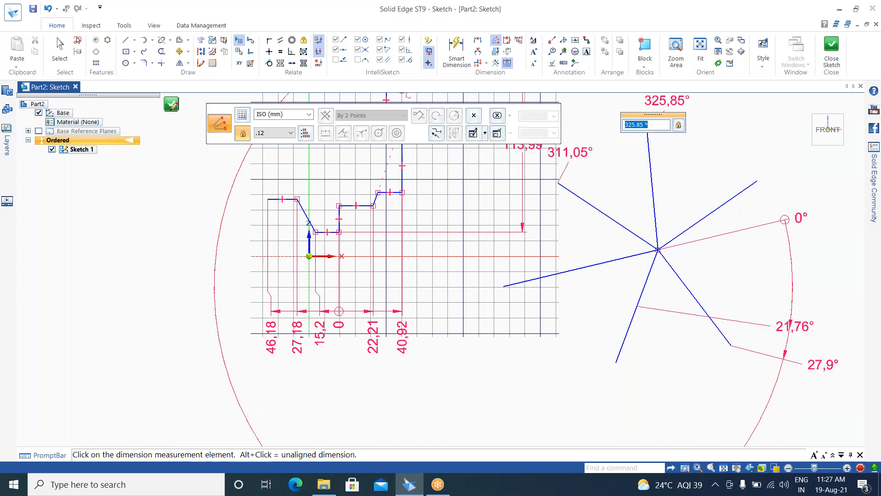
{"action": "left_click", "coordinate": [756, 182]}
{"action": "left_click", "coordinate": [769, 146]}
{"action": "scroll", "coordinate": [480, 291], "scroll_direction": "down", "scroll_amount": 4}
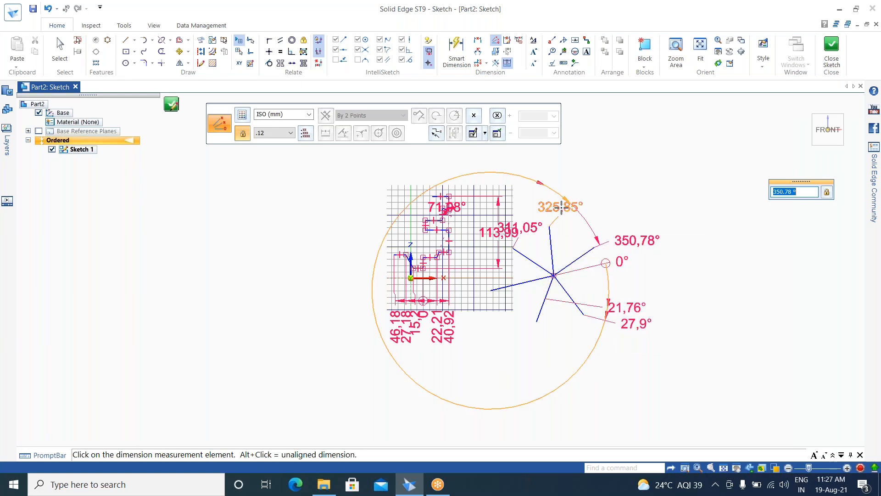
{"action": "left_click", "coordinate": [576, 305]}
{"action": "scroll", "coordinate": [577, 301], "scroll_direction": "up", "scroll_amount": 3}
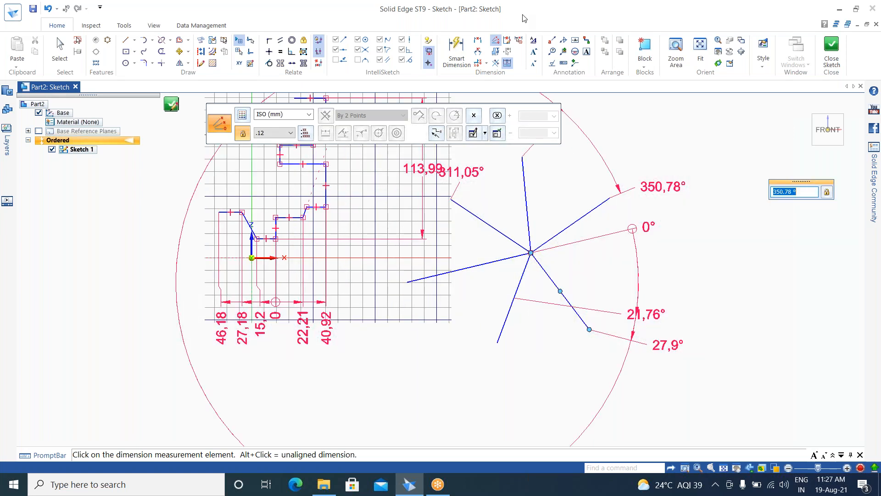
- Start a counterclockwise Angular Coordinate Dimension centred where the radial lines meet, with its common origin at the upper-right line's outer end
{"action": "key", "text": "Escape"}
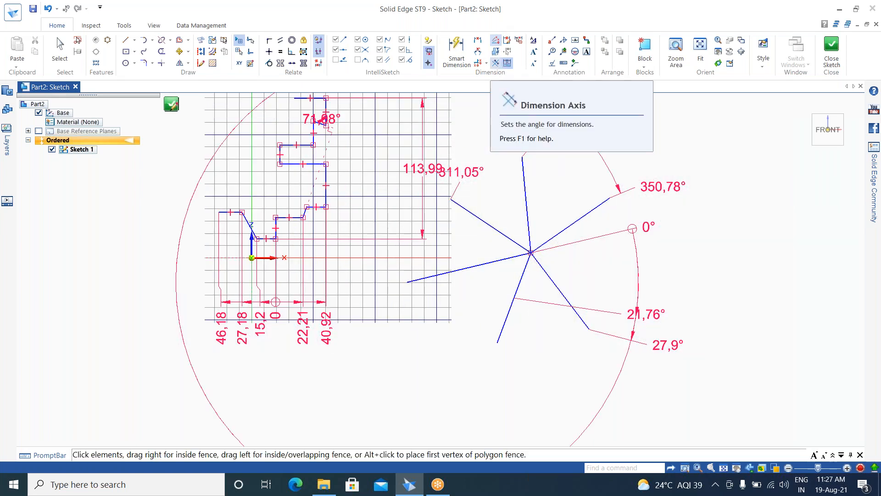
{"action": "left_click", "coordinate": [495, 41]}
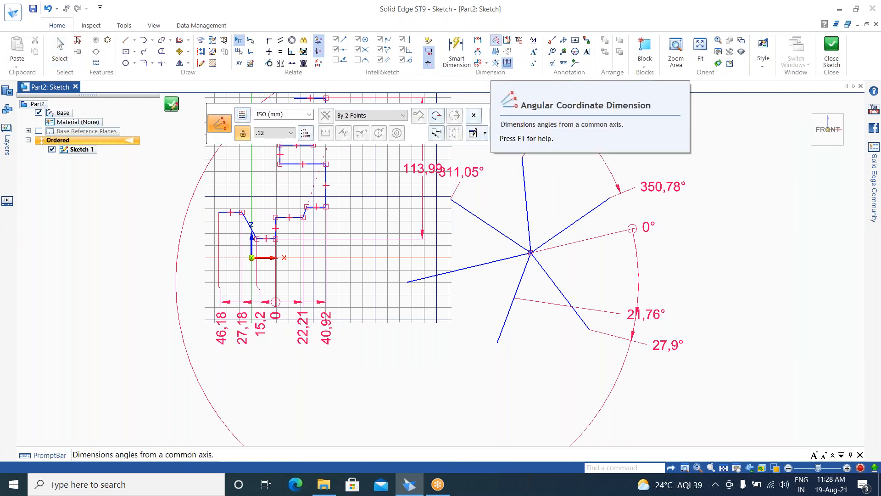
{"action": "left_click", "coordinate": [497, 41]}
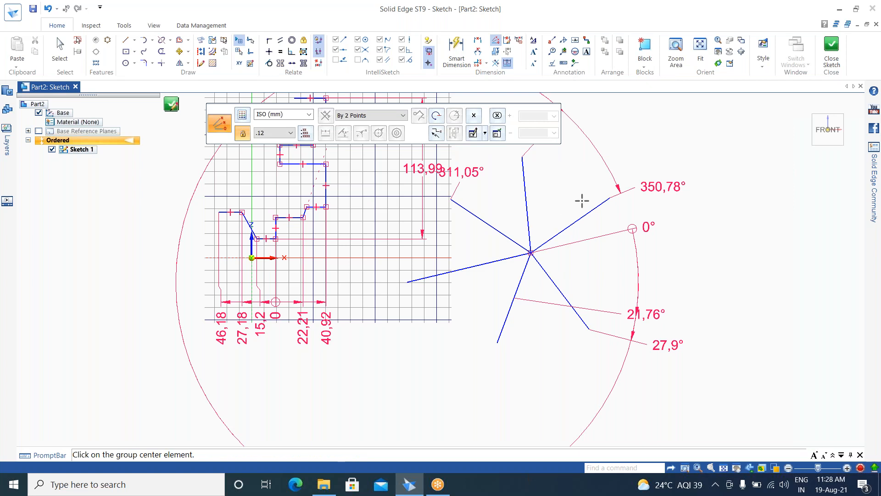
{"action": "left_click", "coordinate": [436, 116]}
{"action": "left_click", "coordinate": [531, 252]}
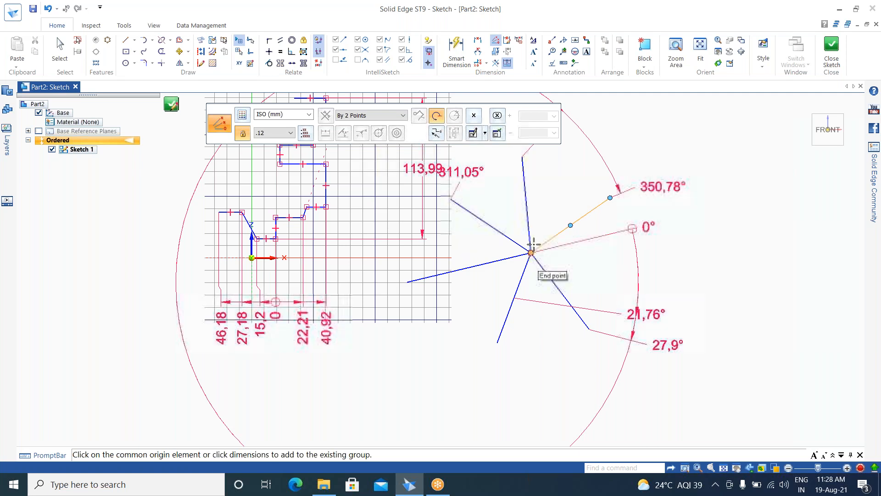
{"action": "left_click", "coordinate": [611, 197]}
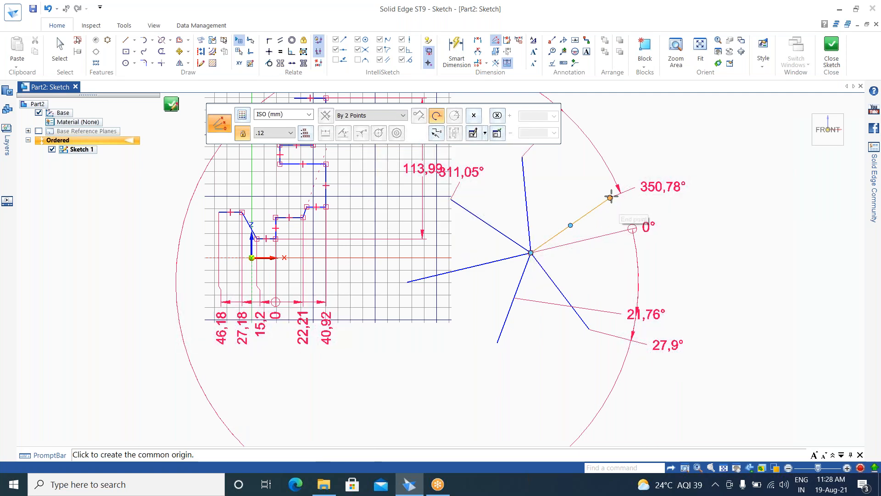
{"action": "left_click", "coordinate": [635, 156]}
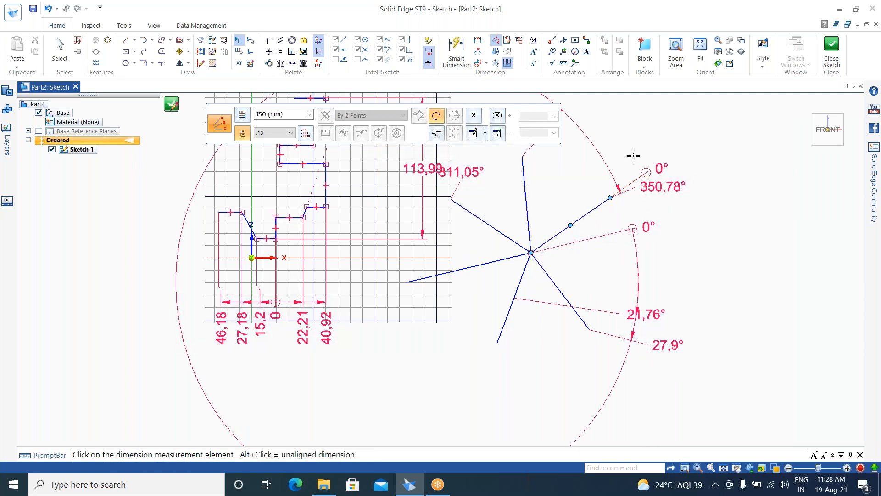
- Add an angular coordinate dimension to the outer end of the nearly vertical upper radial line
{"action": "left_click", "coordinate": [523, 162]}
{"action": "scroll", "coordinate": [538, 220], "scroll_direction": "down", "scroll_amount": 4}
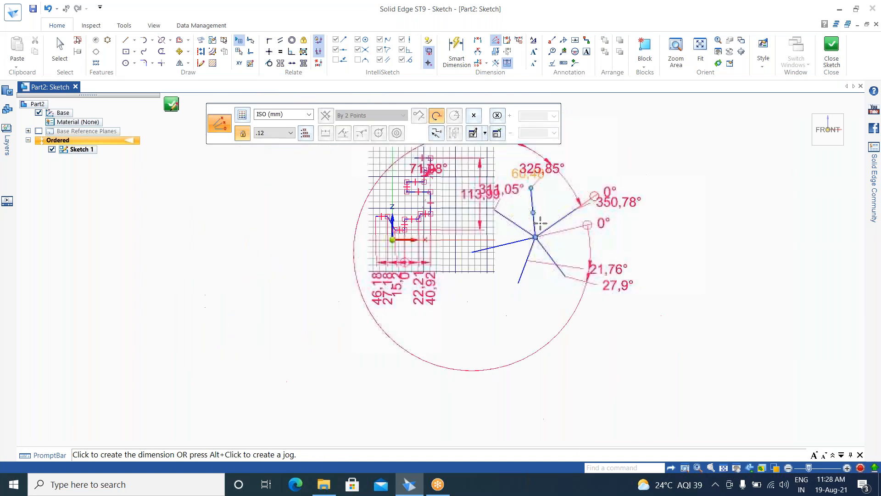
{"action": "scroll", "coordinate": [533, 169], "scroll_direction": "up", "scroll_amount": 4}
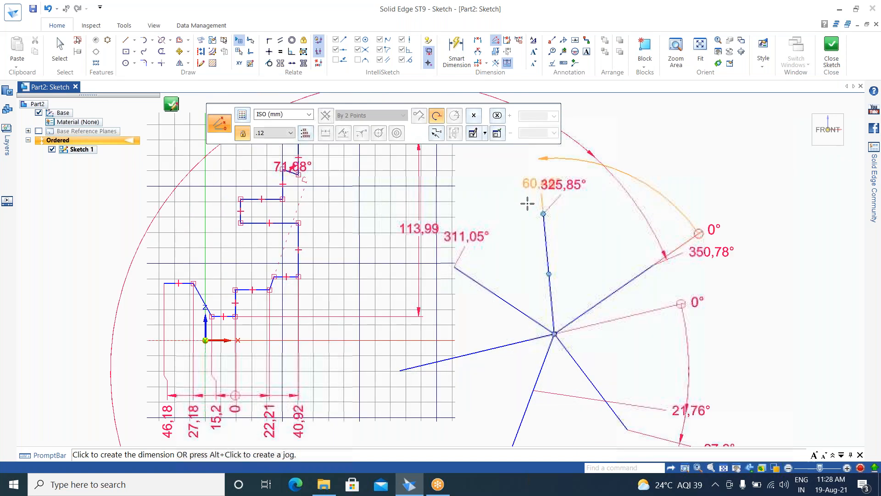
{"action": "scroll", "coordinate": [530, 218], "scroll_direction": "up", "scroll_amount": 1}
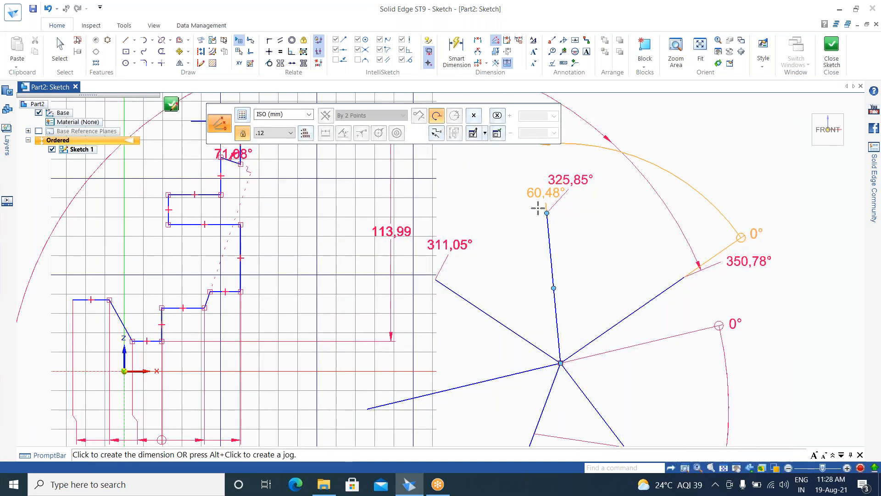
{"action": "left_click", "coordinate": [535, 205]}
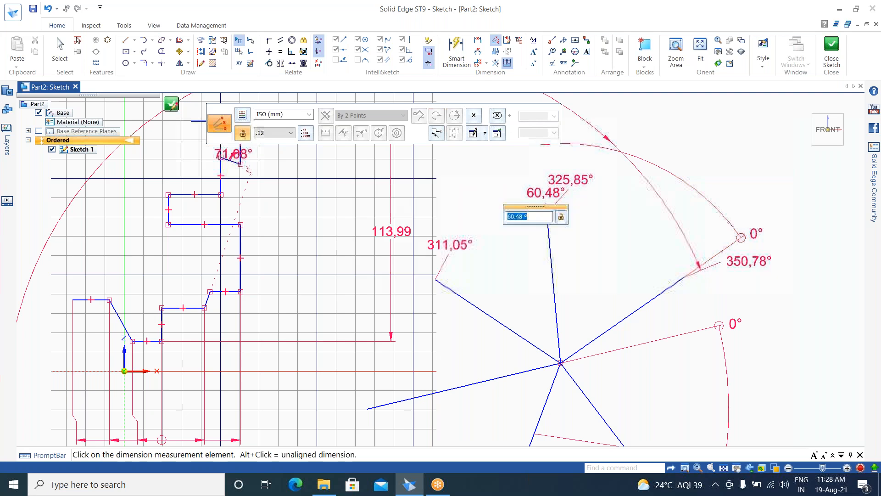
- Extend the angular coordinate dimensions to the upper-left and left radial lines and finish the group
{"action": "left_click", "coordinate": [437, 281]}
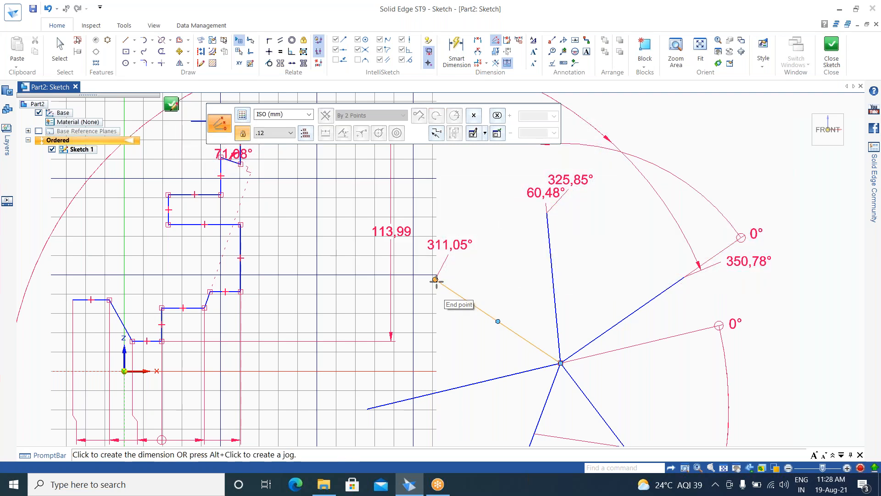
{"action": "left_click", "coordinate": [391, 244]}
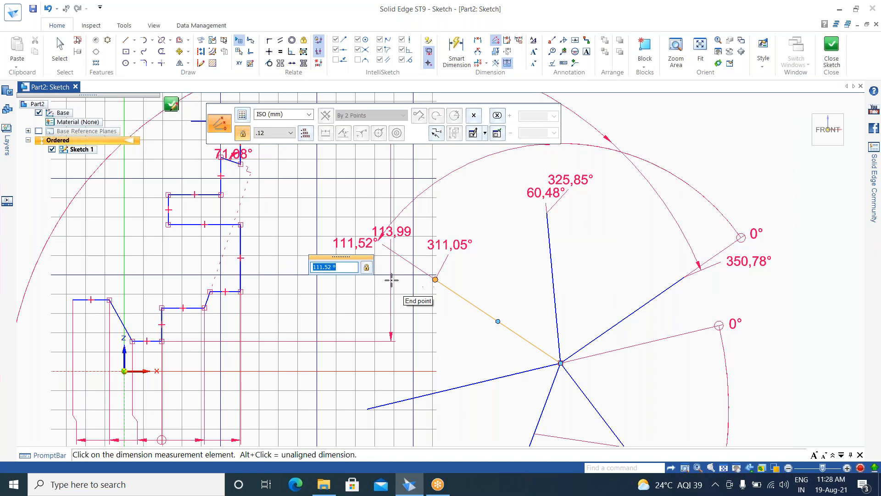
{"action": "left_click", "coordinate": [437, 390]}
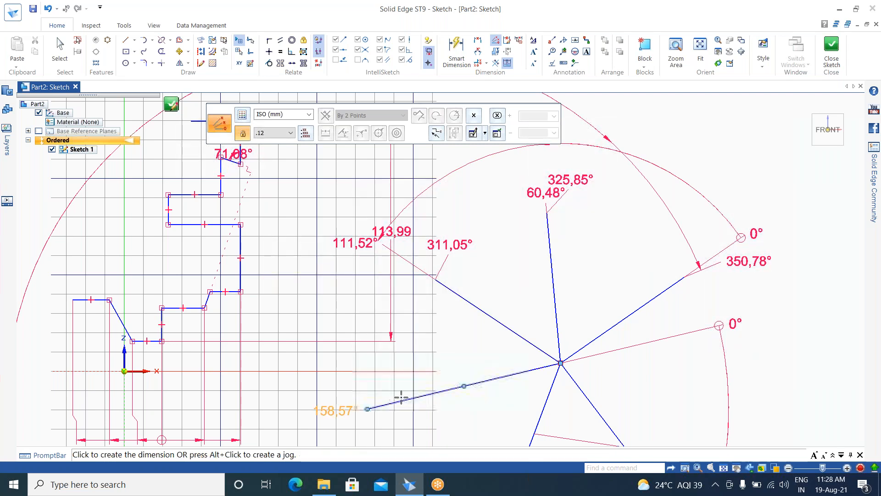
{"action": "left_click", "coordinate": [334, 401]}
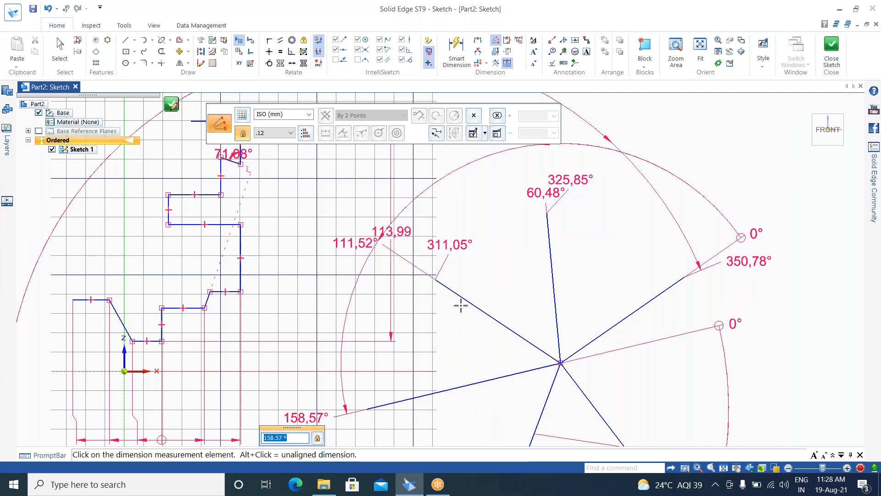
{"action": "left_click", "coordinate": [456, 305]}
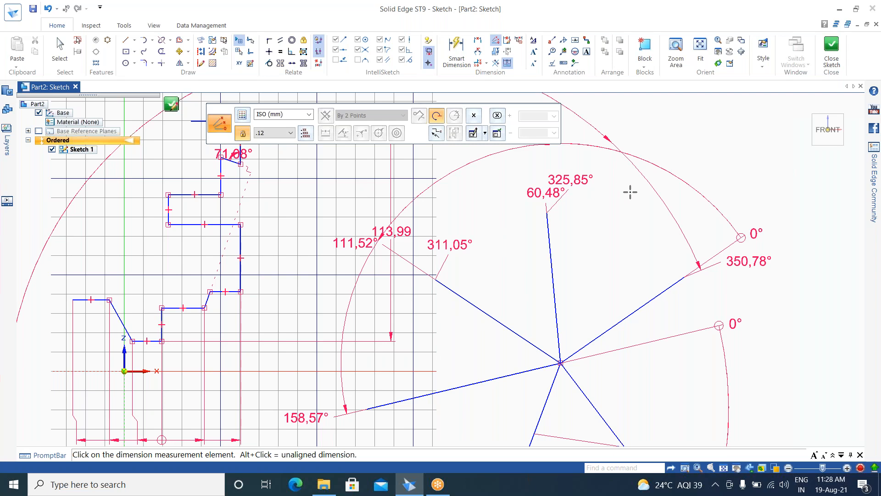
{"action": "key", "text": "Escape"}
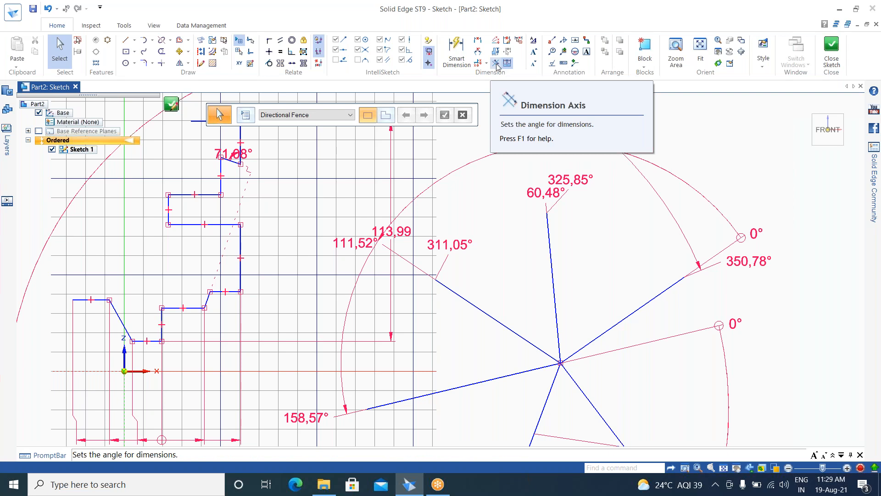
- Draw a short slanted line crossing the vertical edge on the right side of the stepped profile
{"action": "scroll", "coordinate": [608, 233], "scroll_direction": "down", "scroll_amount": 2}
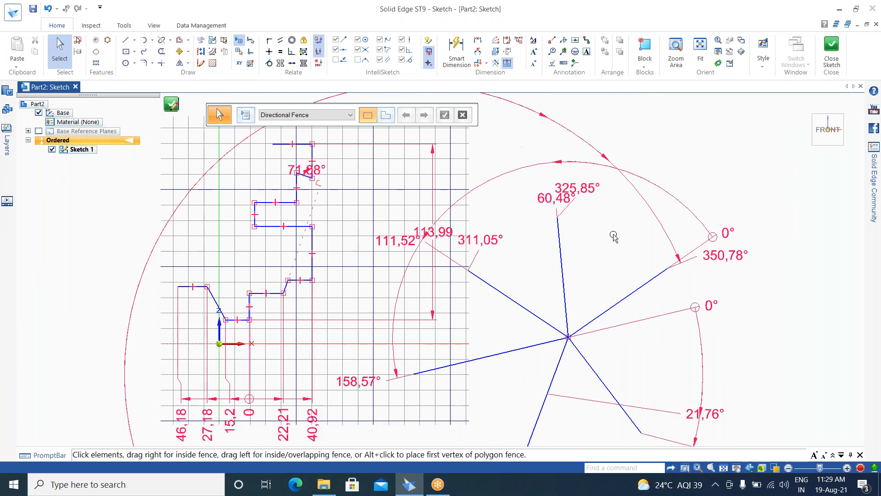
{"action": "scroll", "coordinate": [364, 355], "scroll_direction": "up", "scroll_amount": 1}
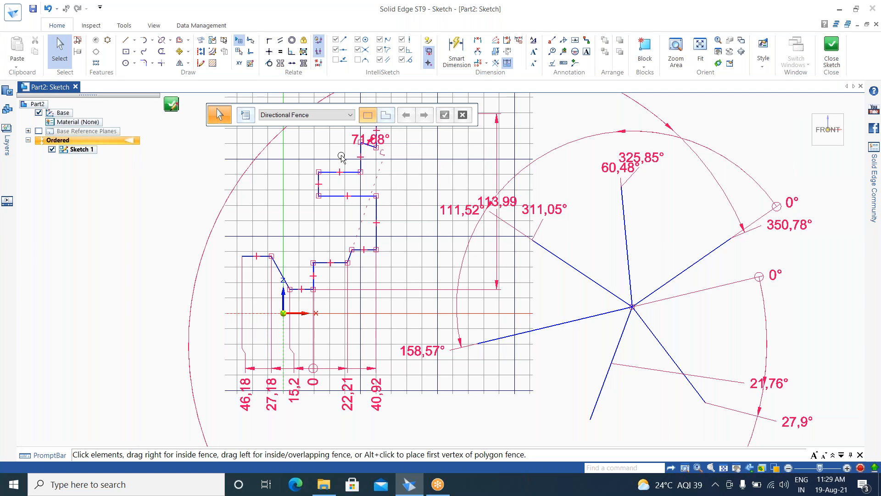
{"action": "scroll", "coordinate": [341, 158], "scroll_direction": "up", "scroll_amount": 2}
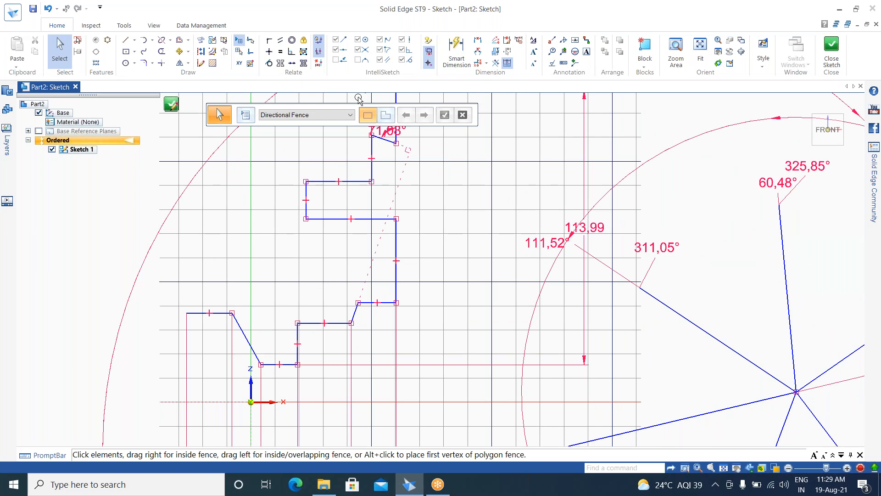
{"action": "left_click", "coordinate": [129, 43]}
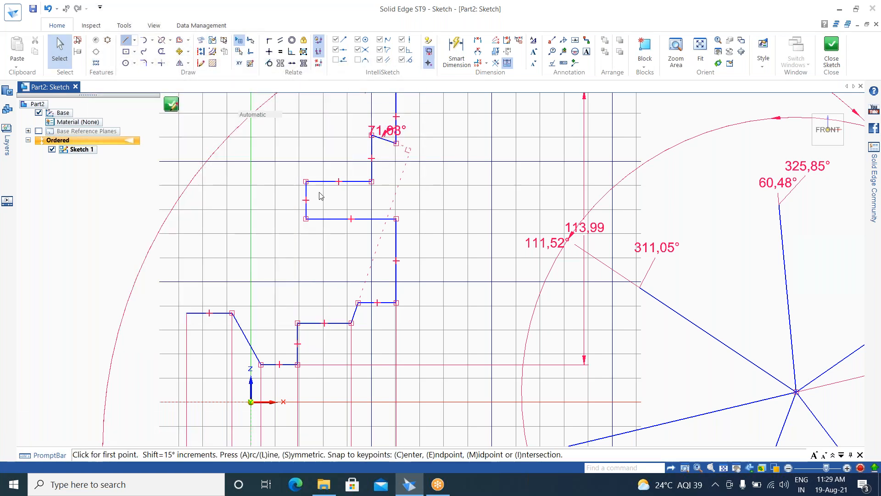
{"action": "left_click", "coordinate": [411, 232]}
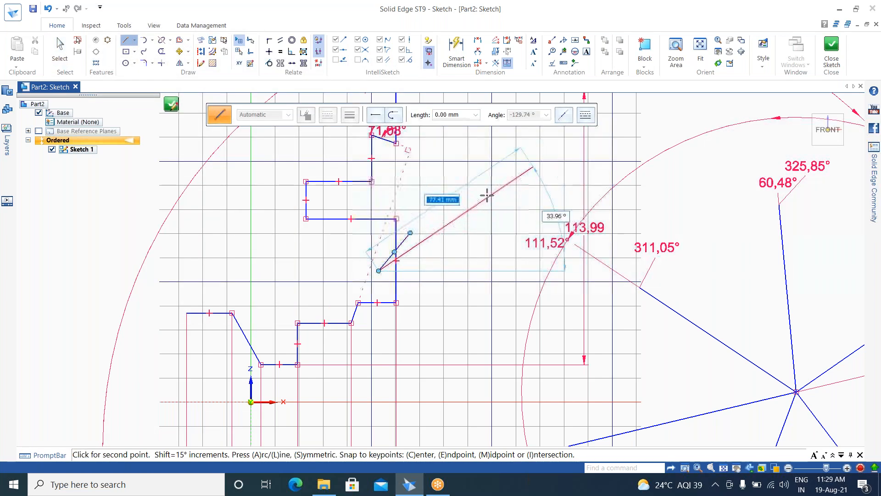
{"action": "key", "text": "Escape"}
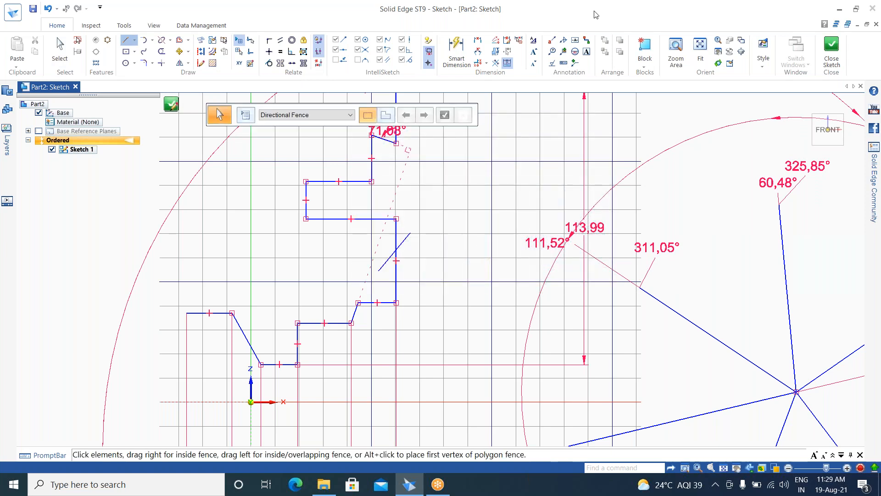
{"action": "left_click", "coordinate": [498, 65]}
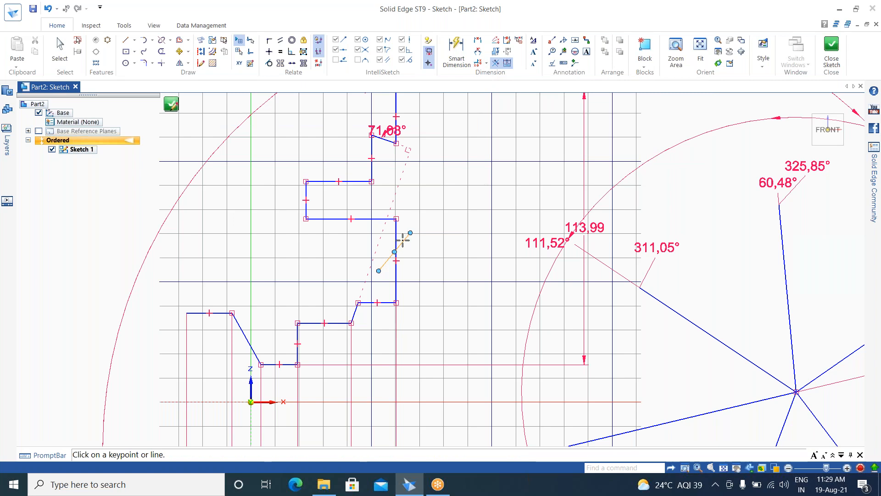
{"action": "key", "text": "Escape"}
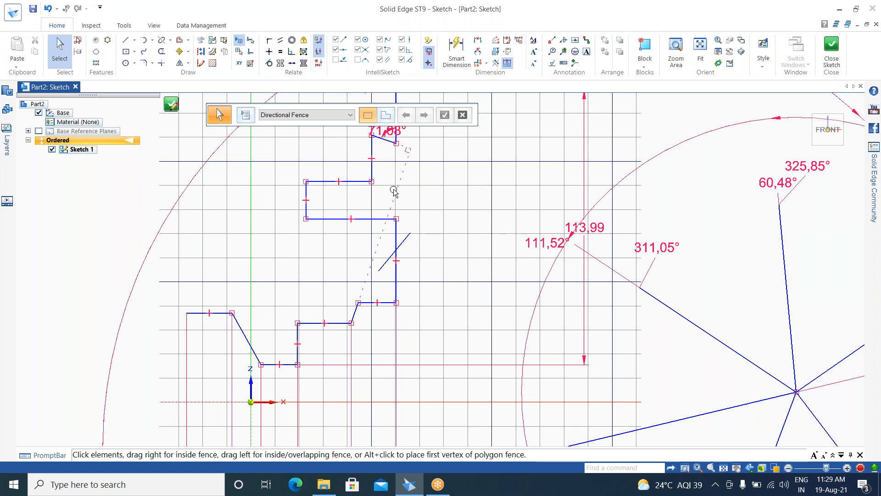
{"action": "left_click", "coordinate": [372, 166]}
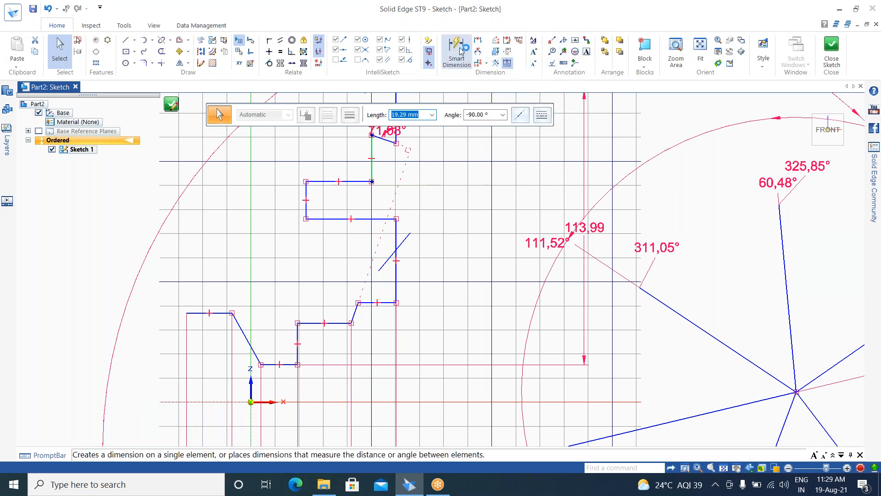
{"action": "left_click", "coordinate": [478, 41]}
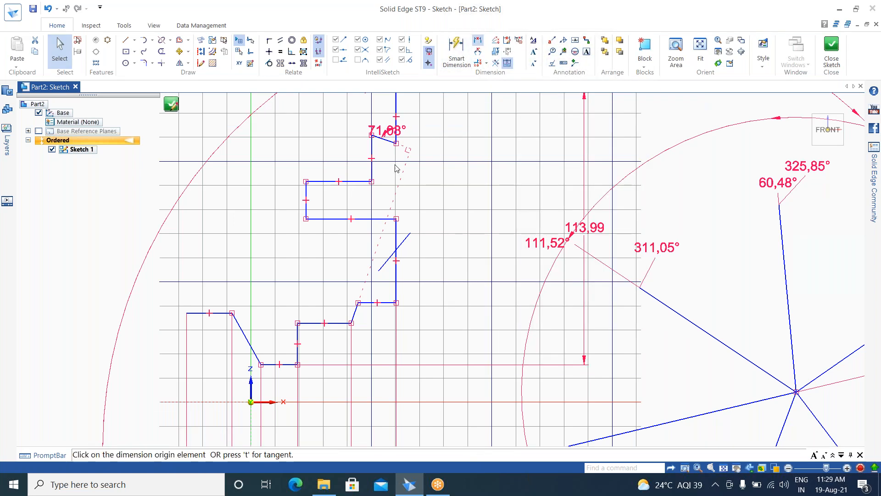
{"action": "left_click", "coordinate": [370, 171]}
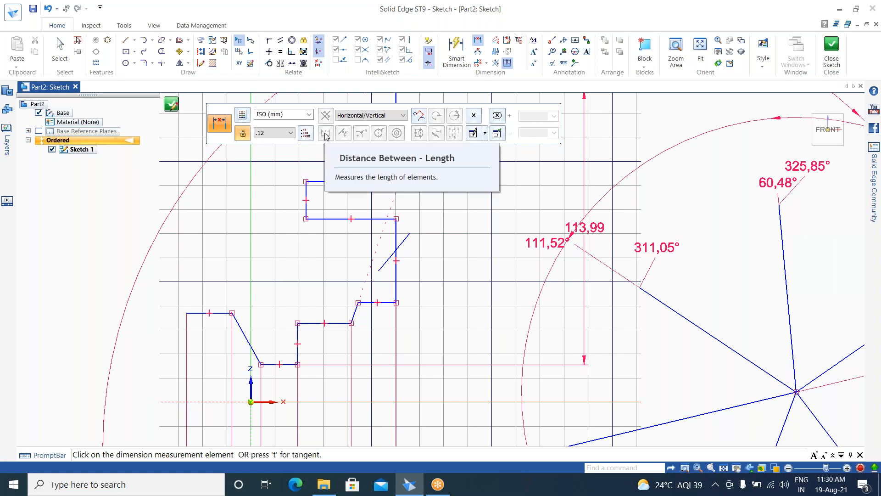
{"action": "key", "text": "Escape"}
{"action": "left_click", "coordinate": [494, 68]}
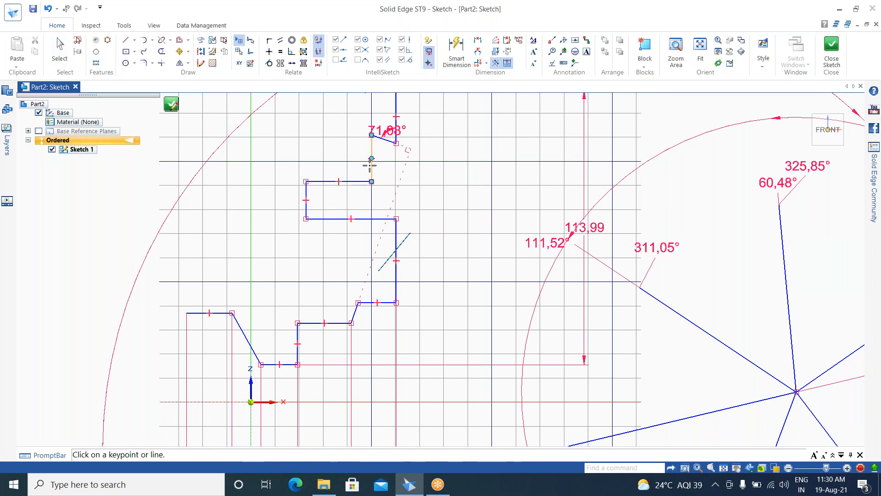
{"action": "key", "text": "Escape"}
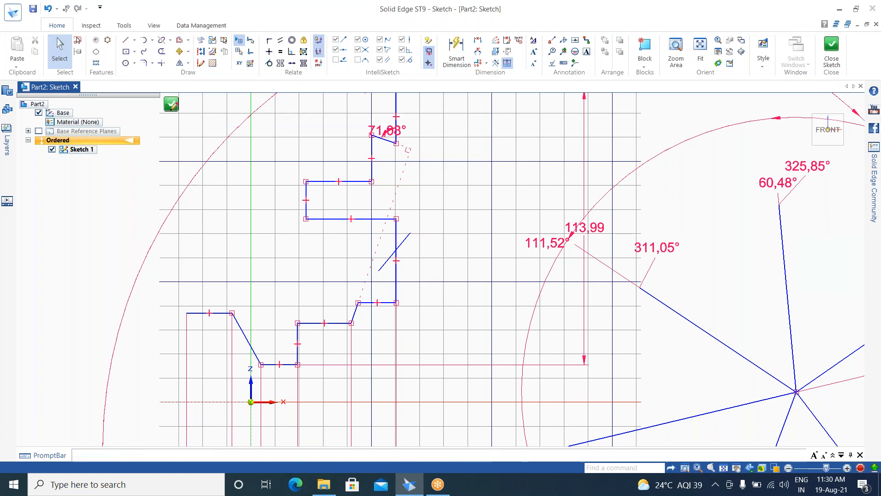
- Delete all the lines and dimensions from the sketch
{"action": "scroll", "coordinate": [428, 291], "scroll_direction": "down", "scroll_amount": 5}
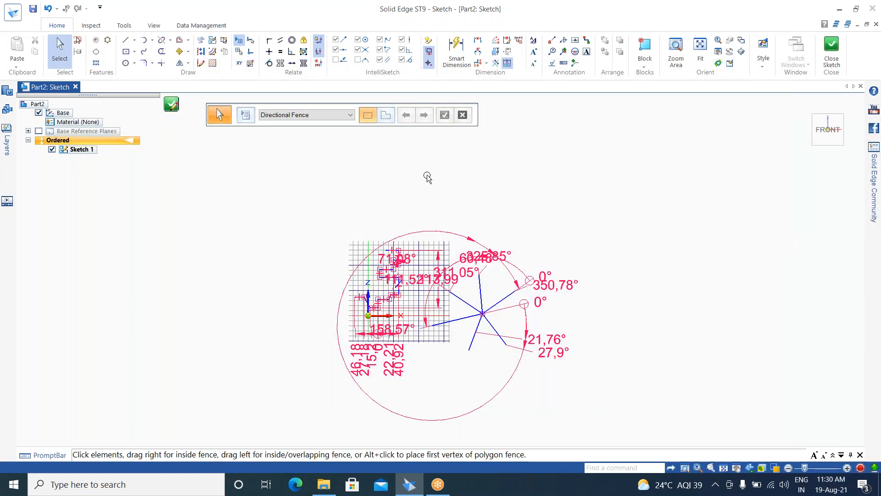
{"action": "mouse_move", "coordinate": [653, 203]}
{"action": "left_mouse_down"}
{"action": "mouse_move", "coordinate": [417, 433]}
{"action": "mouse_move", "coordinate": [282, 432]}
{"action": "left_mouse_up"}
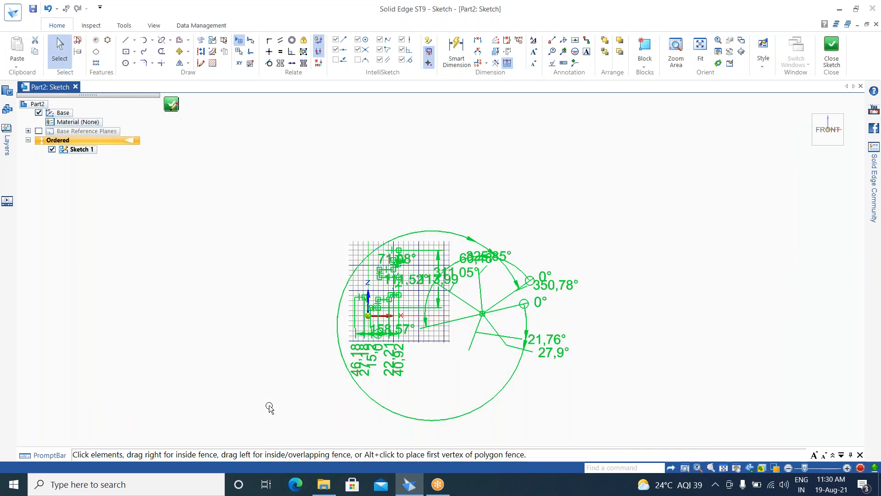
{"action": "key", "text": "Delete"}
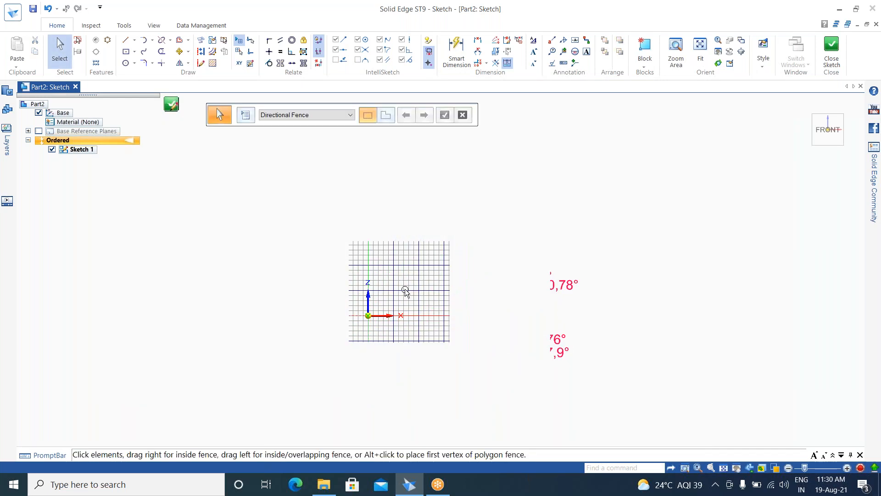
- Draw an open chain of four lines: a slanted one about 51 mm long at 49°, two nearly vertical ones downward, and a gently rising one
{"action": "scroll", "coordinate": [404, 304], "scroll_direction": "up", "scroll_amount": 5}
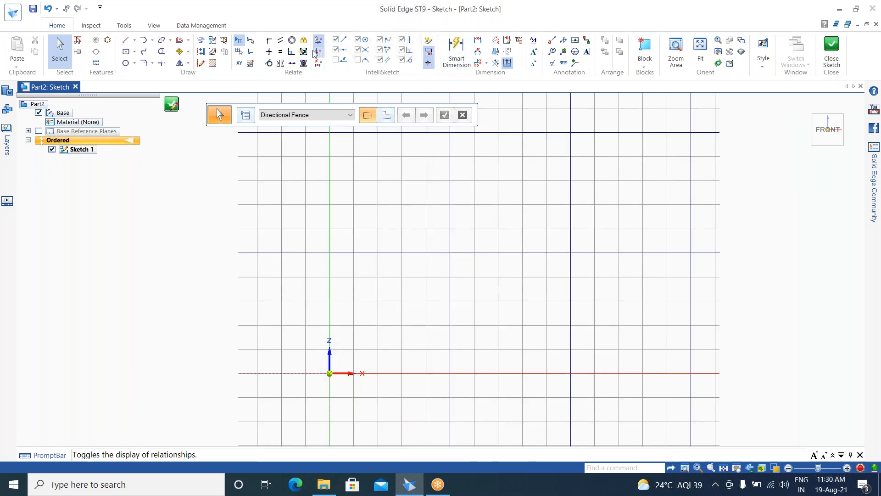
{"action": "left_click", "coordinate": [126, 44]}
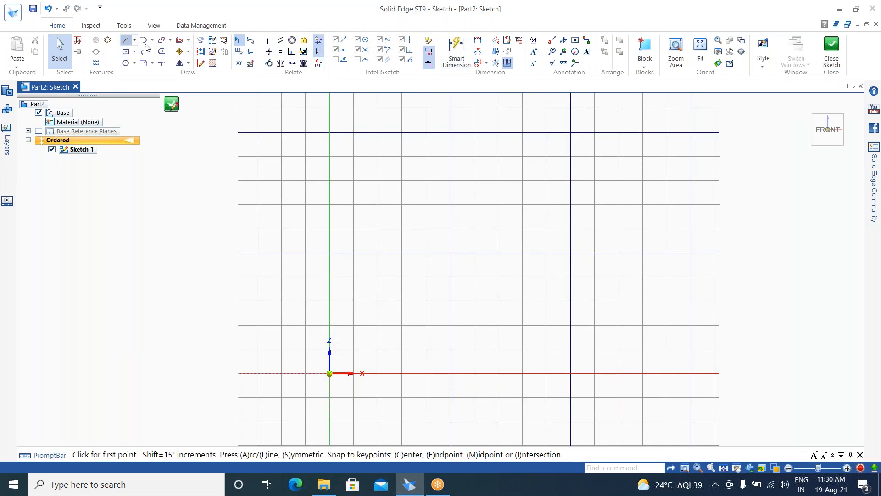
{"action": "left_click", "coordinate": [370, 255]}
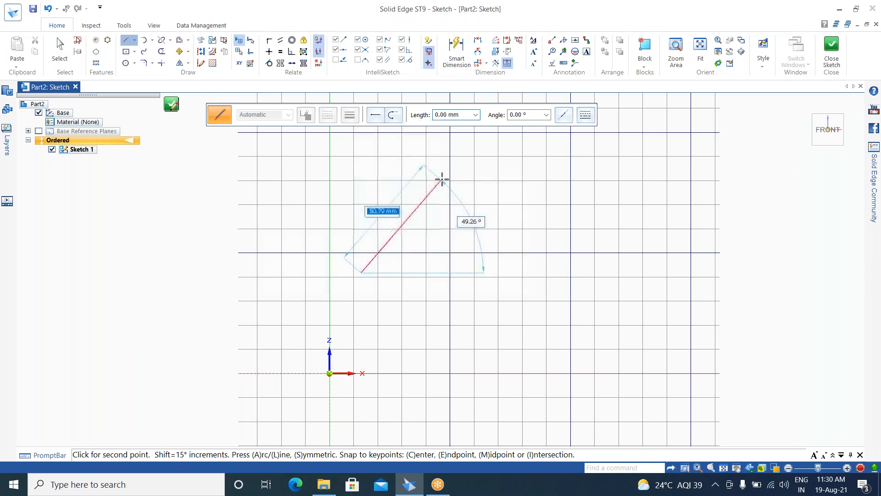
{"action": "left_click", "coordinate": [442, 180]}
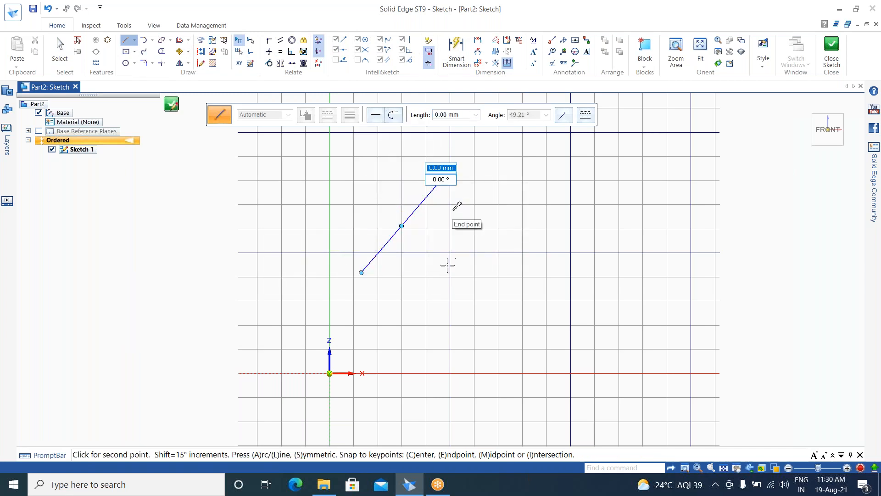
{"action": "left_click", "coordinate": [527, 308]}
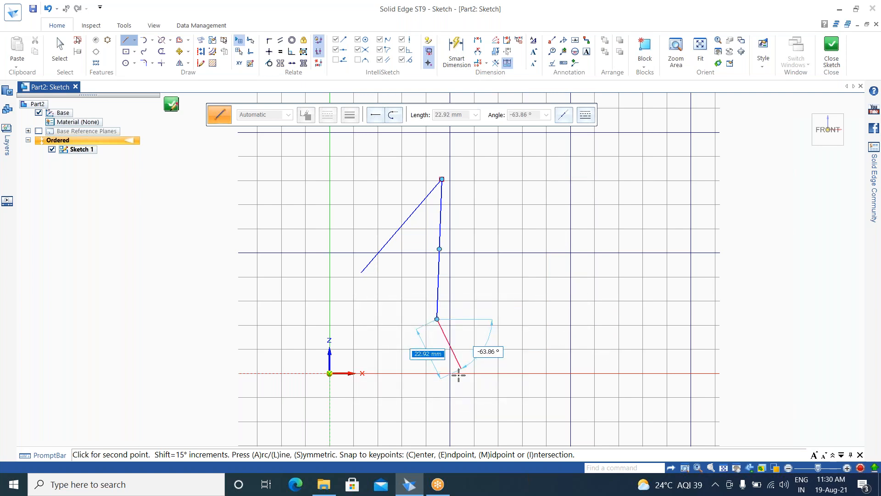
{"action": "left_click", "coordinate": [442, 386]}
{"action": "left_click", "coordinate": [550, 361]}
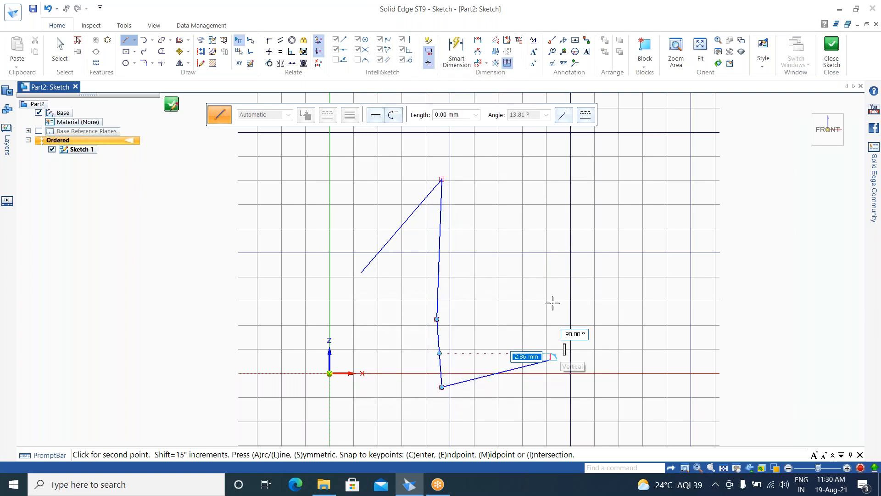
{"action": "right_click", "coordinate": [515, 242]}
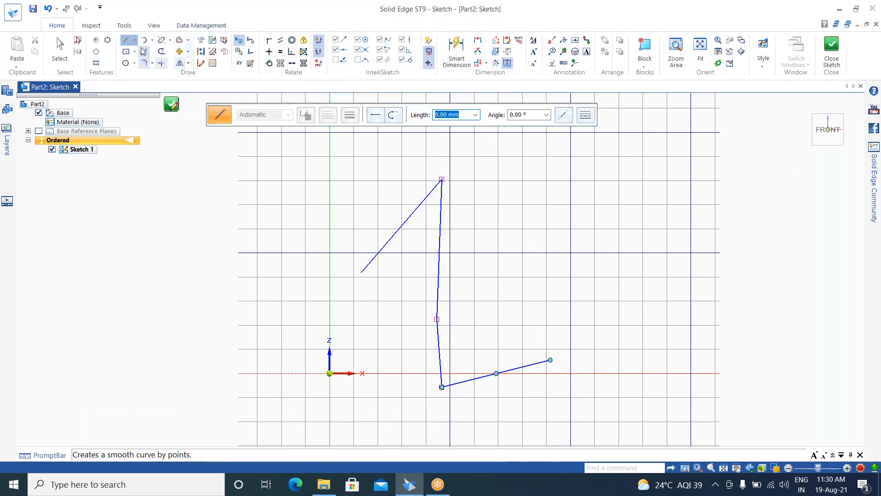
- Draw a separate slanted line about 44 mm long that crosses the long, nearly vertical line
{"action": "left_click", "coordinate": [507, 216]}
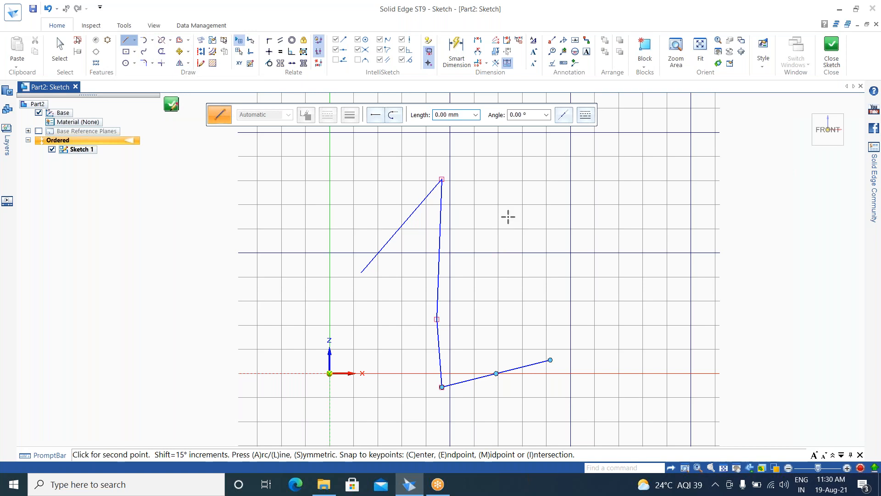
{"action": "left_click", "coordinate": [427, 283]}
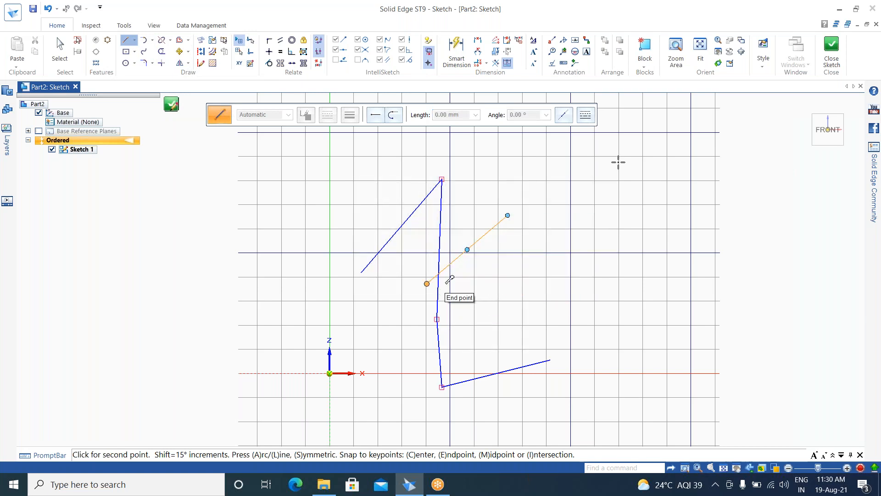
{"action": "key", "text": "Escape"}
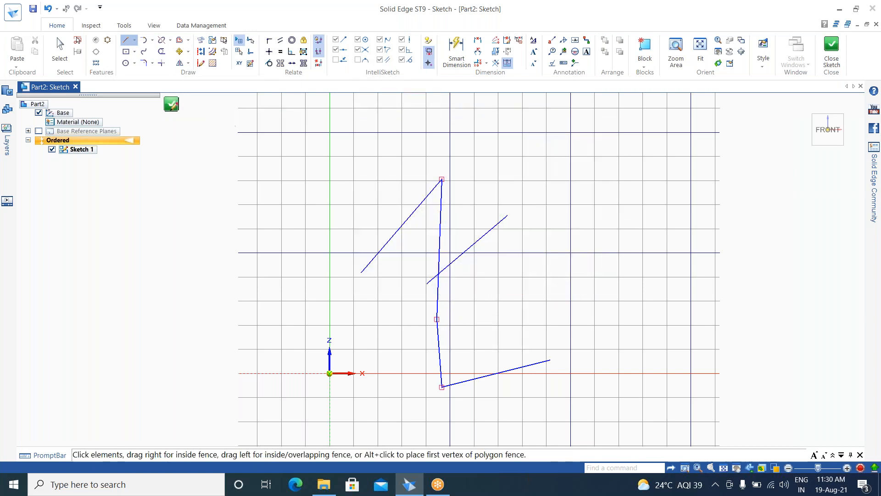
- Pick the separate slanted line as the dimension axis and add a Smart Dimension for its length on its lower side
{"action": "left_click", "coordinate": [494, 66]}
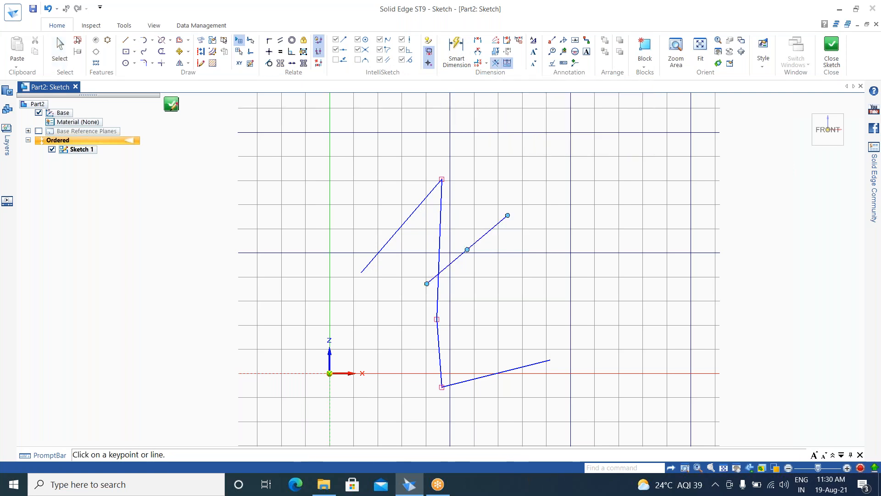
{"action": "left_click", "coordinate": [491, 229]}
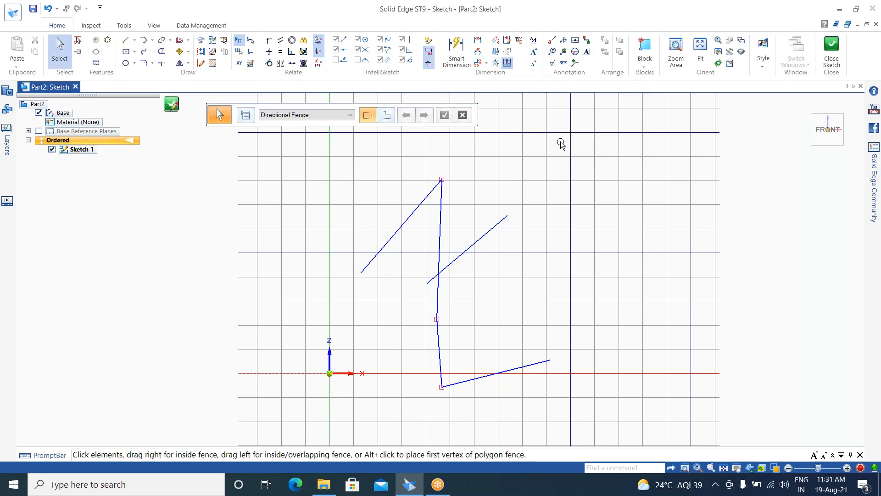
{"action": "left_click", "coordinate": [458, 47]}
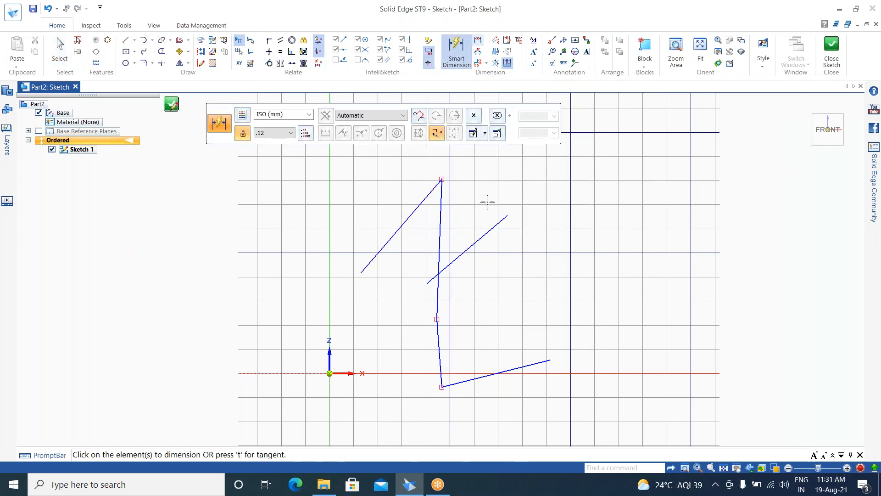
{"action": "left_click", "coordinate": [456, 259]}
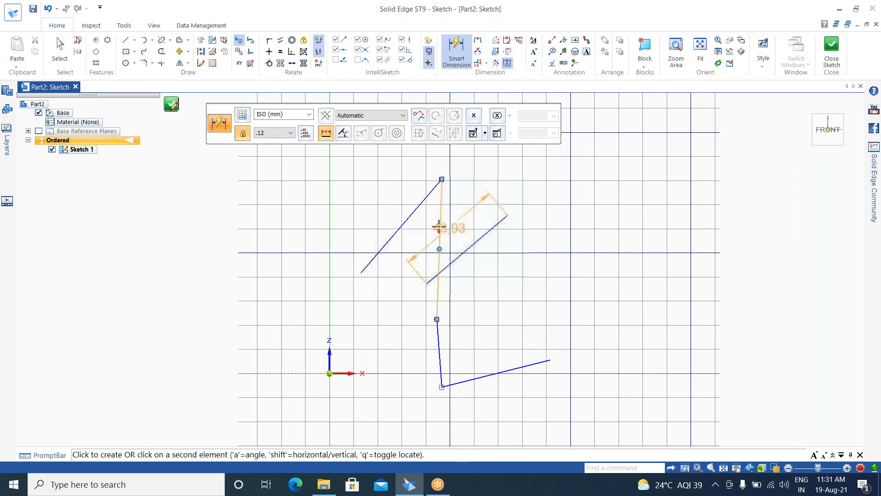
{"action": "left_click", "coordinate": [518, 272]}
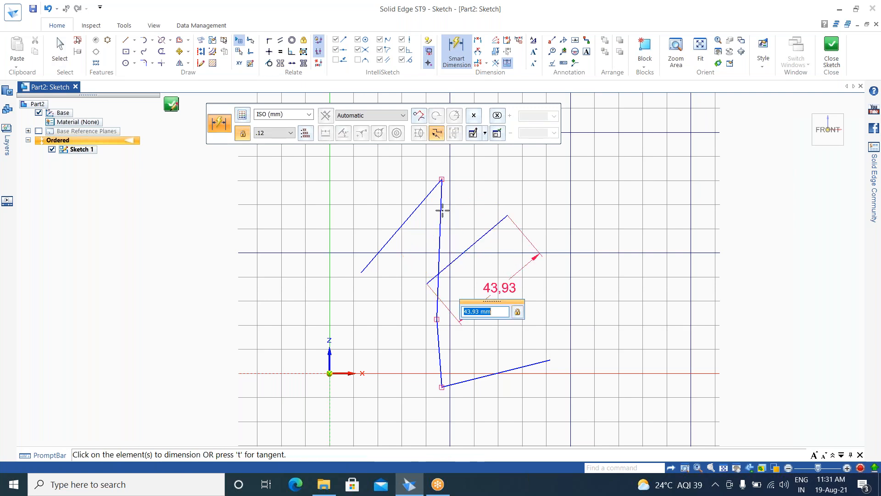
{"action": "left_click", "coordinate": [440, 207]}
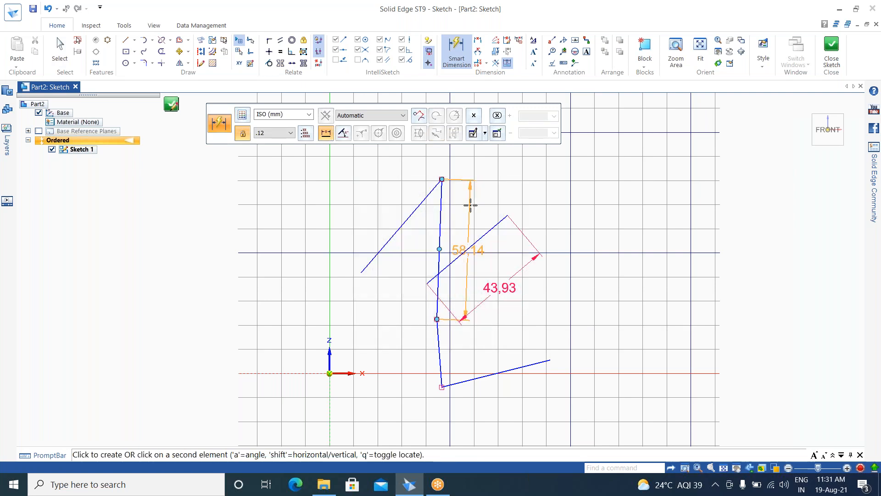
{"action": "key", "text": "Escape"}
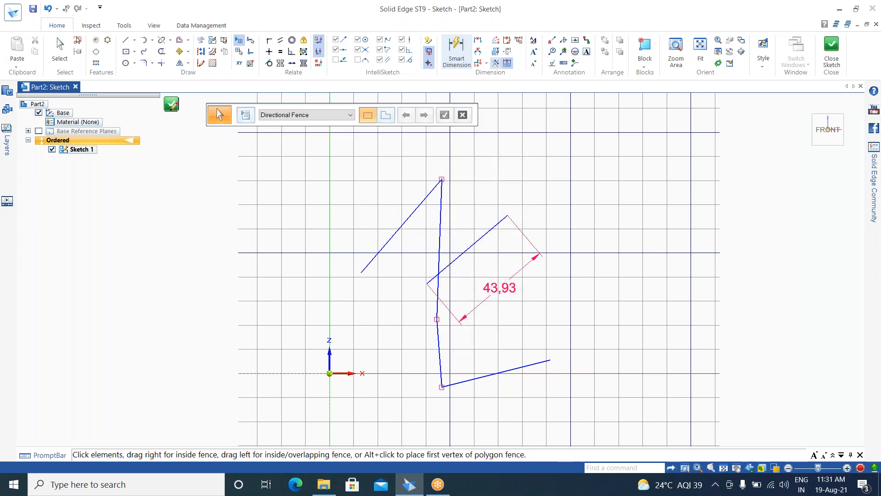
{"action": "key", "text": "Escape"}
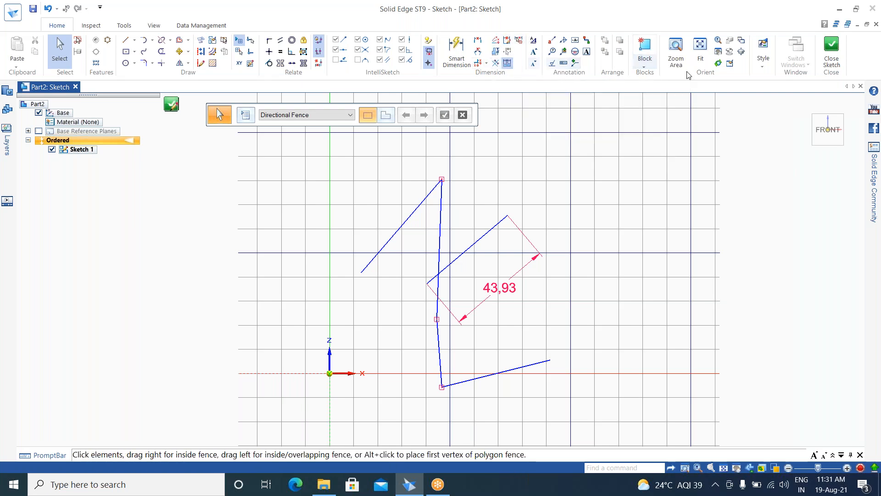
- Show the available Block commands for the sketch
{"action": "left_click", "coordinate": [644, 67]}
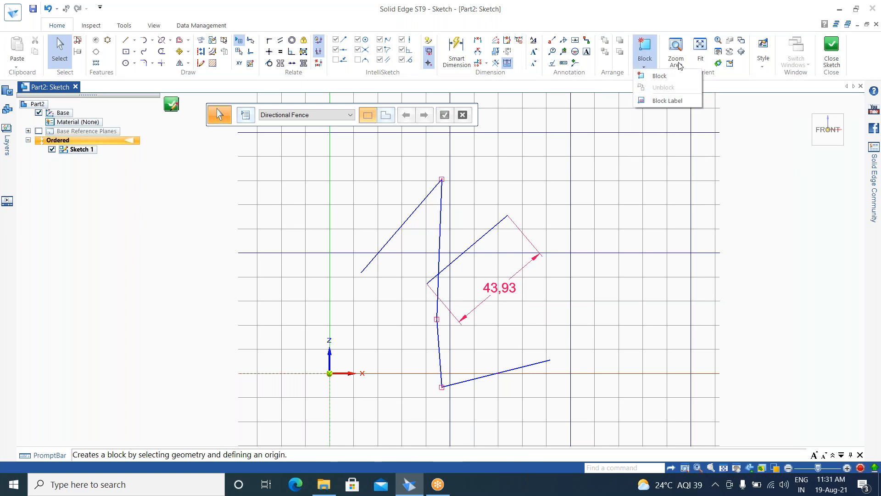